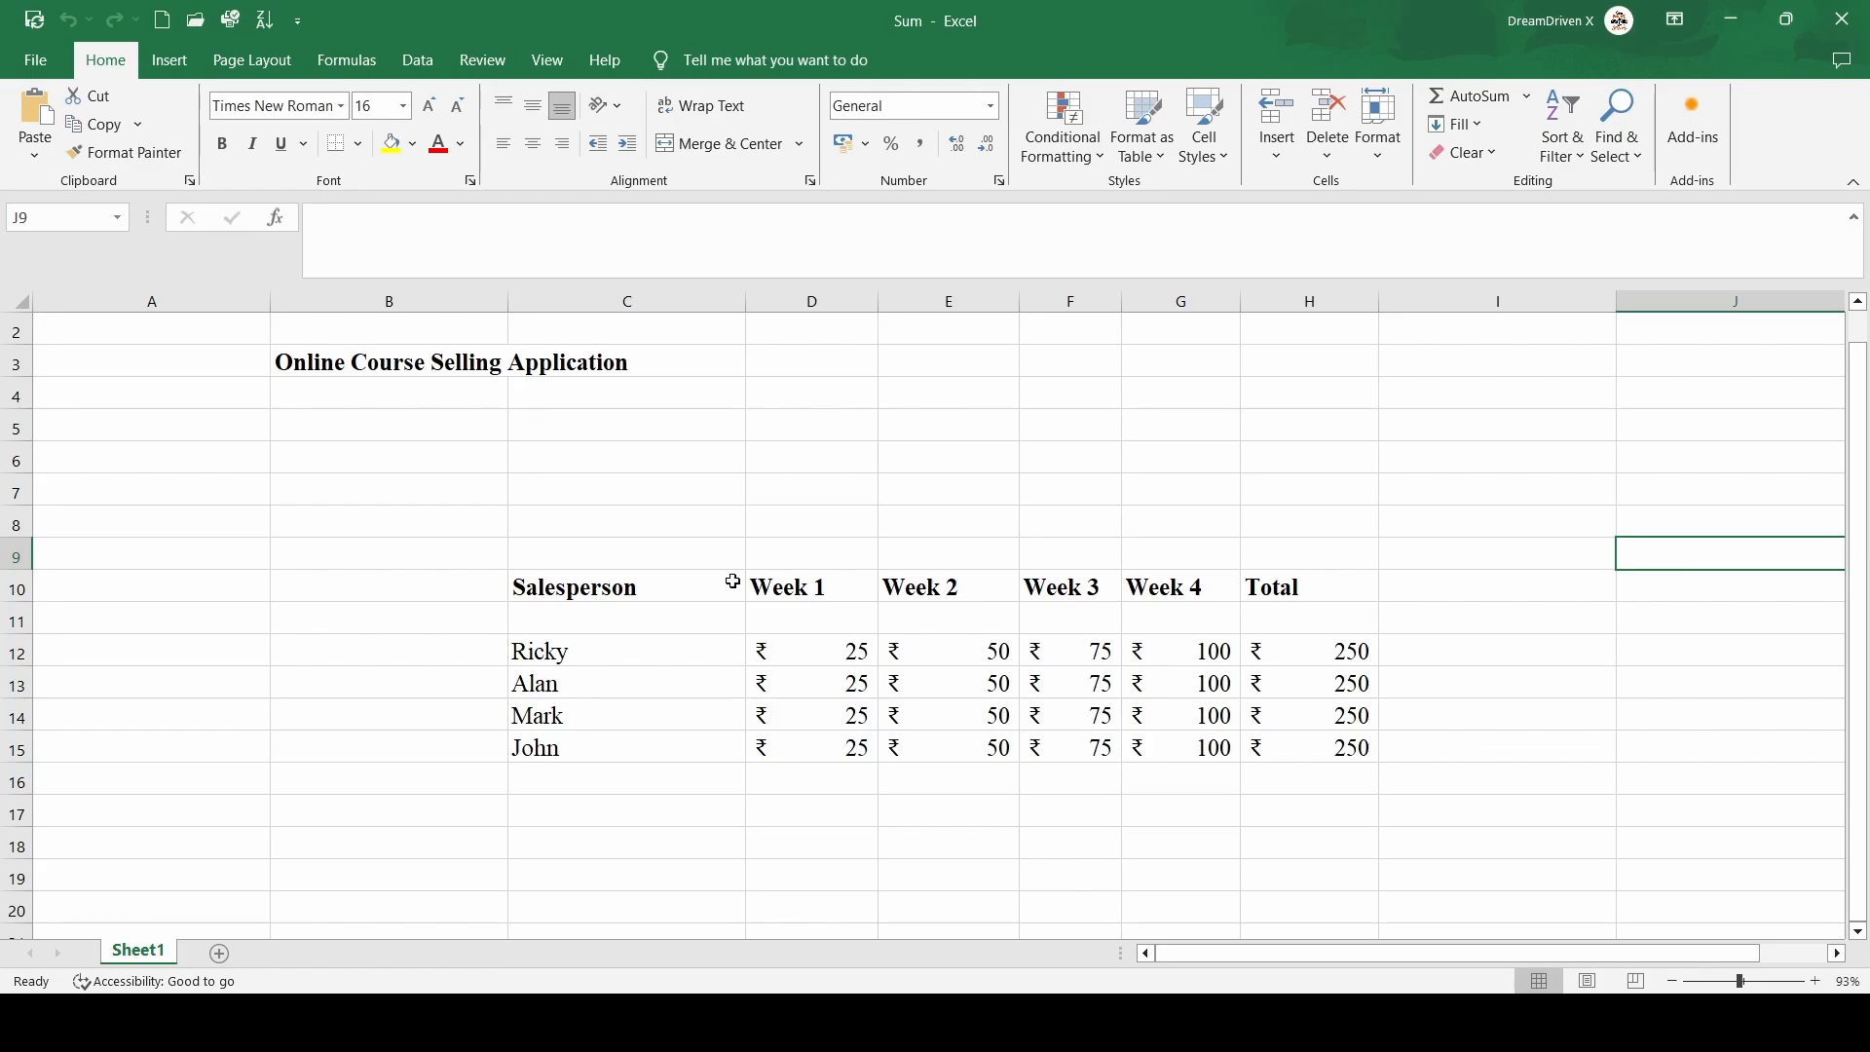
# Review the weekly sales table by selecting its data range and checking the row total formula
pyautogui.click(543, 576)
pyautogui.hotkey('shift', 'Down')
pyautogui.hotkey('shift', 'Down')
pyautogui.hotkey('shift', 'Down')
pyautogui.hotkey('shift', 'Down')
pyautogui.hotkey('shift', 'Down')
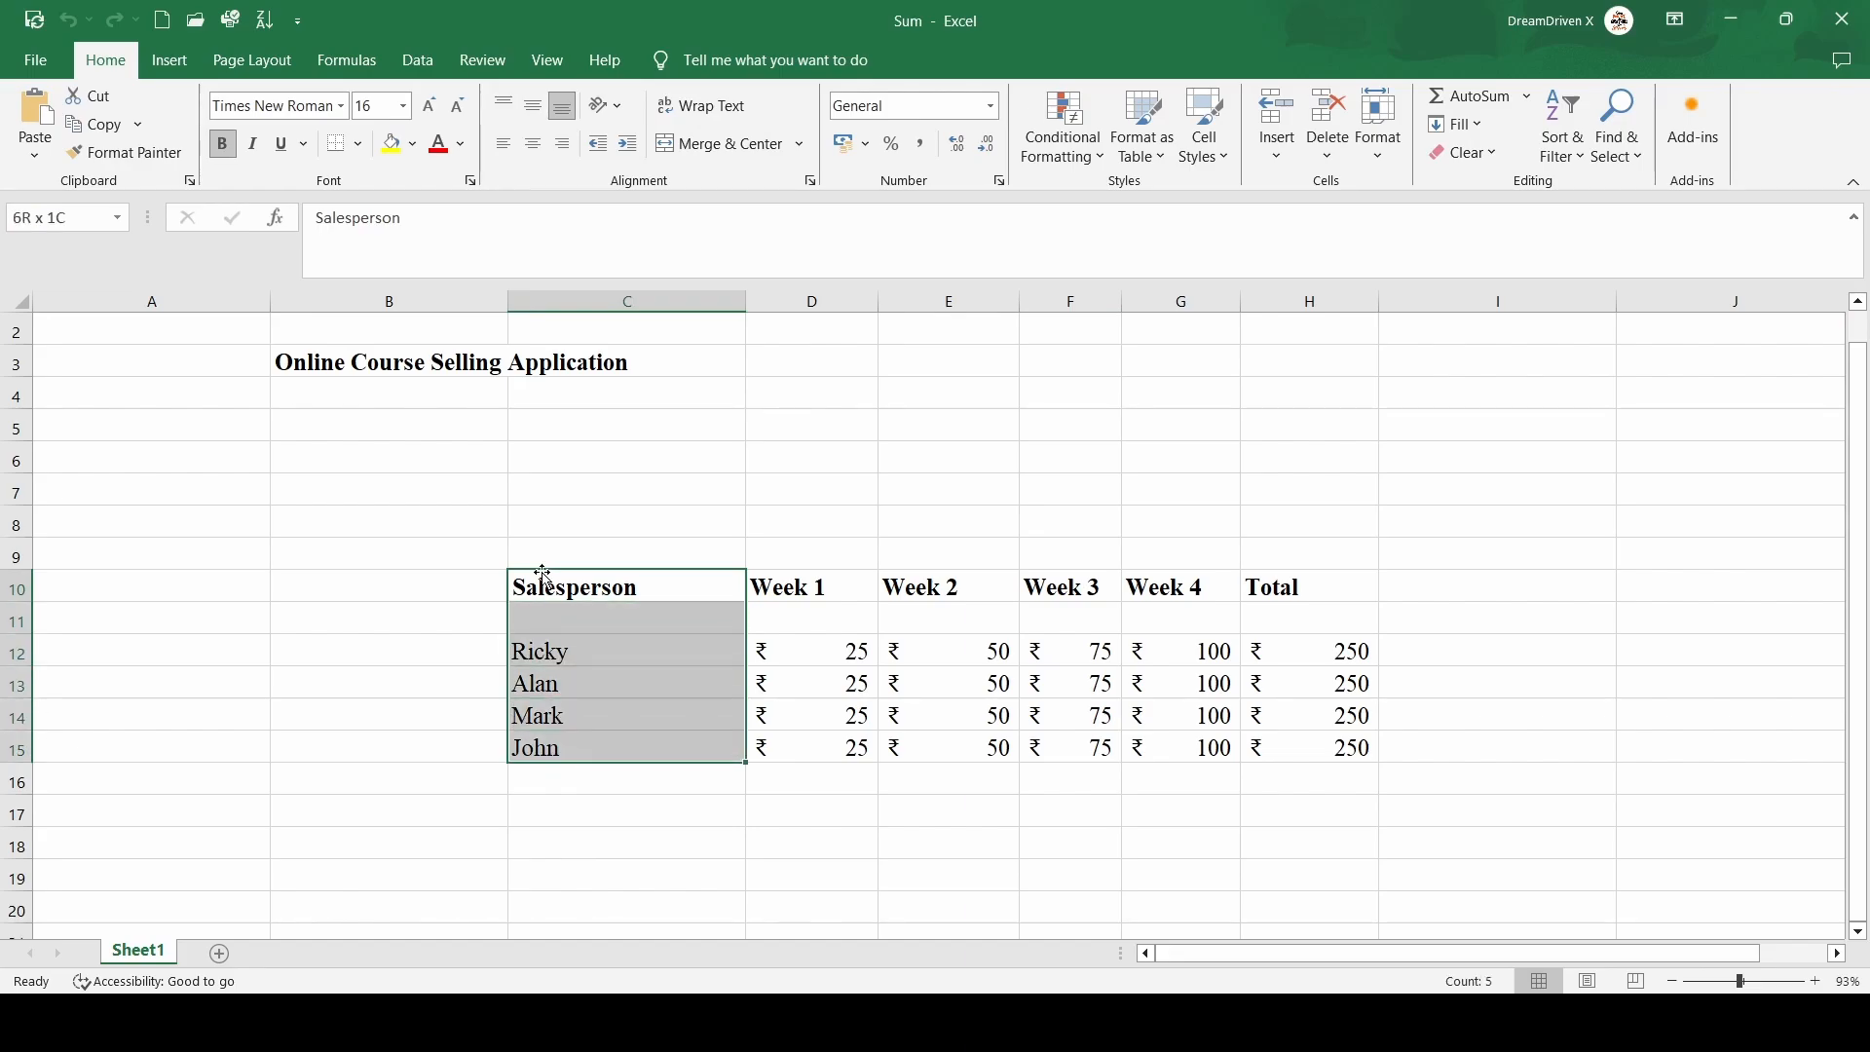
pyautogui.hotkey('shift', 'Right')
pyautogui.hotkey('shift', 'Right')
pyautogui.hotkey('shift', 'Right')
pyautogui.hotkey('shift', 'Right')
pyautogui.hotkey('shift', 'Right')
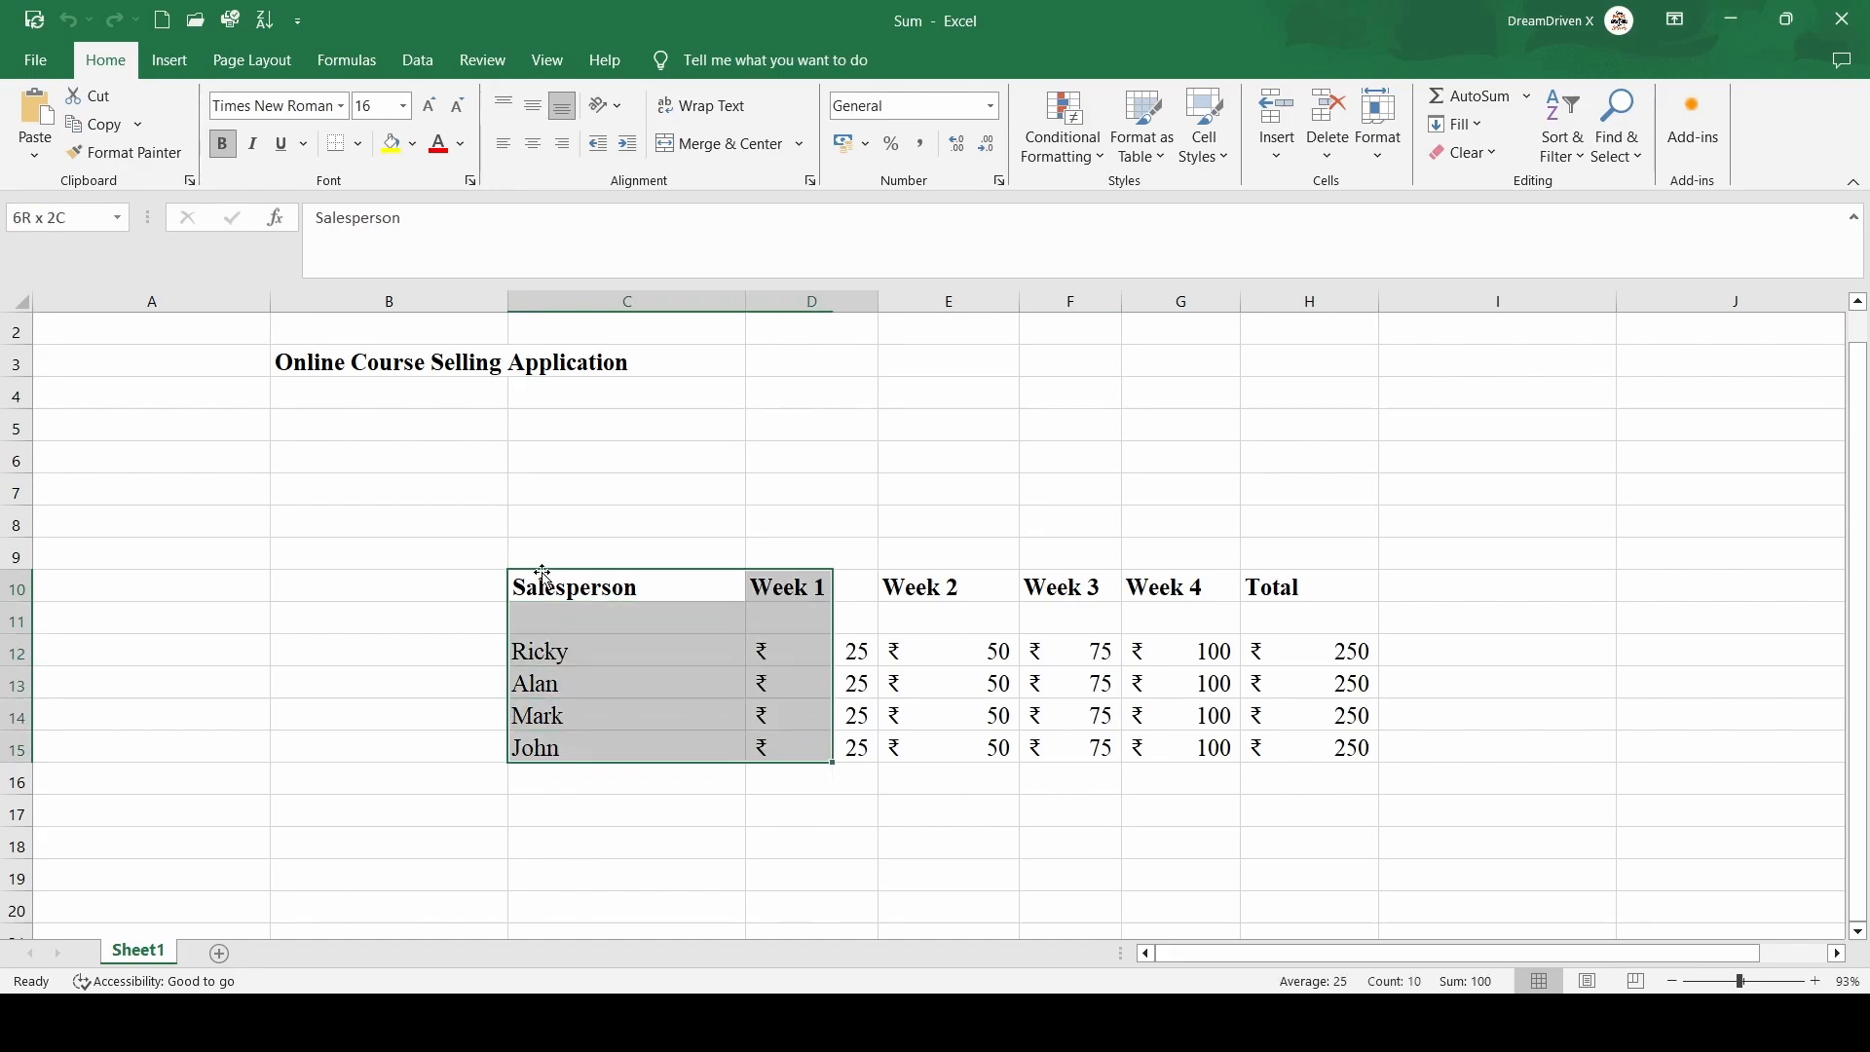
pyautogui.hotkey('shift', 'Left')
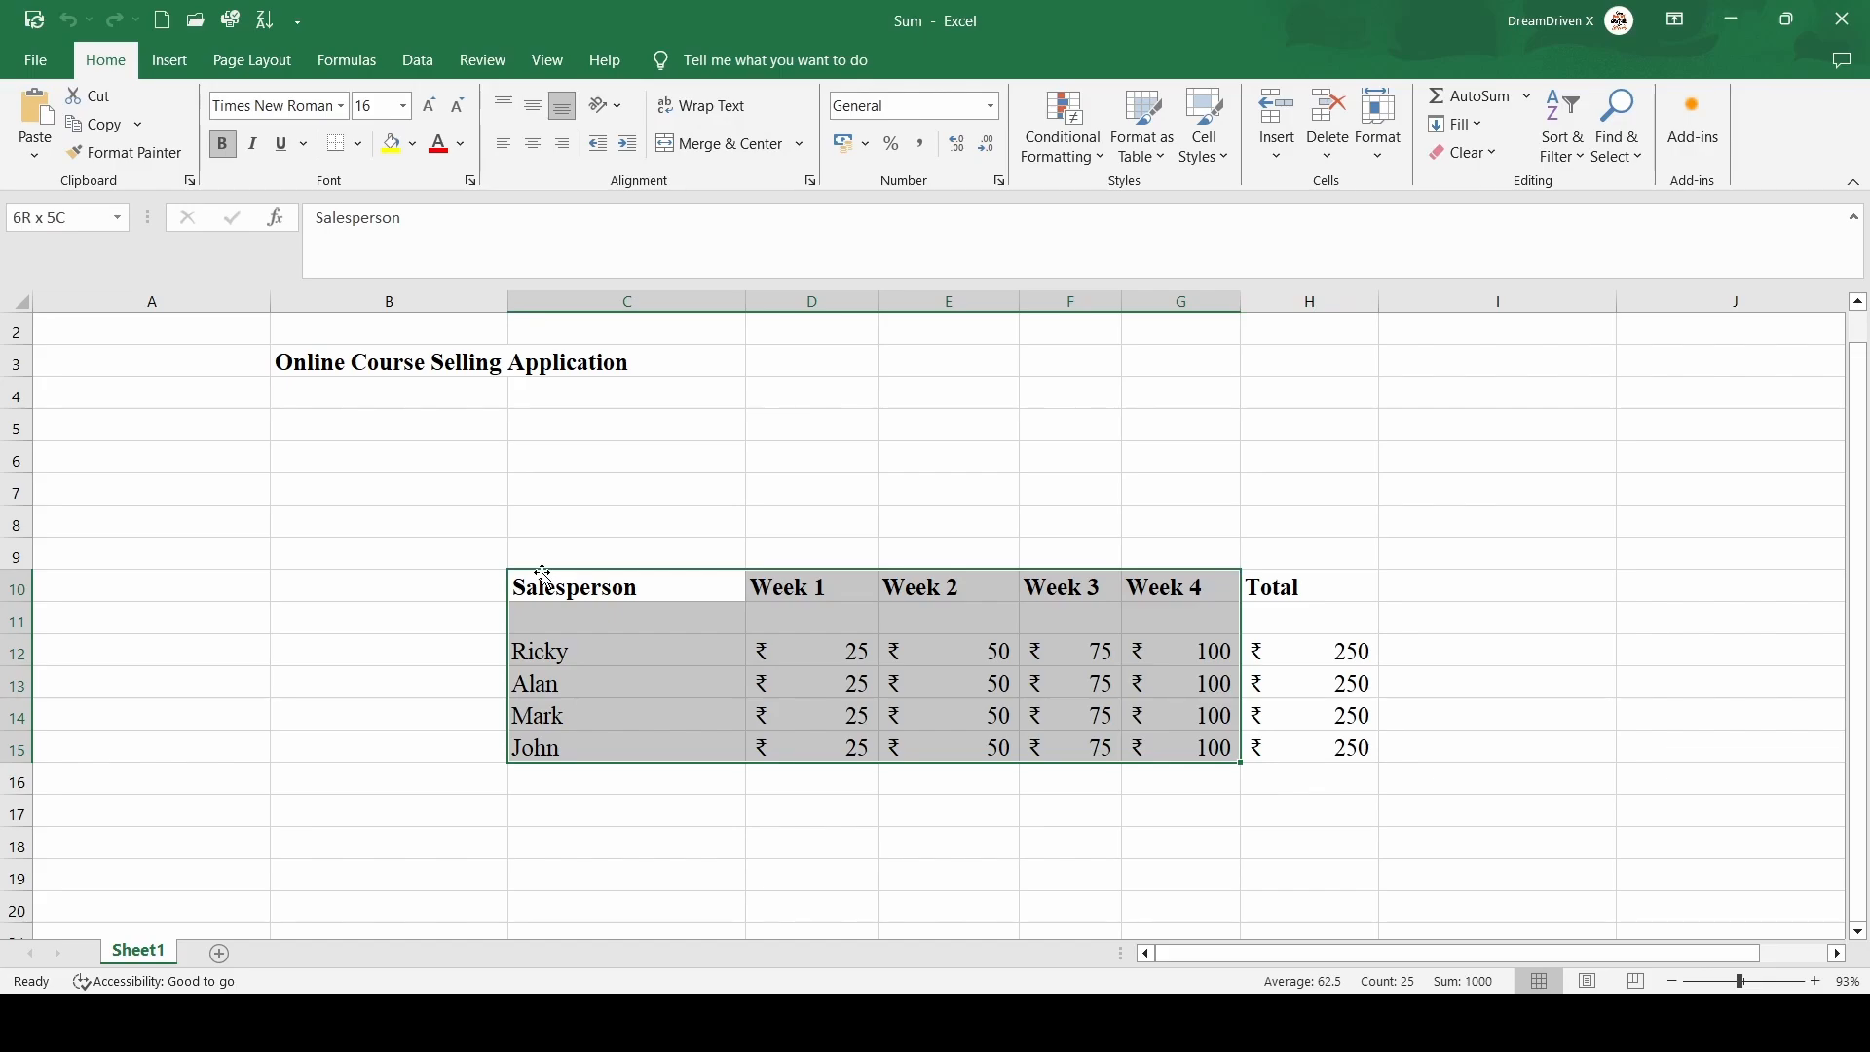
pyautogui.press('Right')
pyautogui.press('Right')
pyautogui.press('Right')
pyautogui.press('Right')
pyautogui.press('Right')
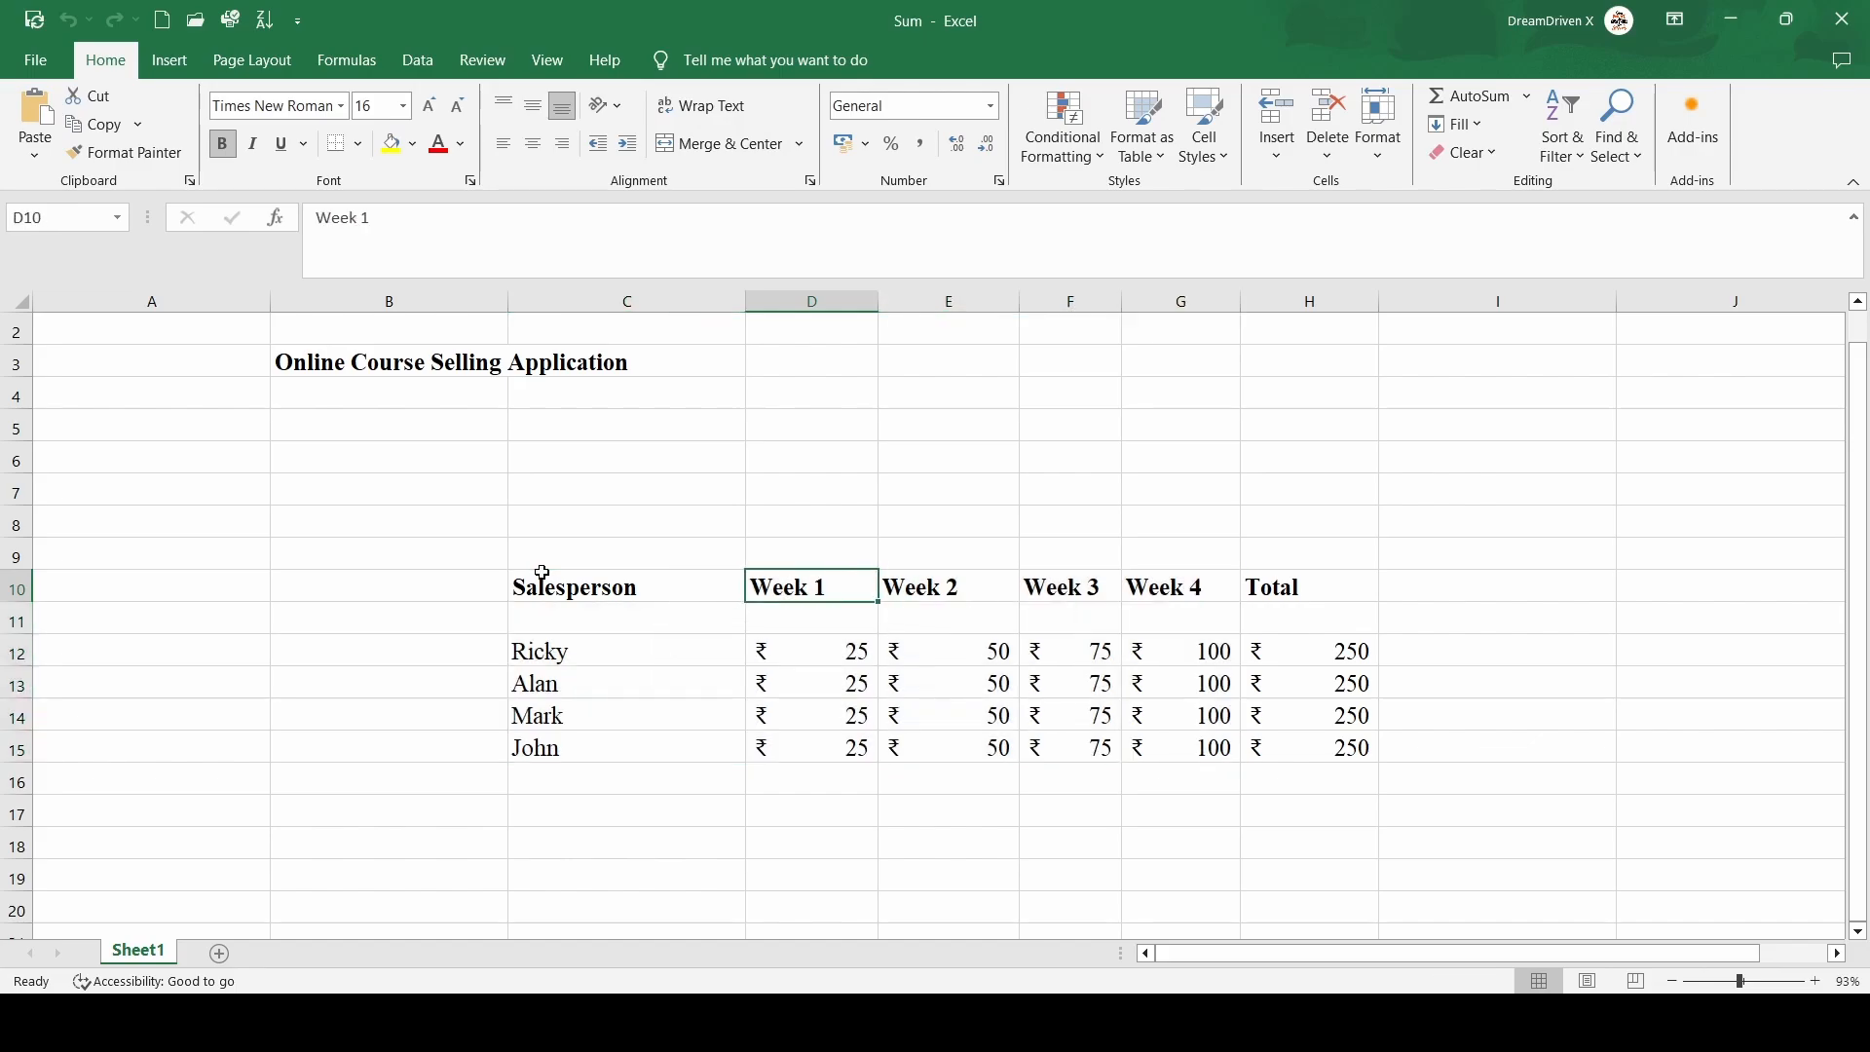
pyautogui.press('Down')
pyautogui.press('Down')
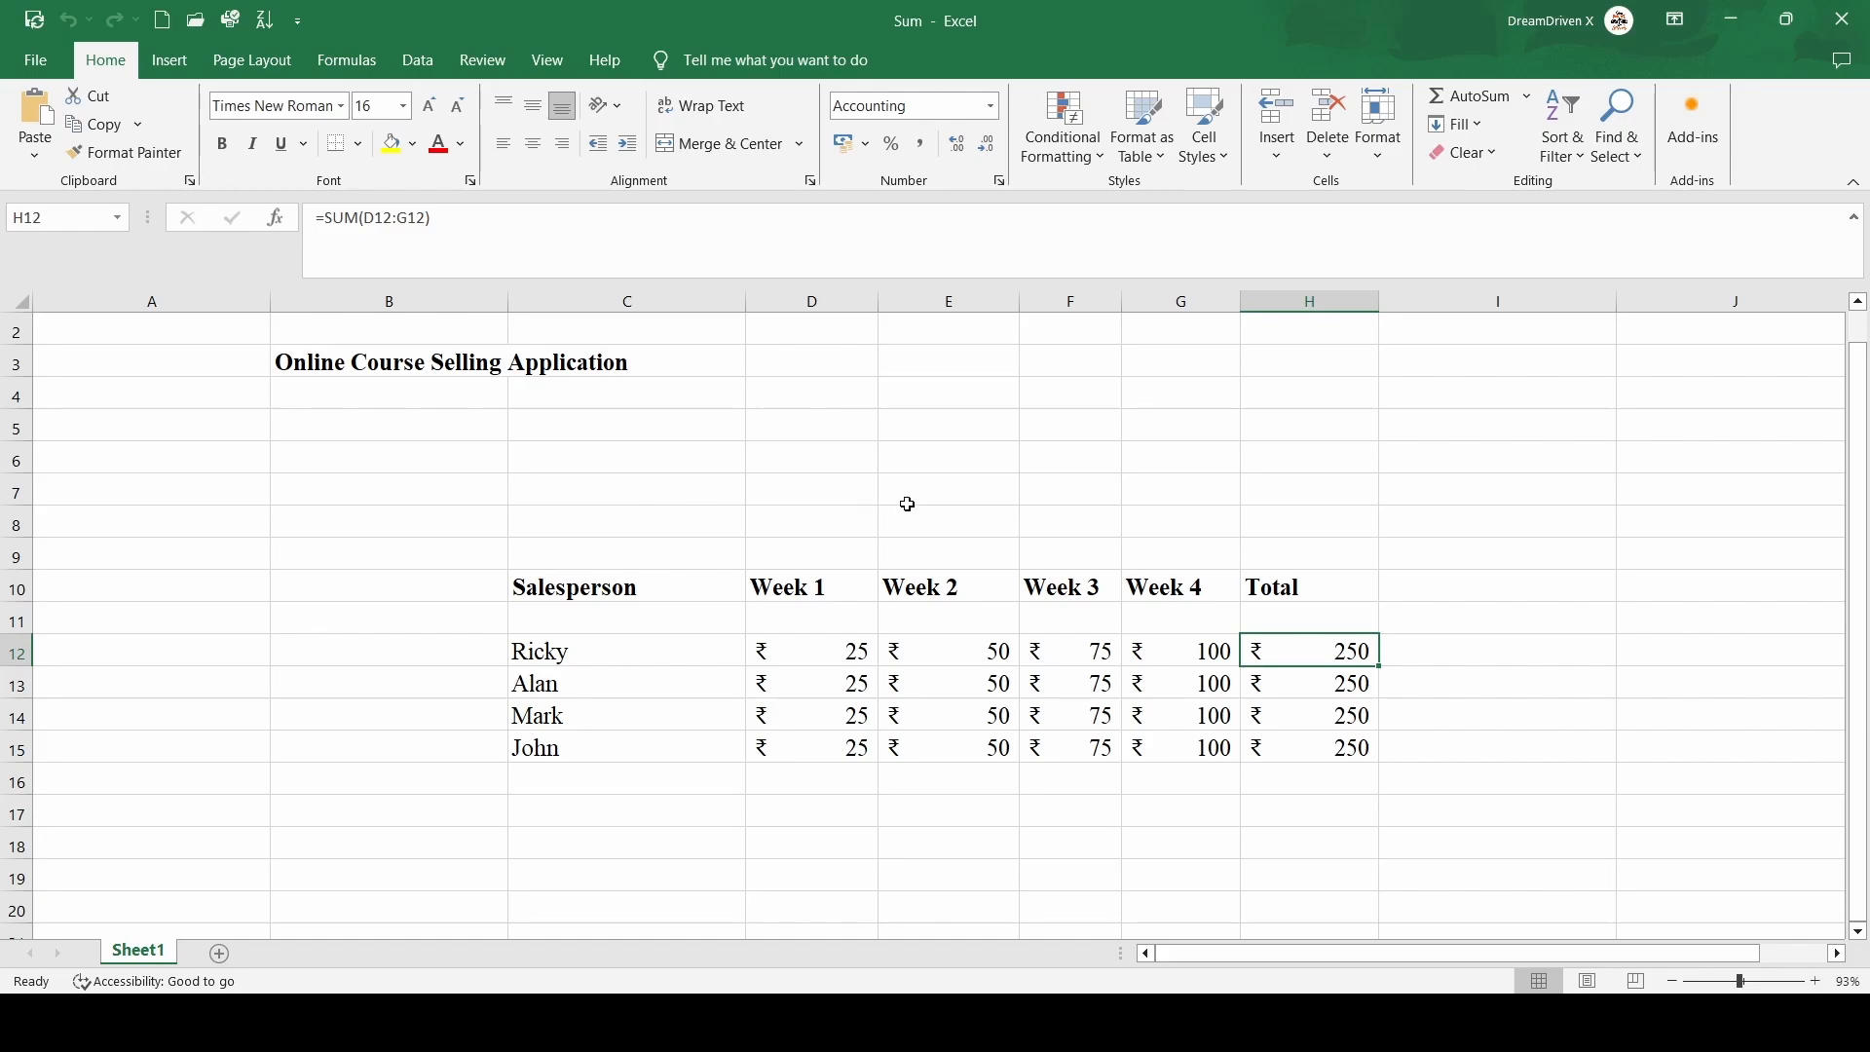
# Add a bold Date label in cell F5 above the table
pyautogui.click(1077, 415)
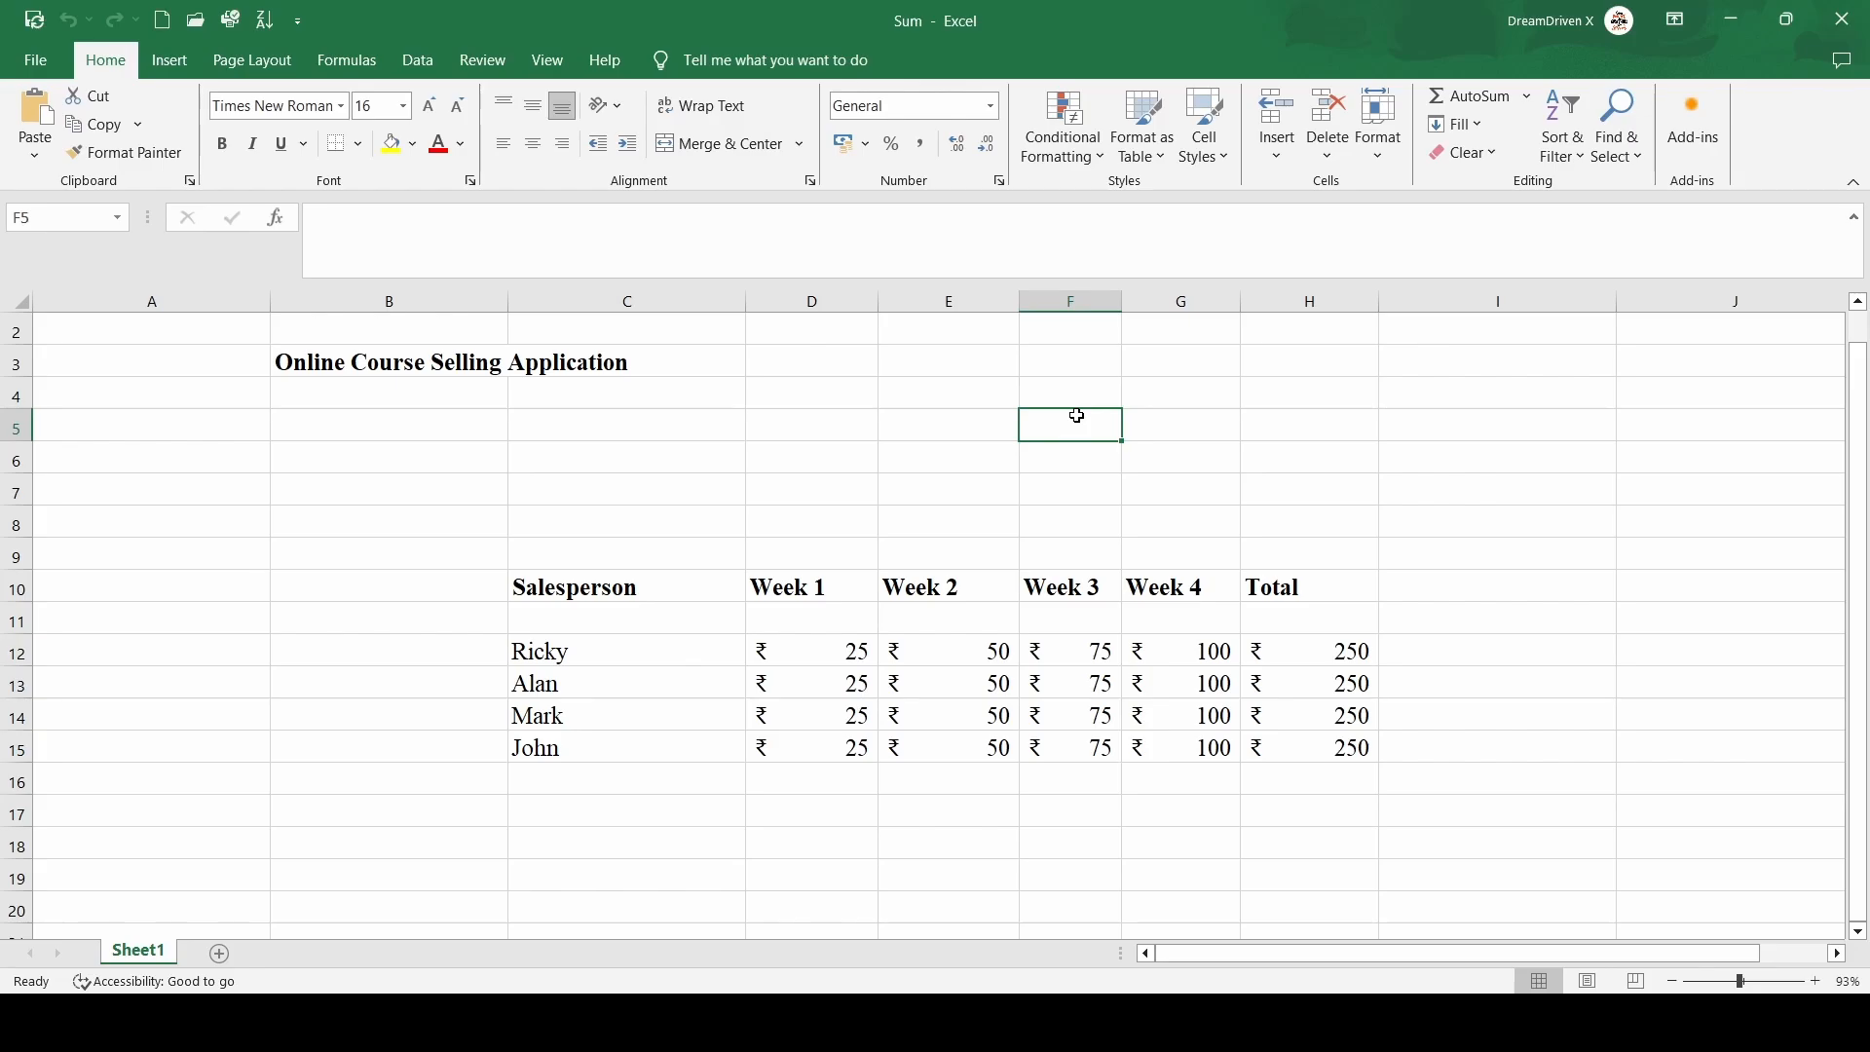
pyautogui.write('Date')
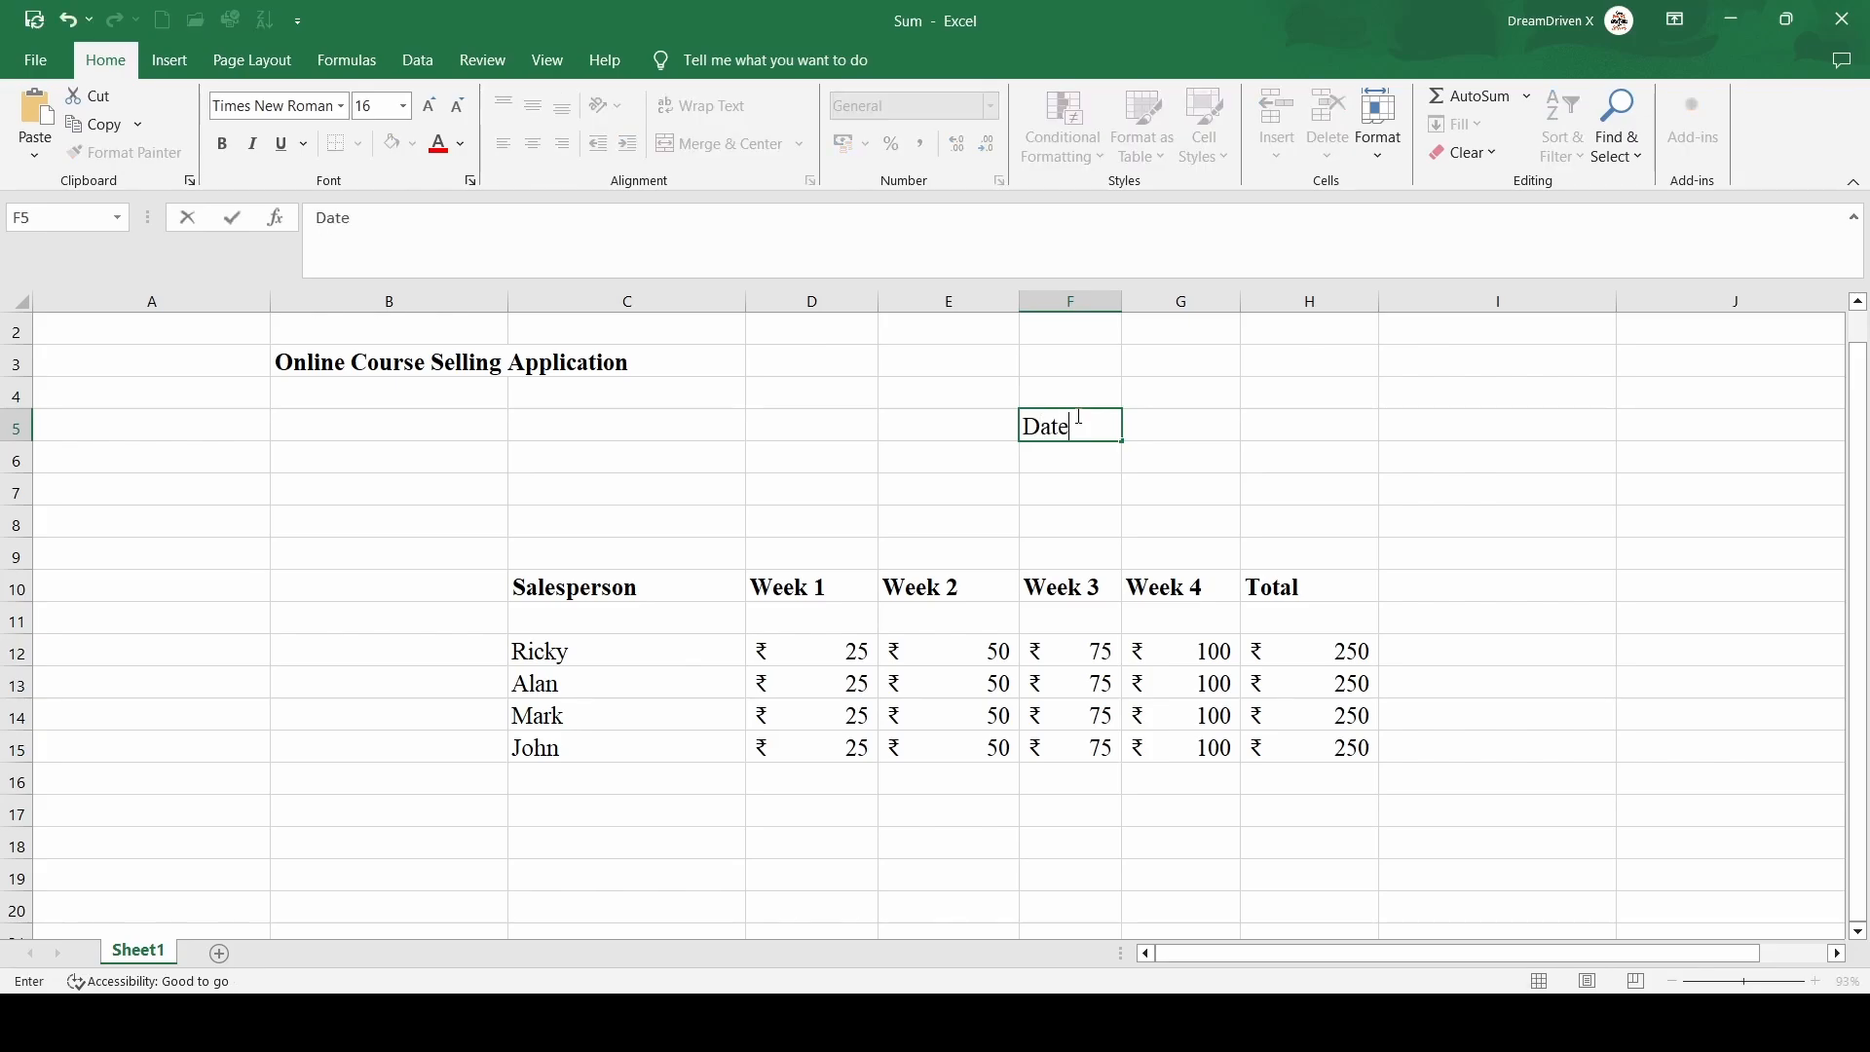
pyautogui.press('Tab')
pyautogui.click(1077, 416)
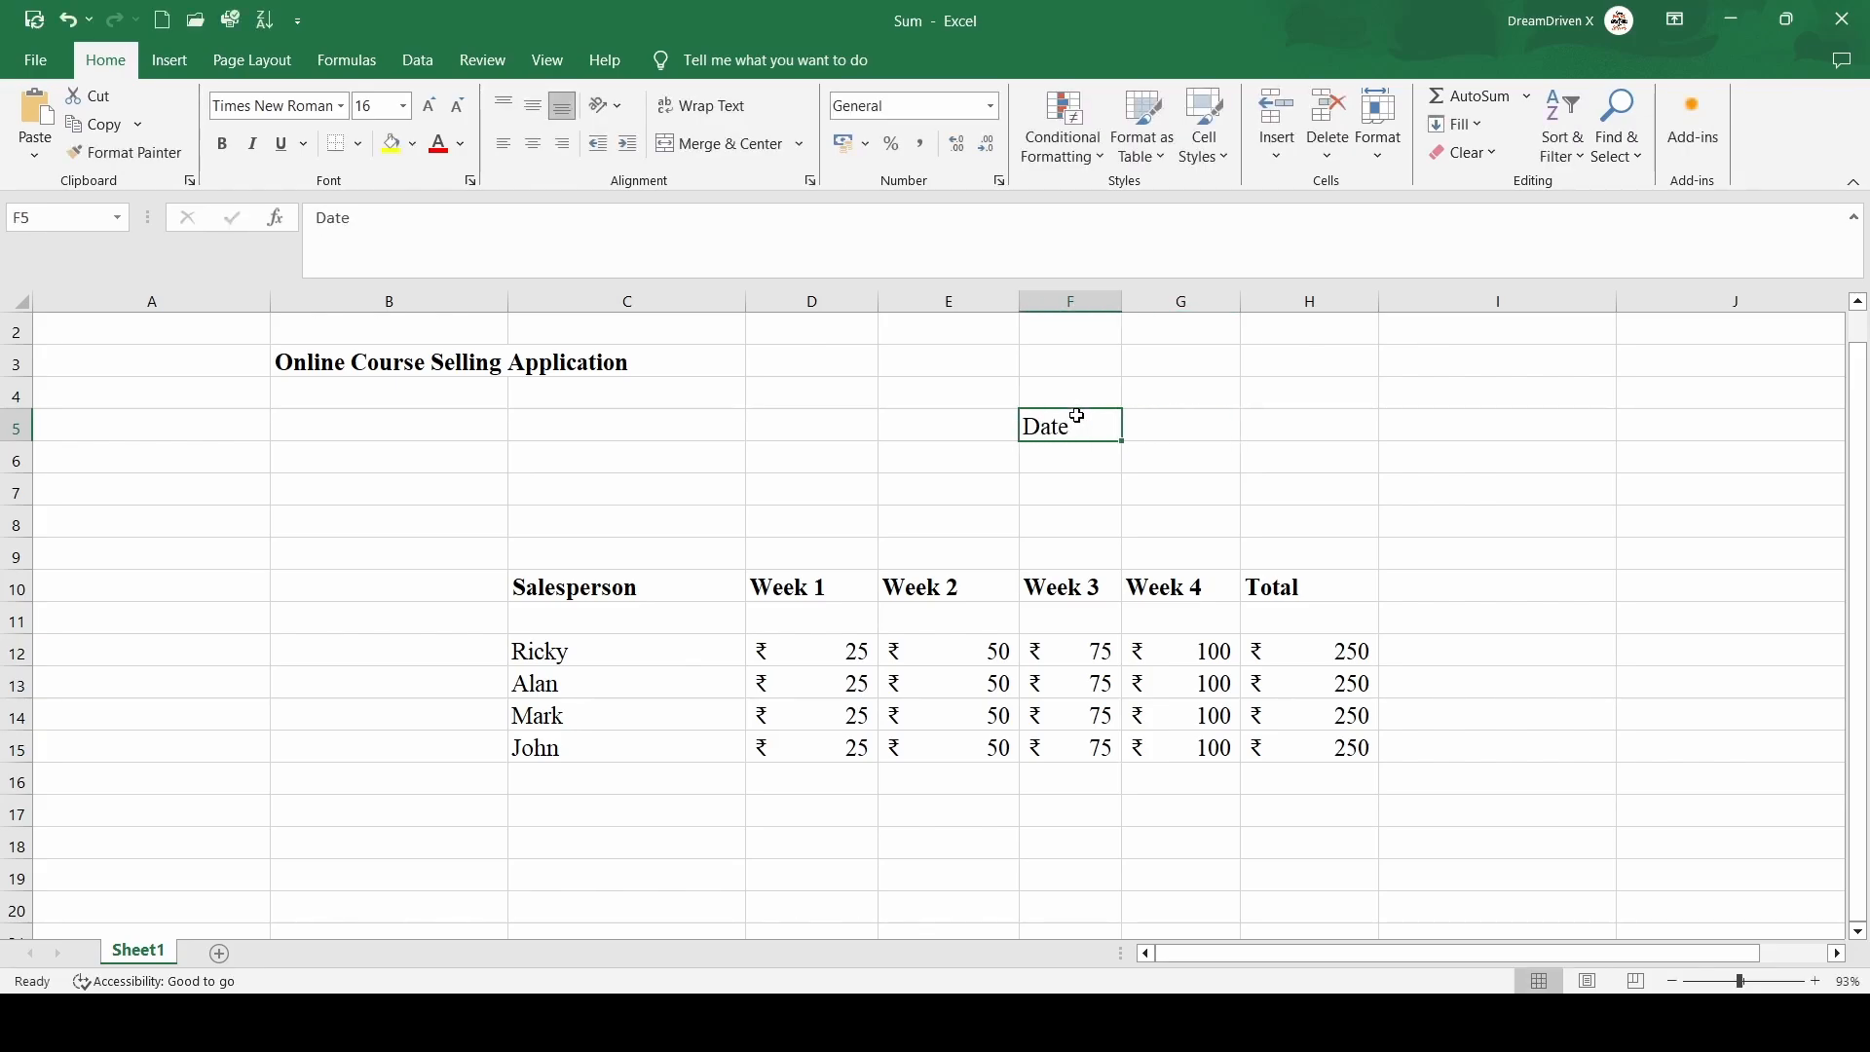
pyautogui.hotkey('ctrl', 'b')
# Enter the date 14-10-2024 in the cell beside the Date label
pyautogui.click(1211, 429)
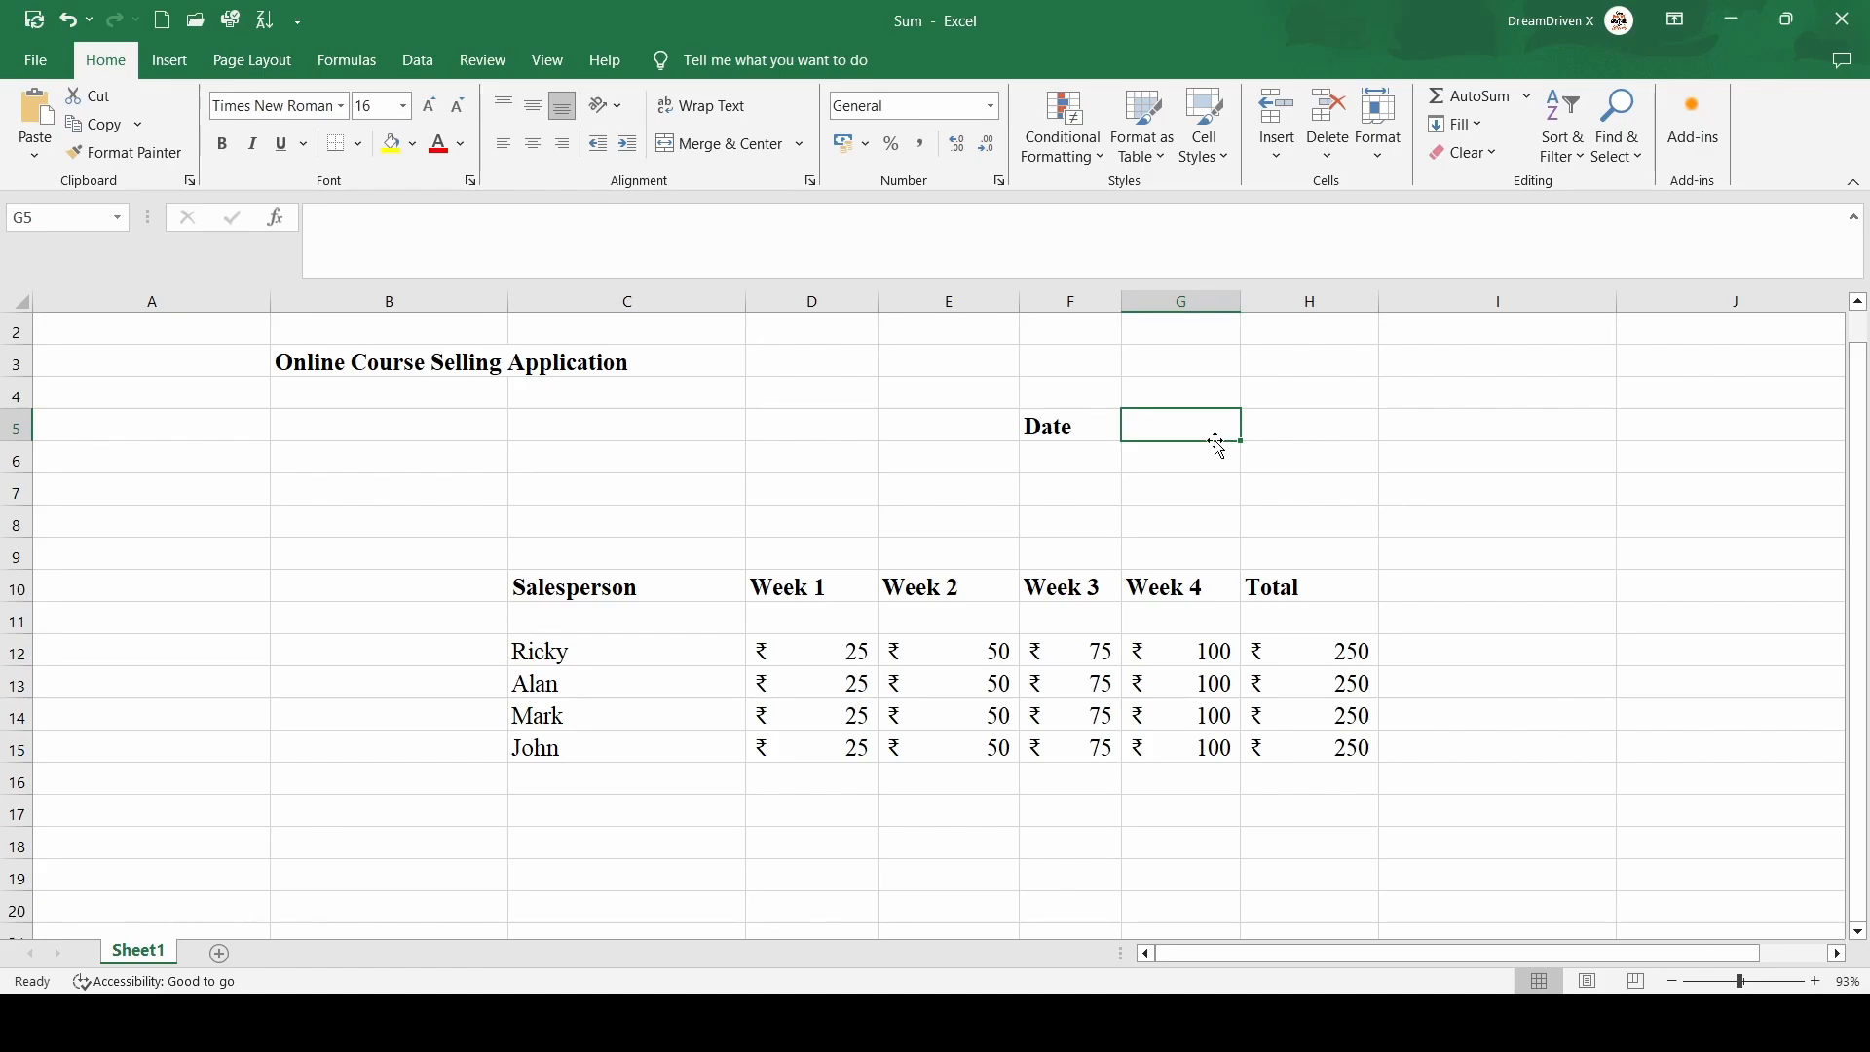
pyautogui.write('14-1')
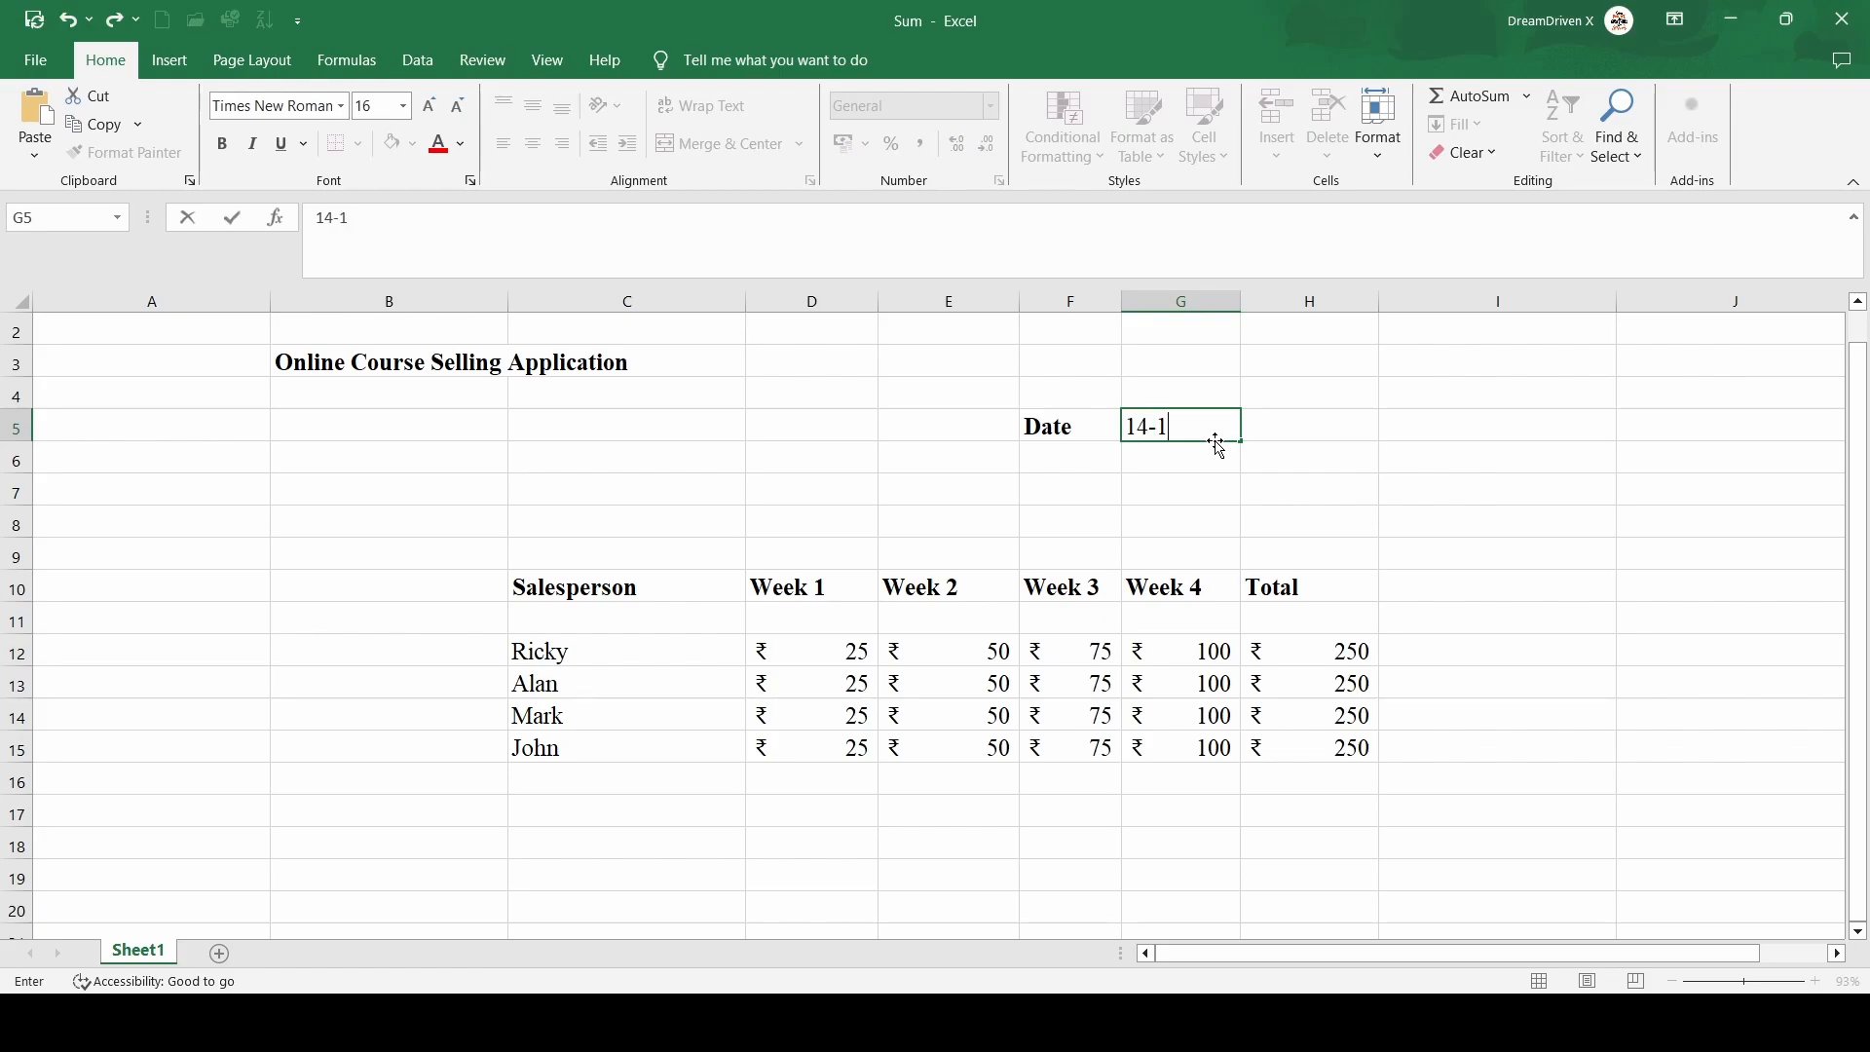
pyautogui.write('0-2024')
pyautogui.press('Return')
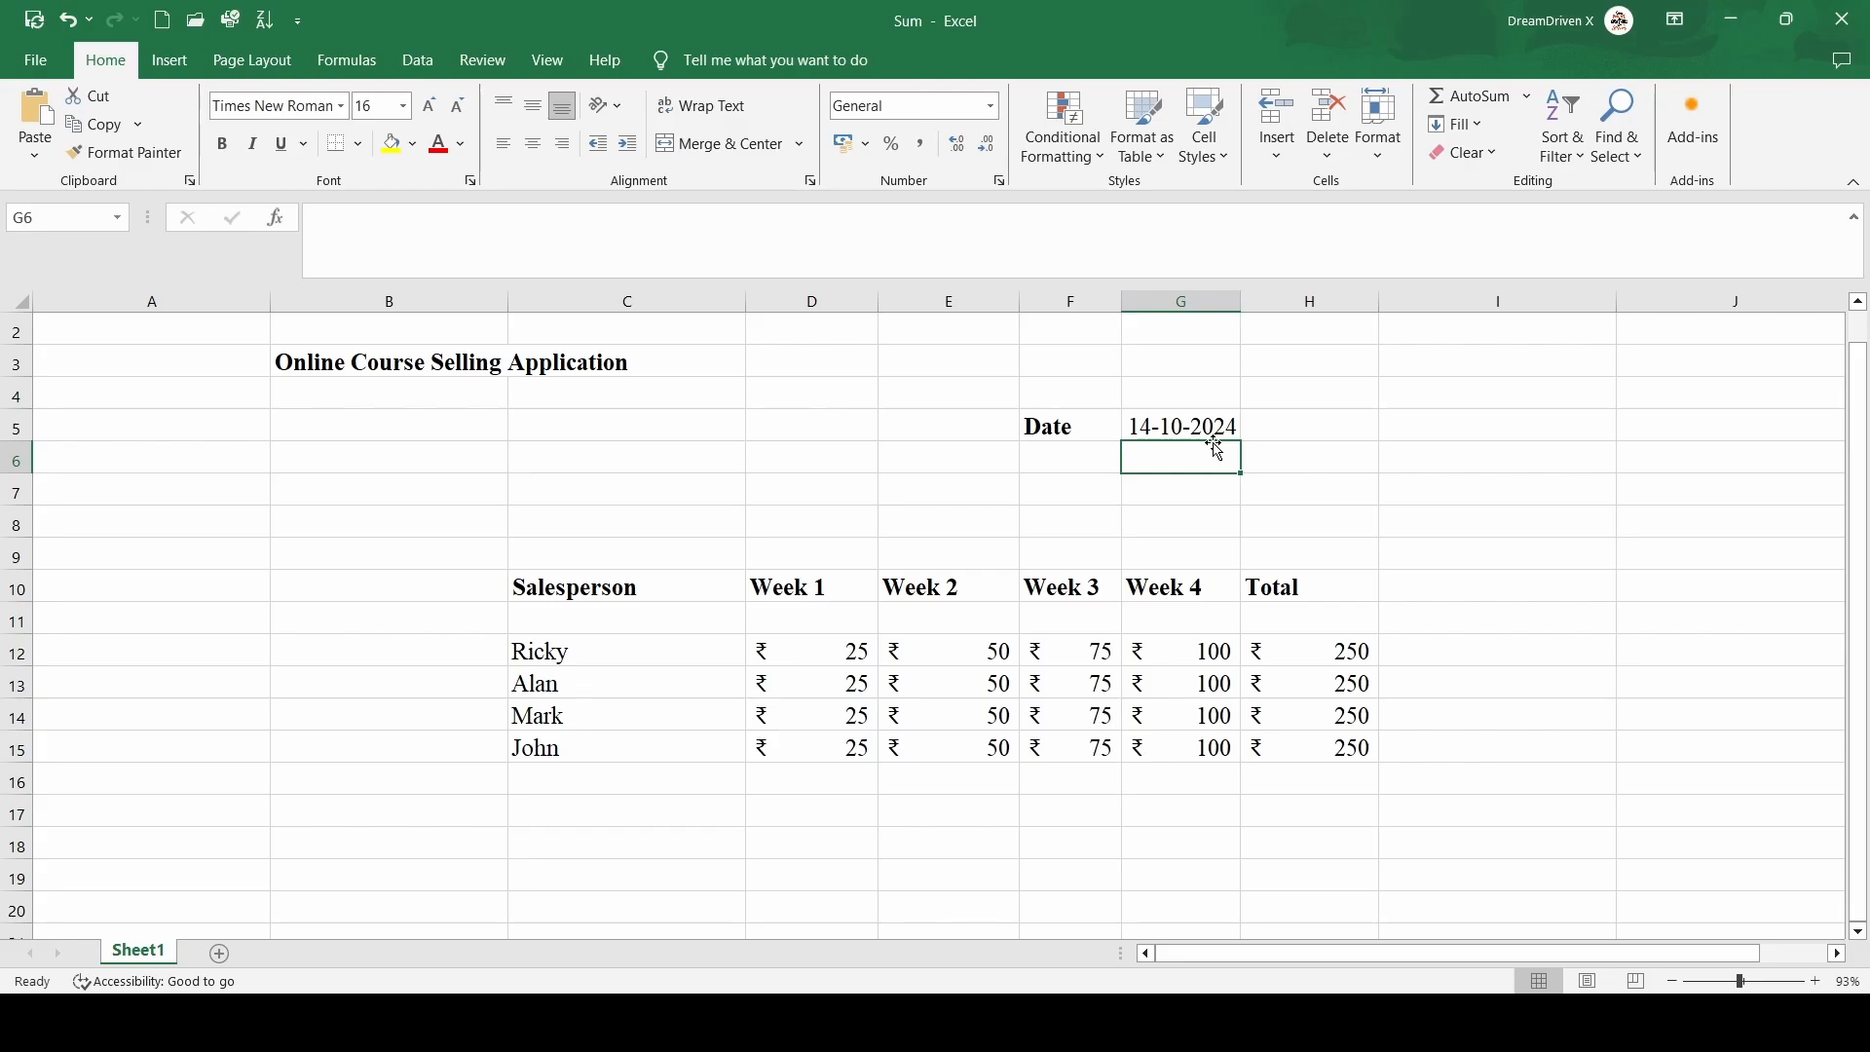
# Clear the typed date from the cell beside the Date label
pyautogui.click(1152, 417)
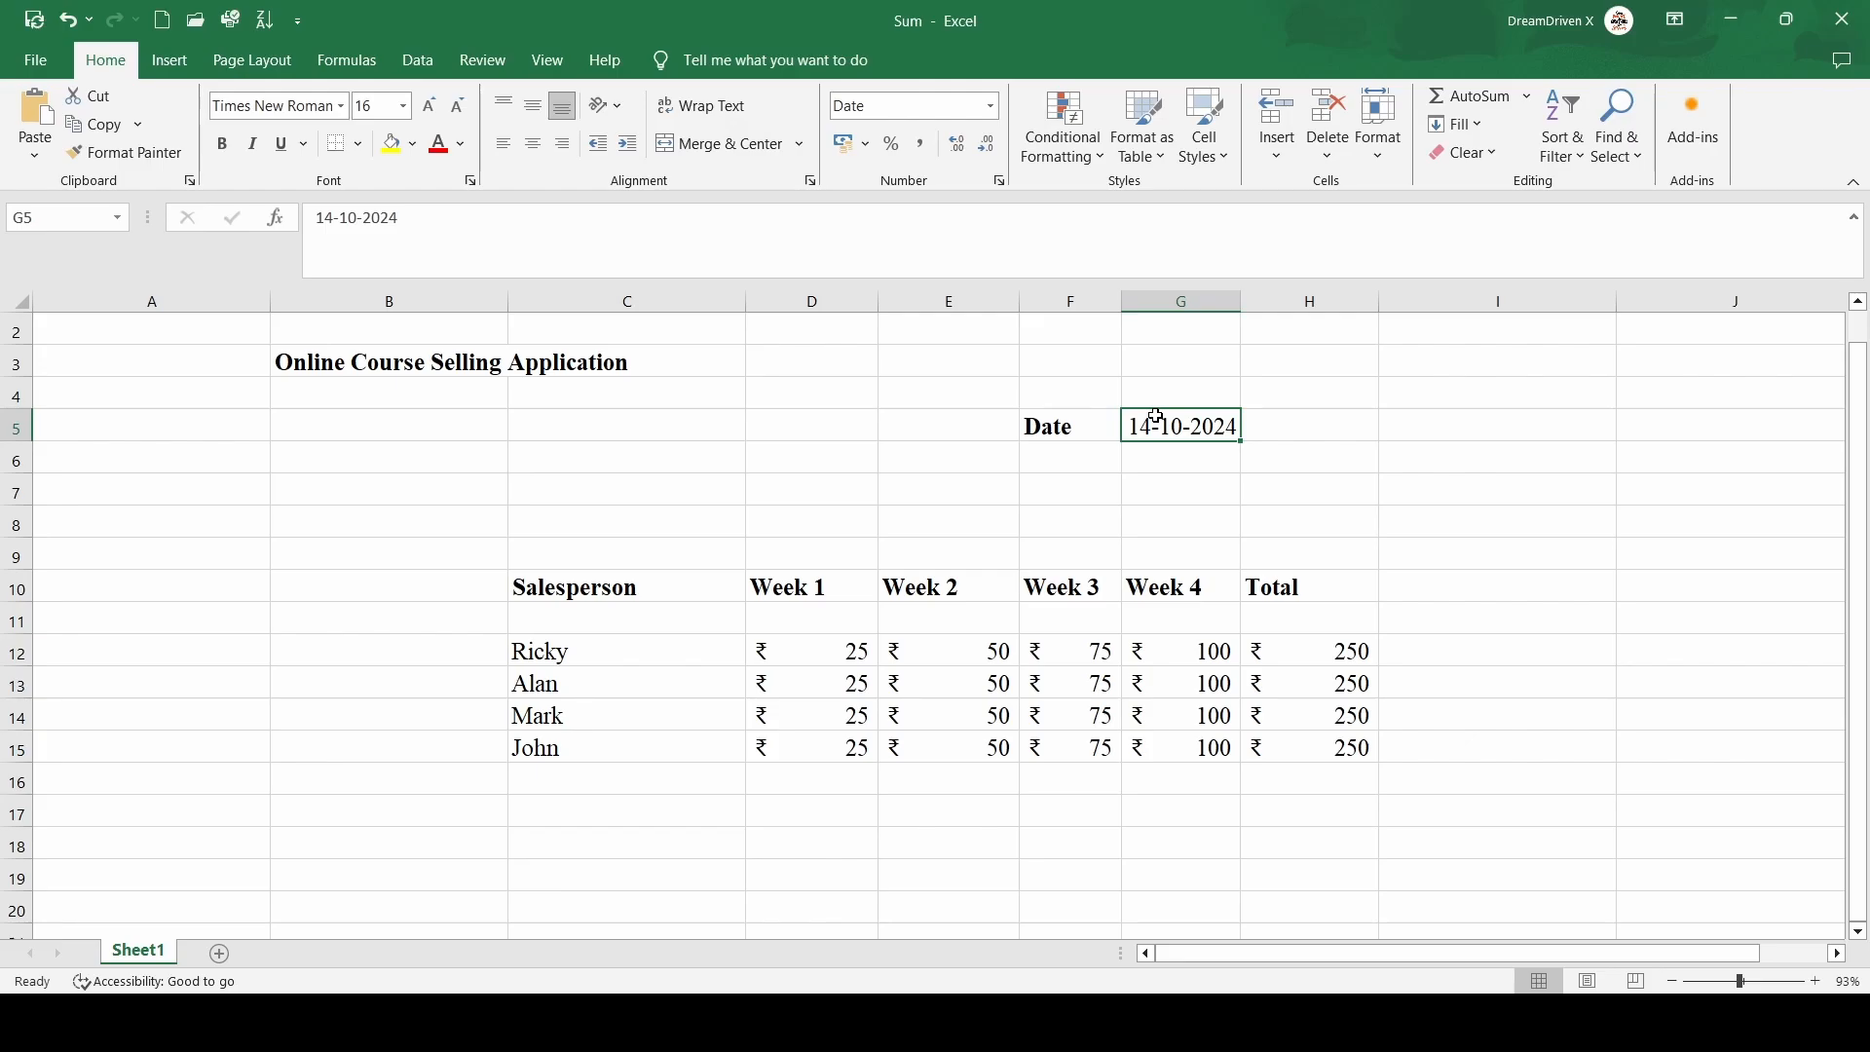
pyautogui.press('BackSpace')
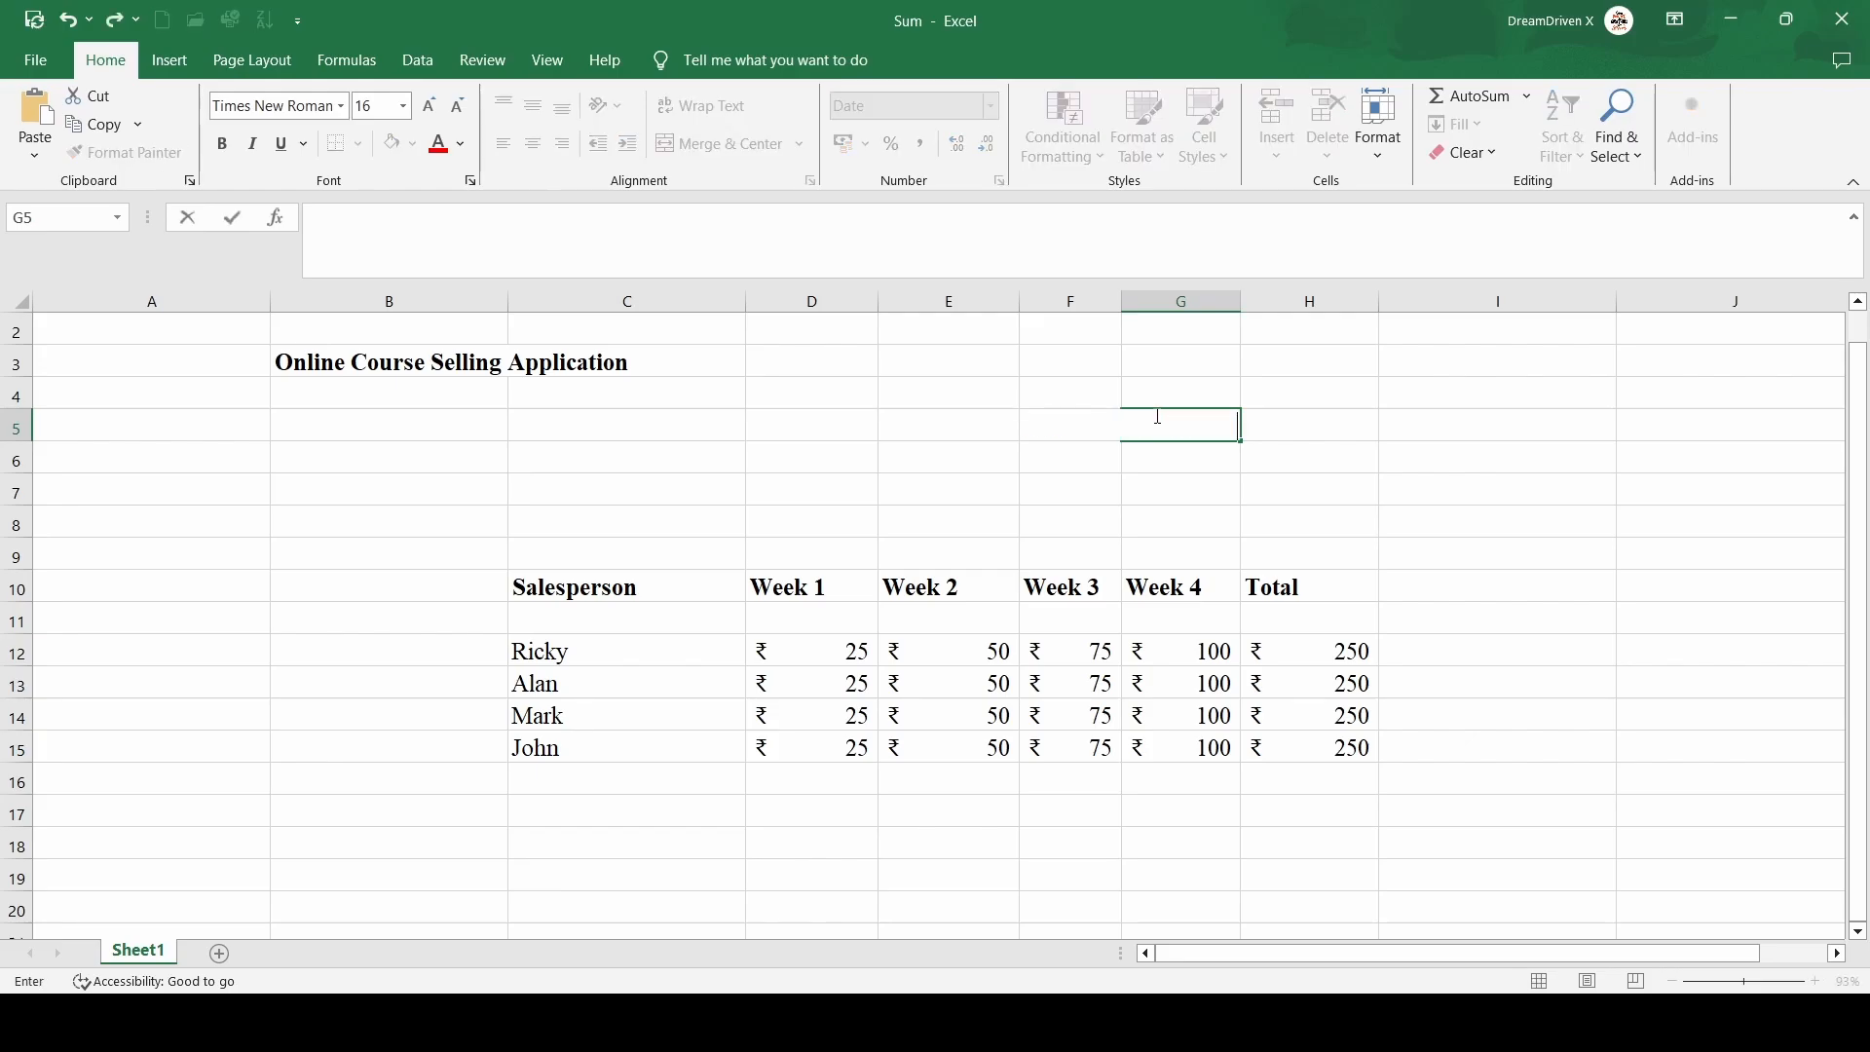
pyautogui.click(1454, 489)
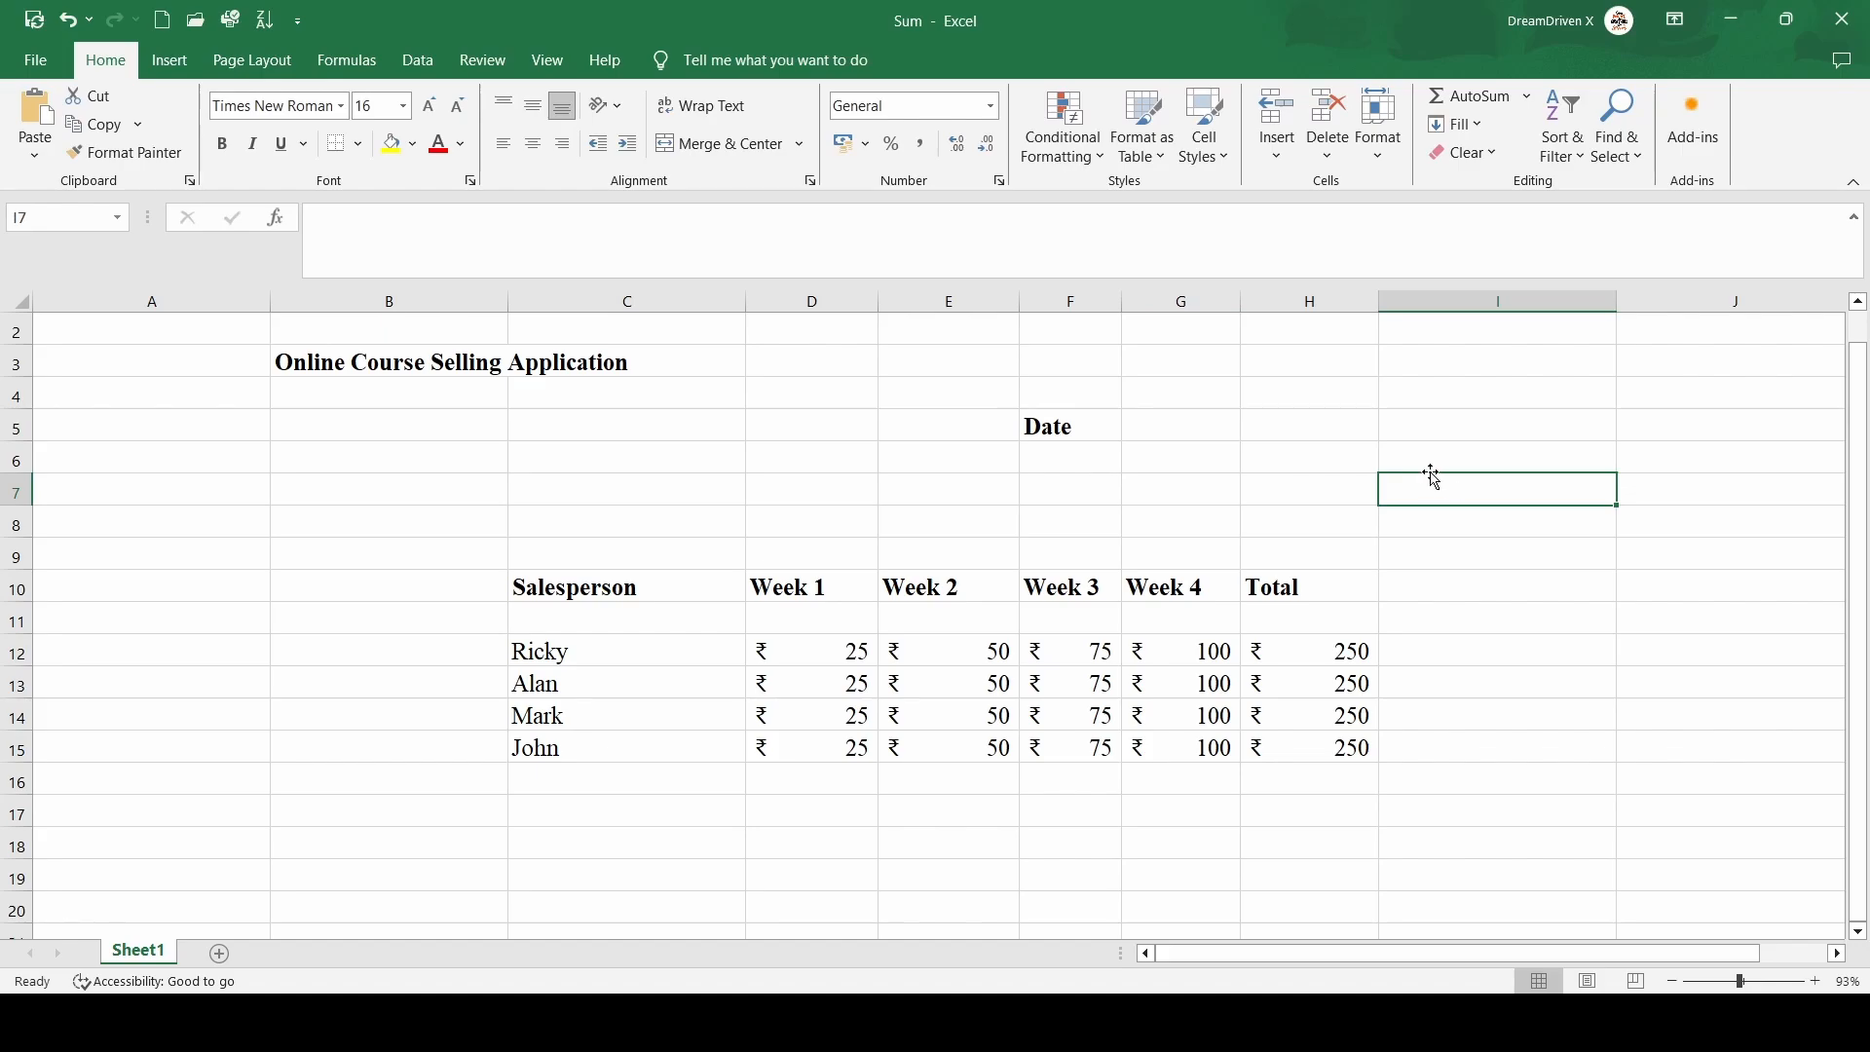
# Enter the =TODAY() formula in the cell beside the Date label
pyautogui.click(1200, 424)
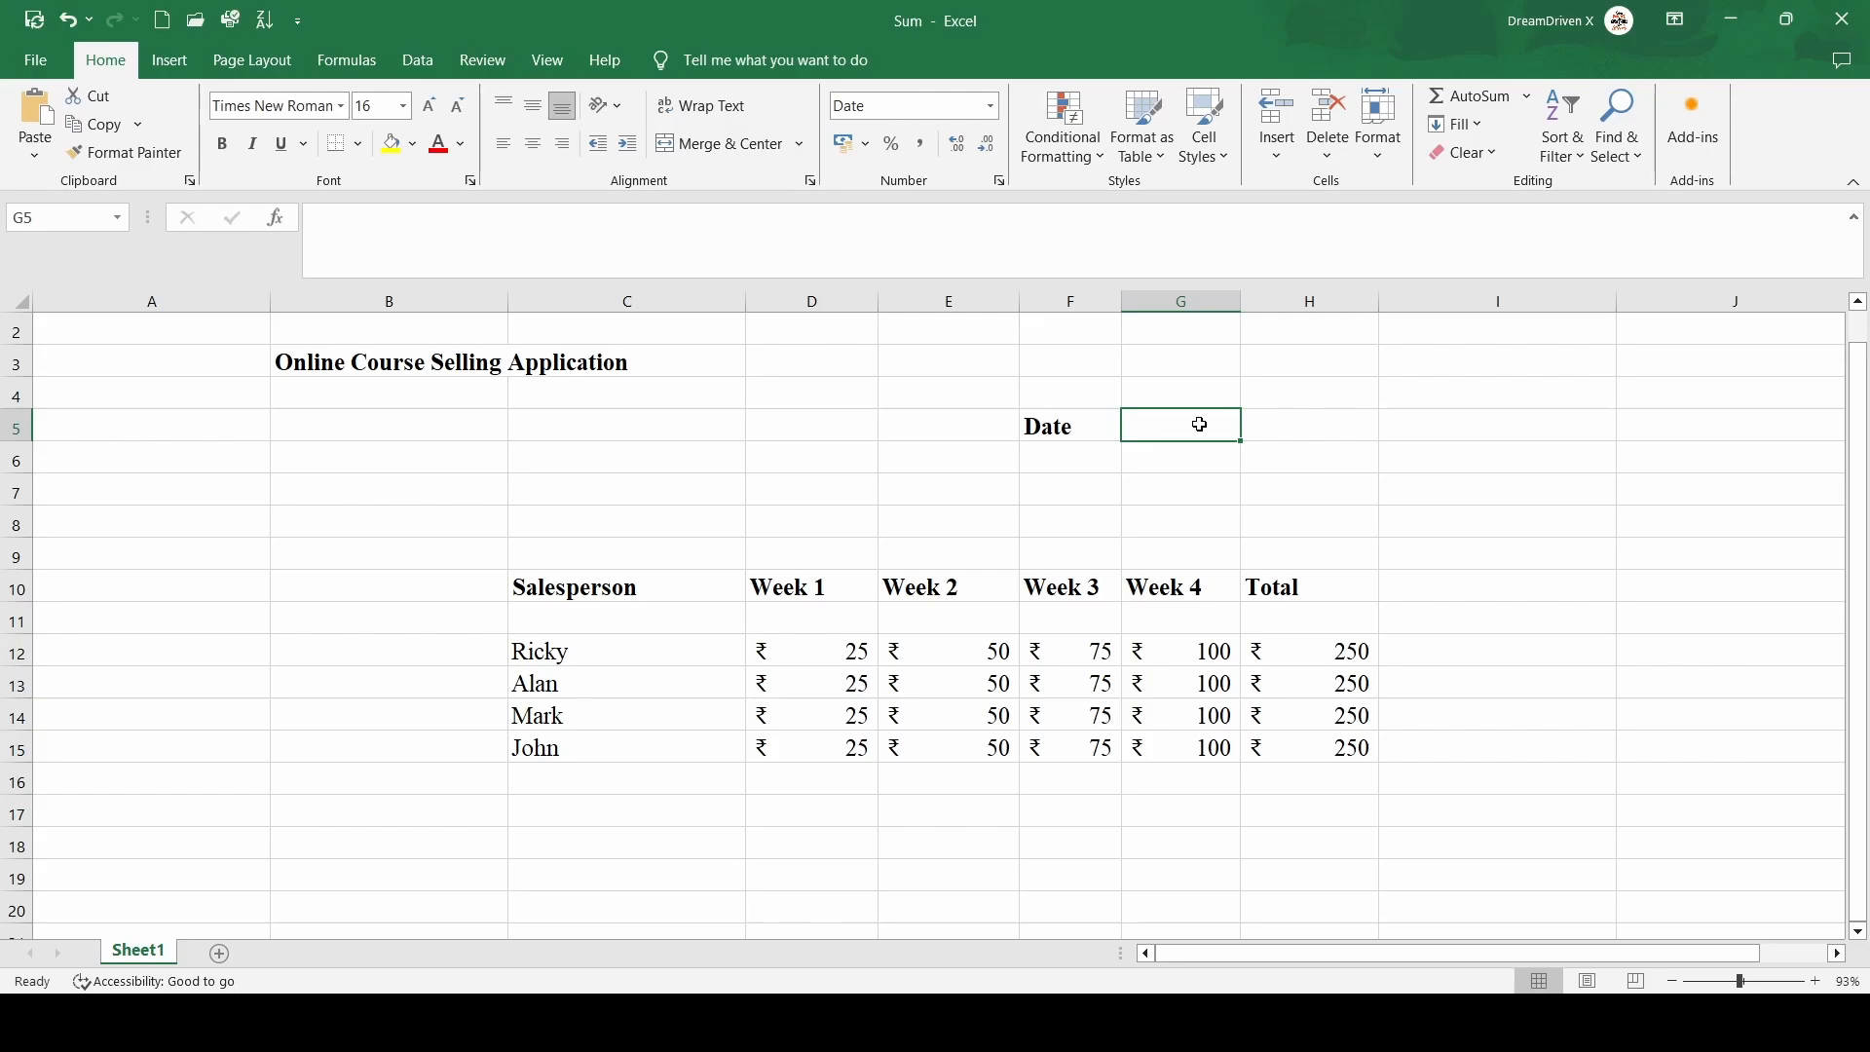
pyautogui.write('=')
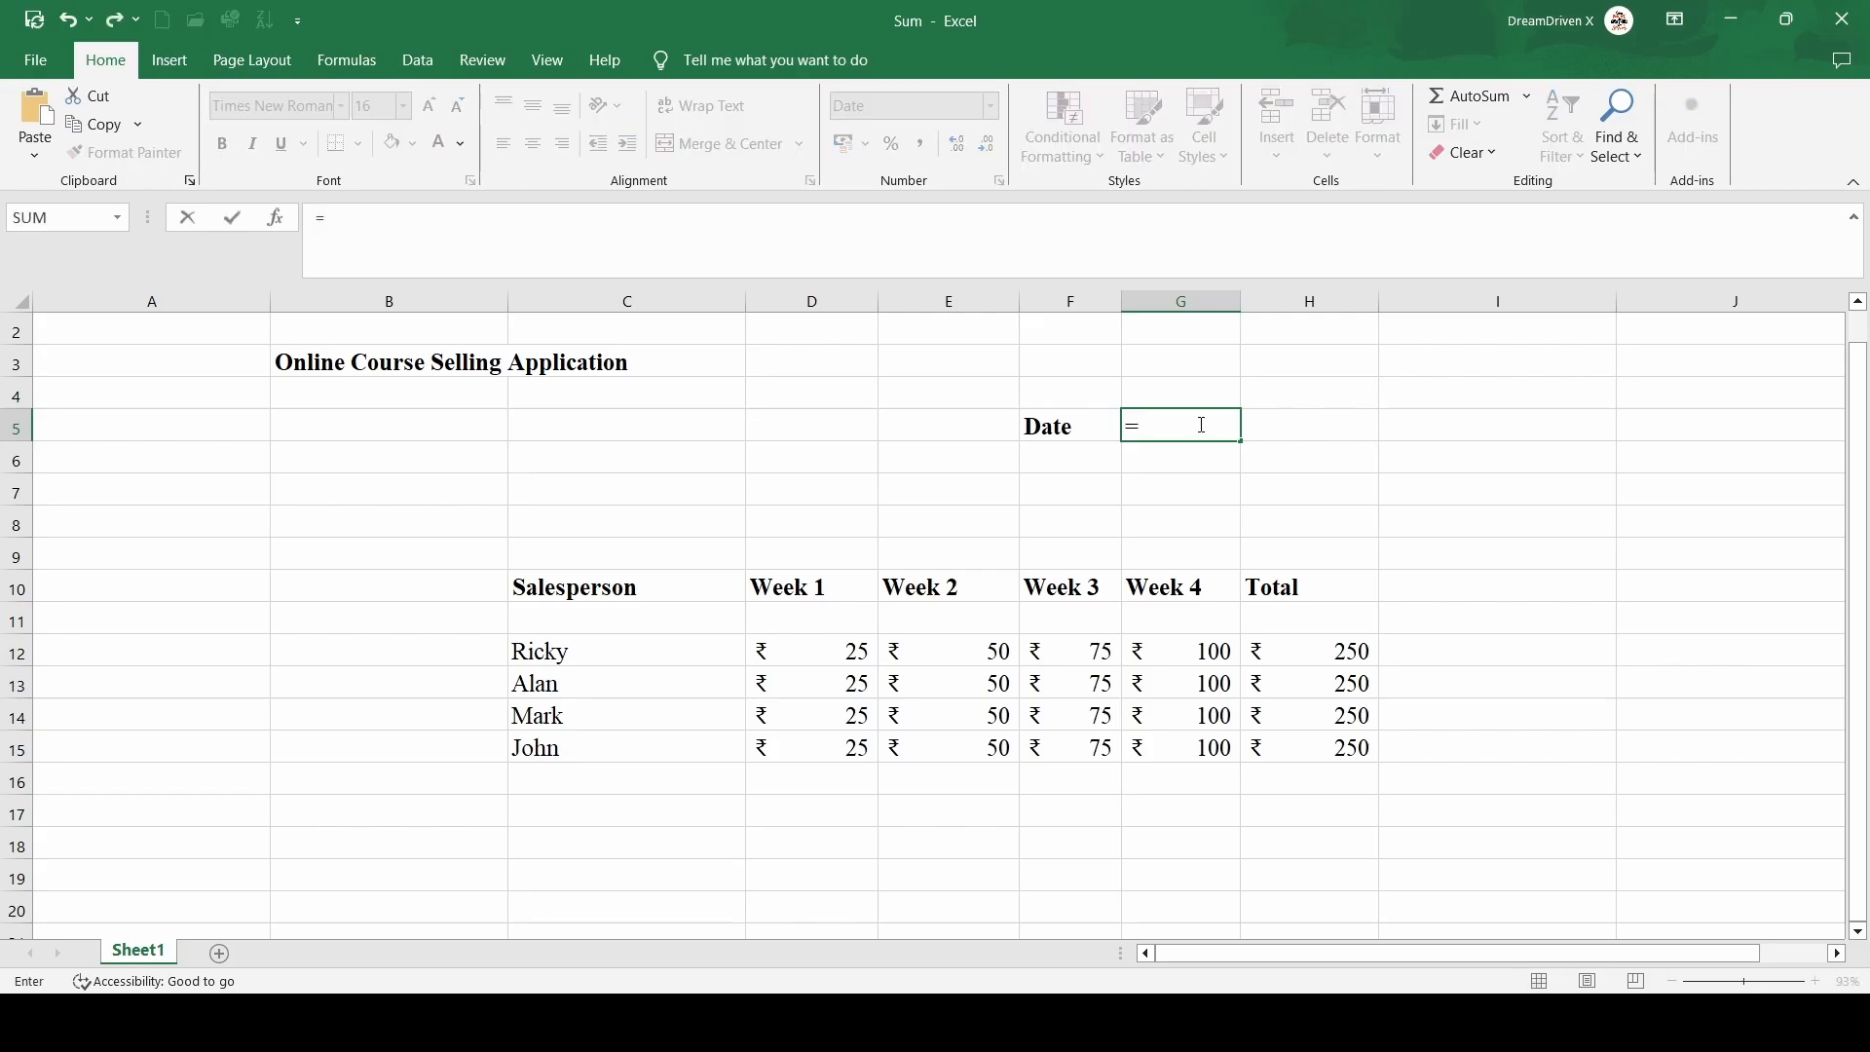
pyautogui.write('Tod')
pyautogui.press('Tab')
pyautogui.press('BackSpace')
pyautogui.press('BackSpace')
pyautogui.press('BackSpace')
pyautogui.press('BackSpace')
pyautogui.press('BackSpace')
pyautogui.press('BackSpace')
pyautogui.write('Toda')
pyautogui.press('BackSpace')
pyautogui.press('Tab')
pyautogui.write(')')
pyautogui.press('Return')
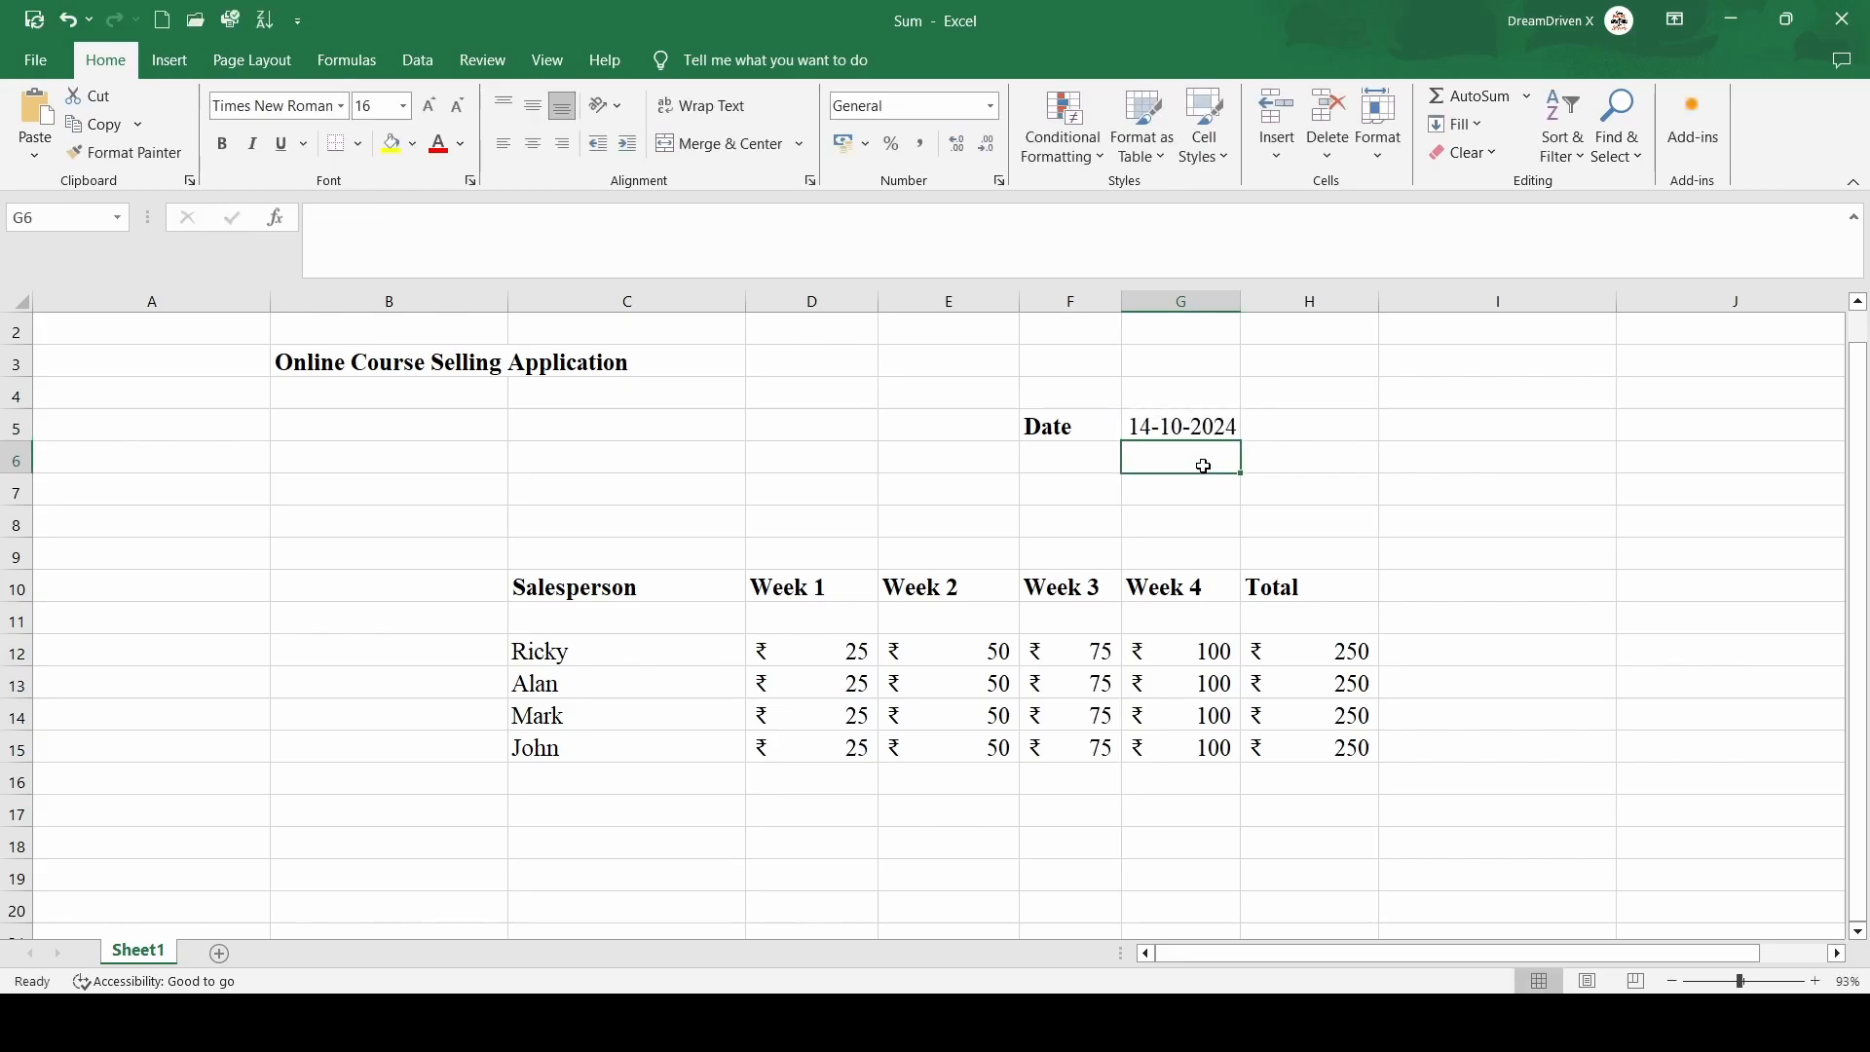
# Inspect the formula stored in the date cell
pyautogui.click(1376, 458)
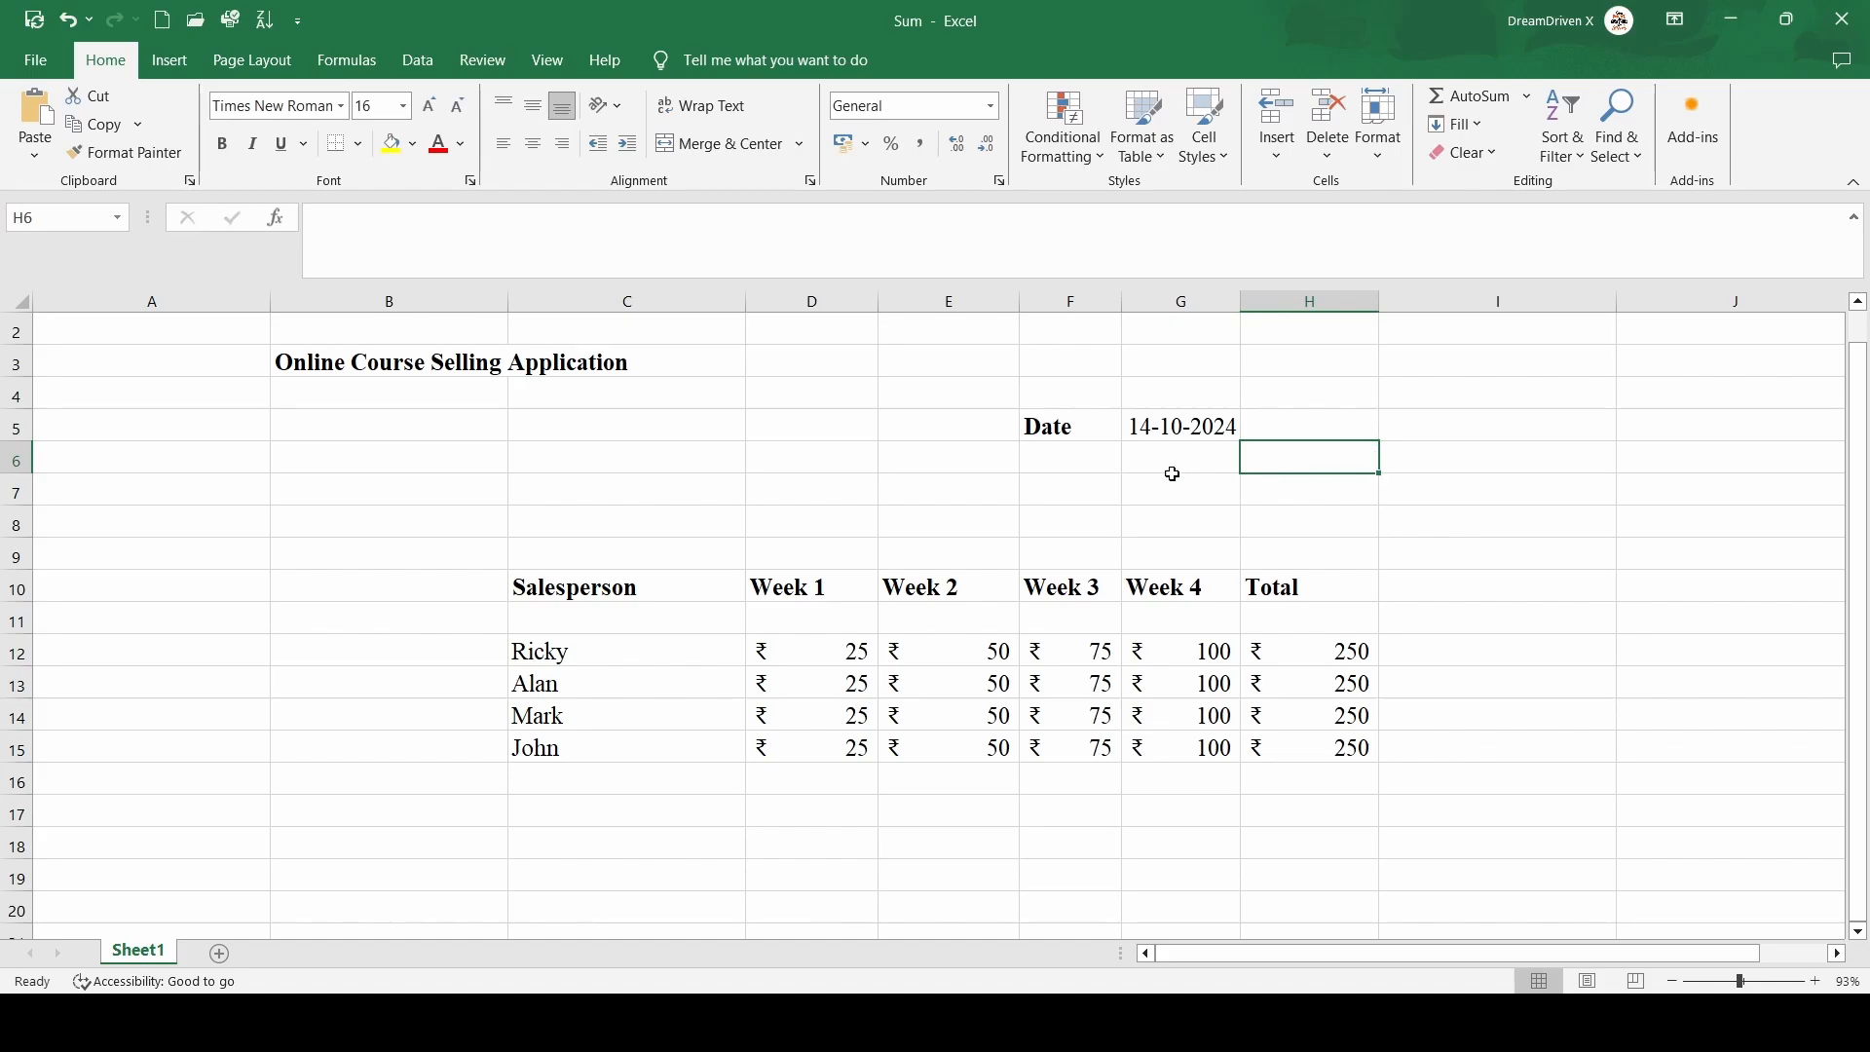
pyautogui.click(1155, 426)
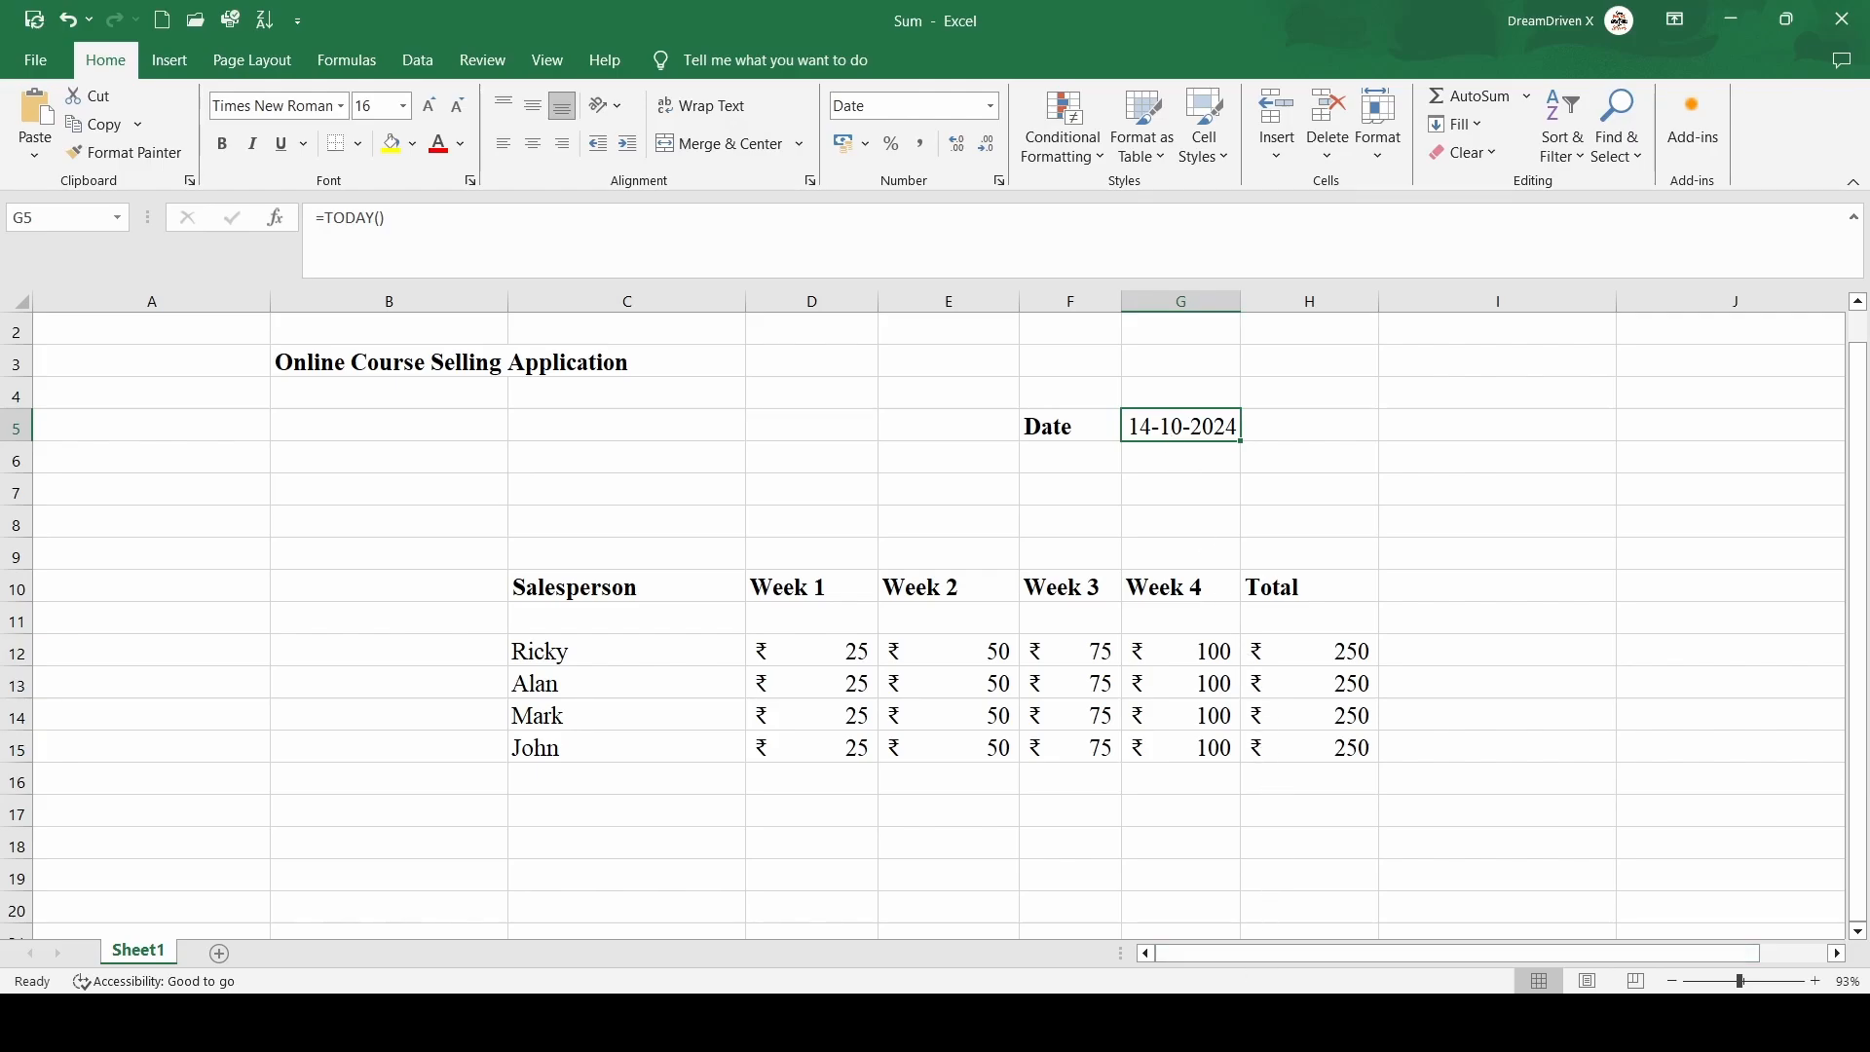
pyautogui.click(1223, 1021)
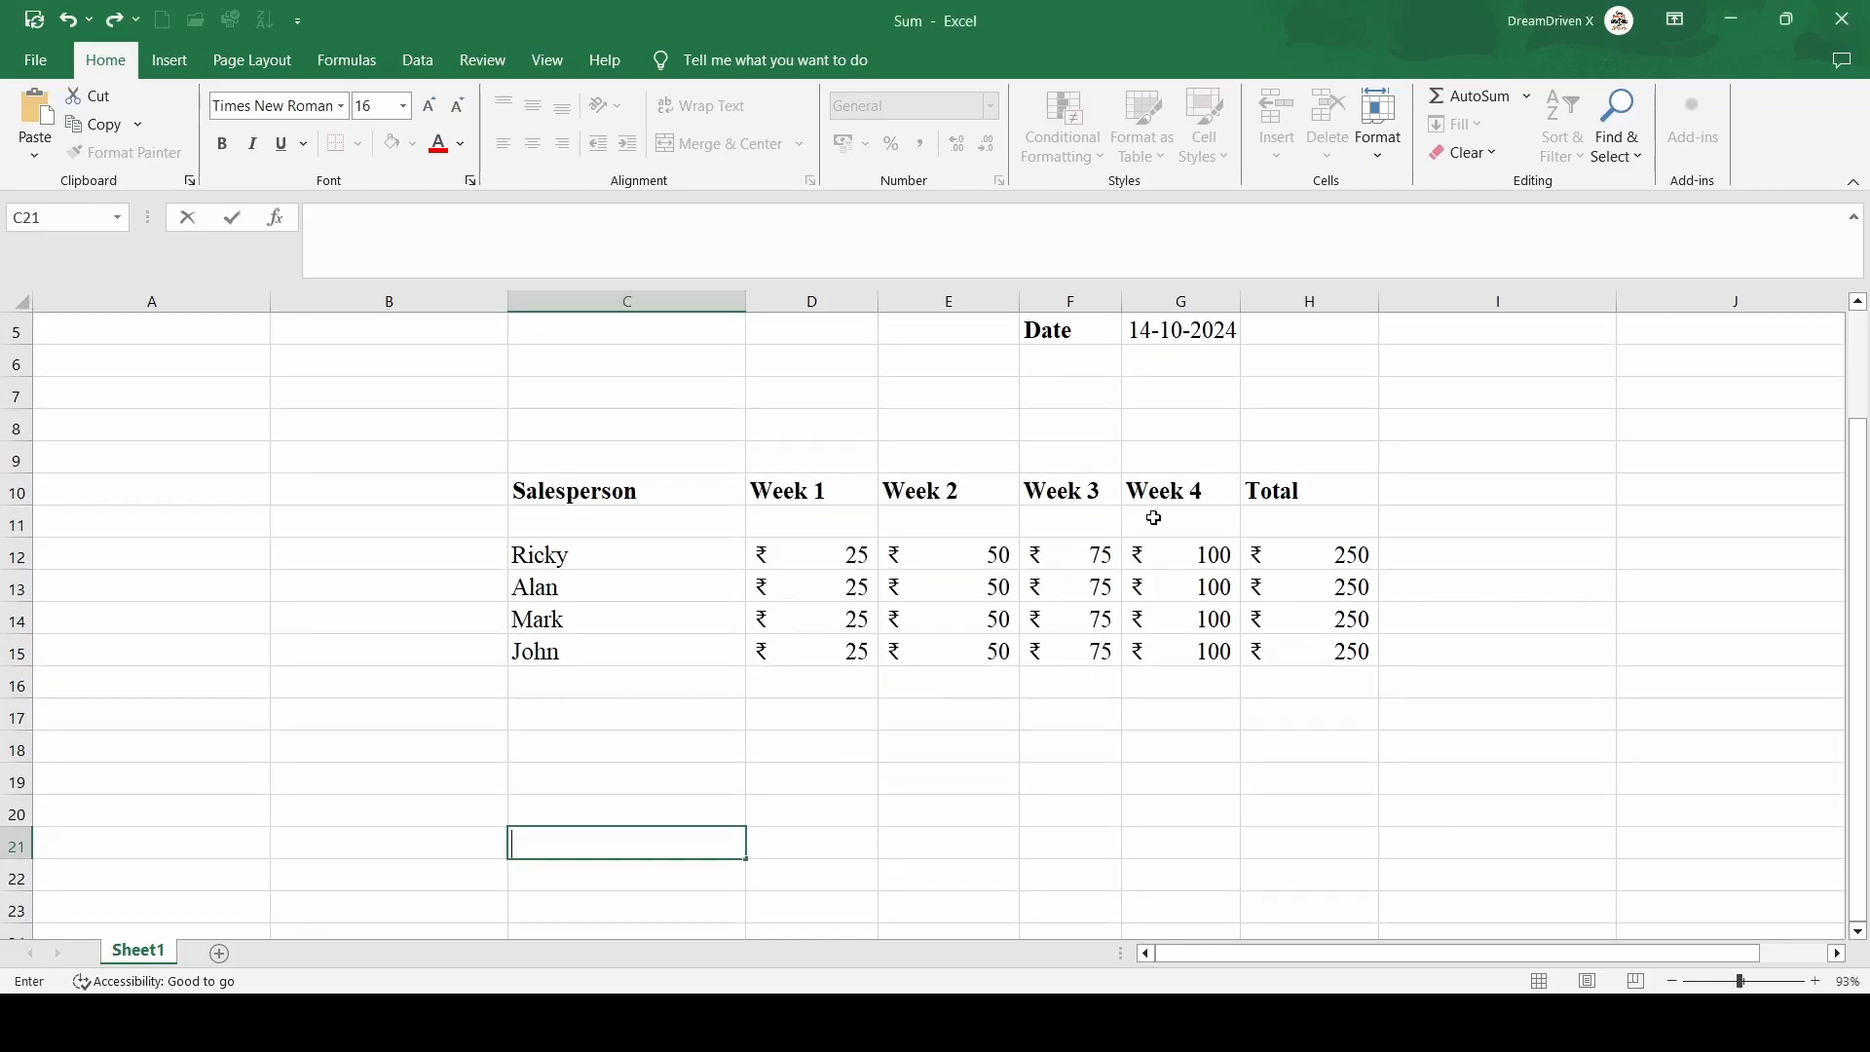
pyautogui.click(1174, 346)
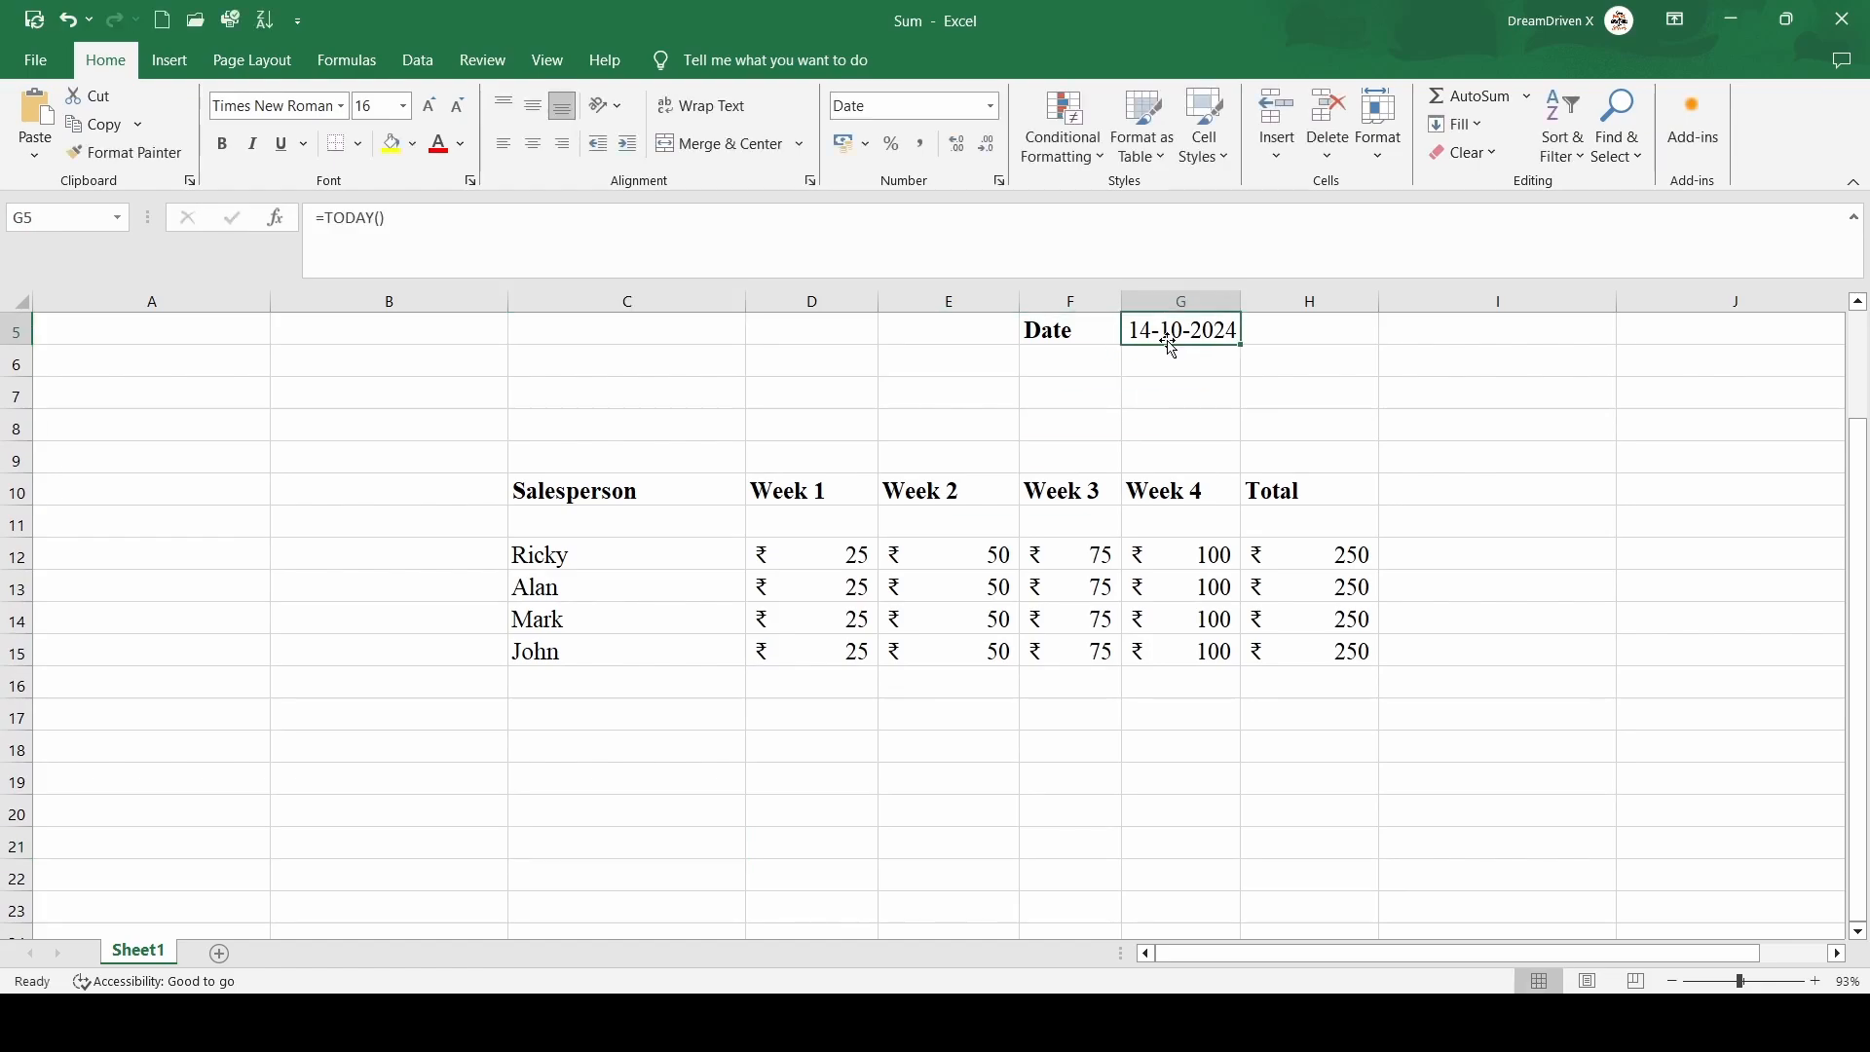
# Enter the labels Total and Average in D19 and D20 below the Week 1 column
pyautogui.click(569, 748)
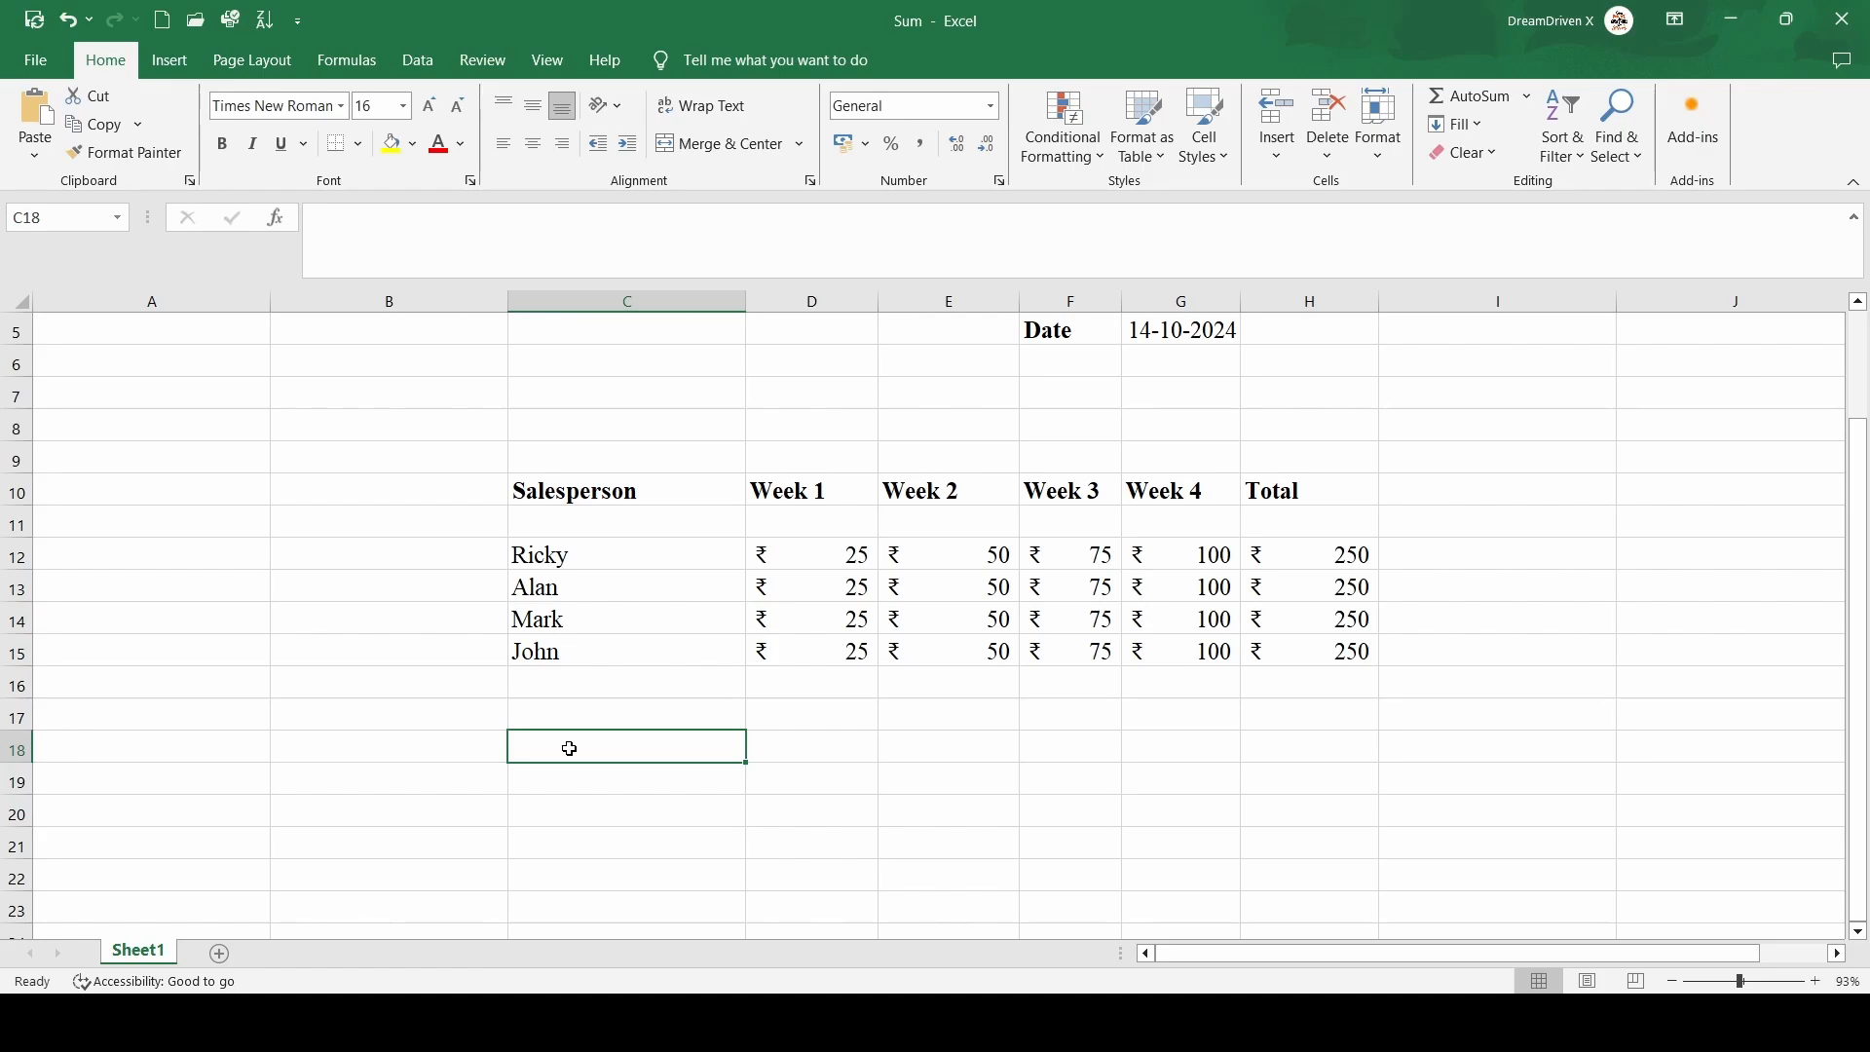
pyautogui.press('Right')
pyautogui.press('Down')
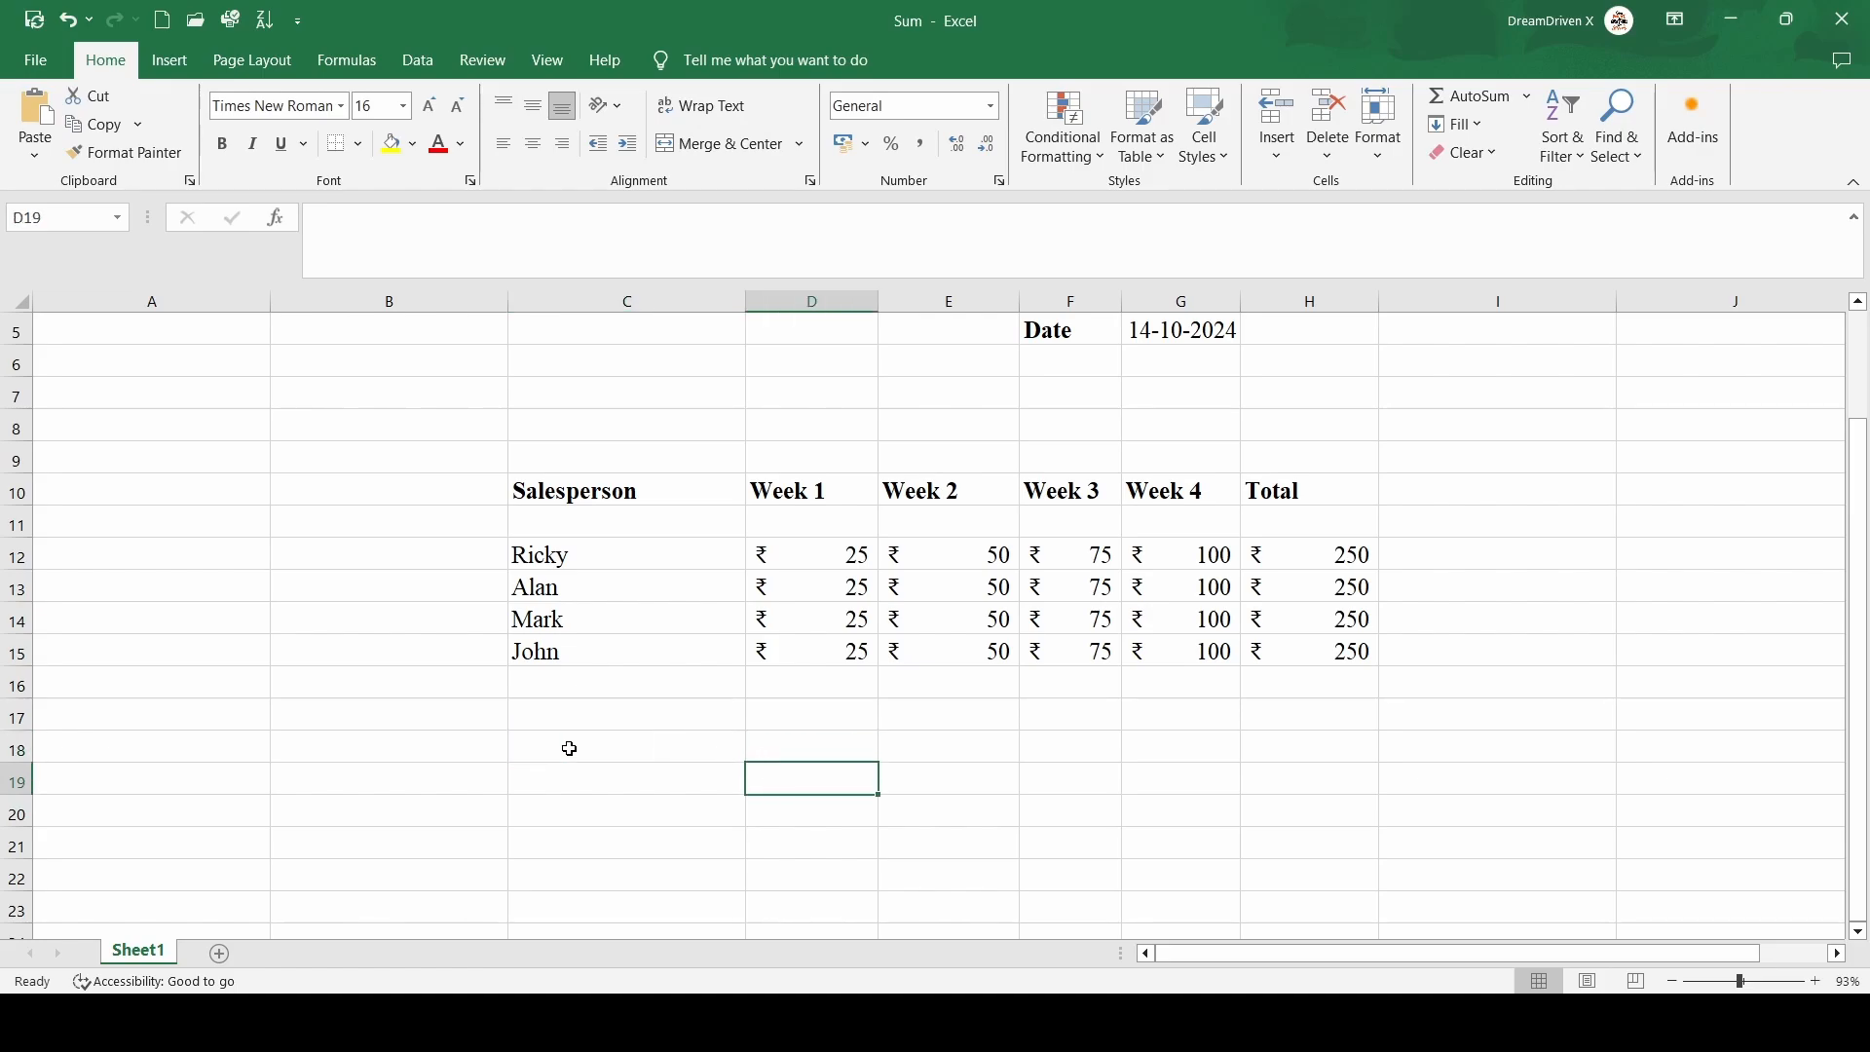
pyautogui.write('Total')
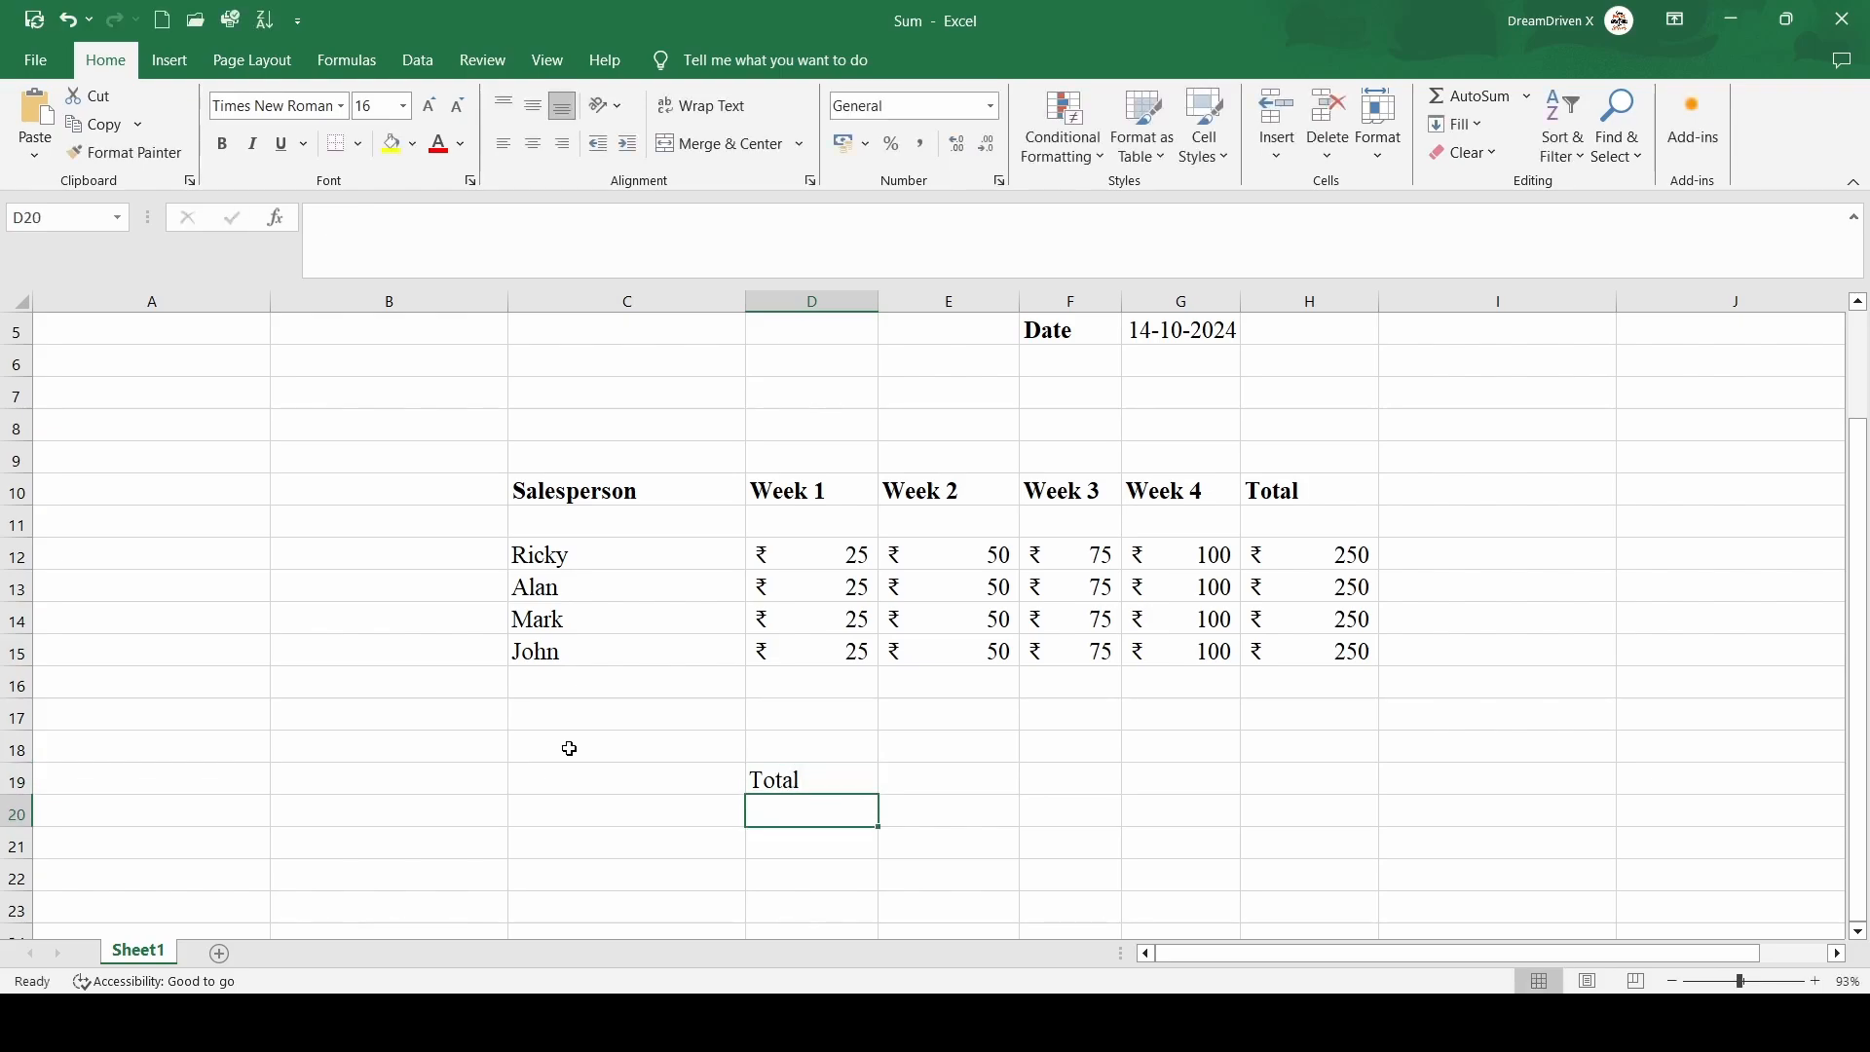
pyautogui.write('Average')
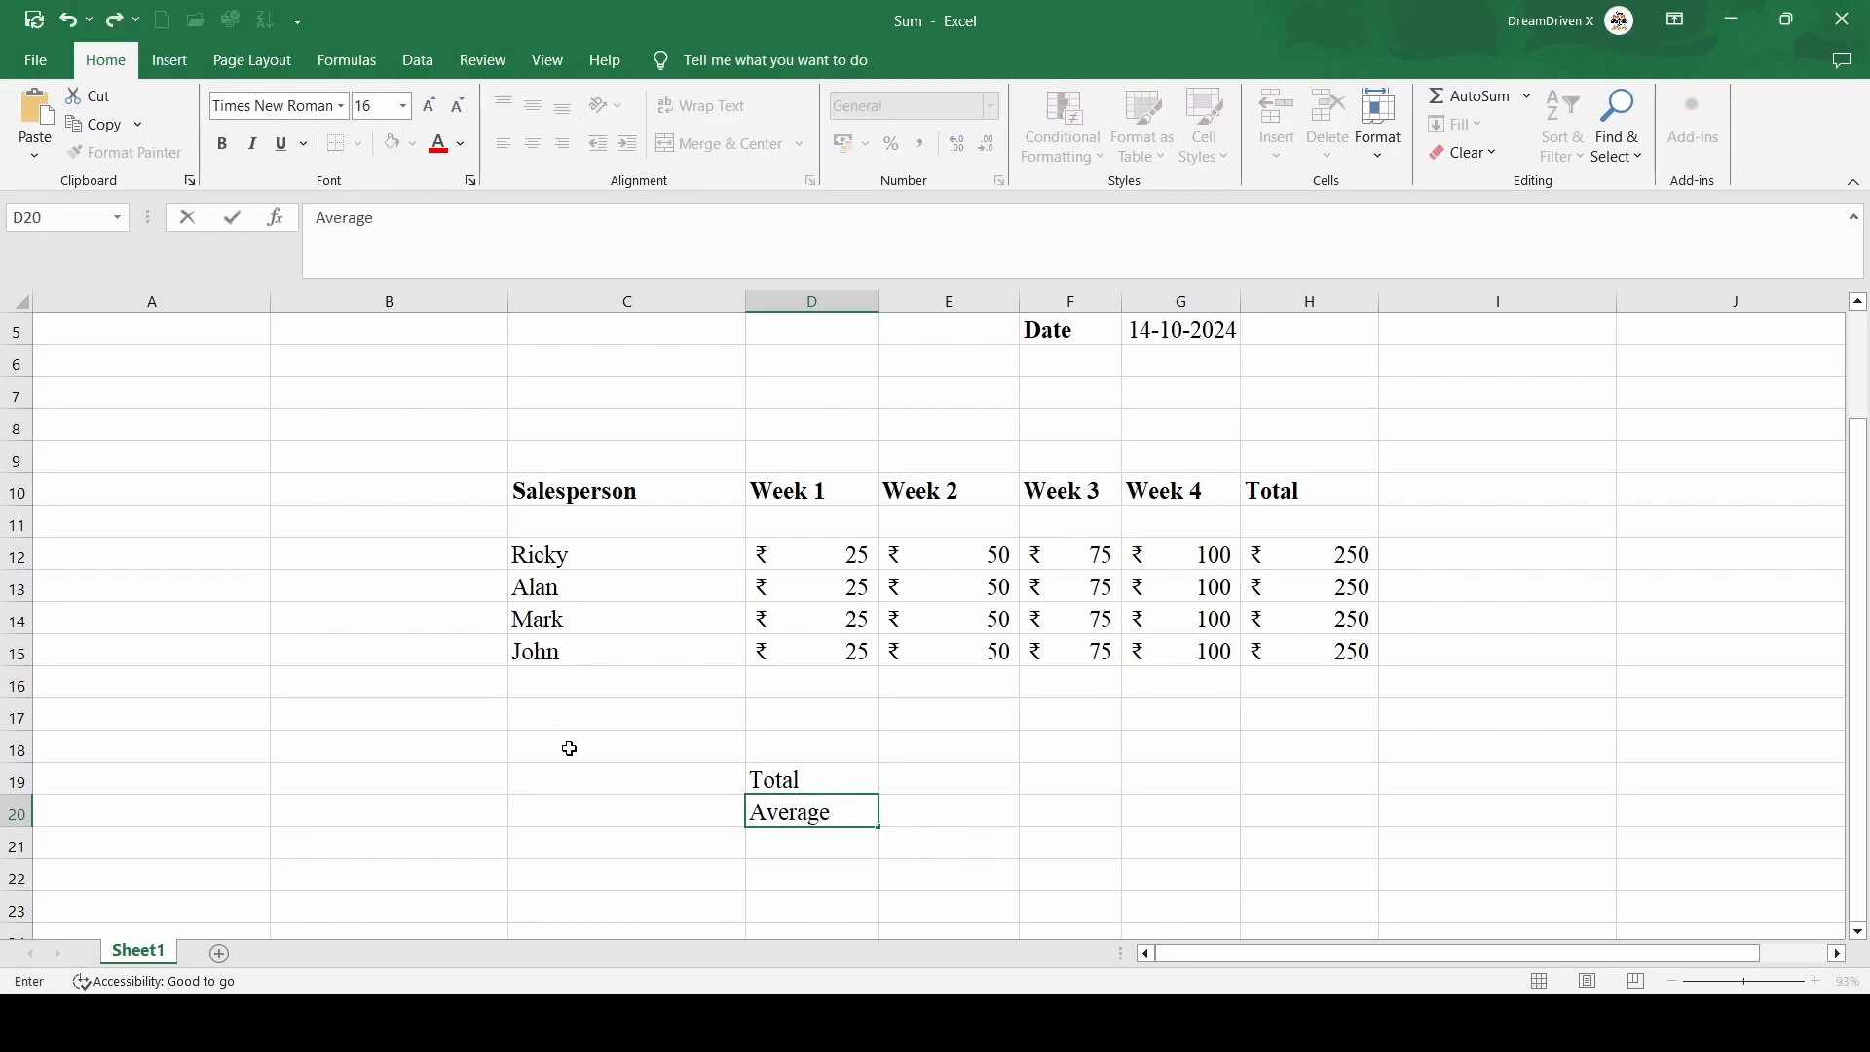
pyautogui.press('Return')
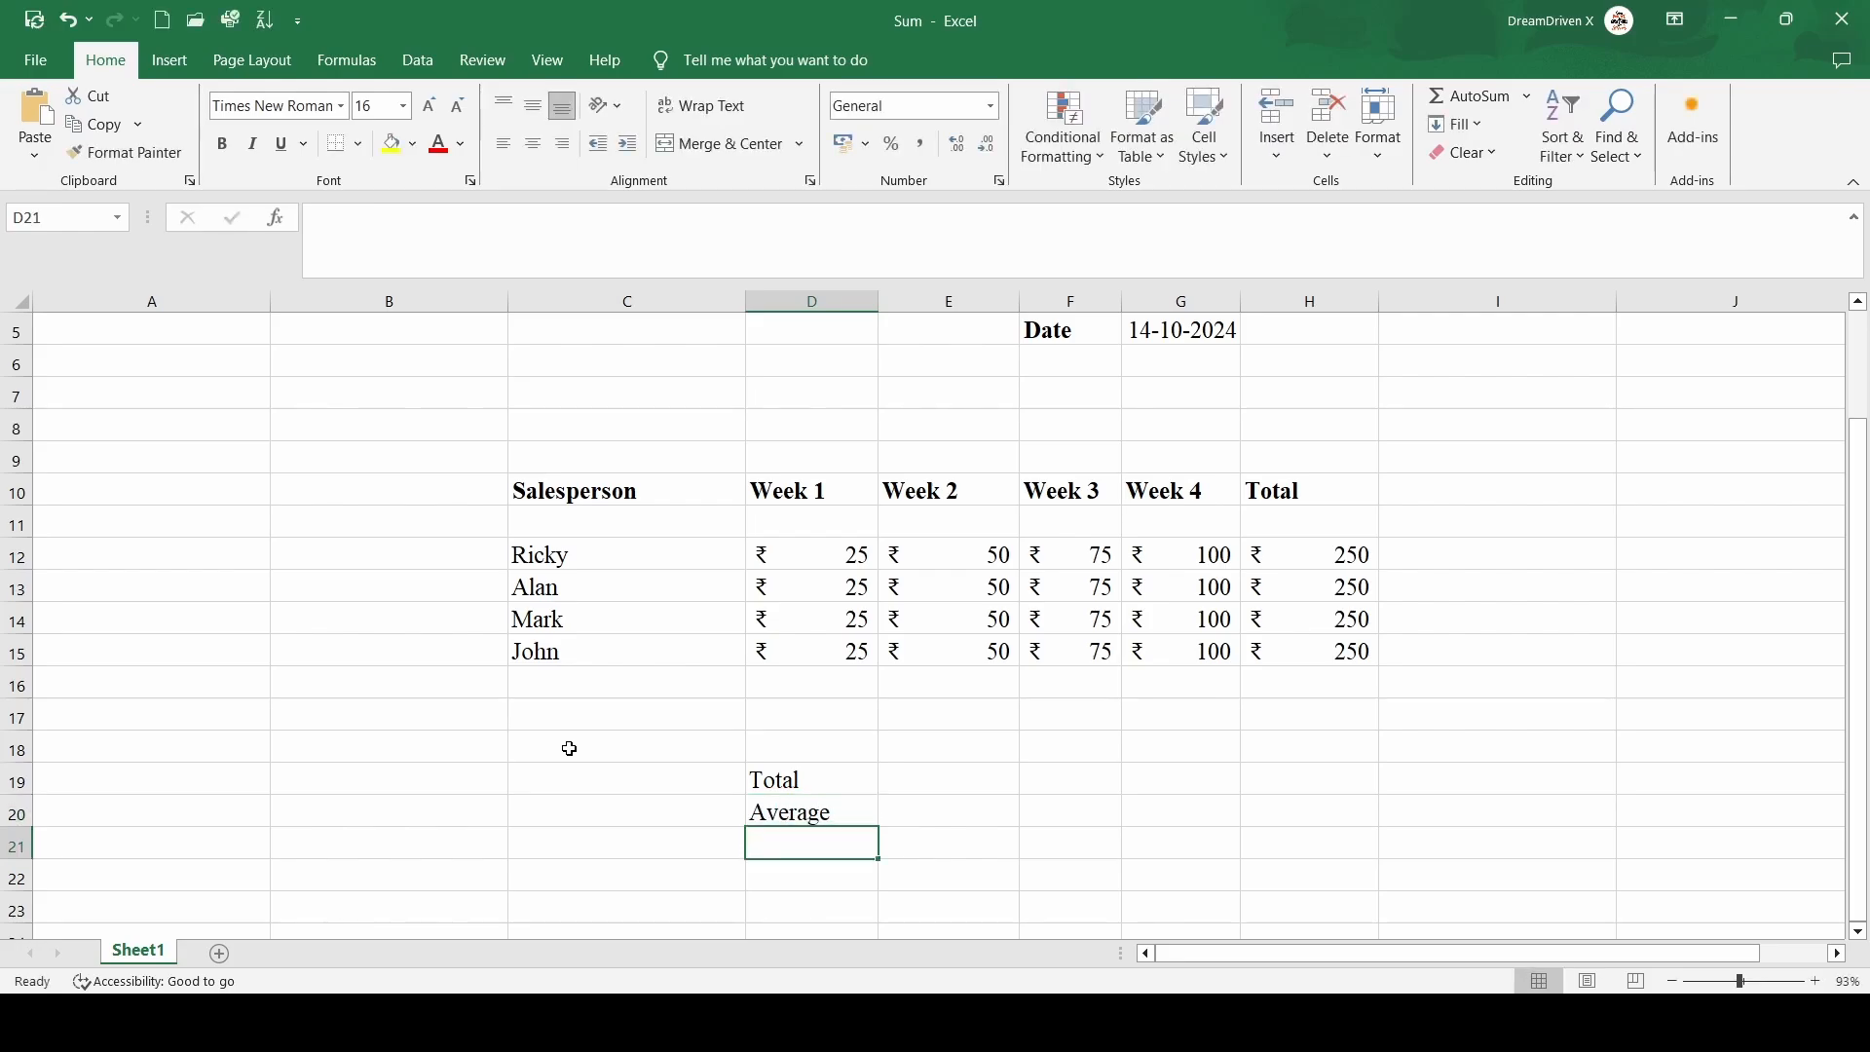
# Add the labels Maximum, Minimum and Count in D21 to D23
pyautogui.write('Ma')
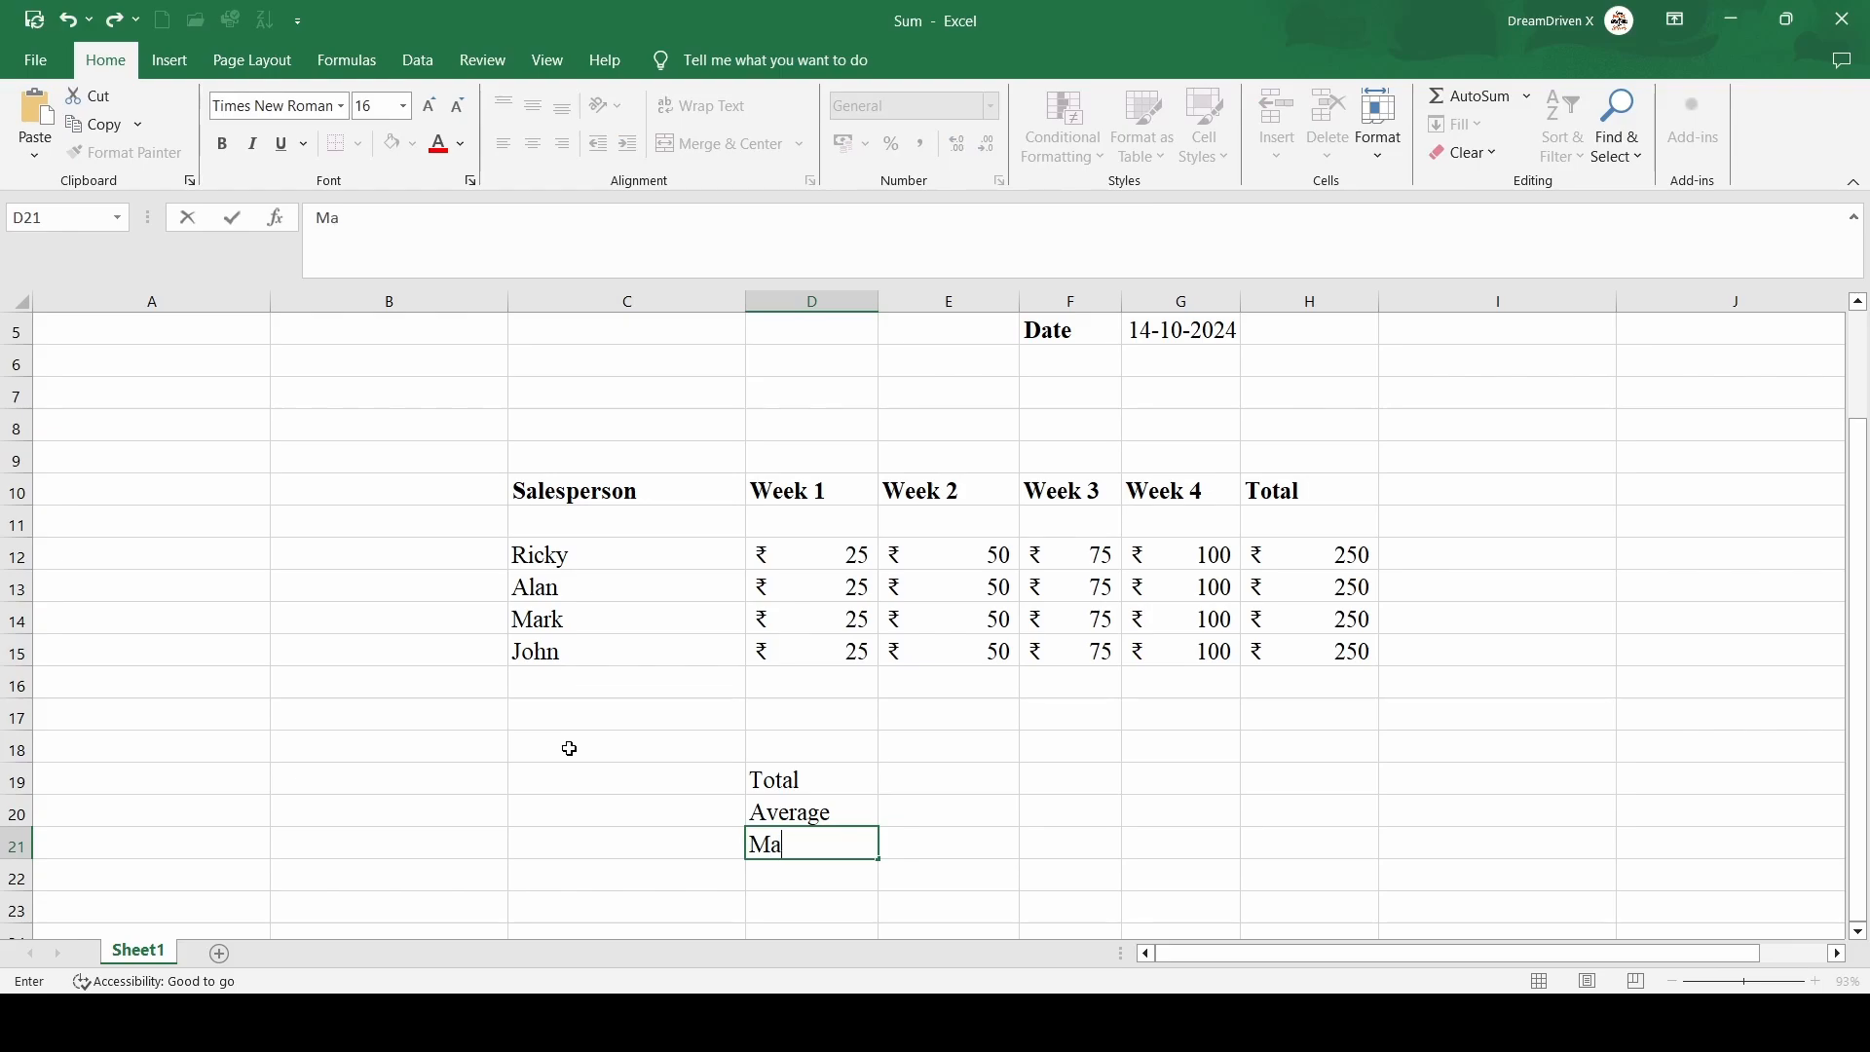
pyautogui.write('ximum')
pyautogui.click(771, 885)
pyautogui.write('M')
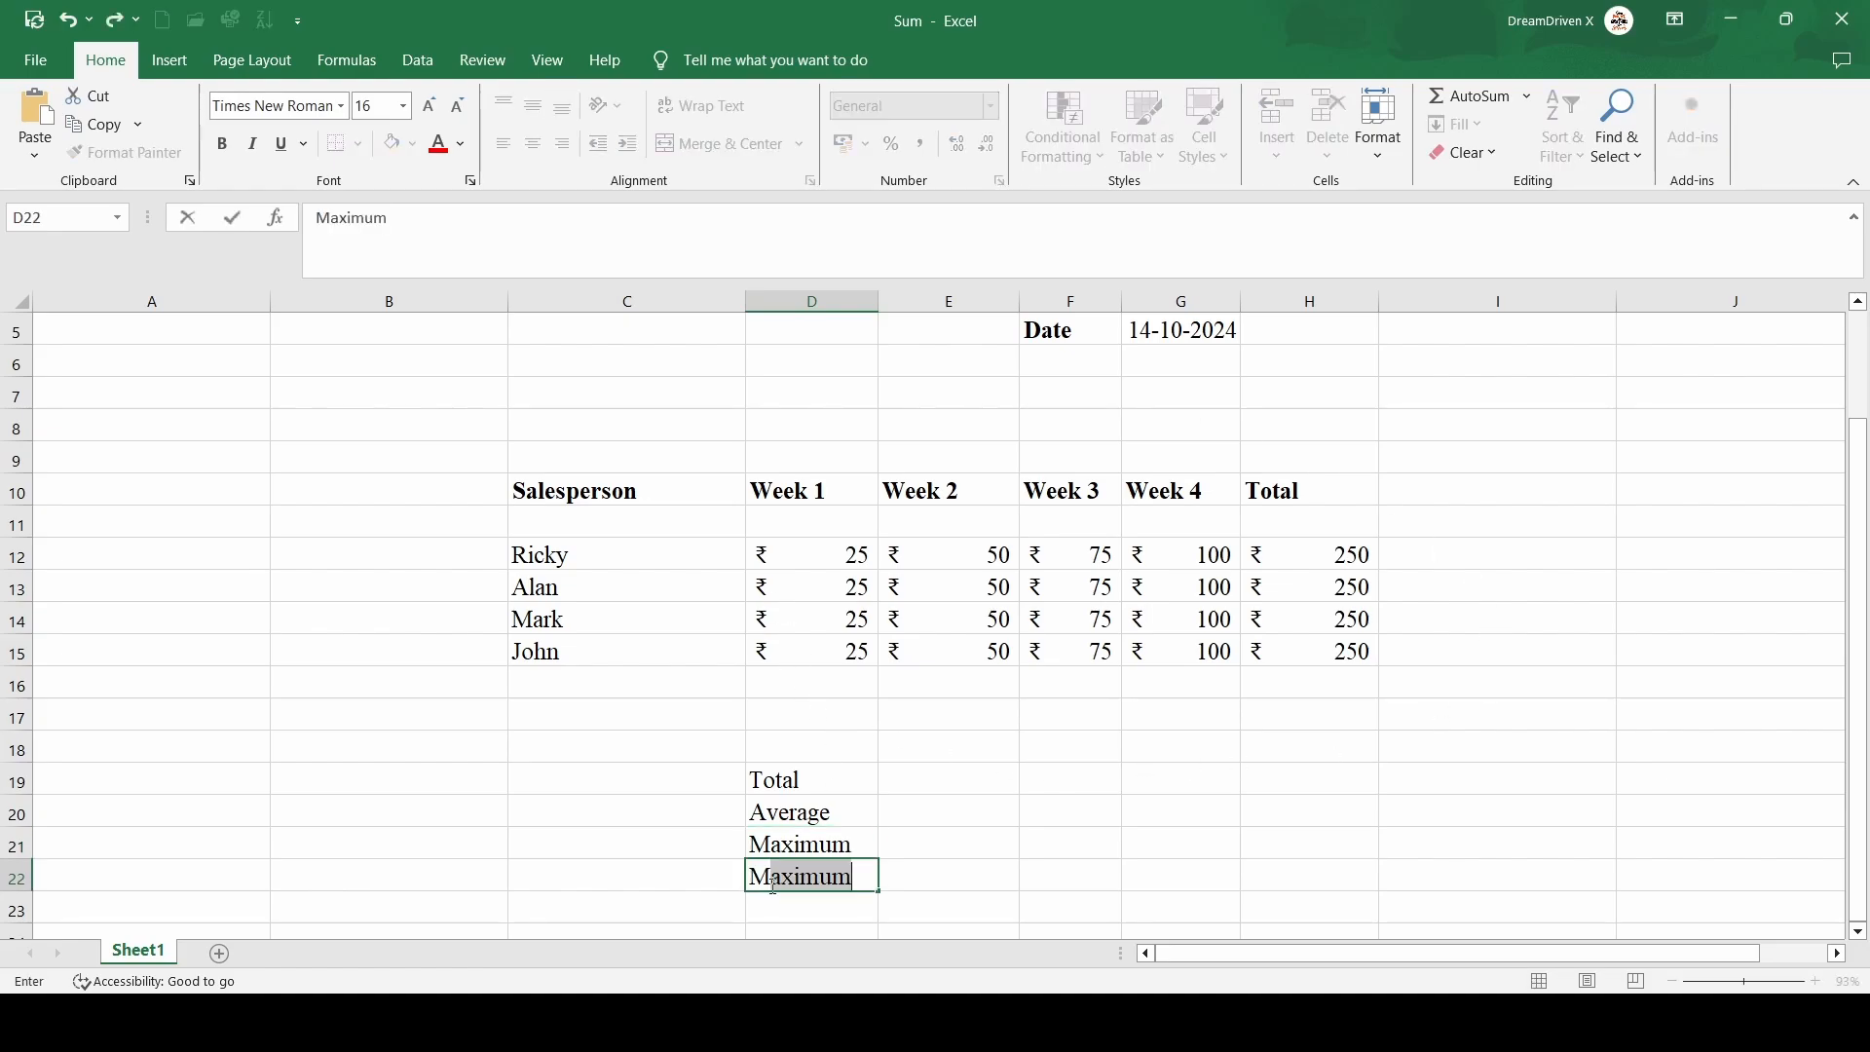
pyautogui.write('inimum')
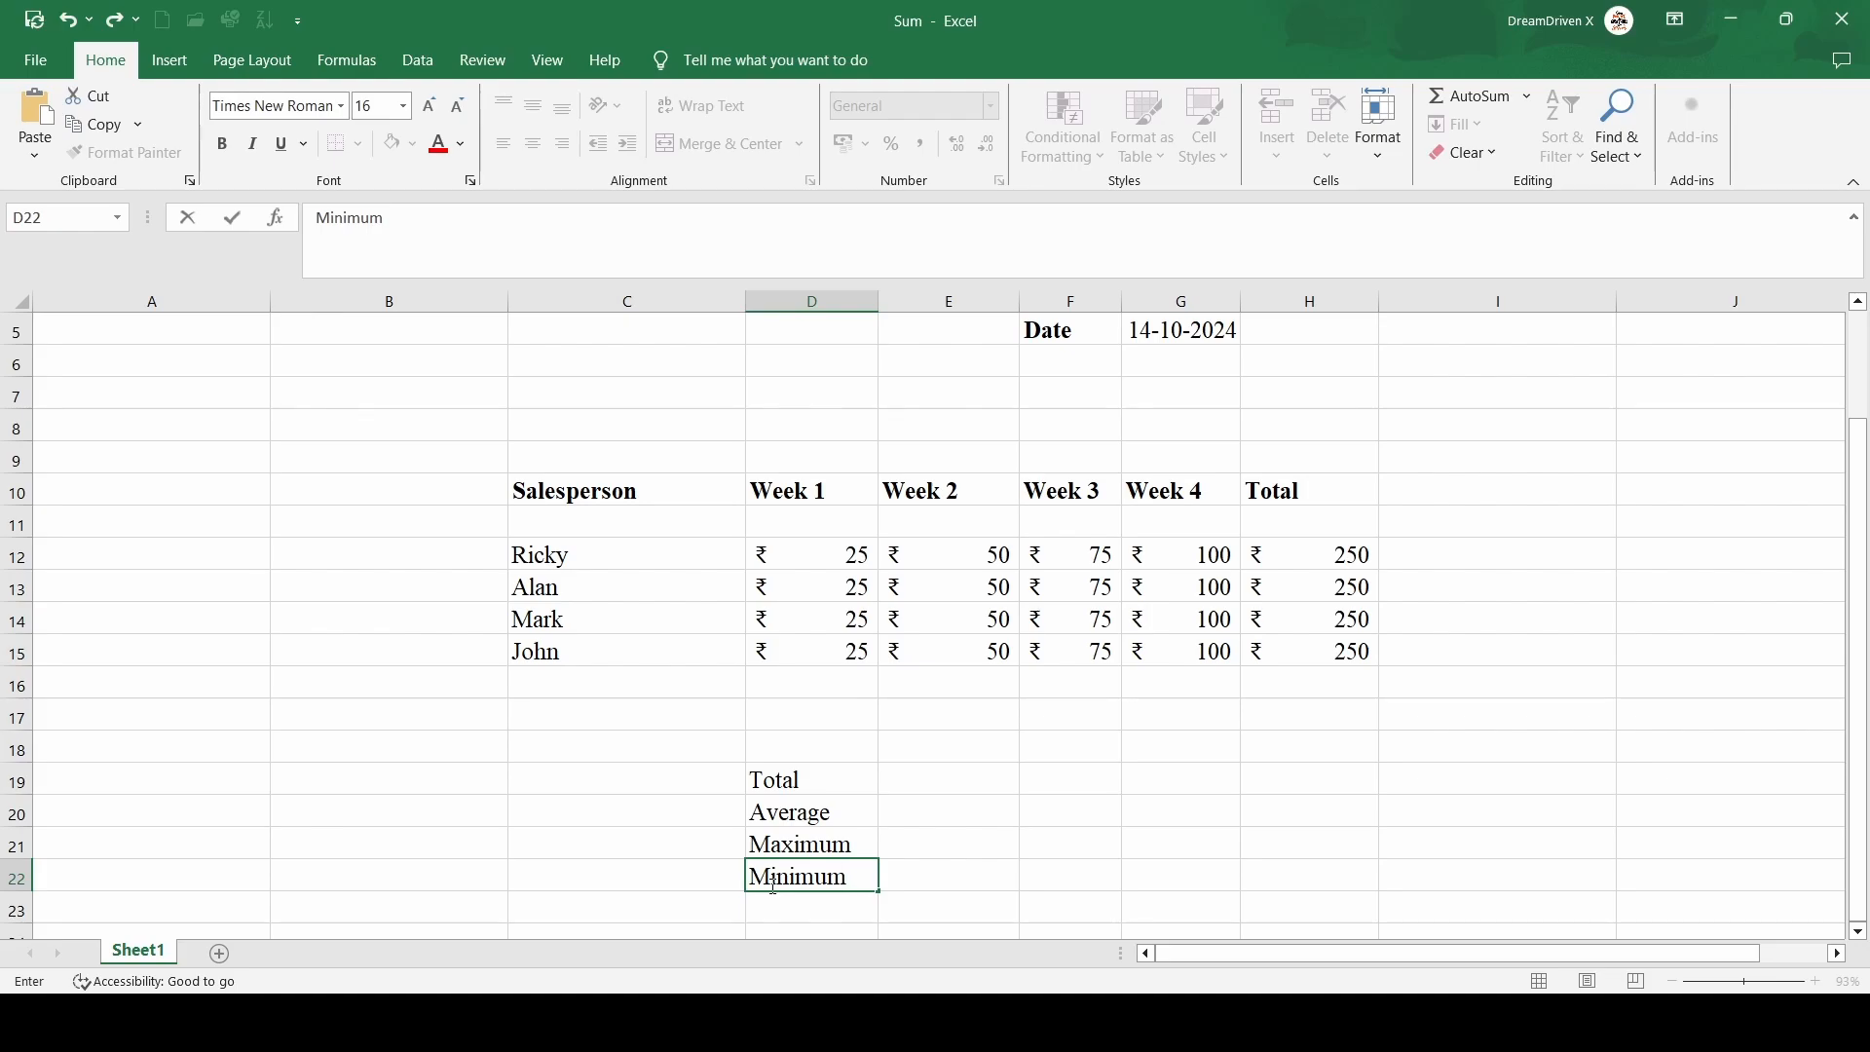
pyautogui.press('Return')
pyautogui.write('C')
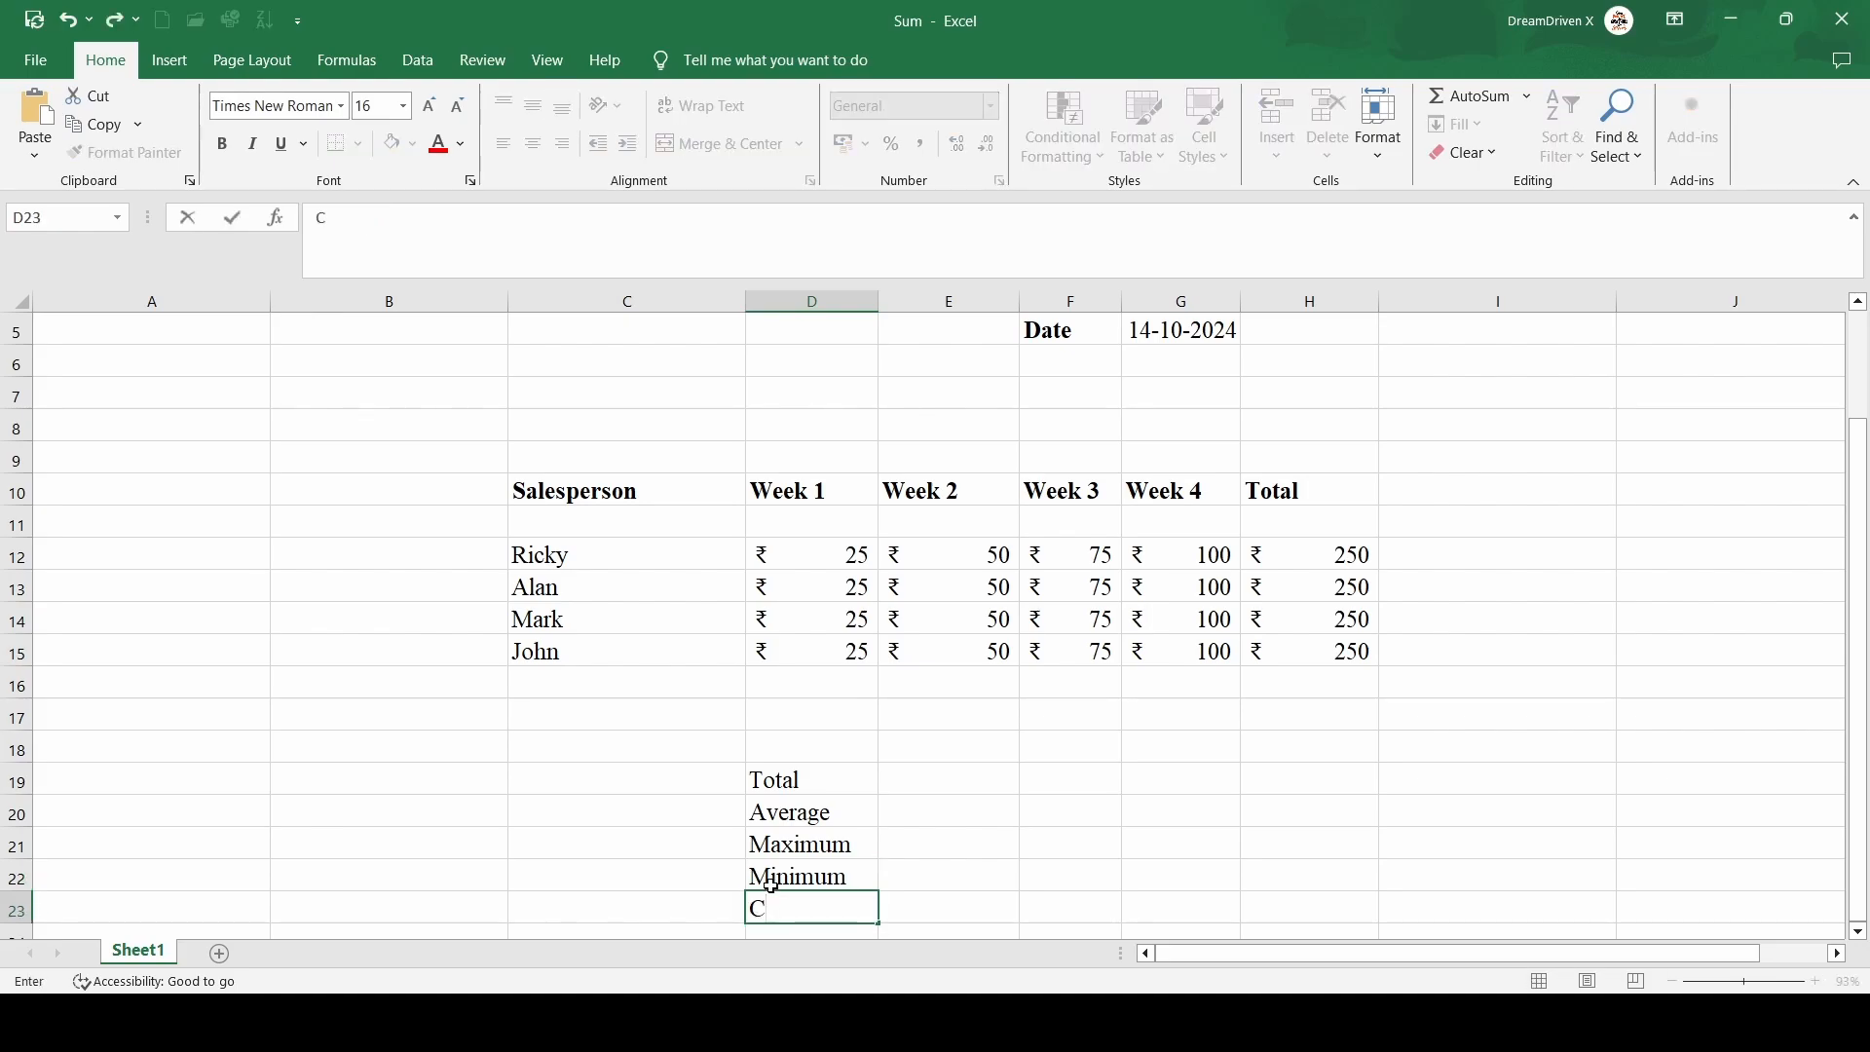
pyautogui.write('ount')
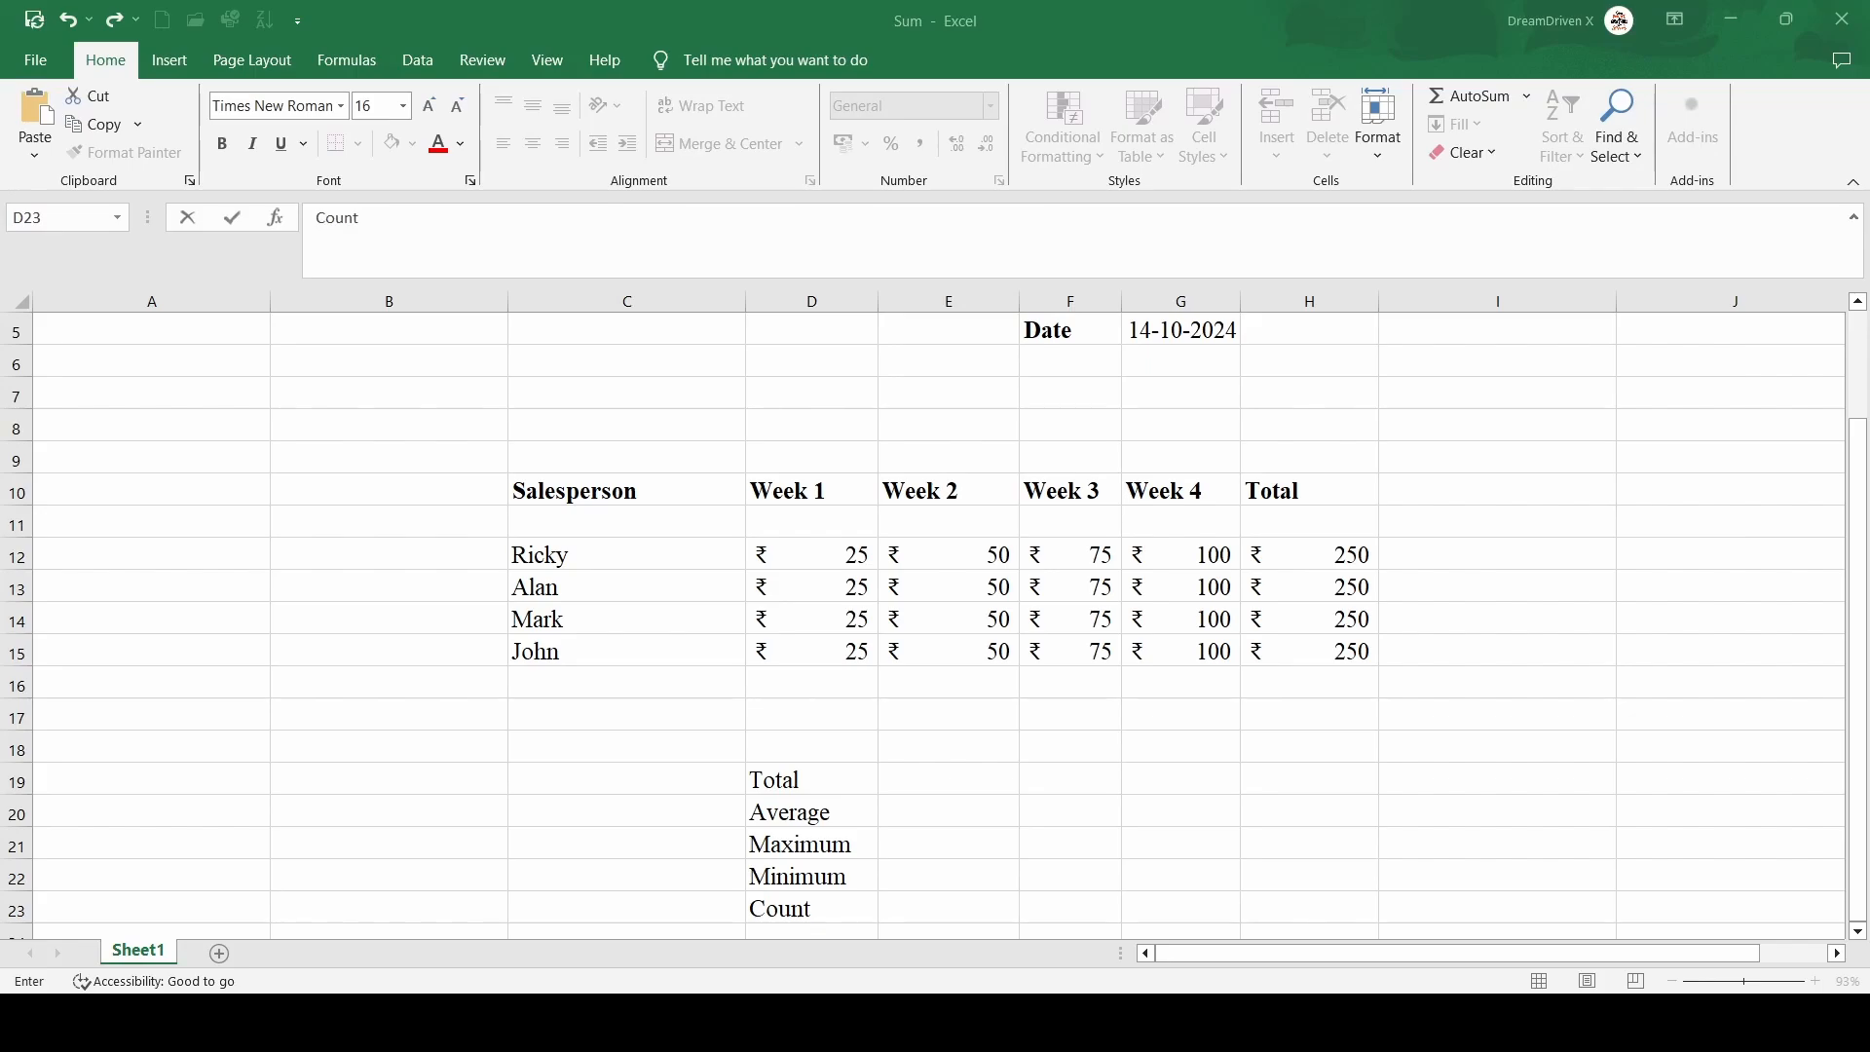
# Apply all borders to the summary block D19:E23 covering the labels and their value cells
pyautogui.click(803, 768)
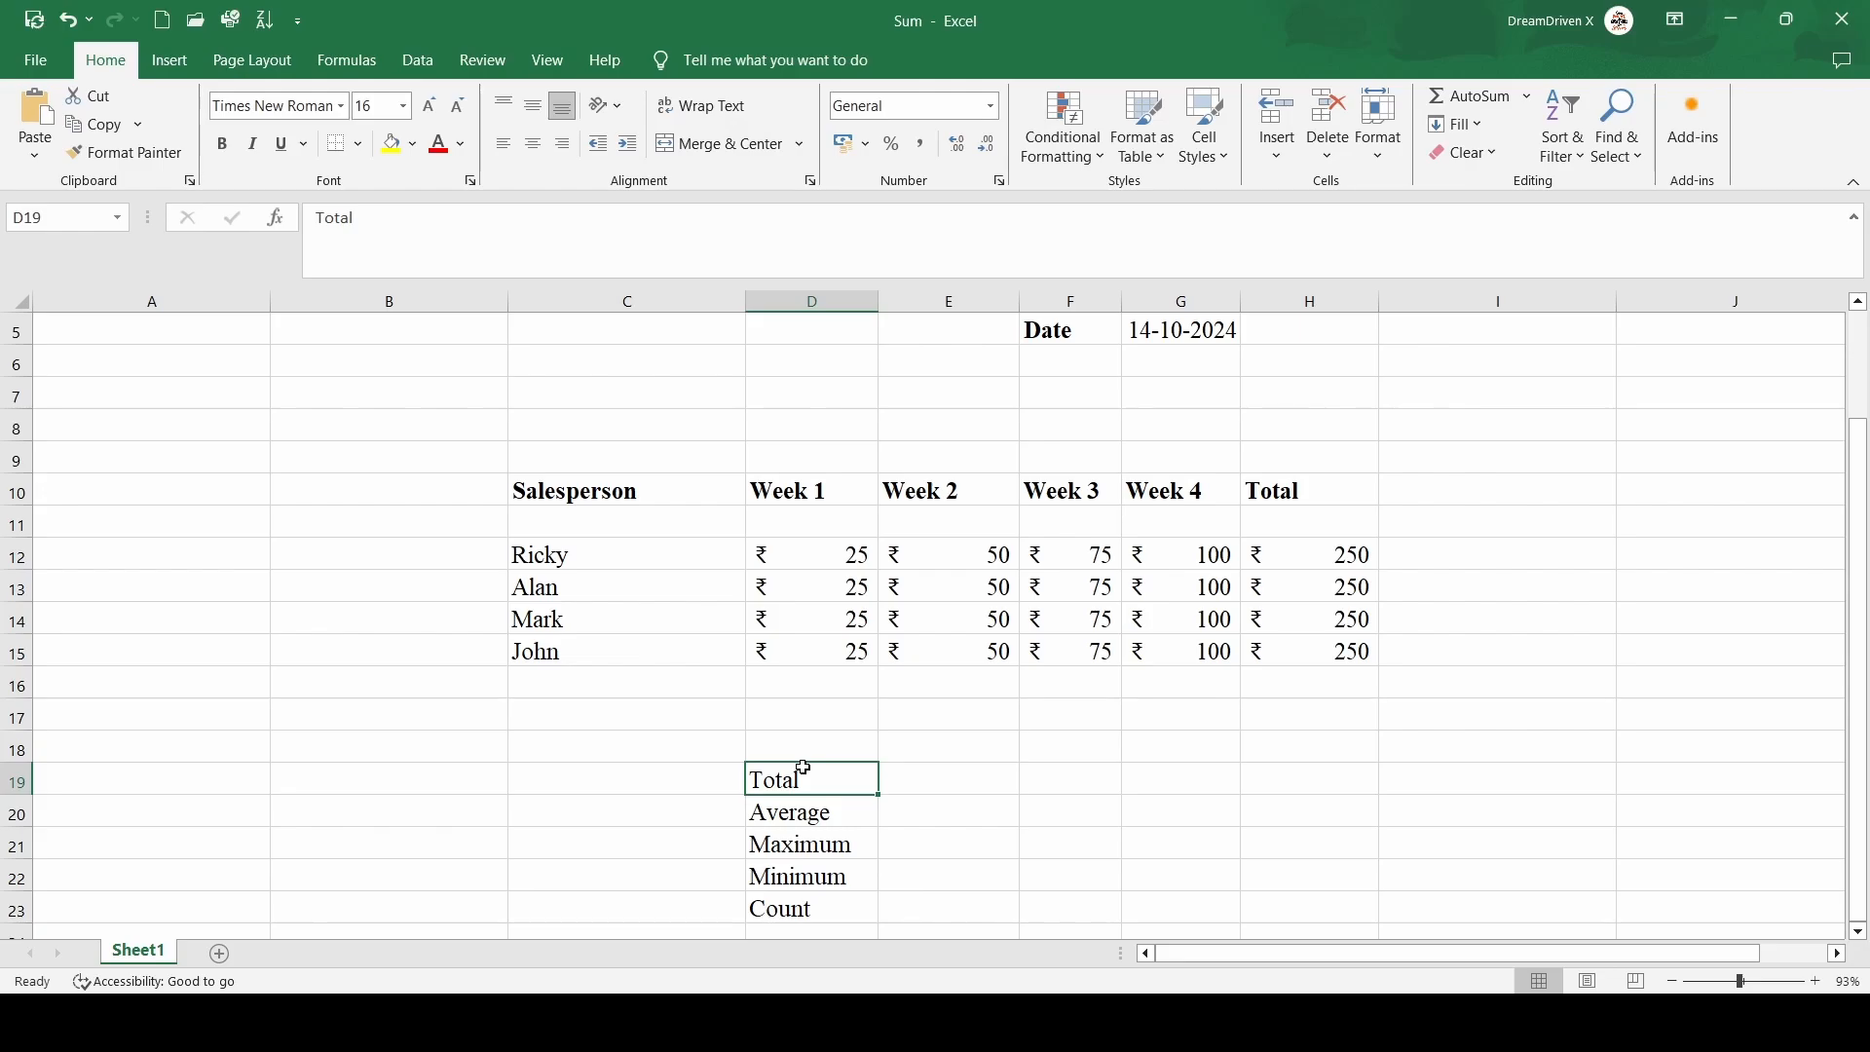
pyautogui.hotkey('shift', 'Down')
pyautogui.hotkey('shift', 'Down')
pyautogui.hotkey('shift', 'Down')
pyautogui.hotkey('shift', 'Down')
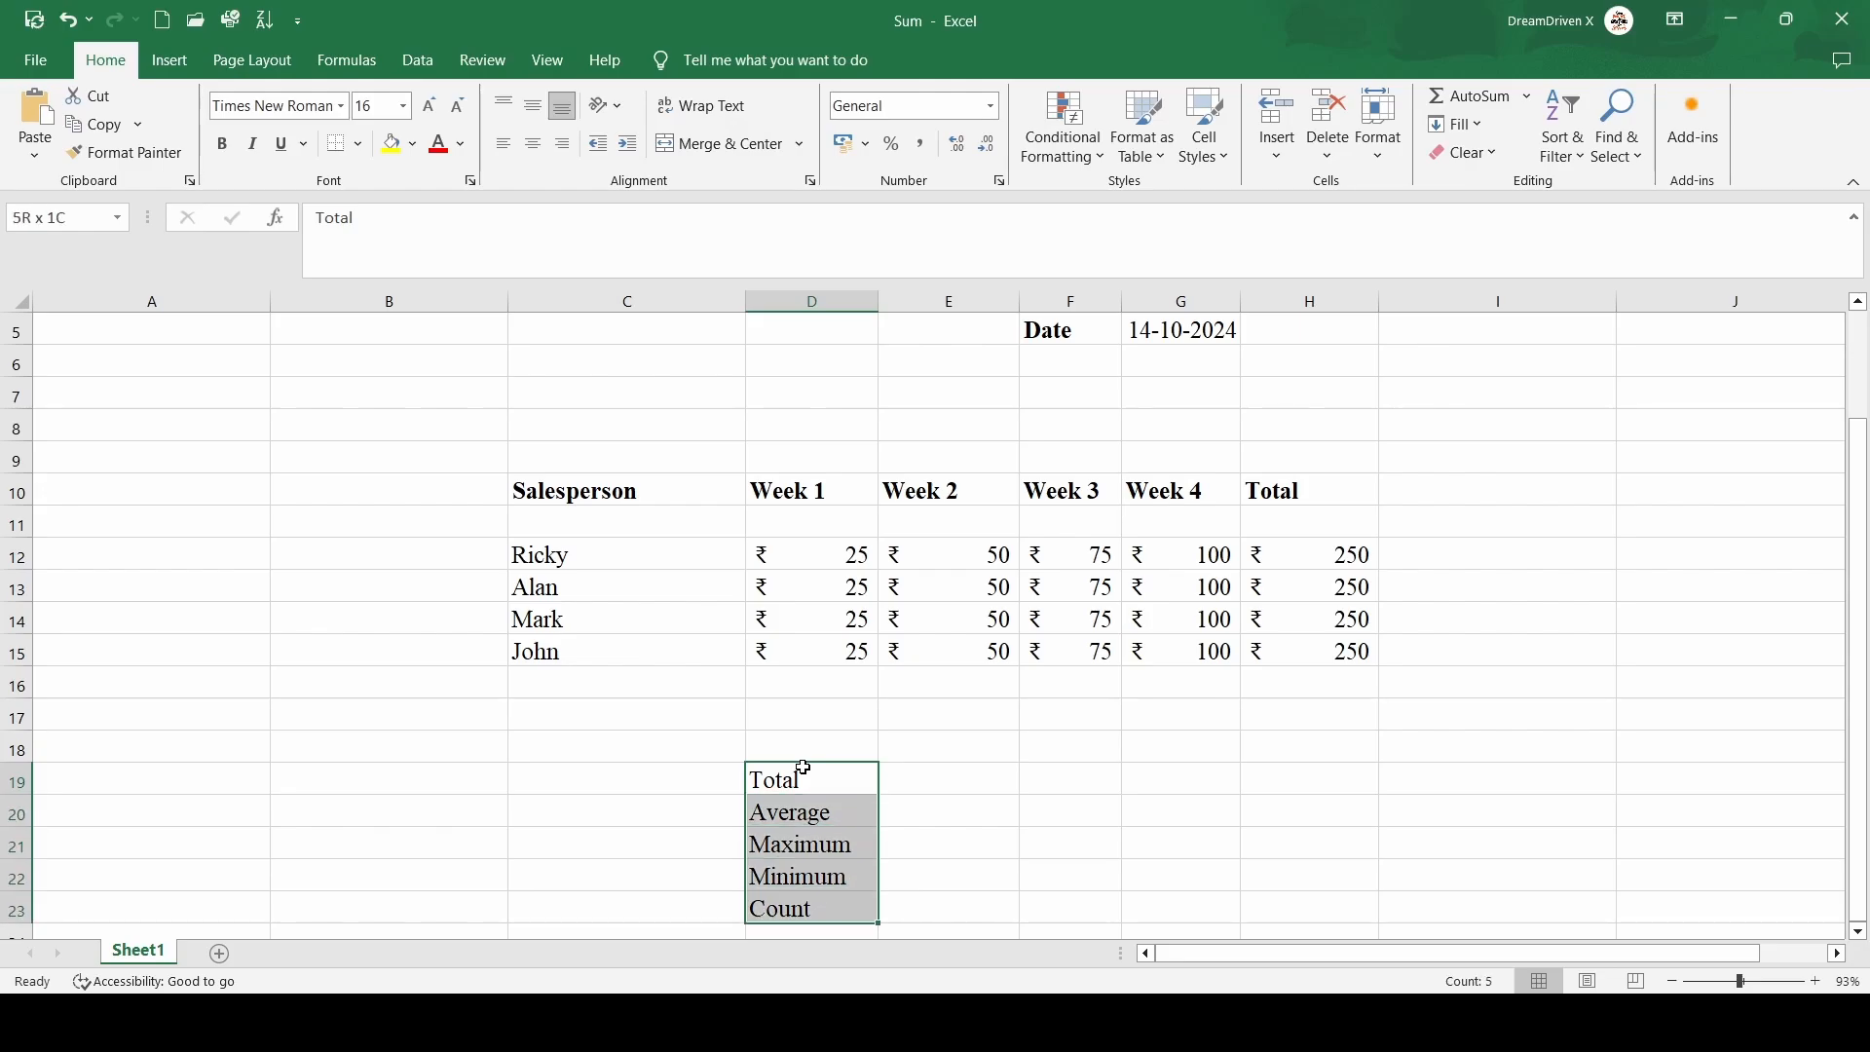
pyautogui.press('Right')
pyautogui.press('Left')
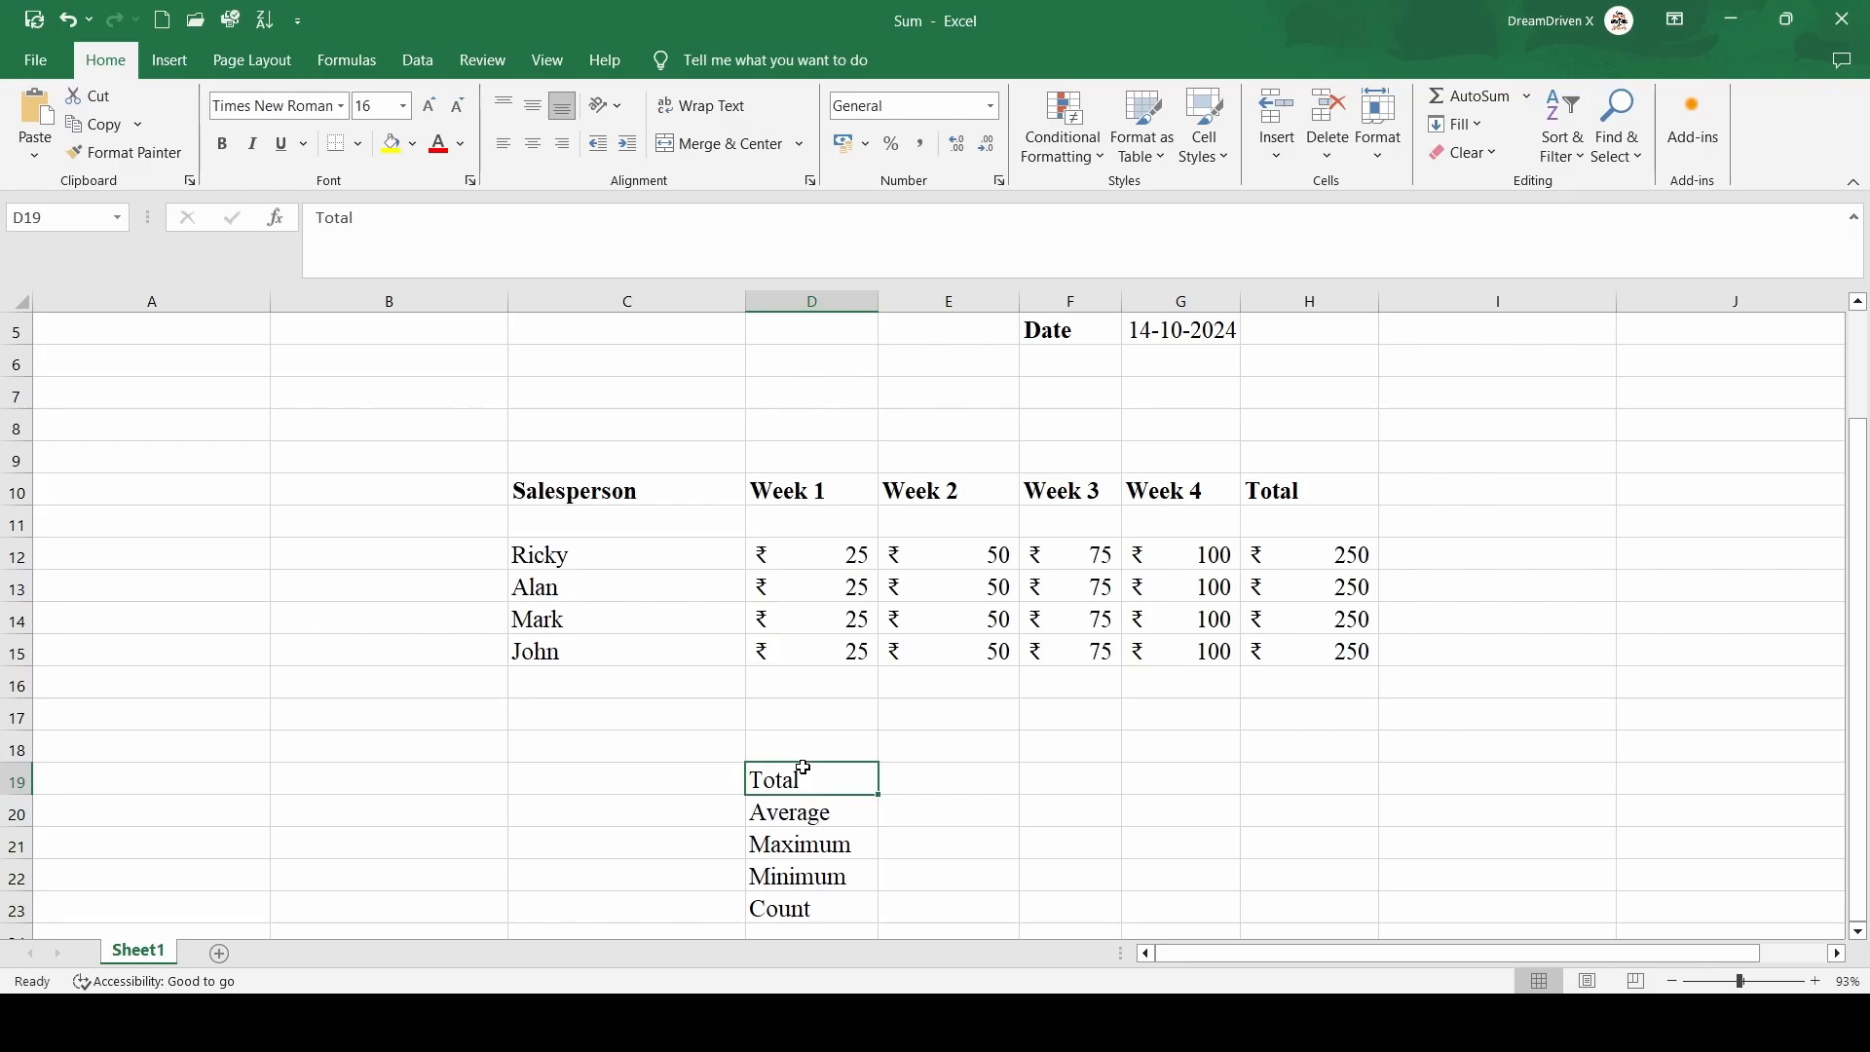
pyautogui.hotkey('shift', 'Right')
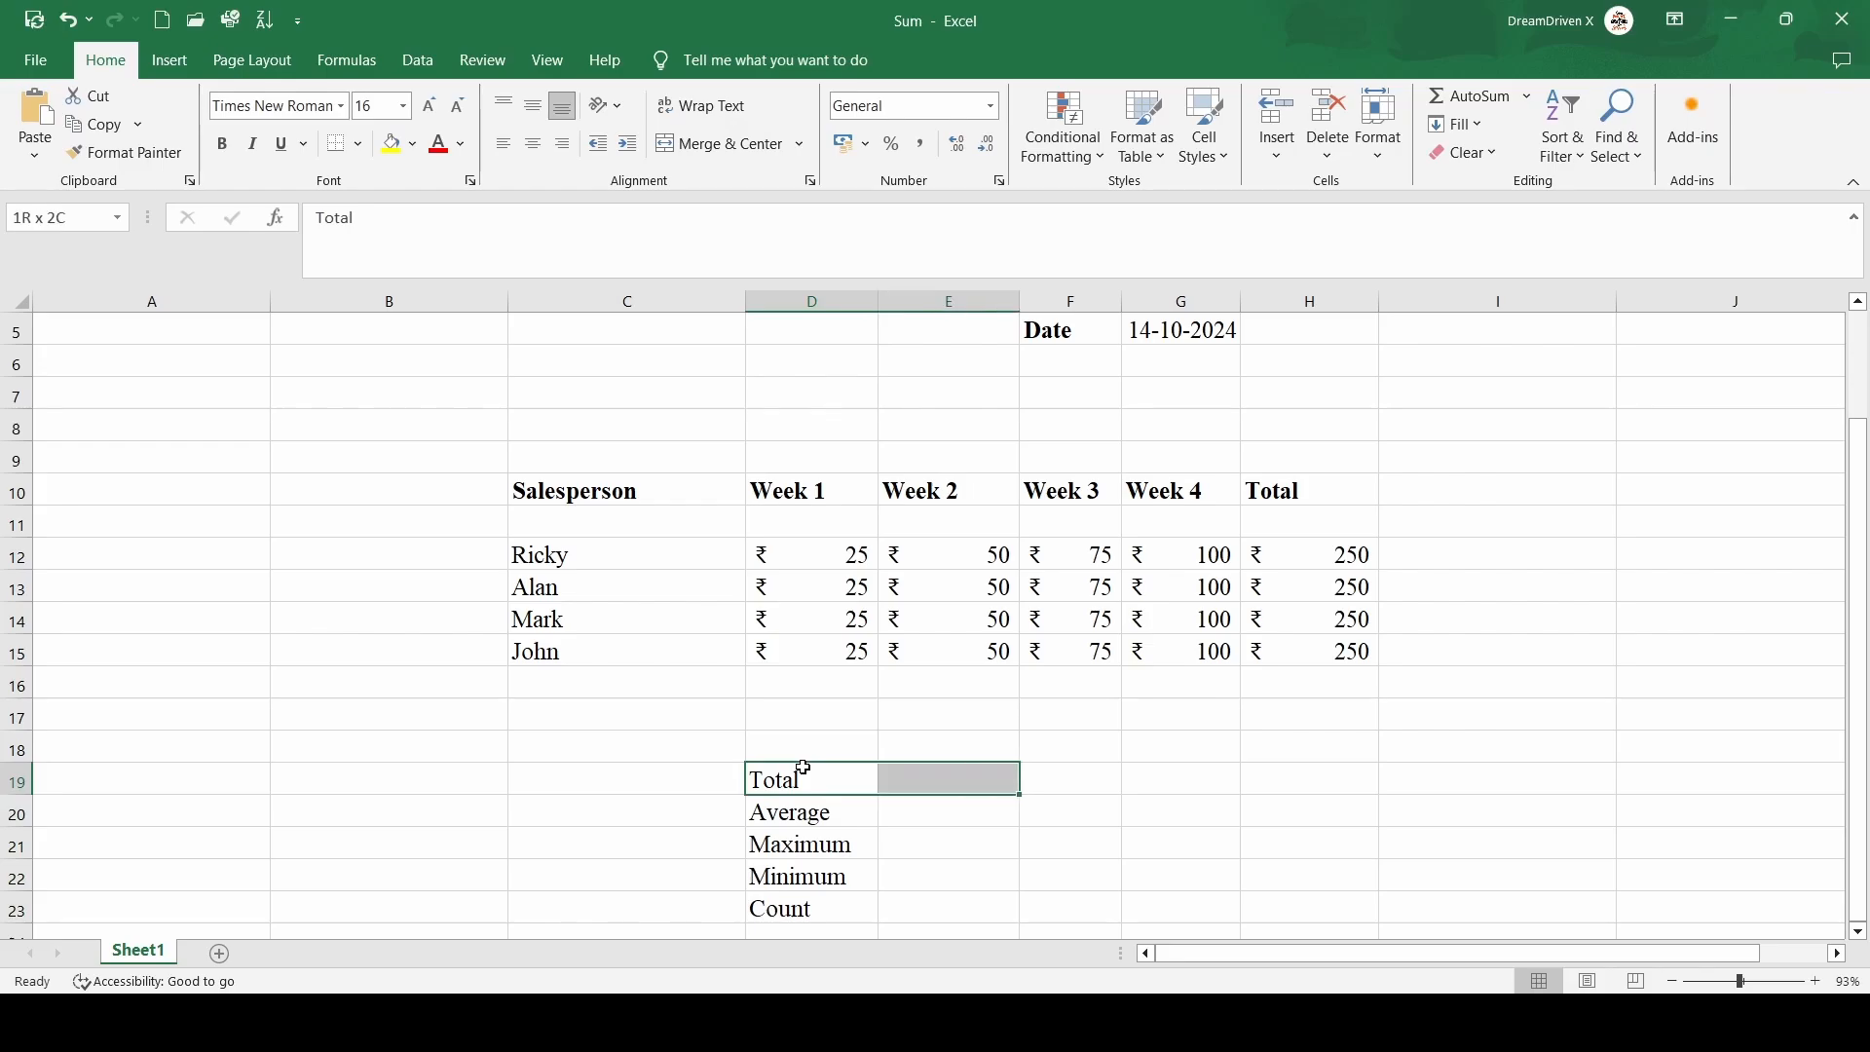
pyautogui.hotkey('shift', 'Down')
pyautogui.hotkey('shift', 'Down')
pyautogui.hotkey('shift', 'Down')
pyautogui.hotkey('shift', 'Down')
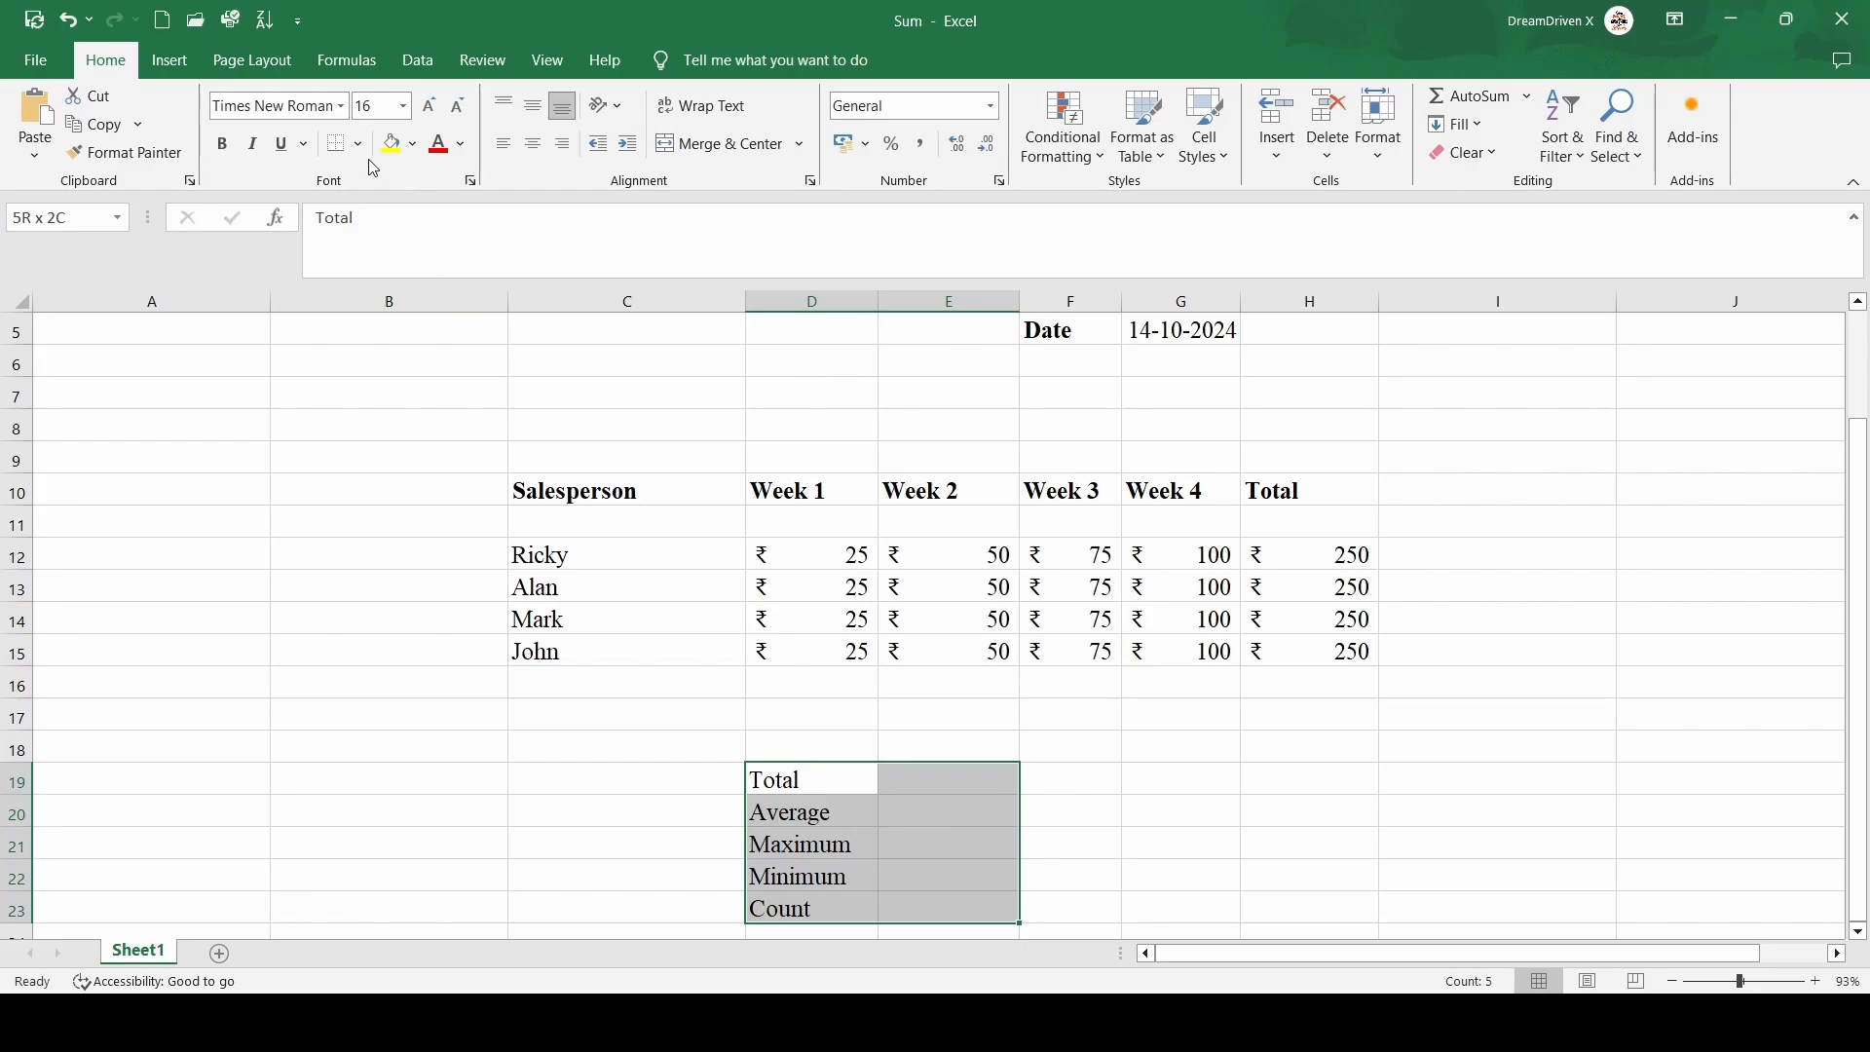
pyautogui.click(425, 360)
pyautogui.click(1169, 676)
# Enter =SUM(D12:G15) in E19 beside Total to add all weekly sales
pyautogui.scroll(-2, 1168, 676)
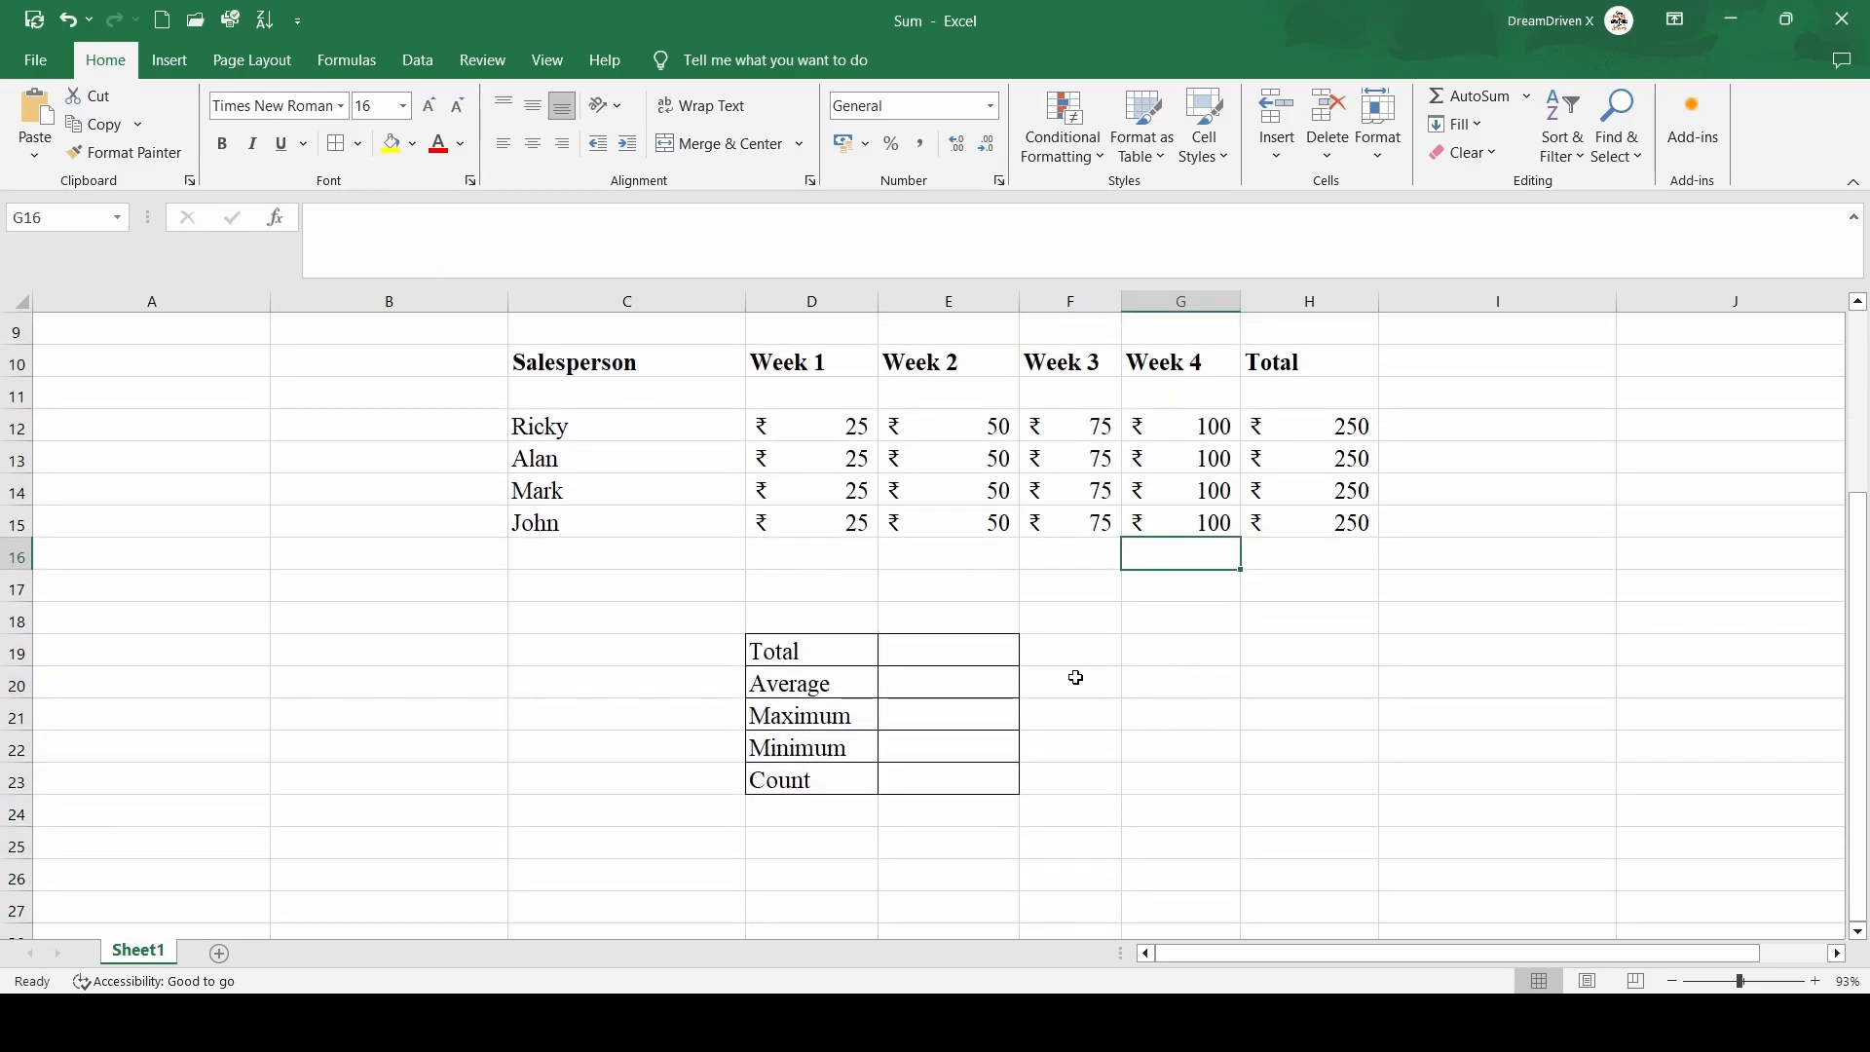
pyautogui.click(981, 658)
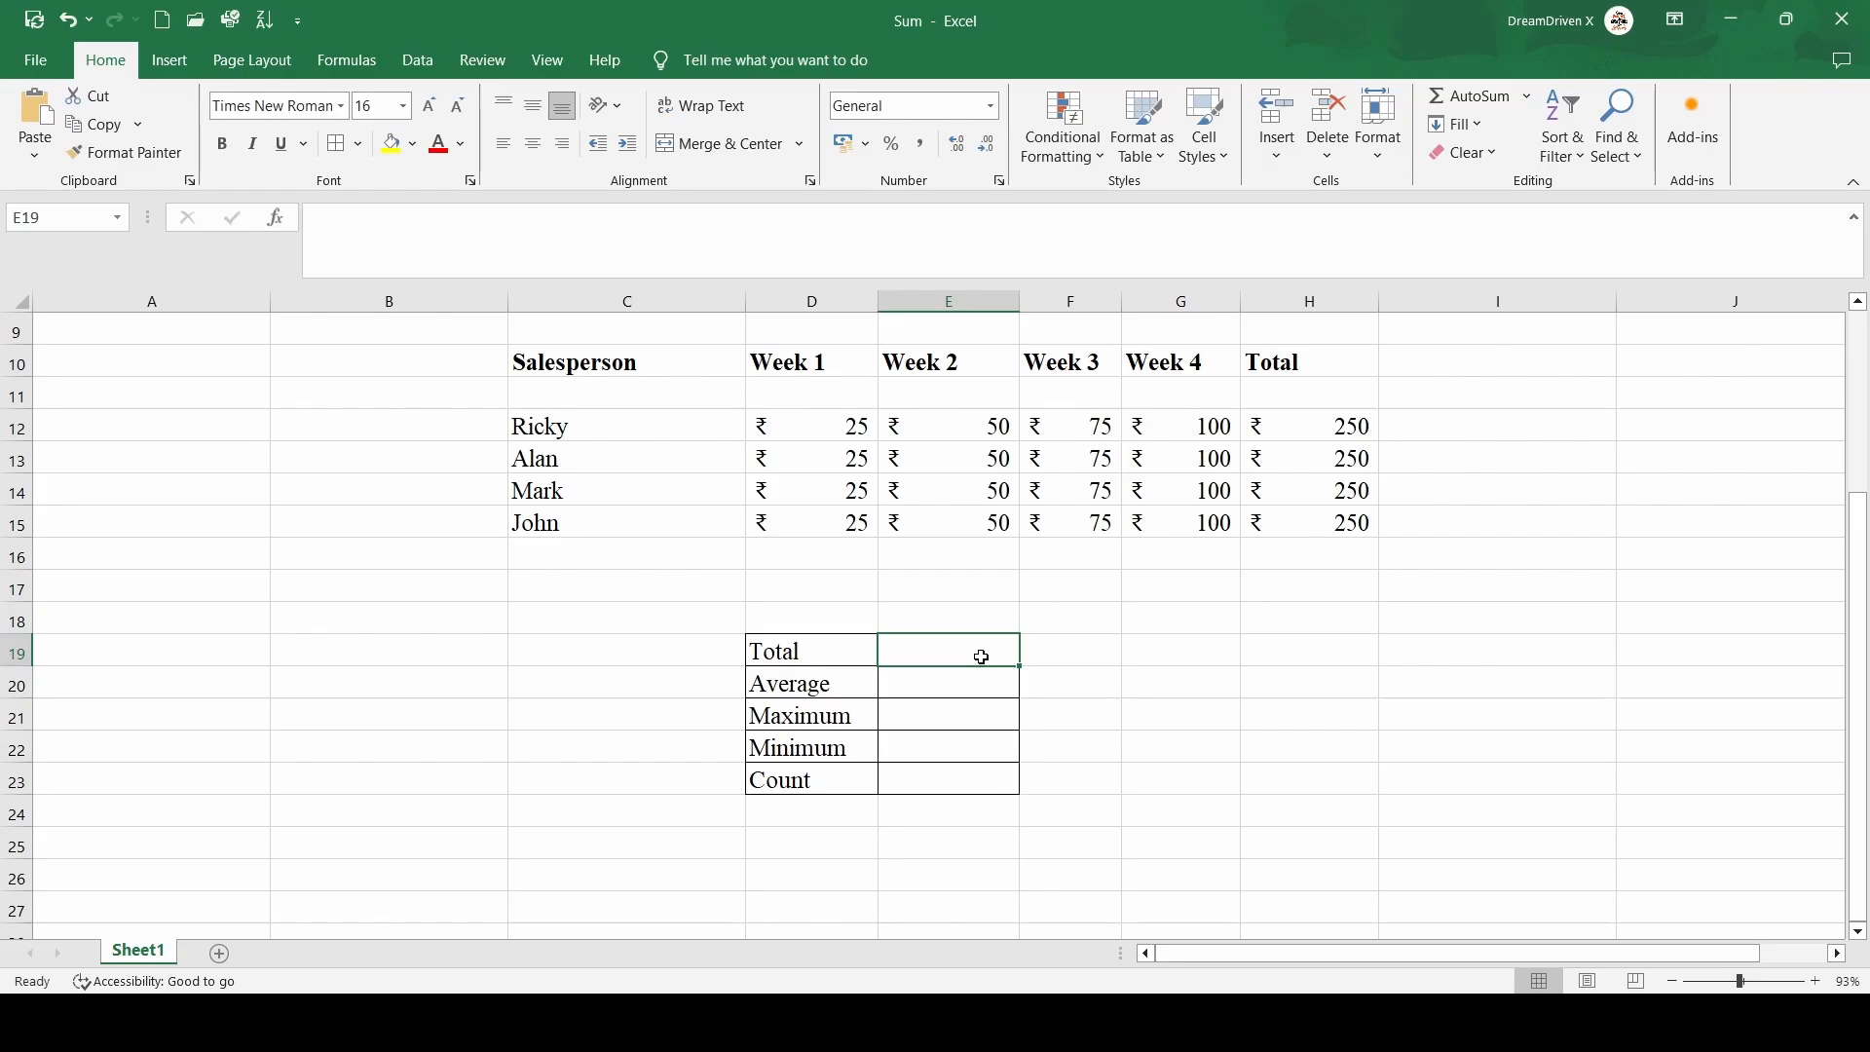
pyautogui.write('=')
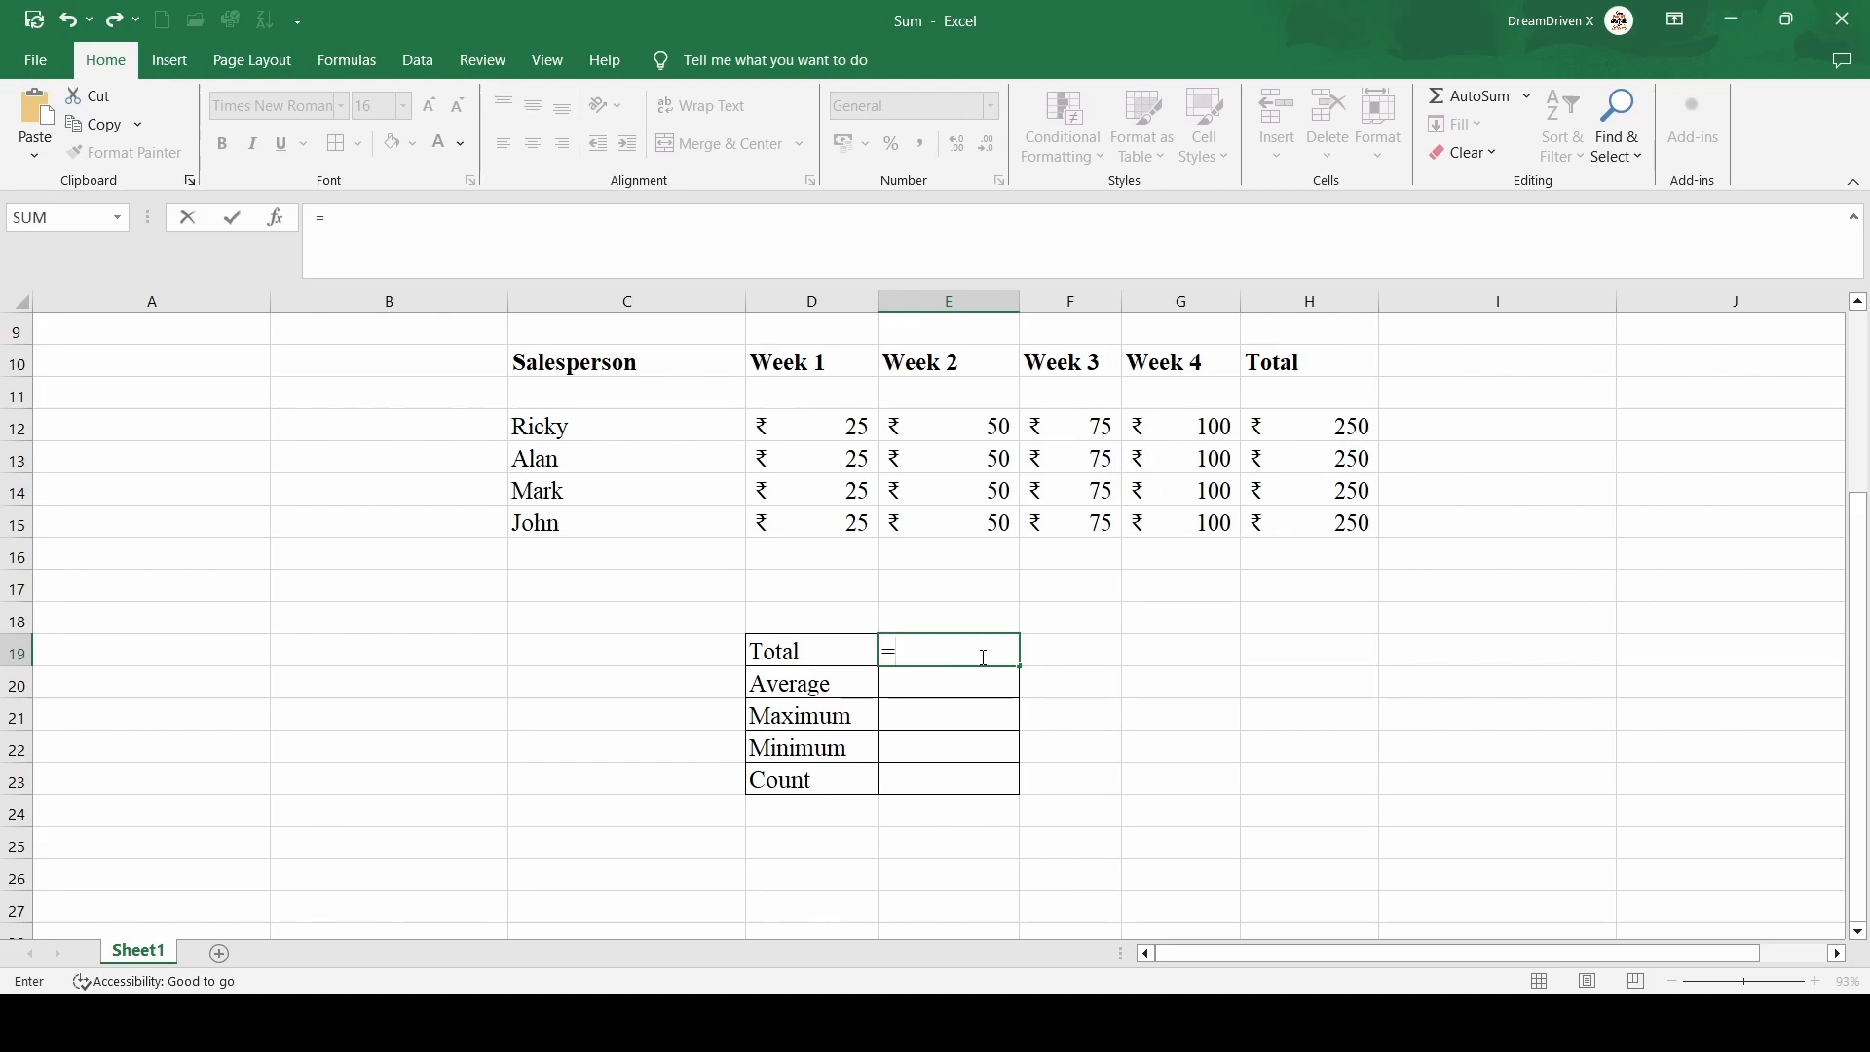
pyautogui.write('SU')
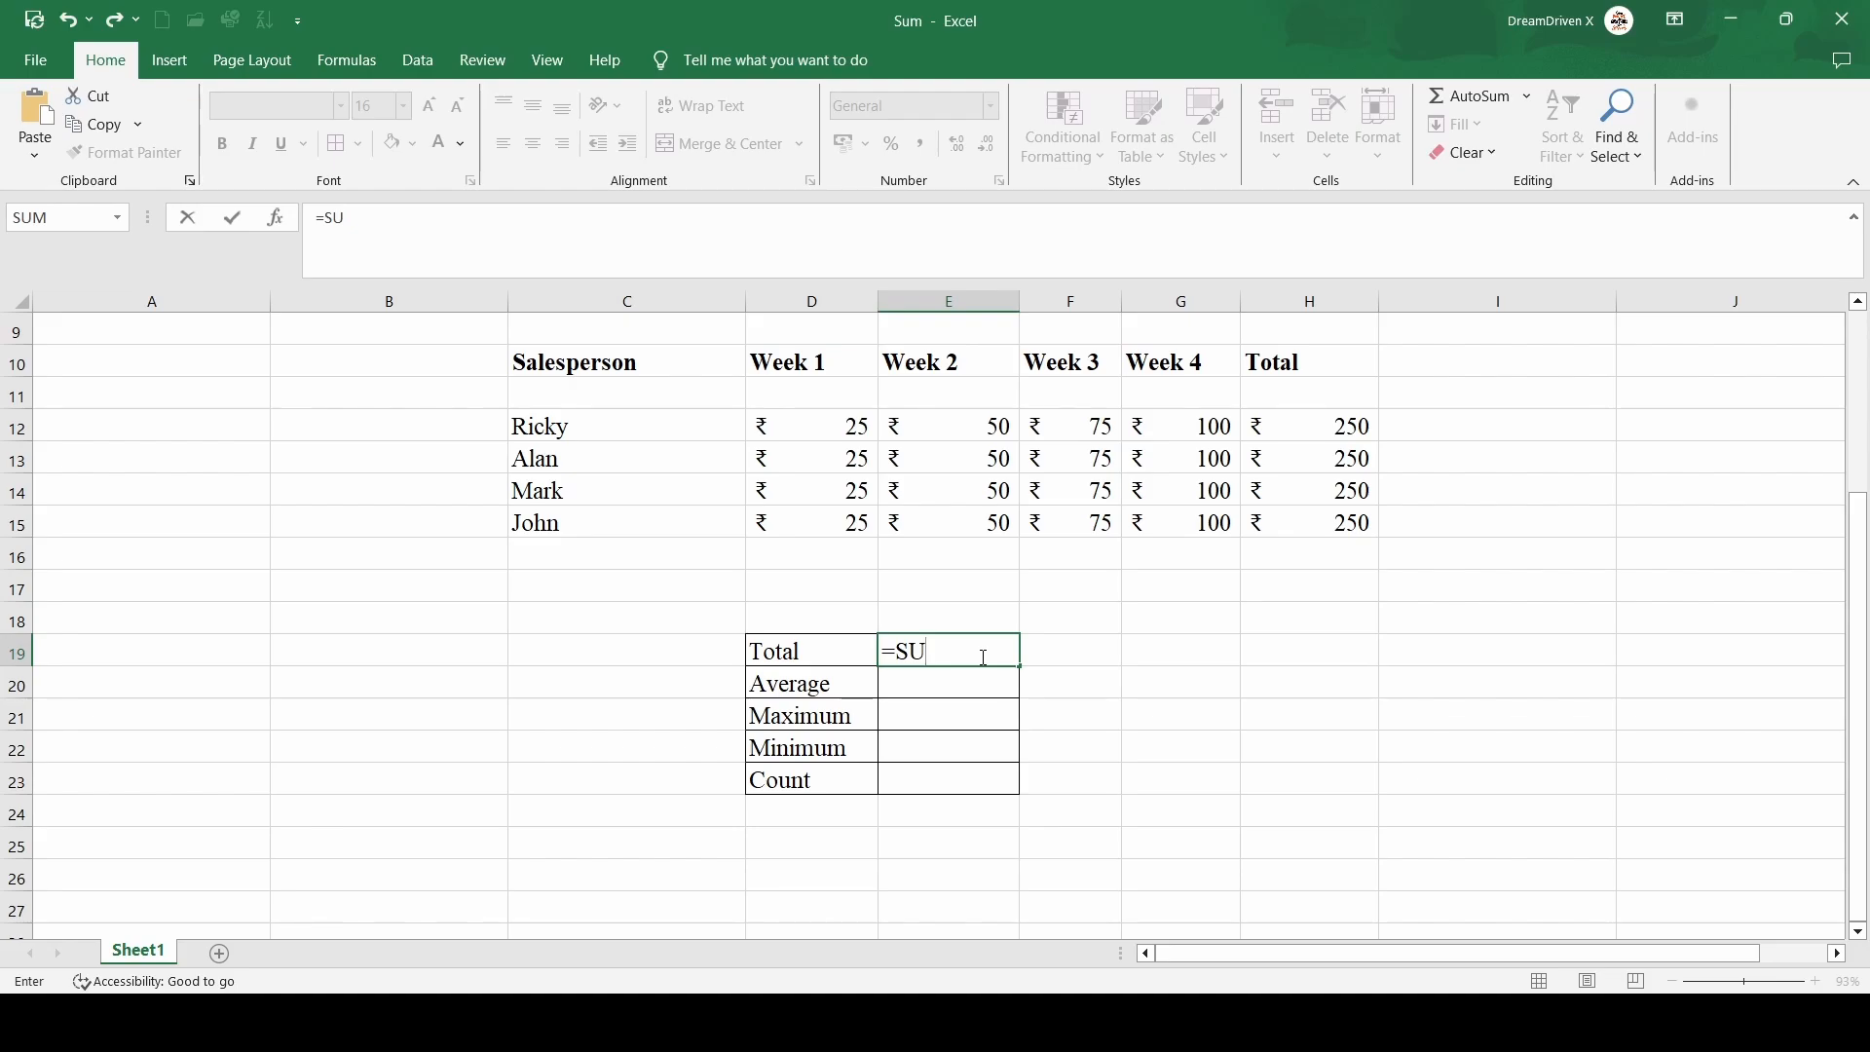
pyautogui.write('M(')
pyautogui.click(810, 425)
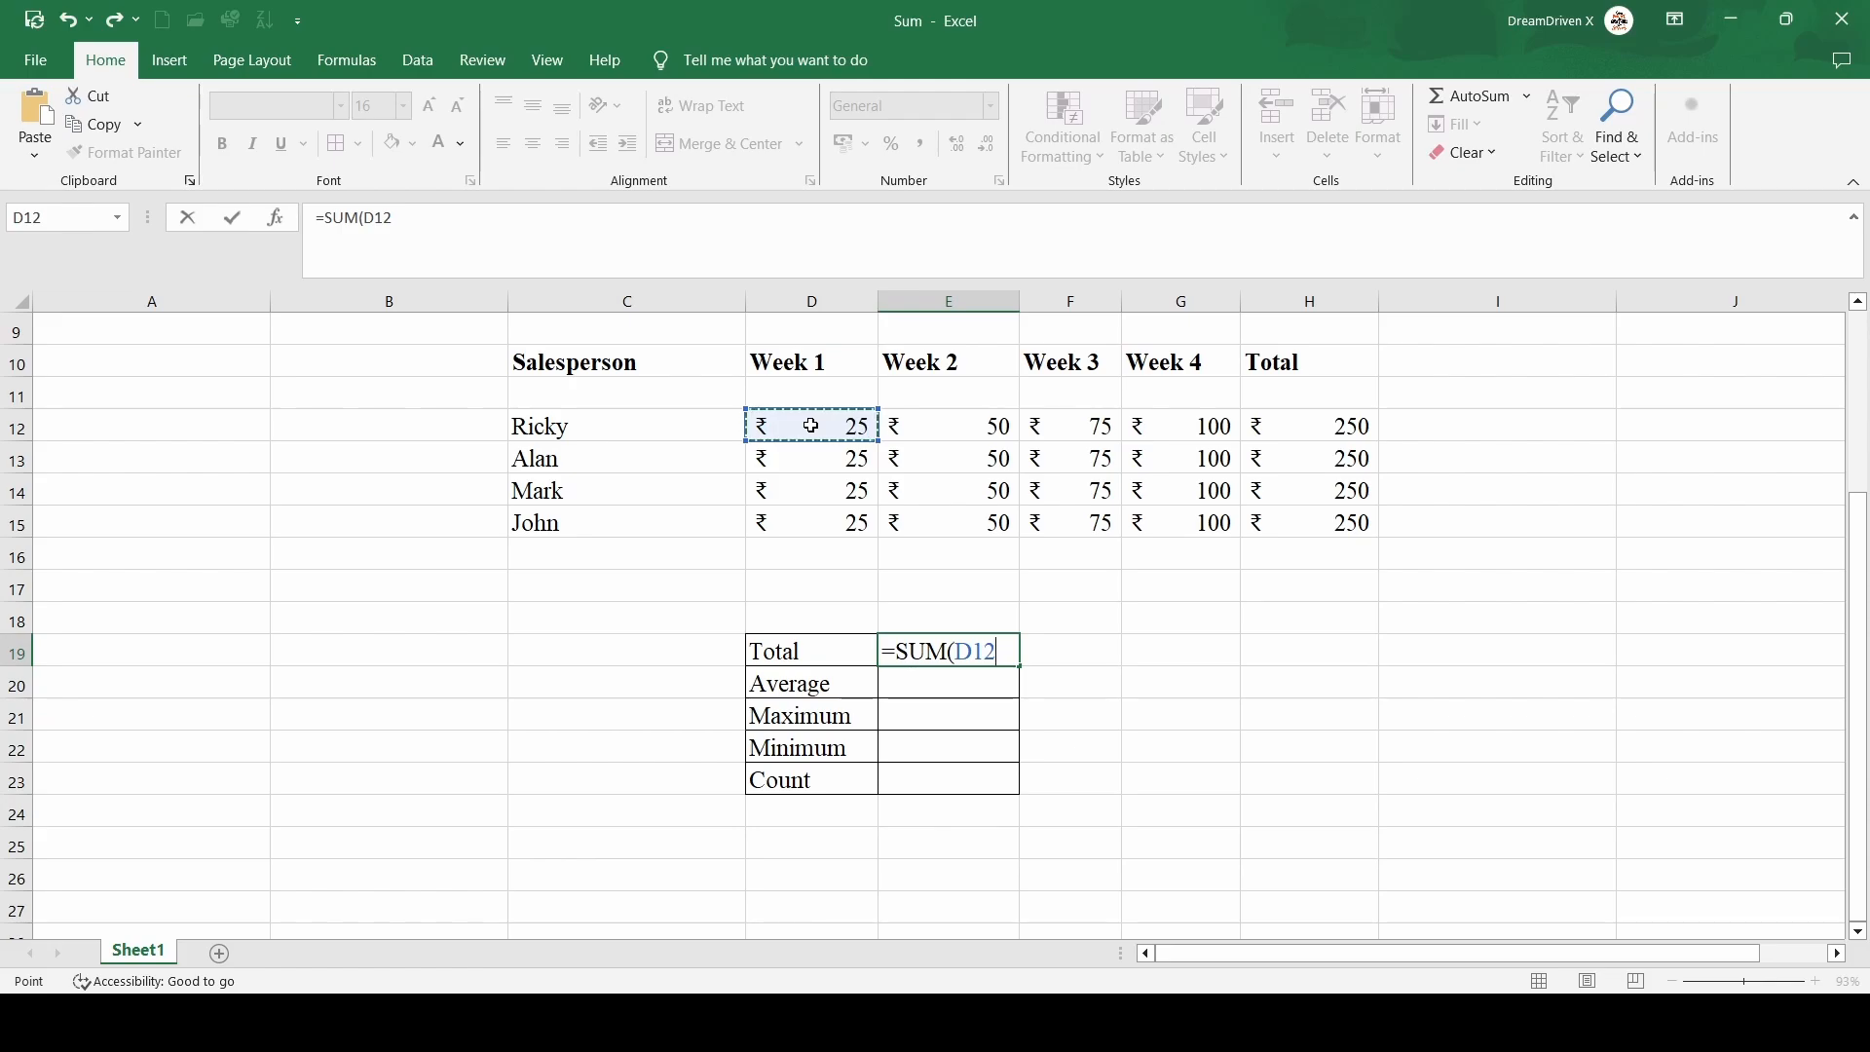
pyautogui.hotkey('shift', 'Right')
pyautogui.hotkey('shift', 'Right')
pyautogui.hotkey('shift', 'Right')
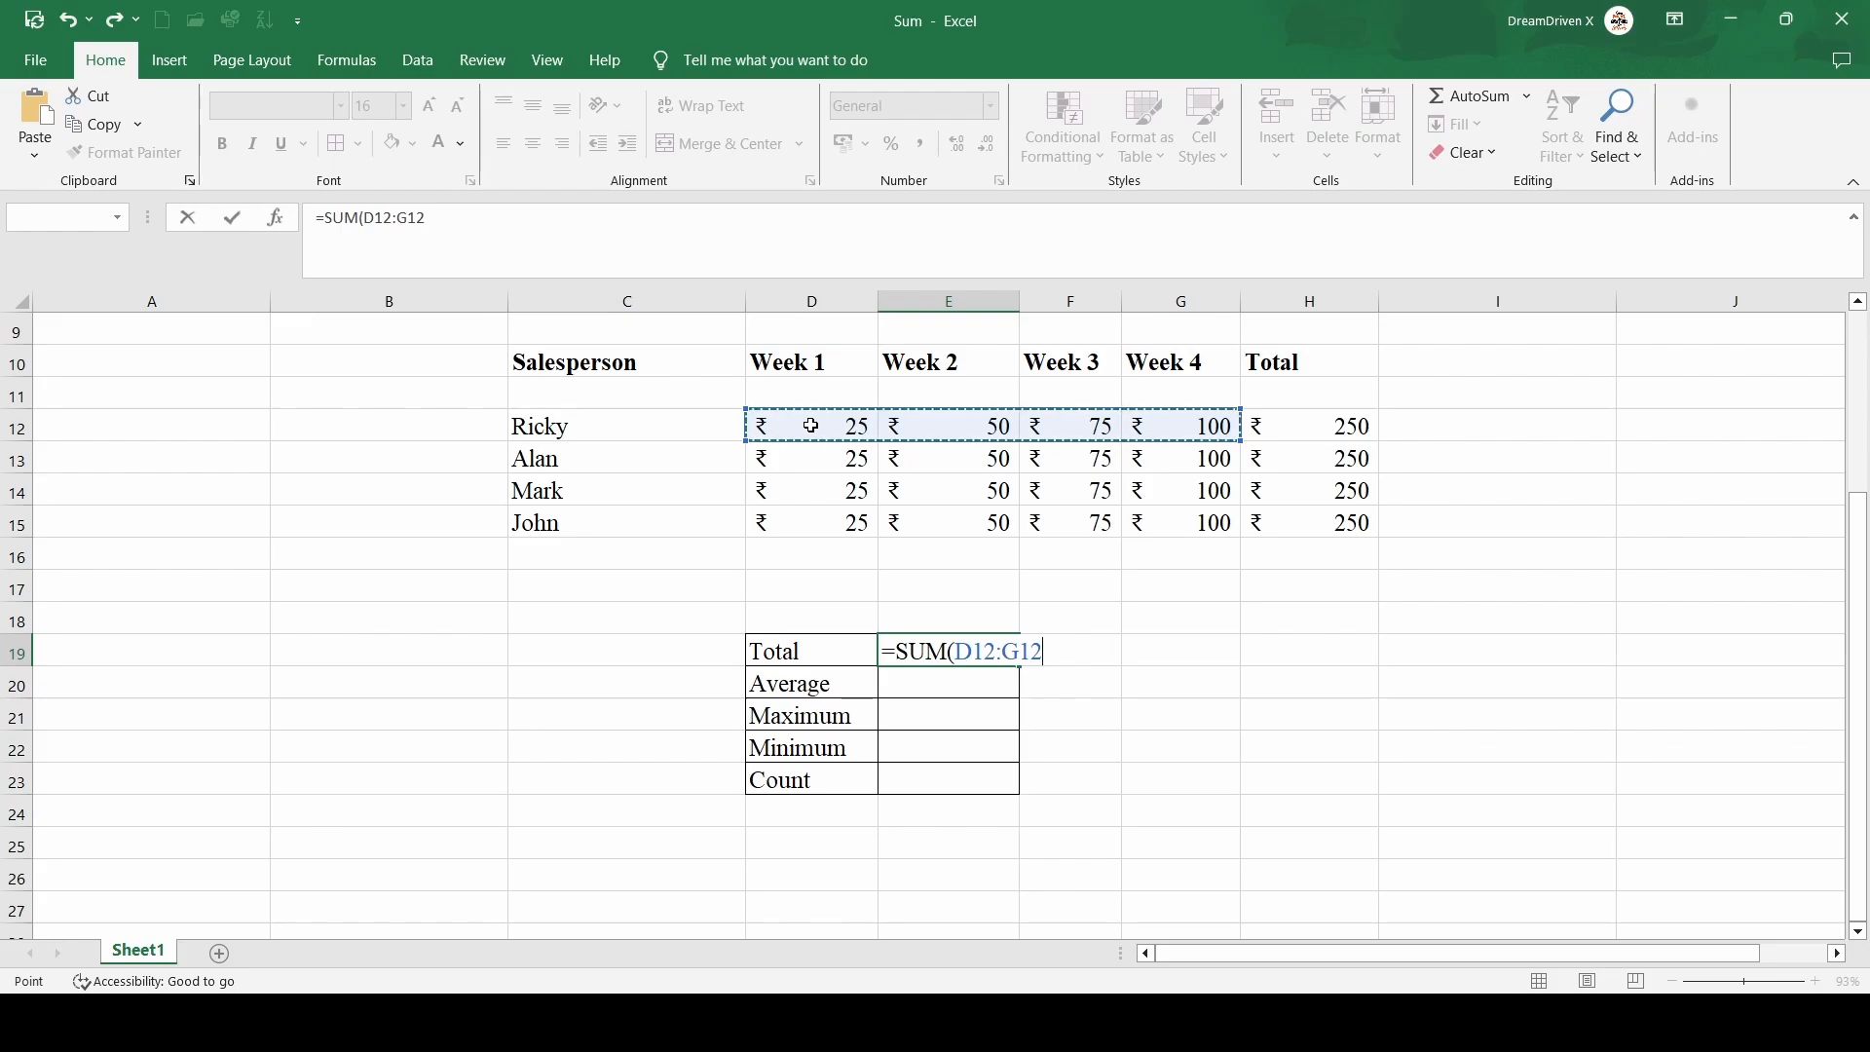
pyautogui.hotkey('shift', 'Down')
pyautogui.hotkey('shift', 'Down')
pyautogui.hotkey('shift', 'Down')
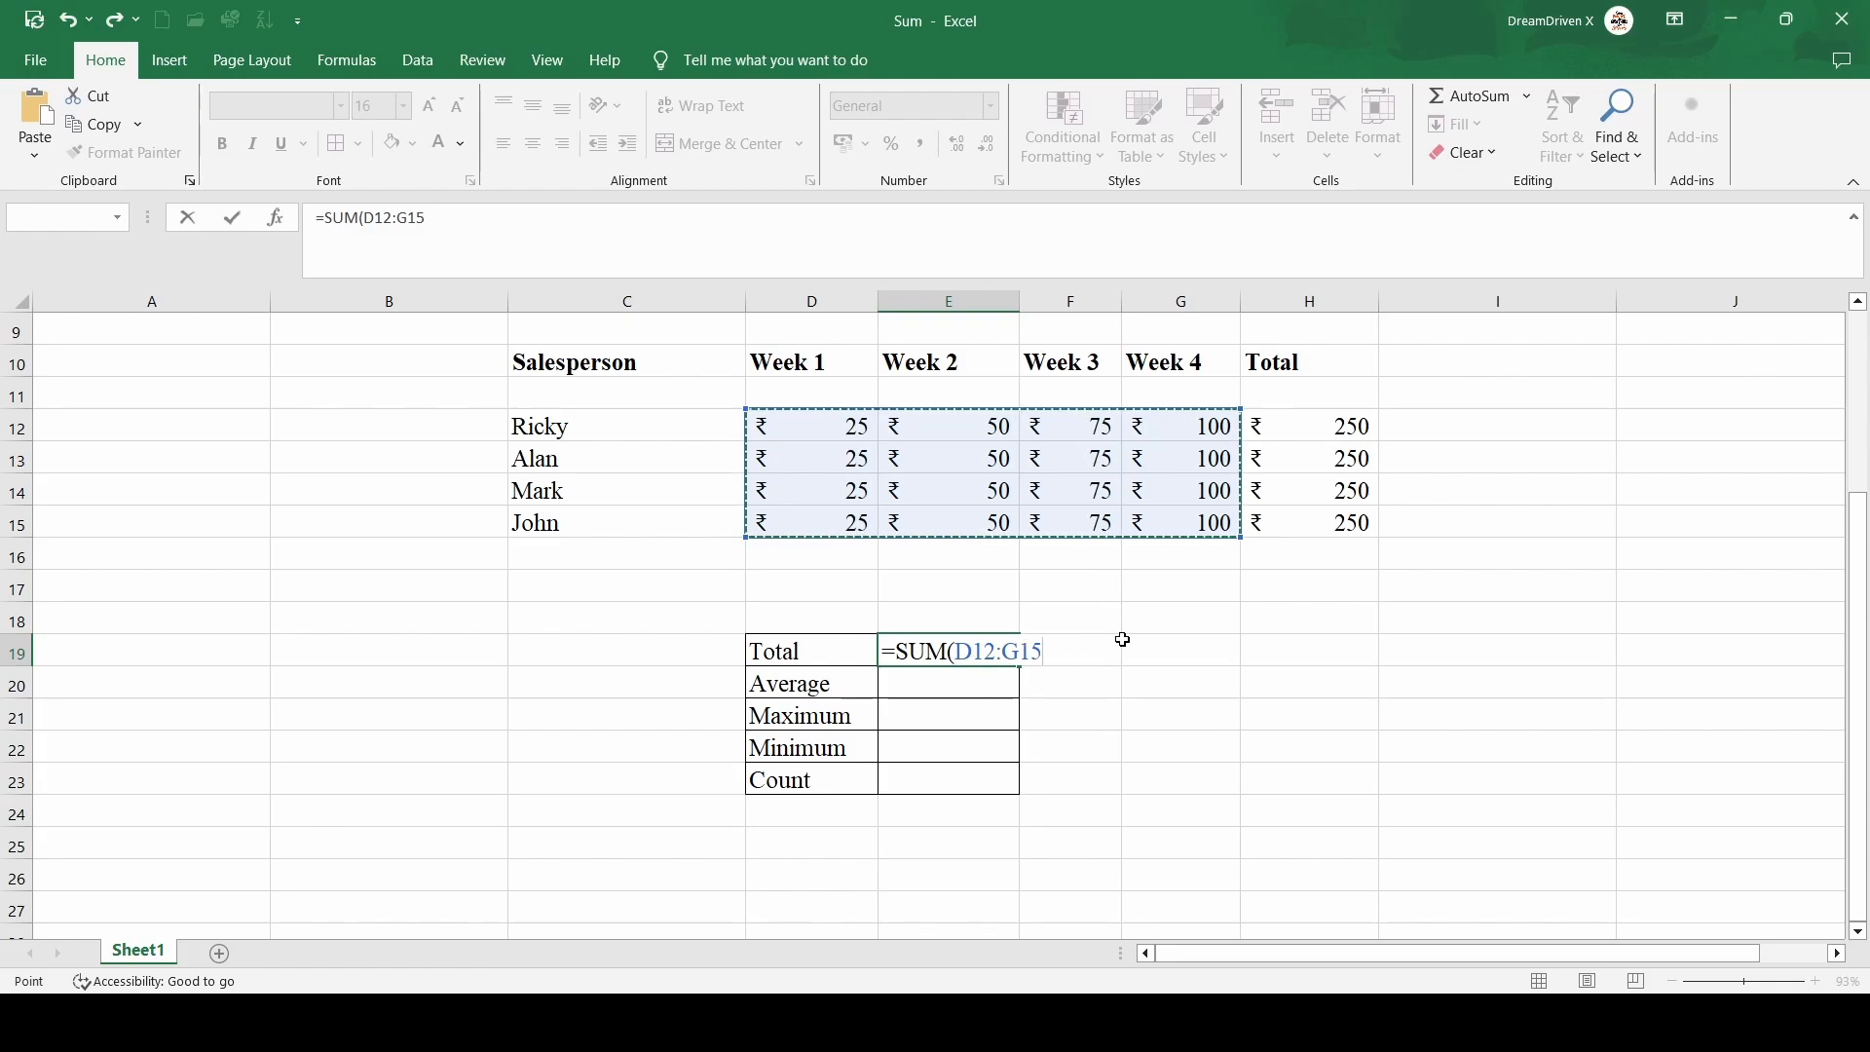
pyautogui.write(')')
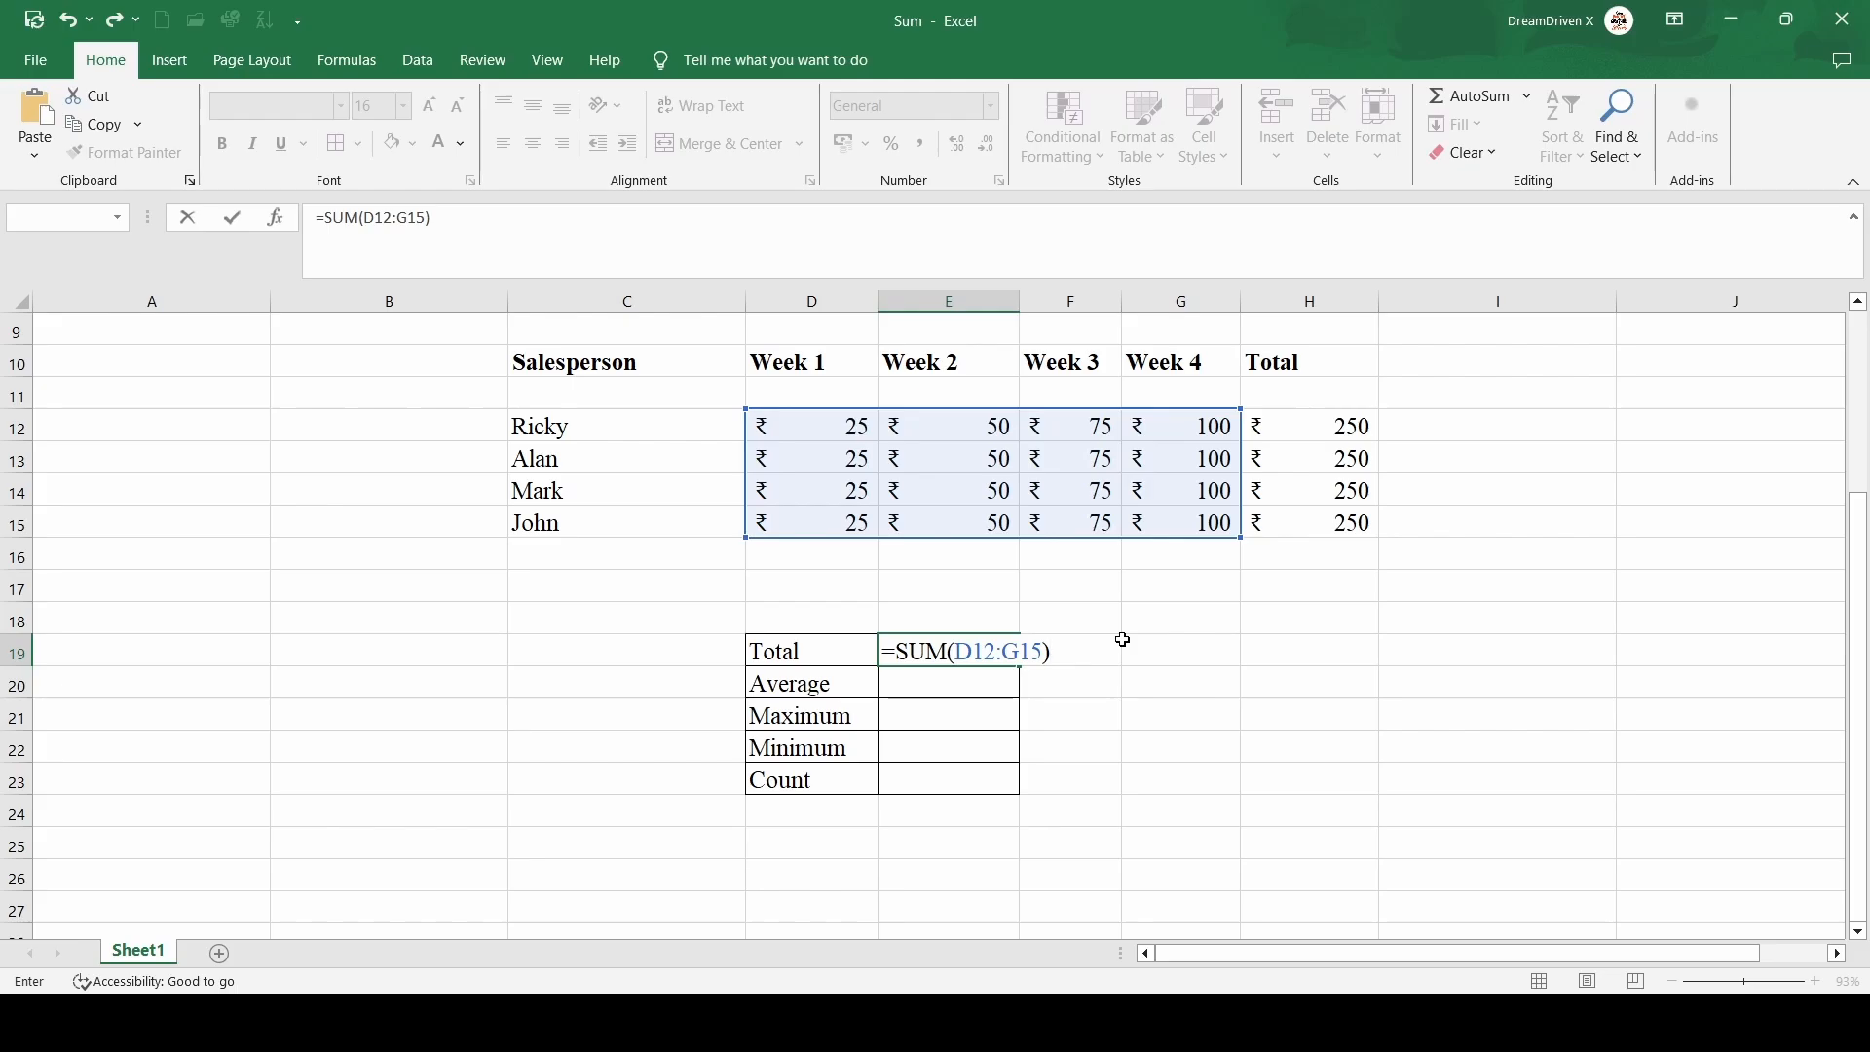
pyautogui.press('Return')
pyautogui.click(979, 659)
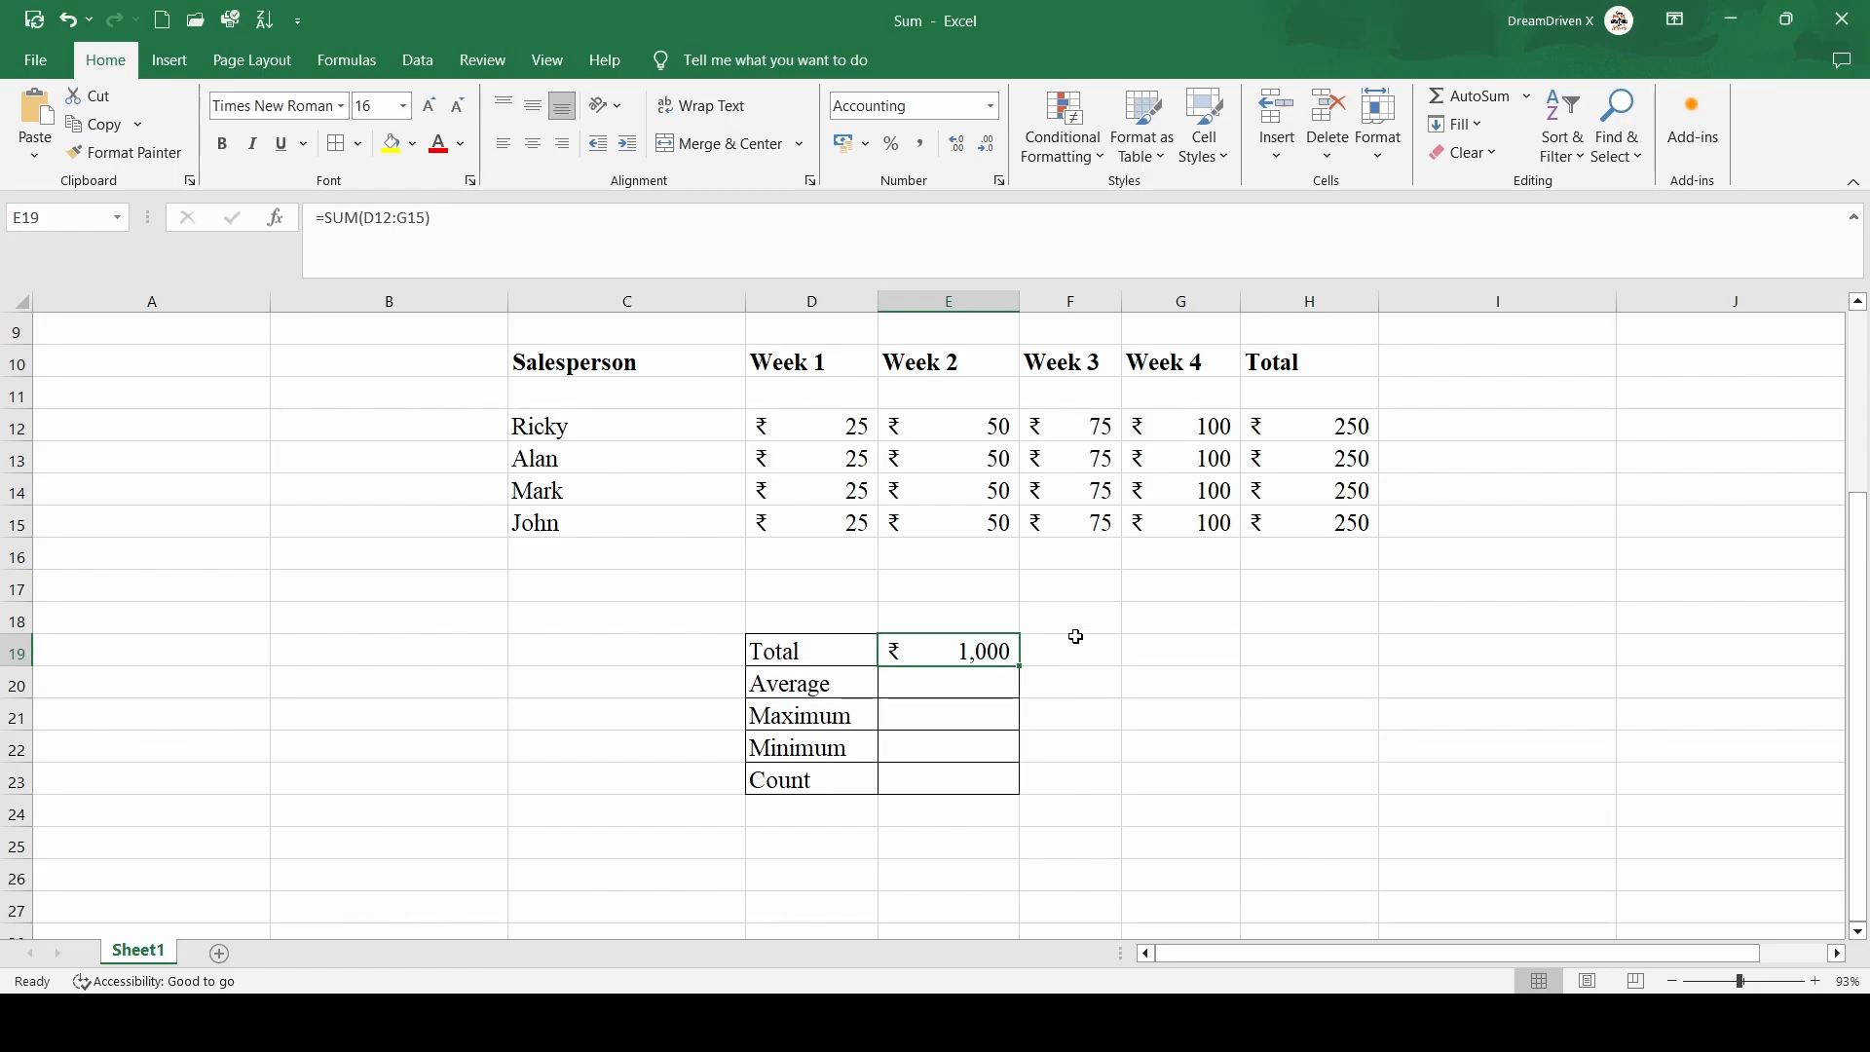
# Enter =AVERAGE(D12:G15) in E20 beside Average
pyautogui.click(916, 690)
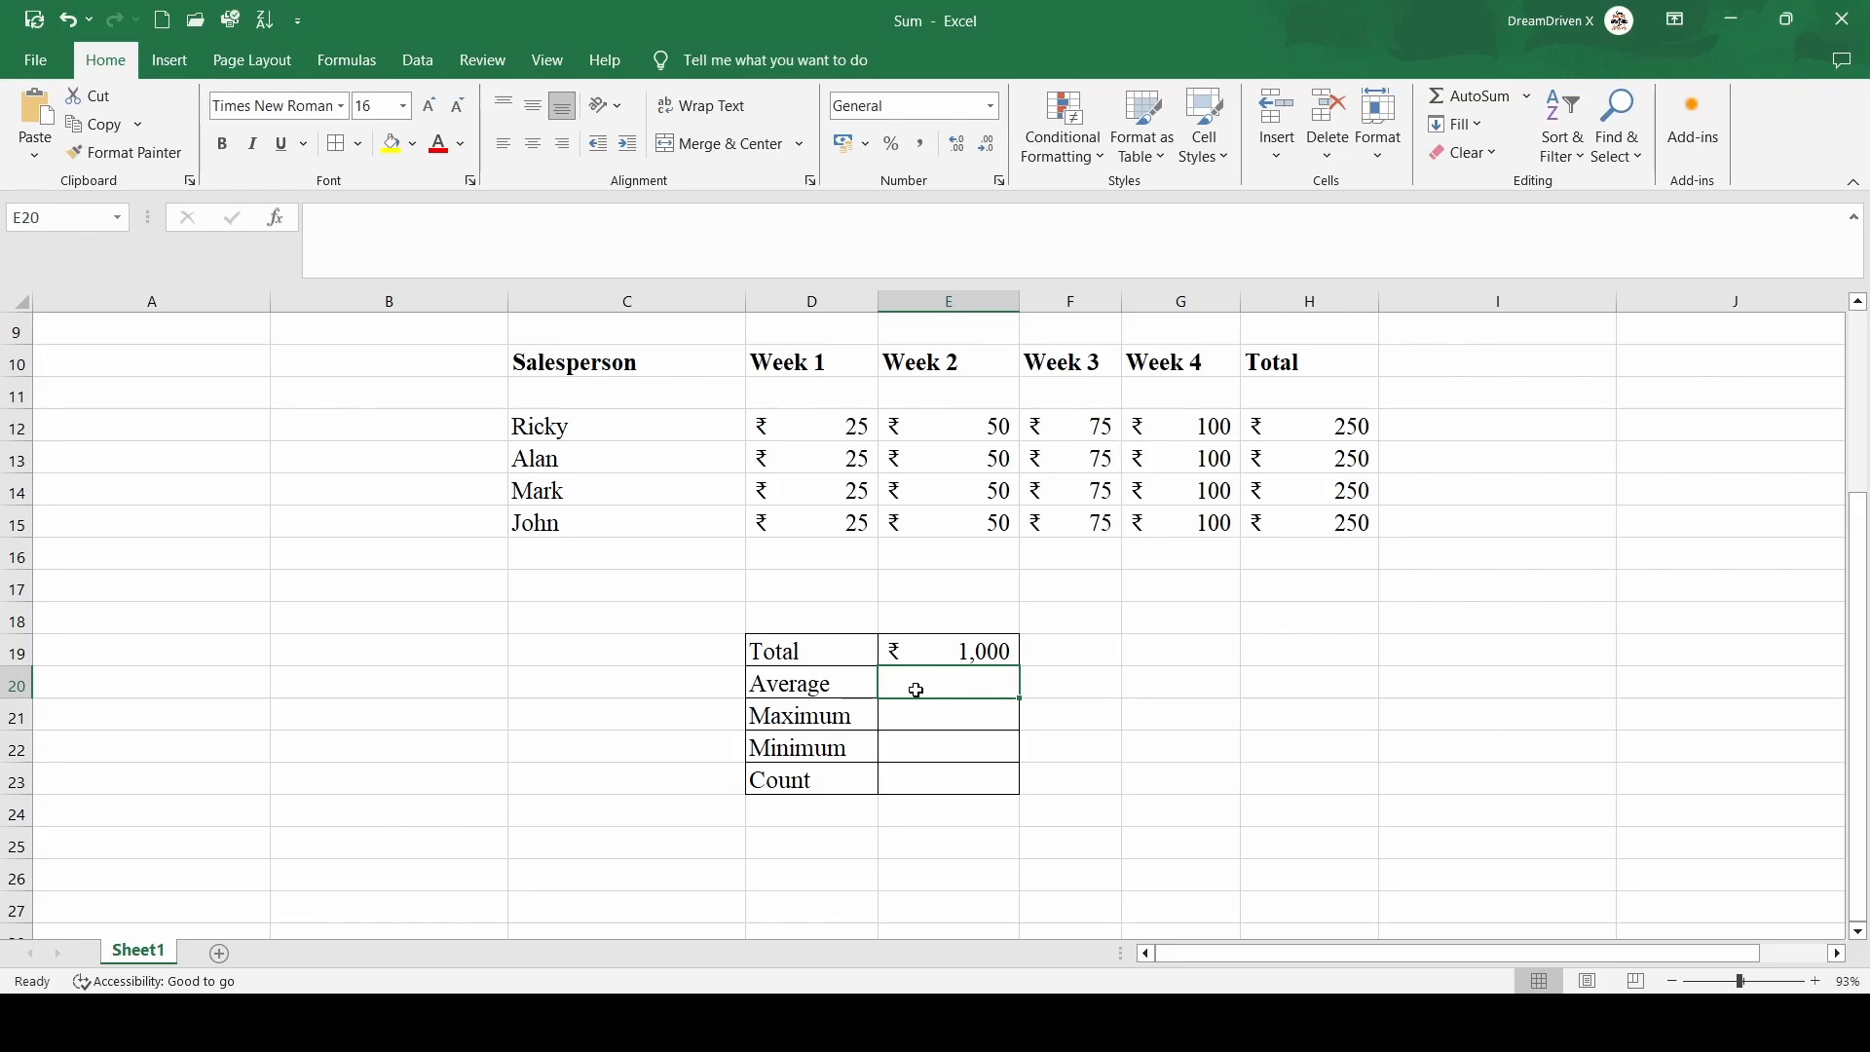
pyautogui.write('=A')
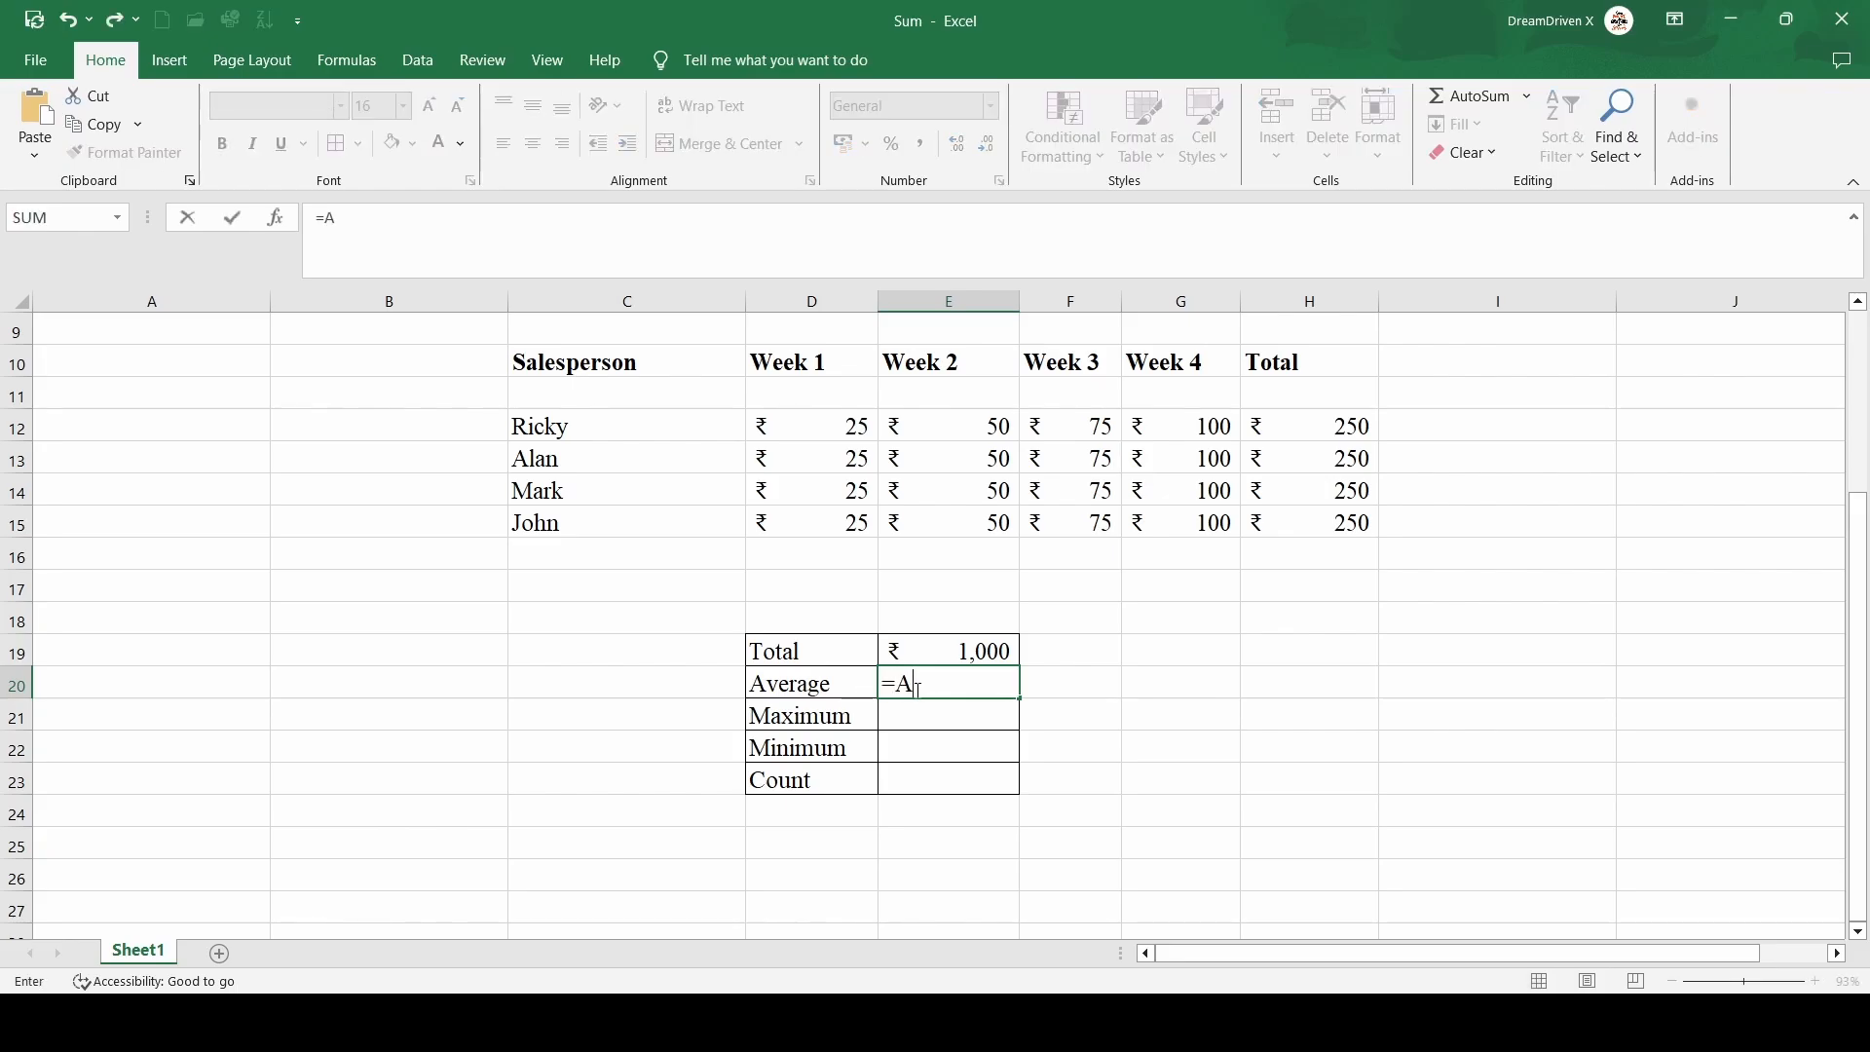
pyautogui.write('VERAGE')
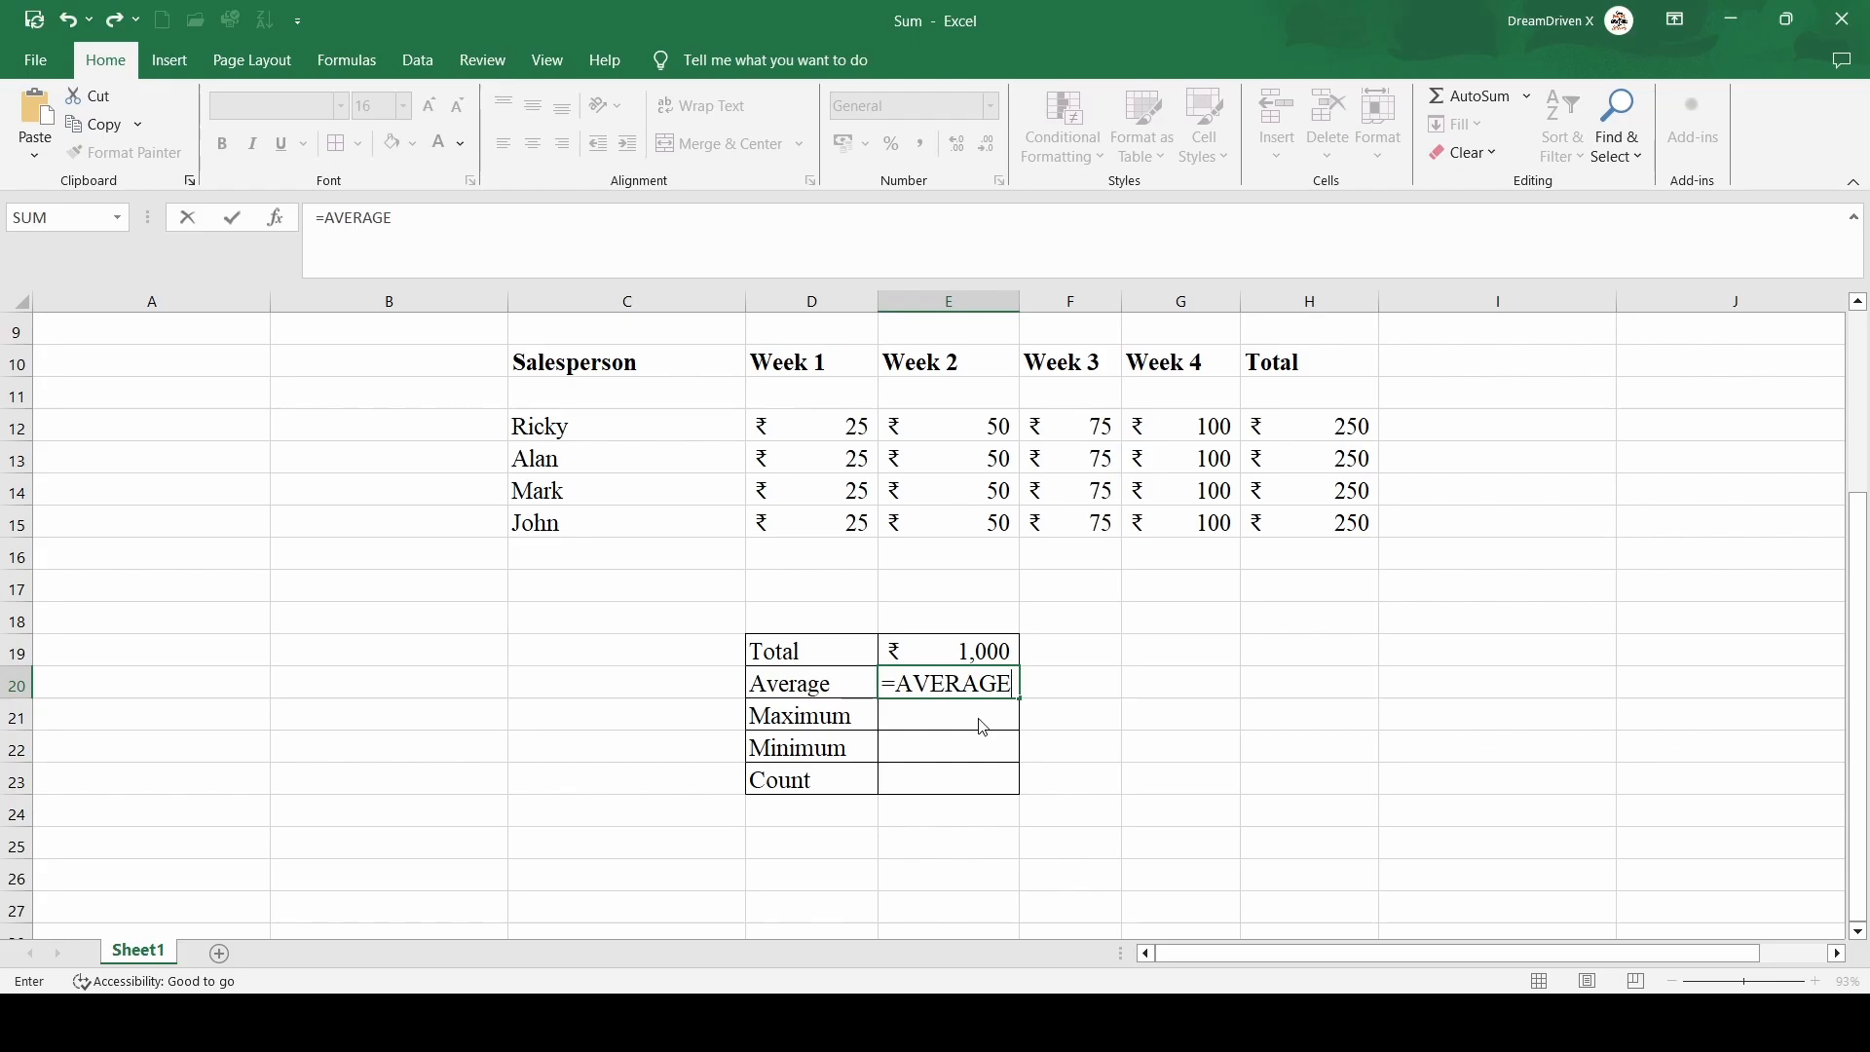
pyautogui.write('(')
pyautogui.click(824, 421)
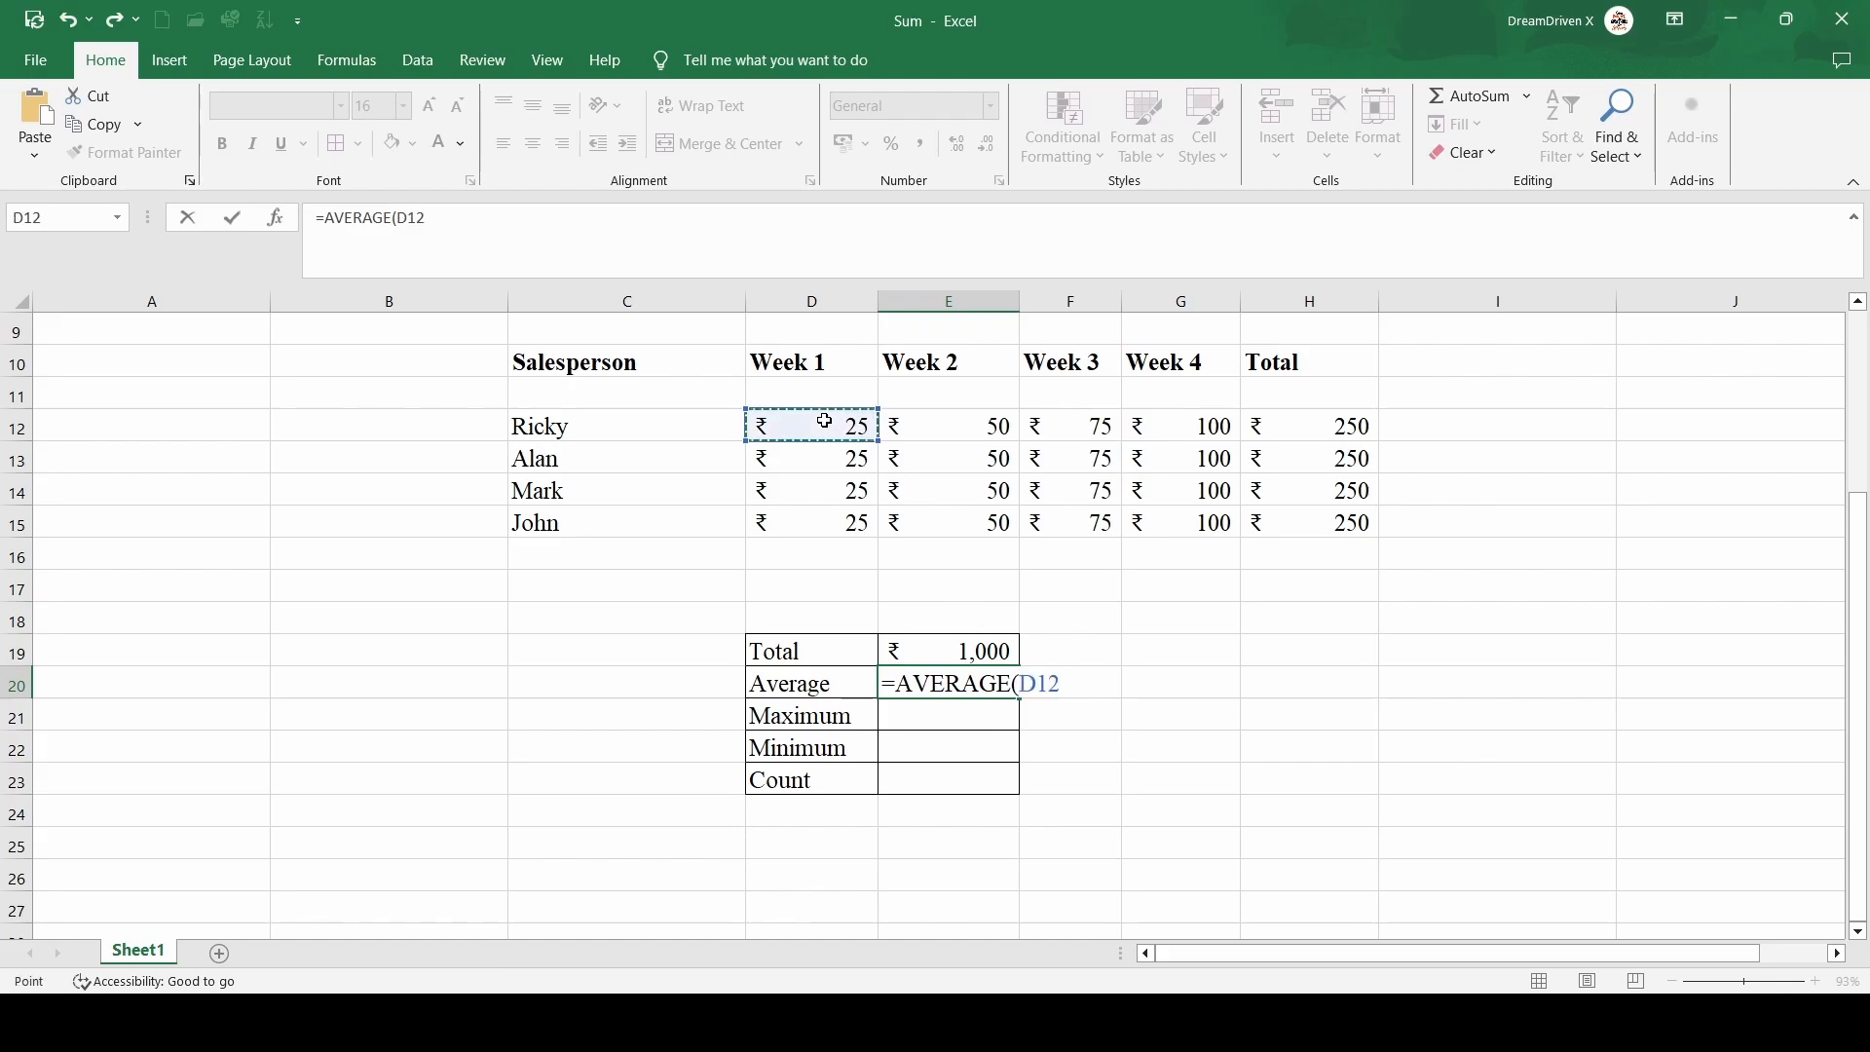
pyautogui.hotkey('shift', 'Right')
pyautogui.hotkey('shift', 'Right')
pyautogui.hotkey('shift', 'Right')
pyautogui.hotkey('shift', 'Down')
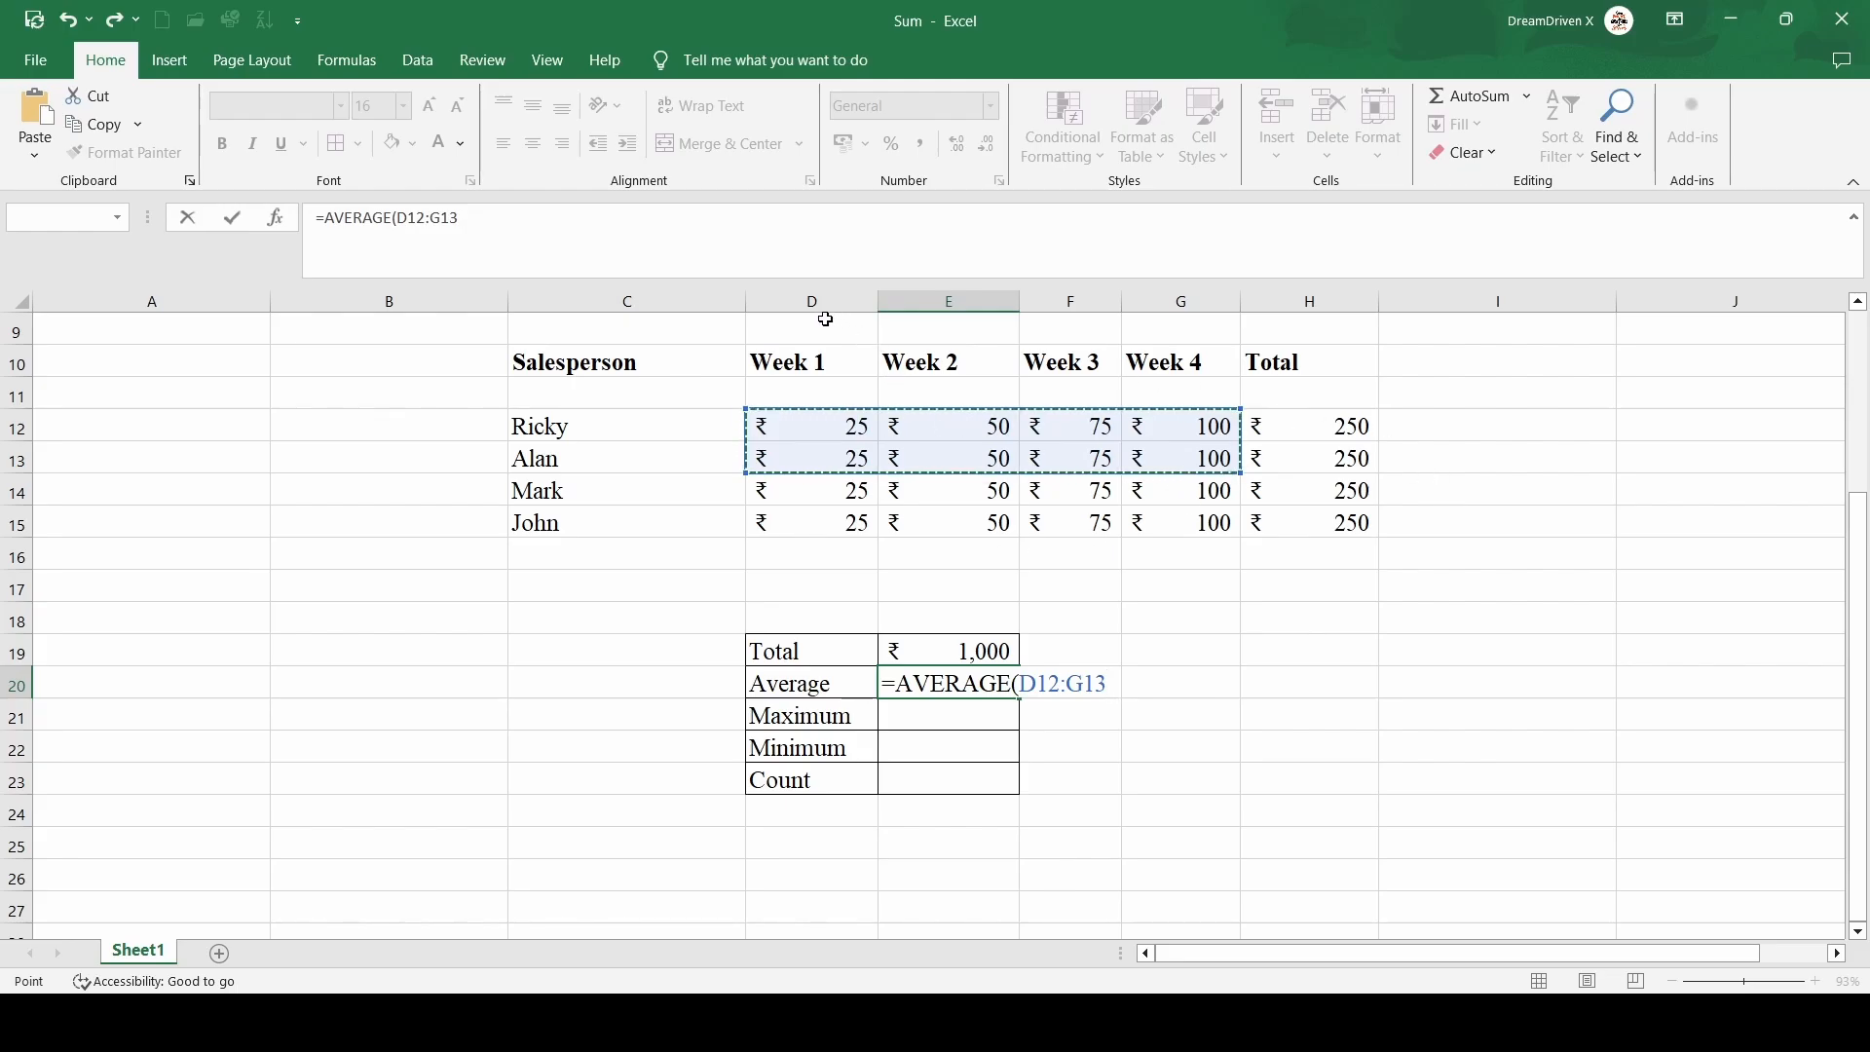
pyautogui.hotkey('shift', 'Down')
pyautogui.hotkey('shift', 'Down')
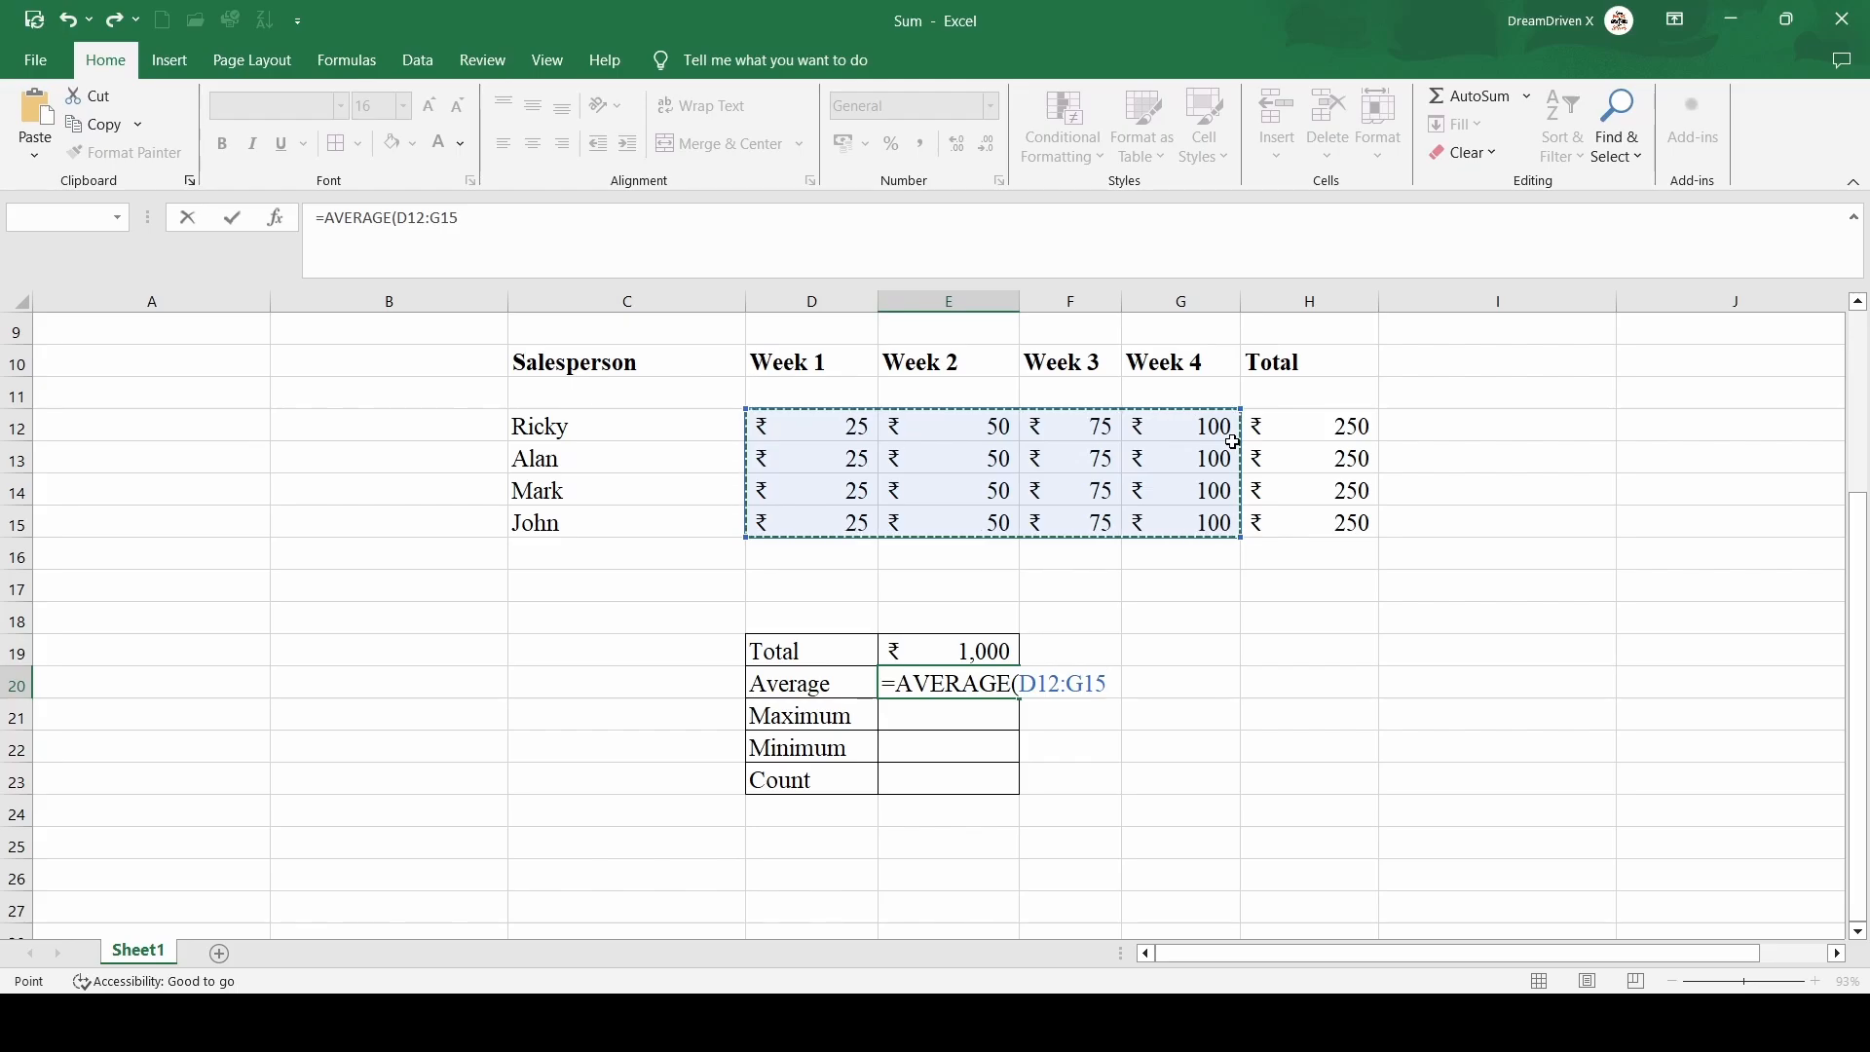
pyautogui.write(')')
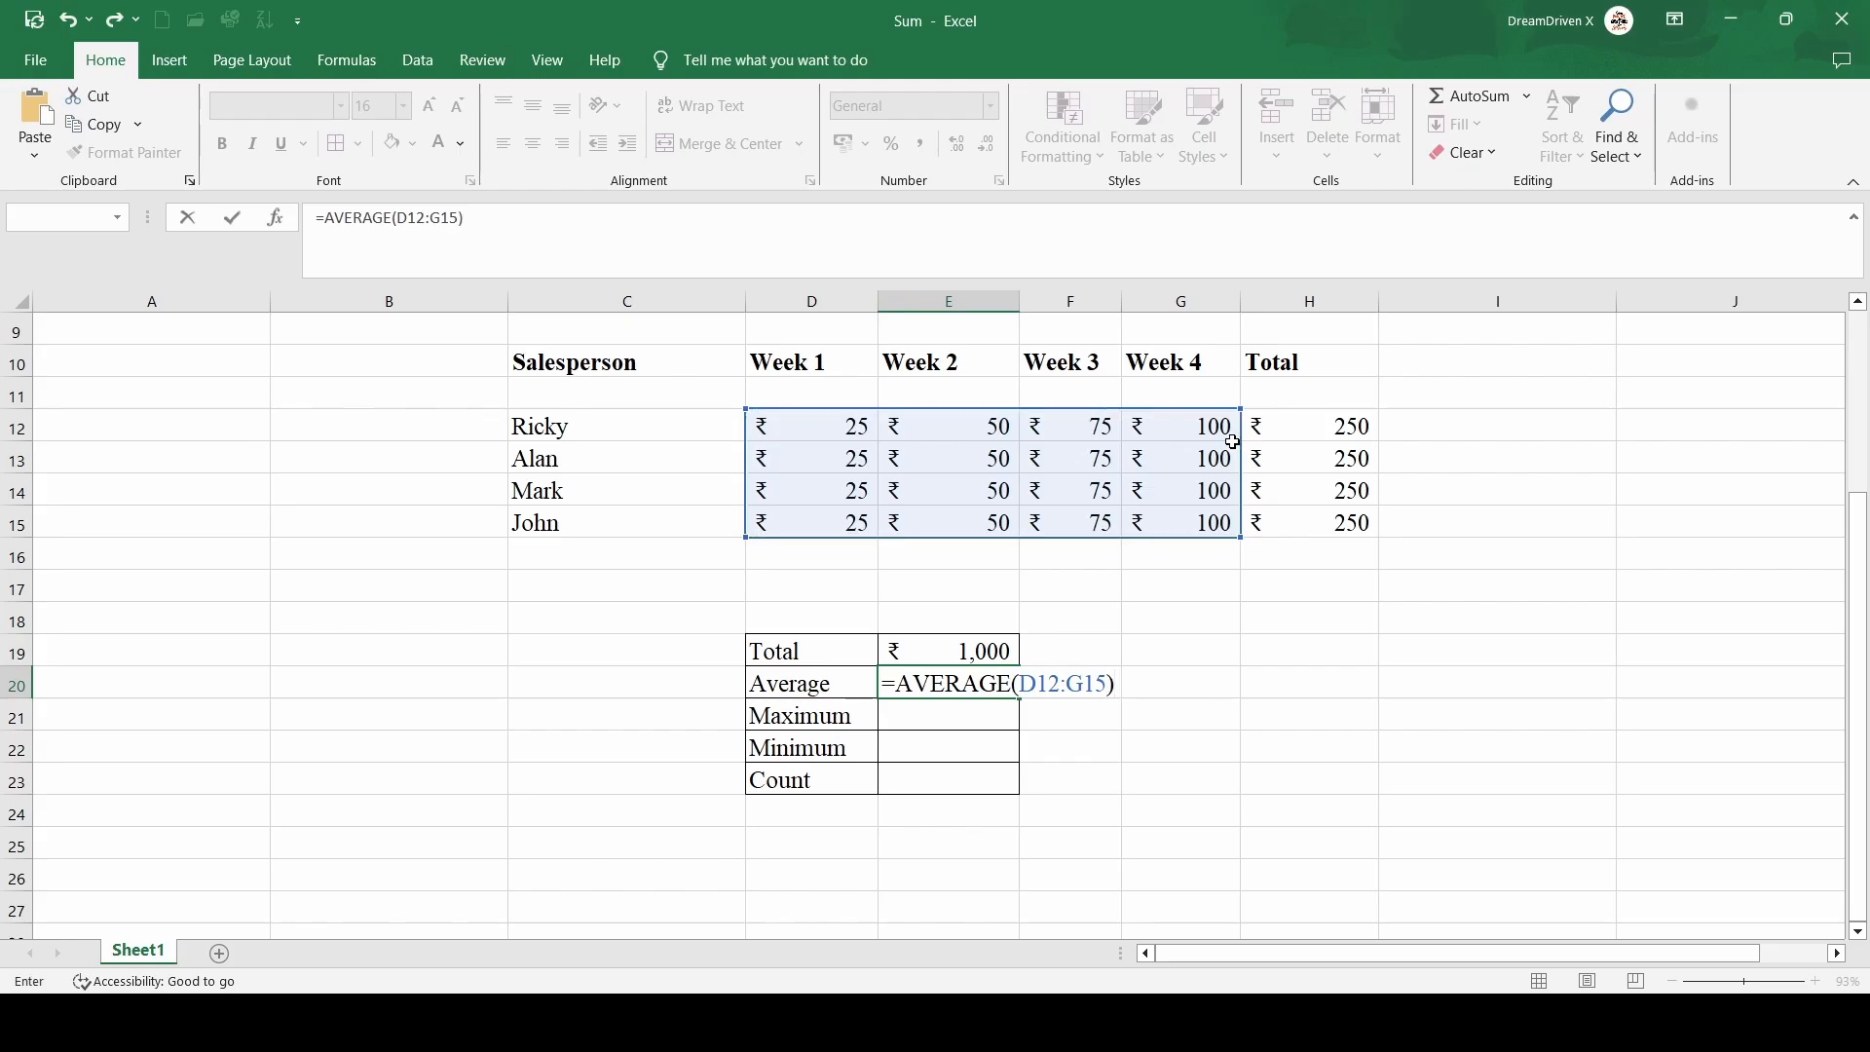
pyautogui.press('Return')
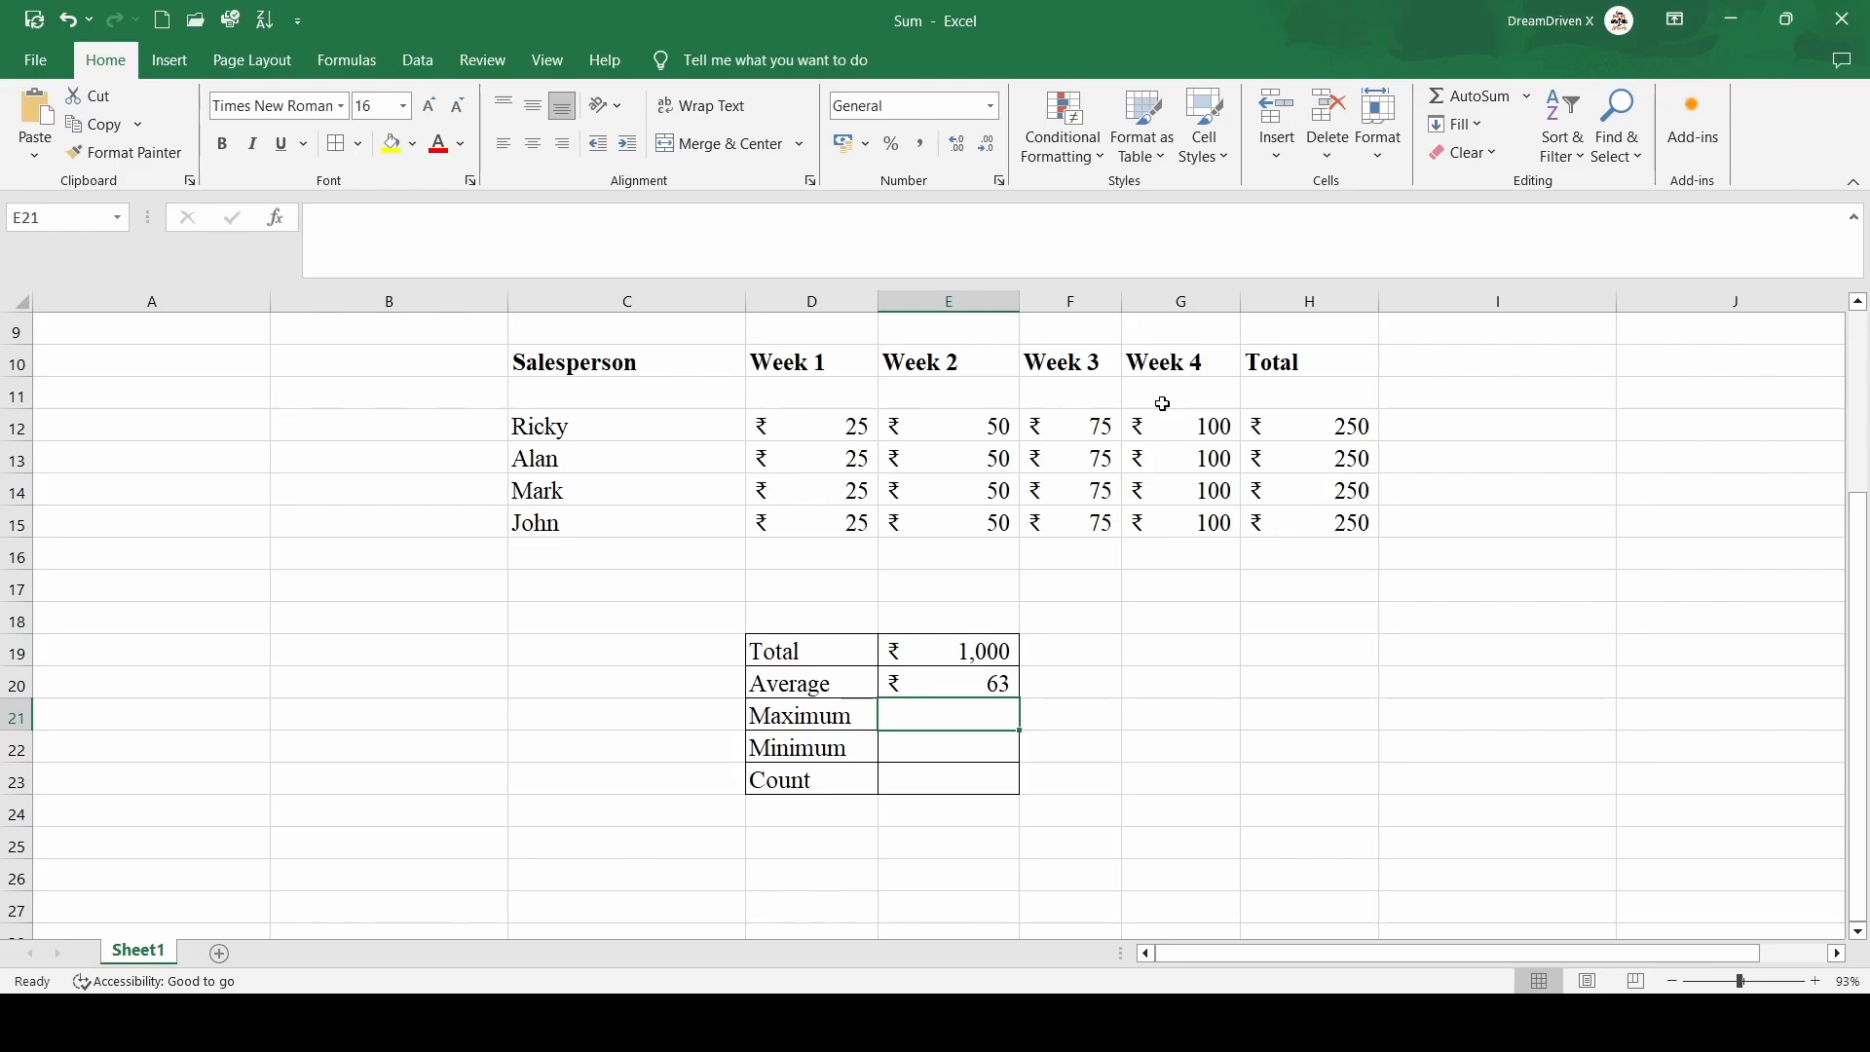
# Enter =MAX(D12:G15) in E21 beside Maximum
pyautogui.write('=')
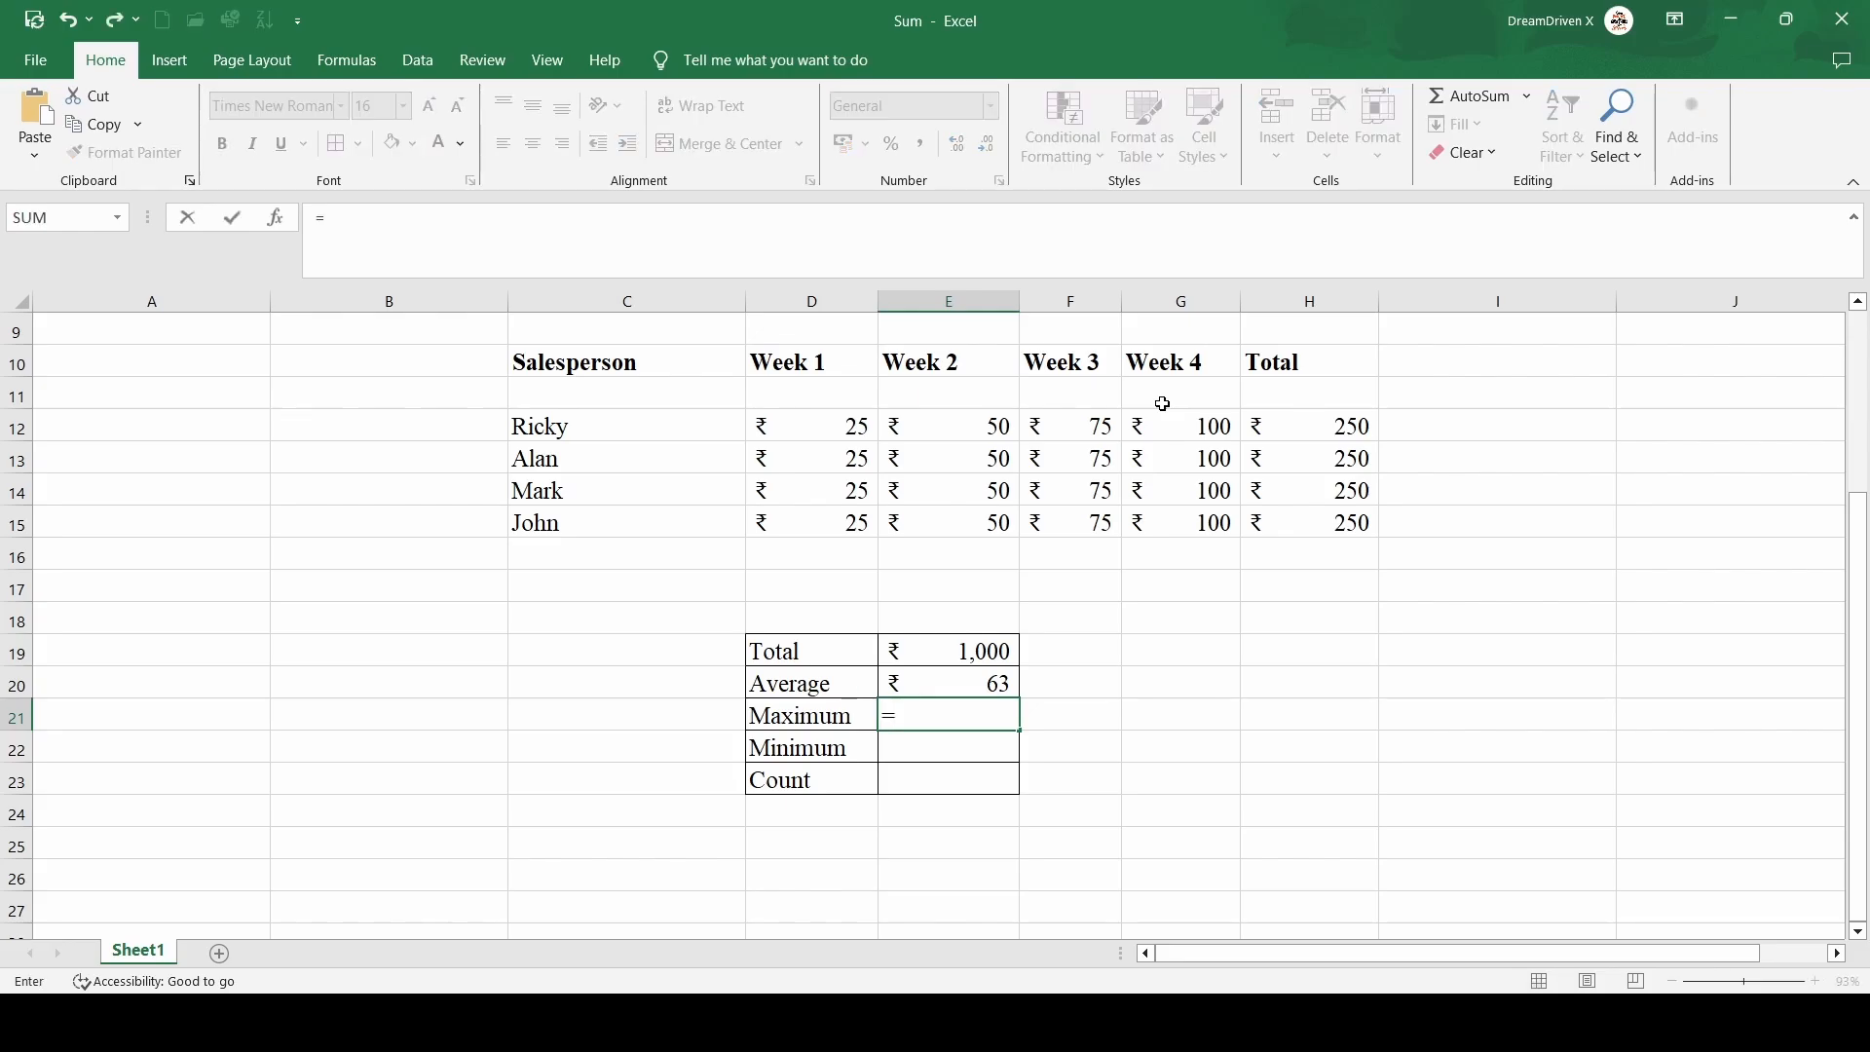
pyautogui.write('Max')
pyautogui.press('Tab')
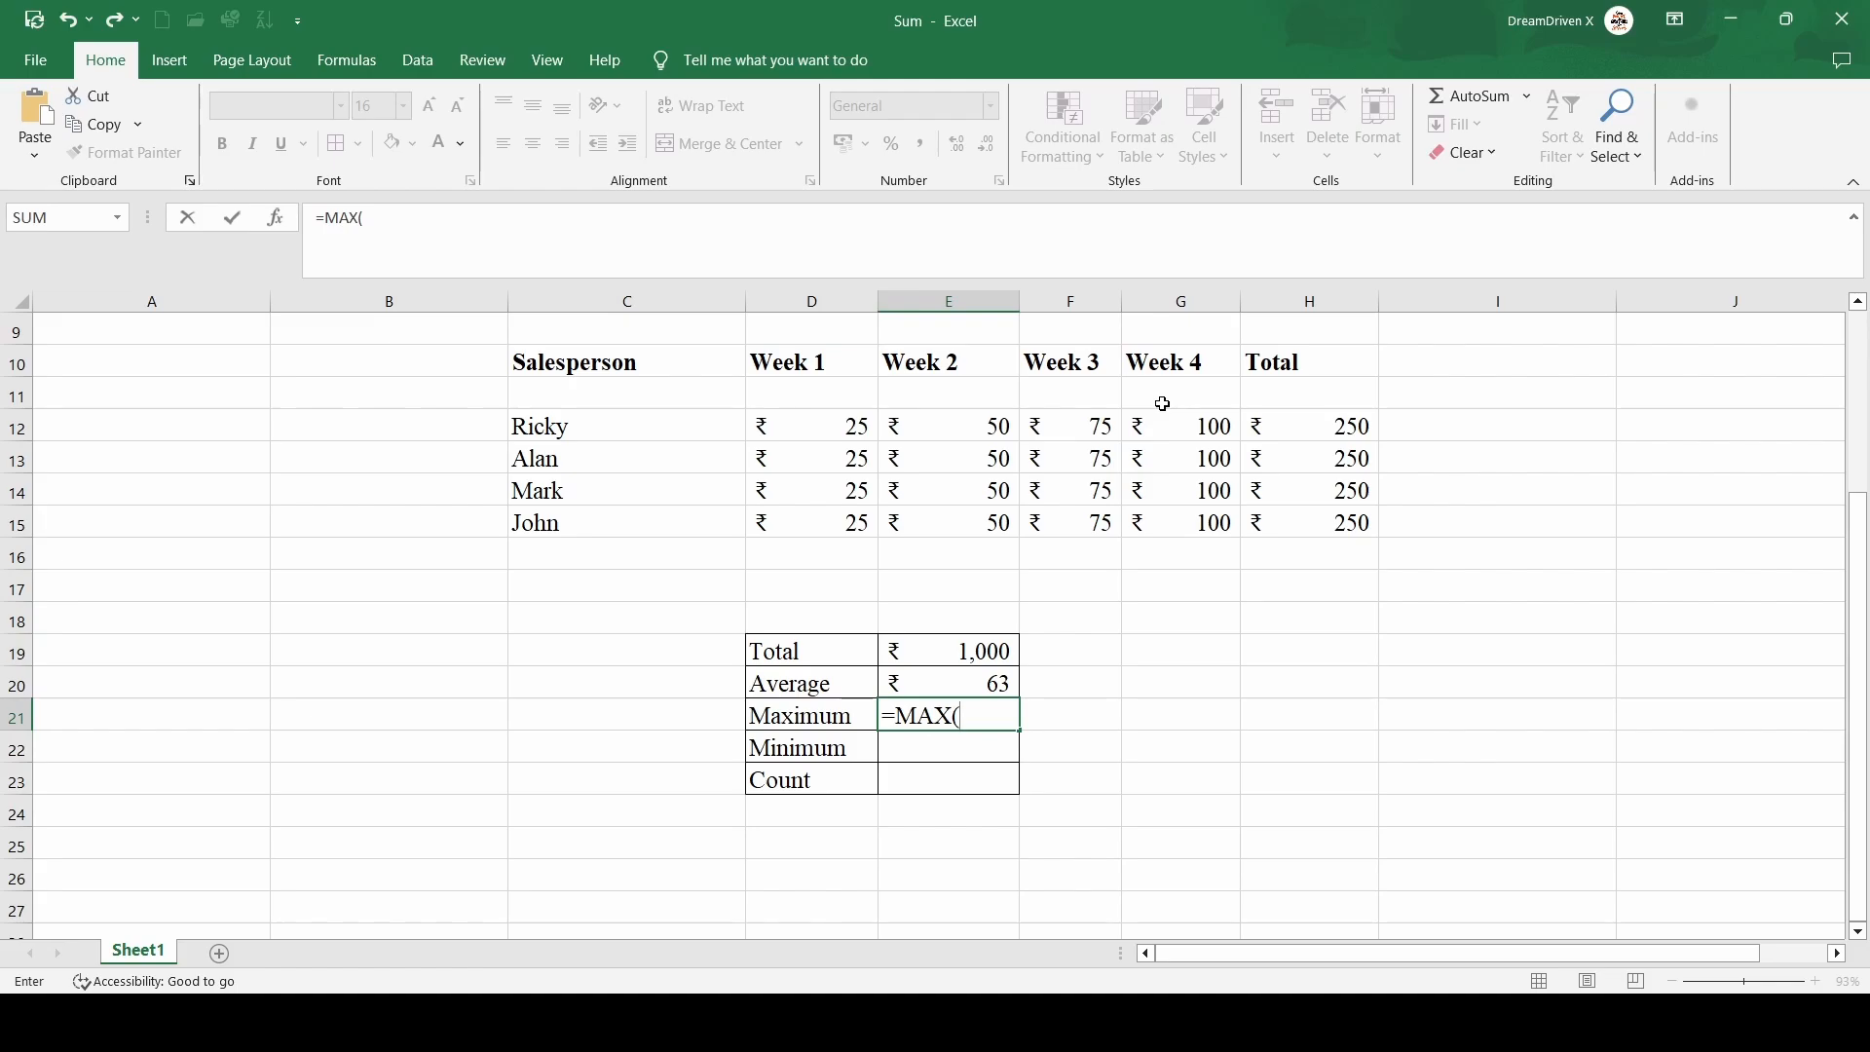
pyautogui.click(836, 422)
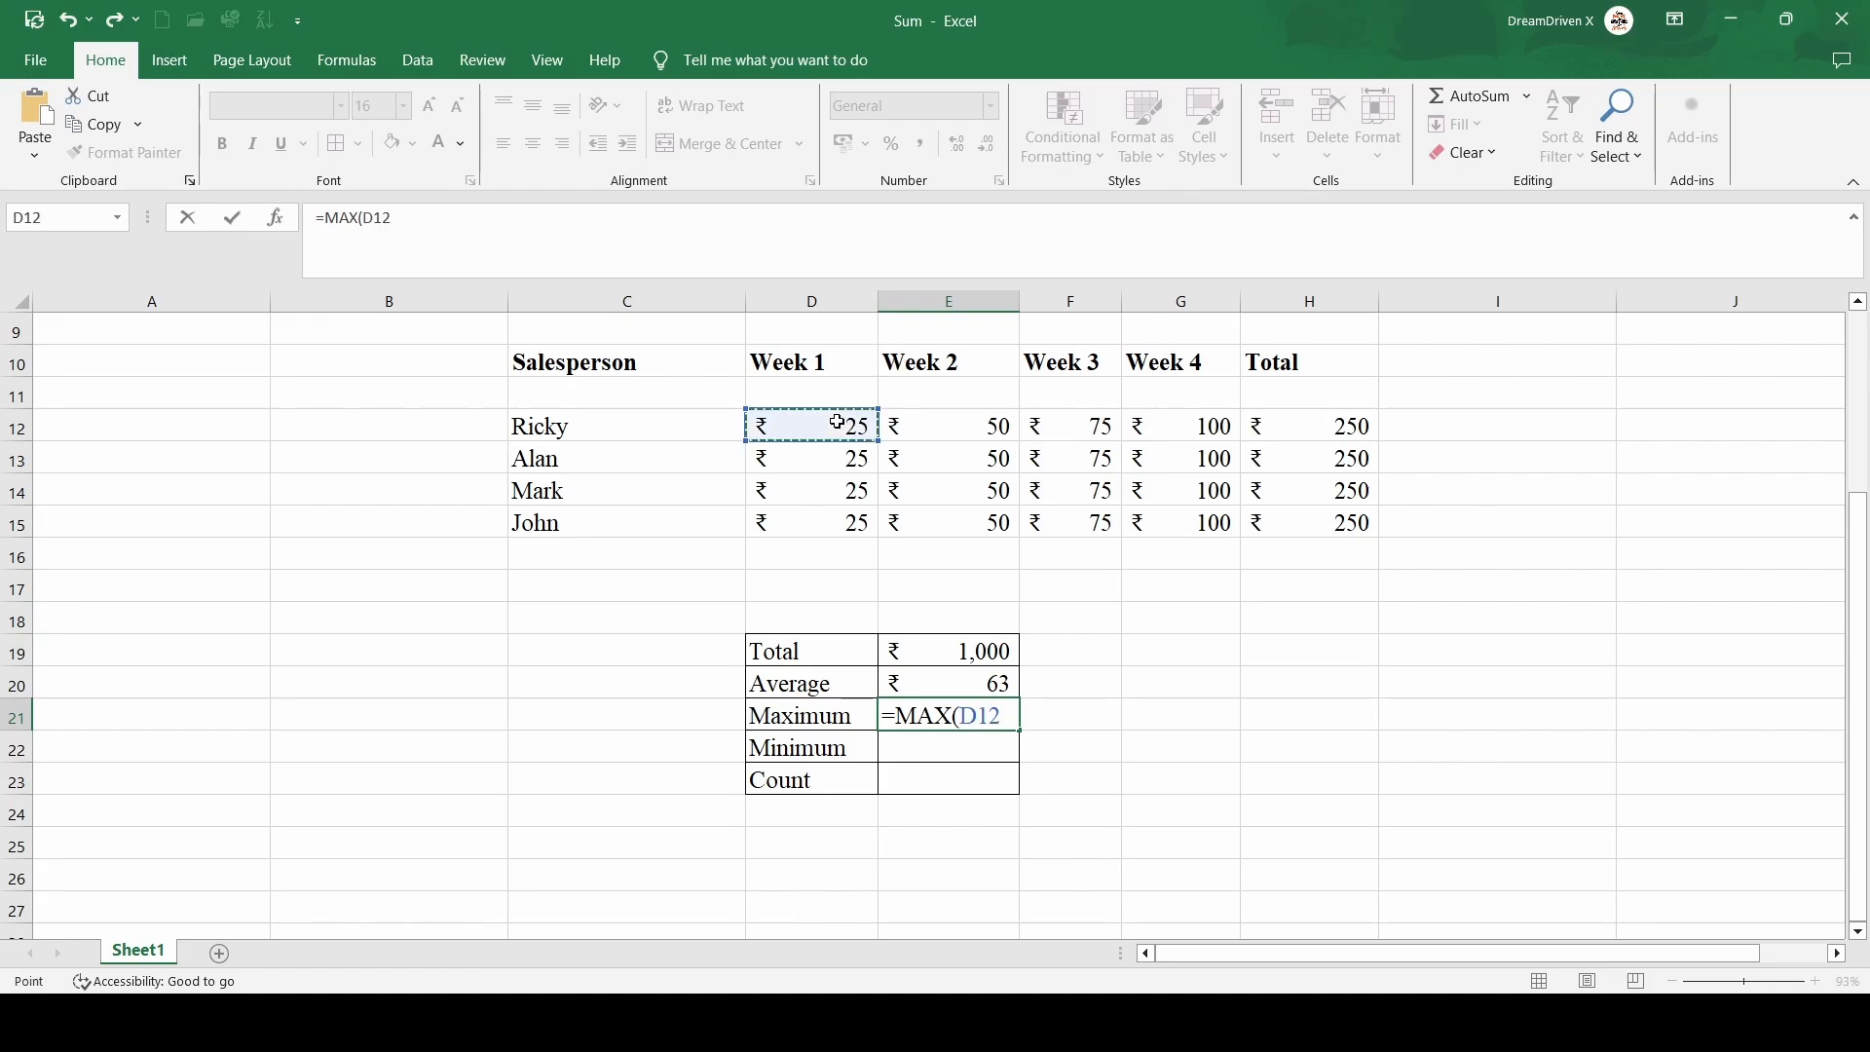
pyautogui.hotkey('shift', 'Right')
pyautogui.hotkey('shift', 'Right')
pyautogui.hotkey('shift', 'Right')
pyautogui.hotkey('shift', 'Down')
pyautogui.hotkey('shift', 'Down')
pyautogui.hotkey('shift', 'Down')
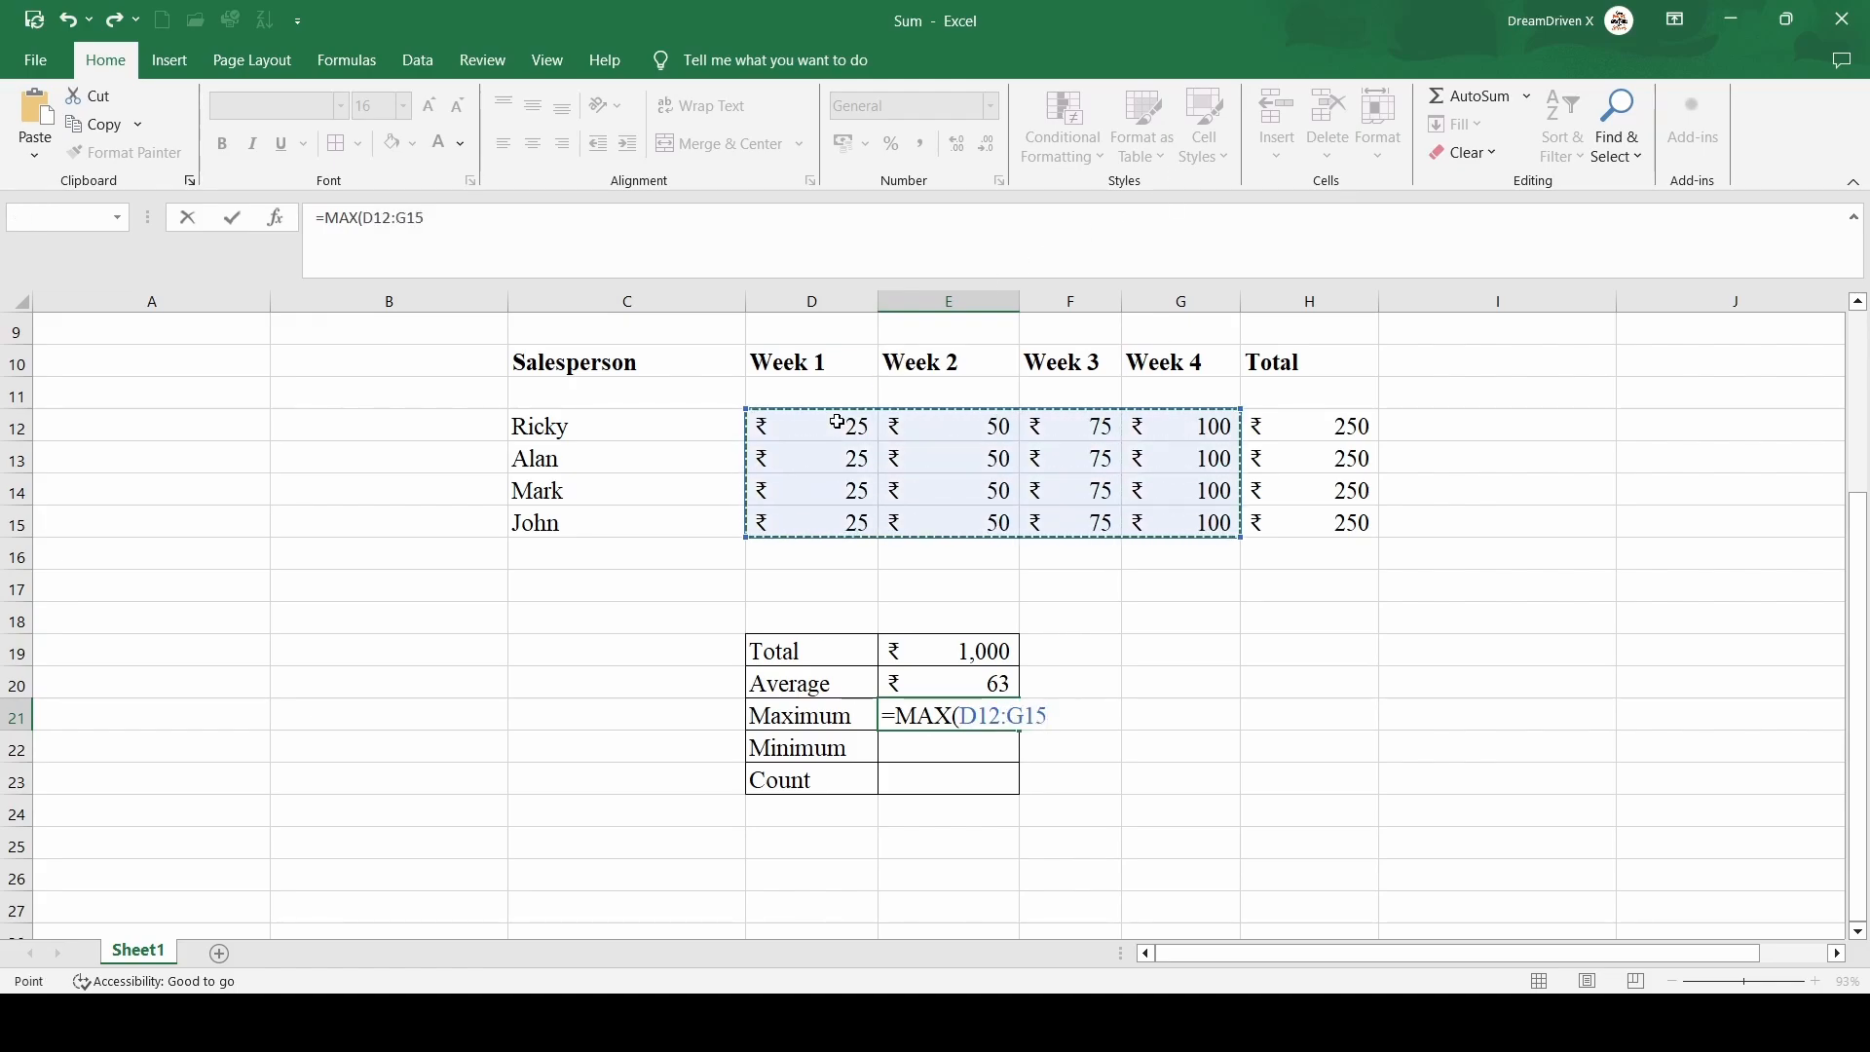
pyautogui.write(')')
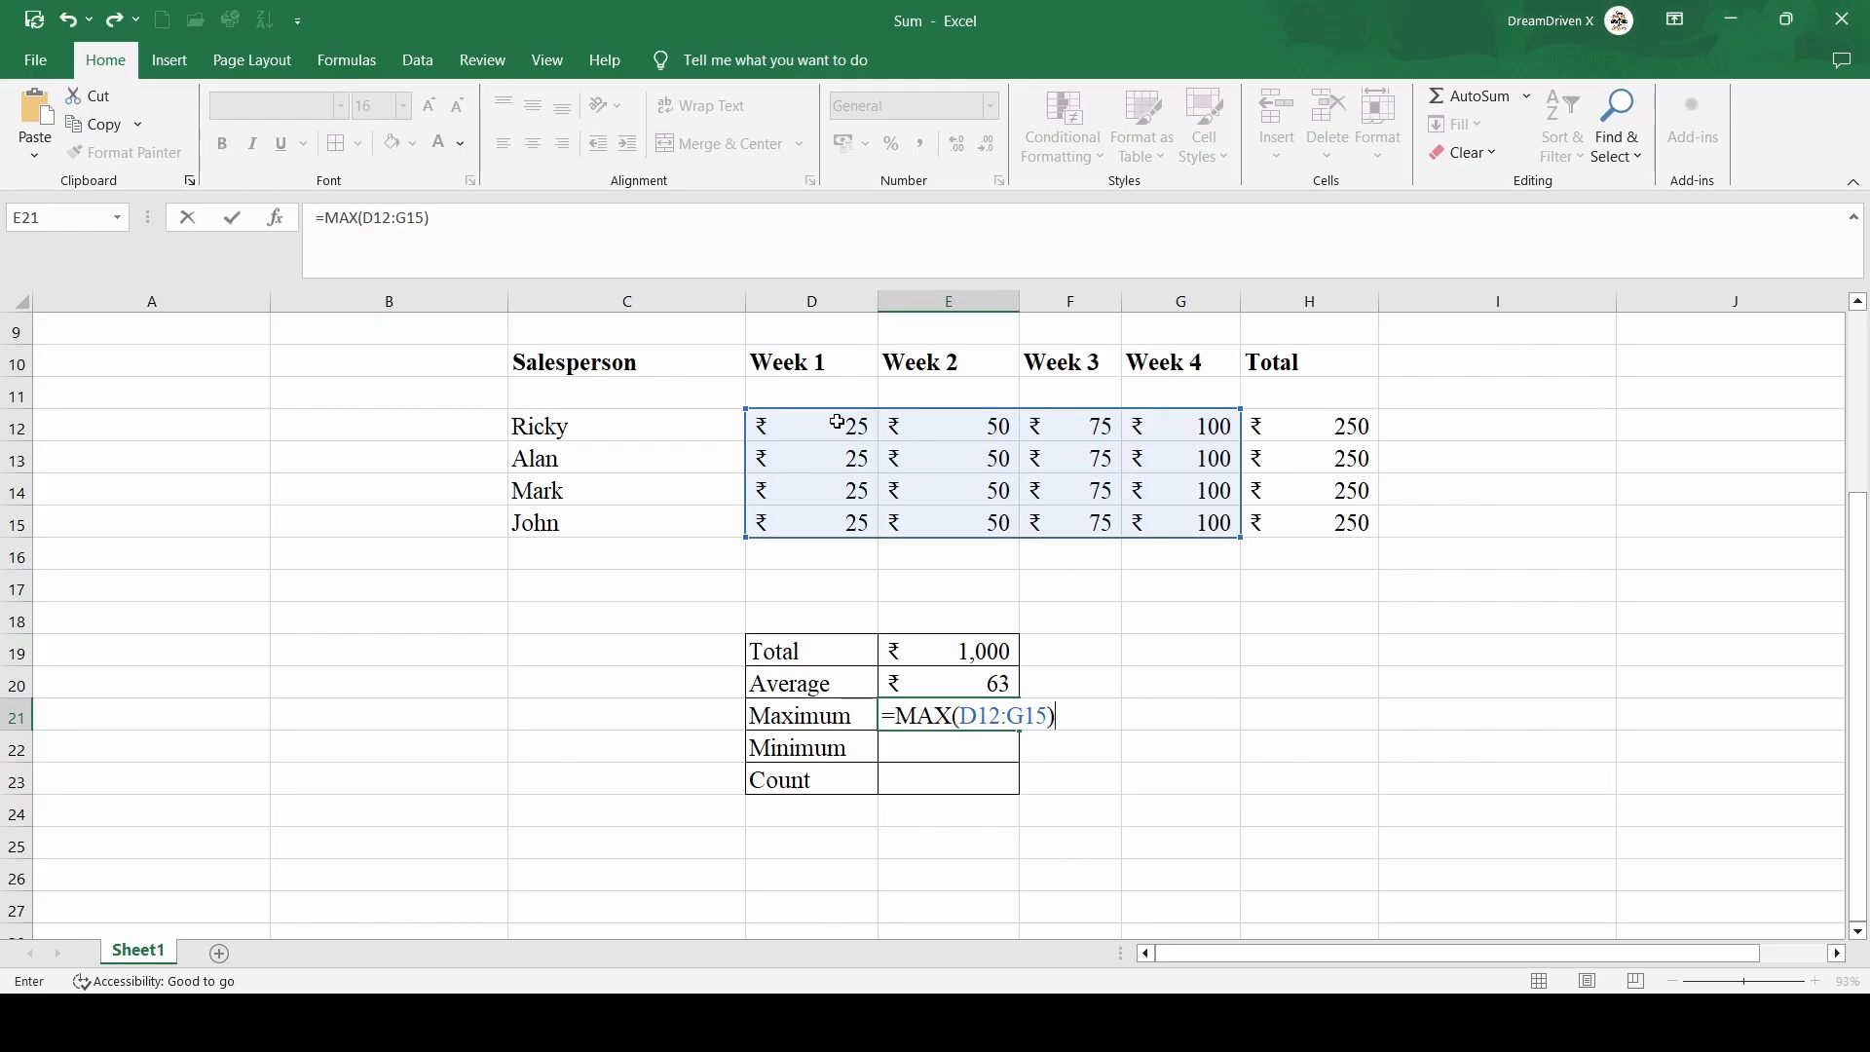
pyautogui.press('Return')
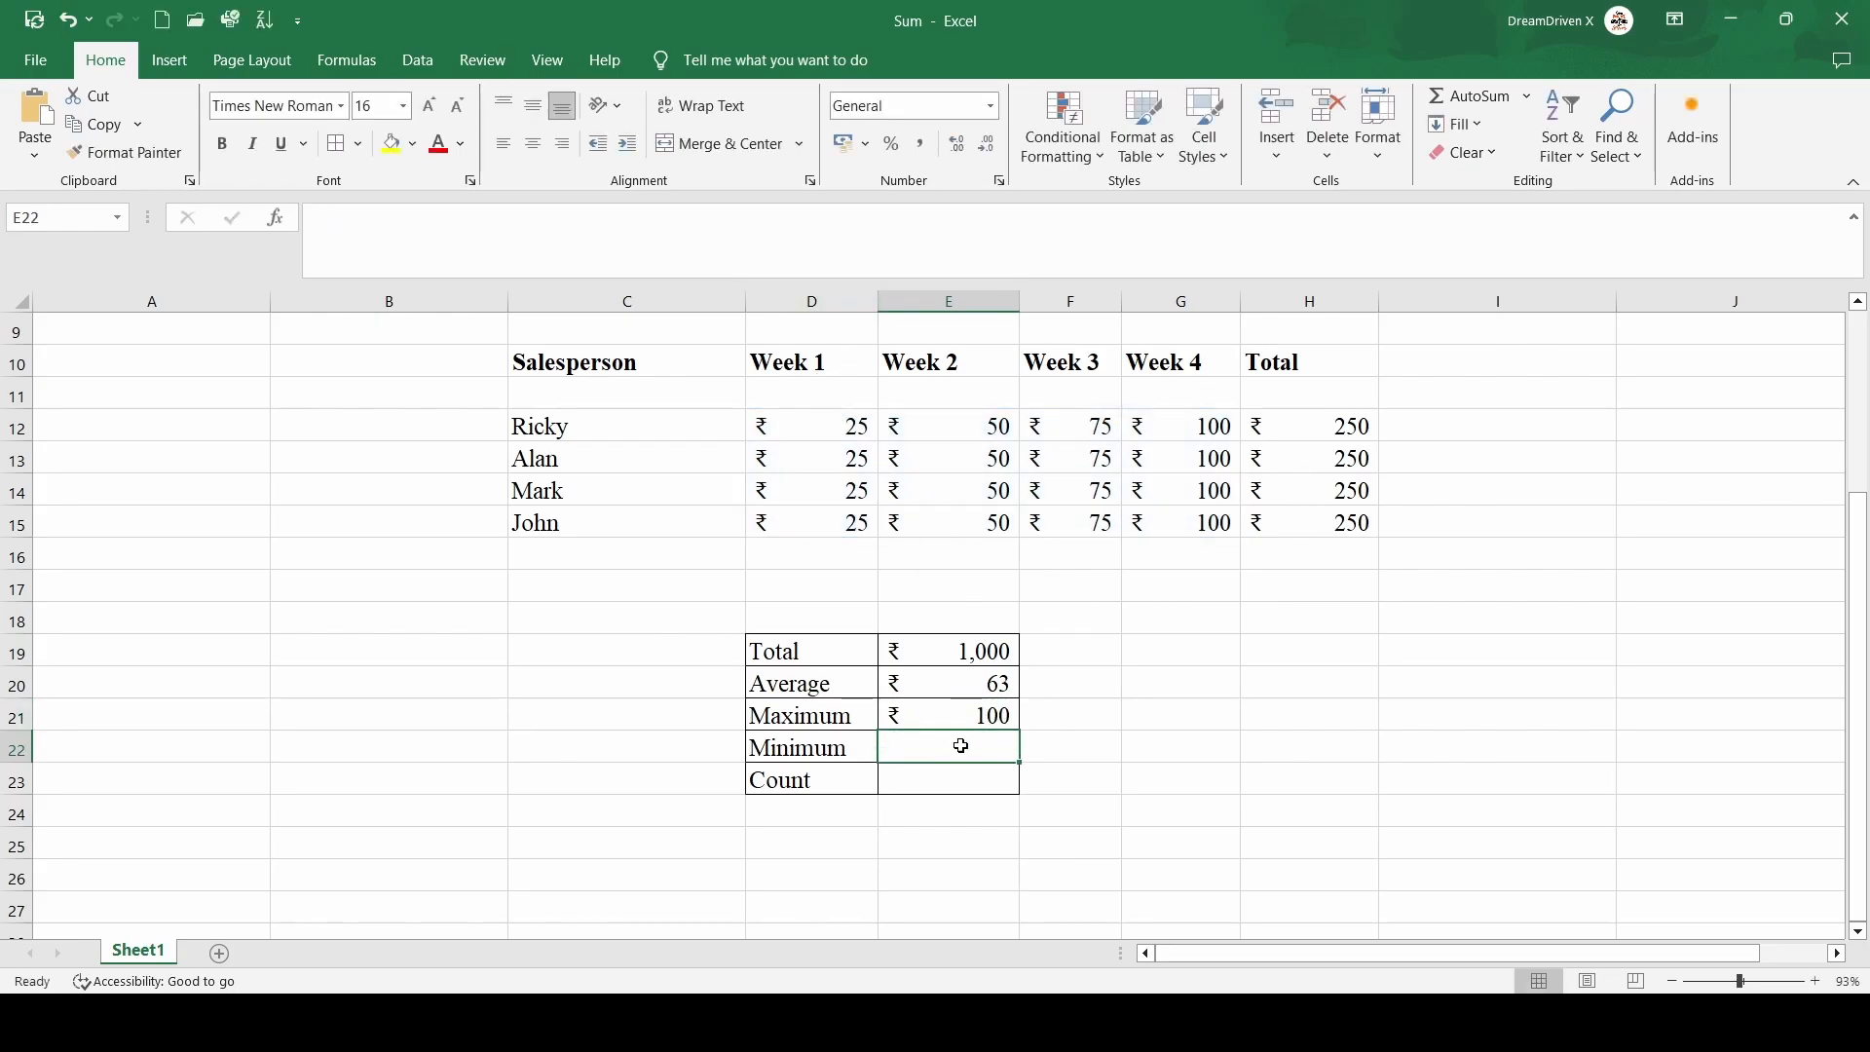
# Enter =Min(D12:G15) in E22 beside Minimum
pyautogui.write('=')
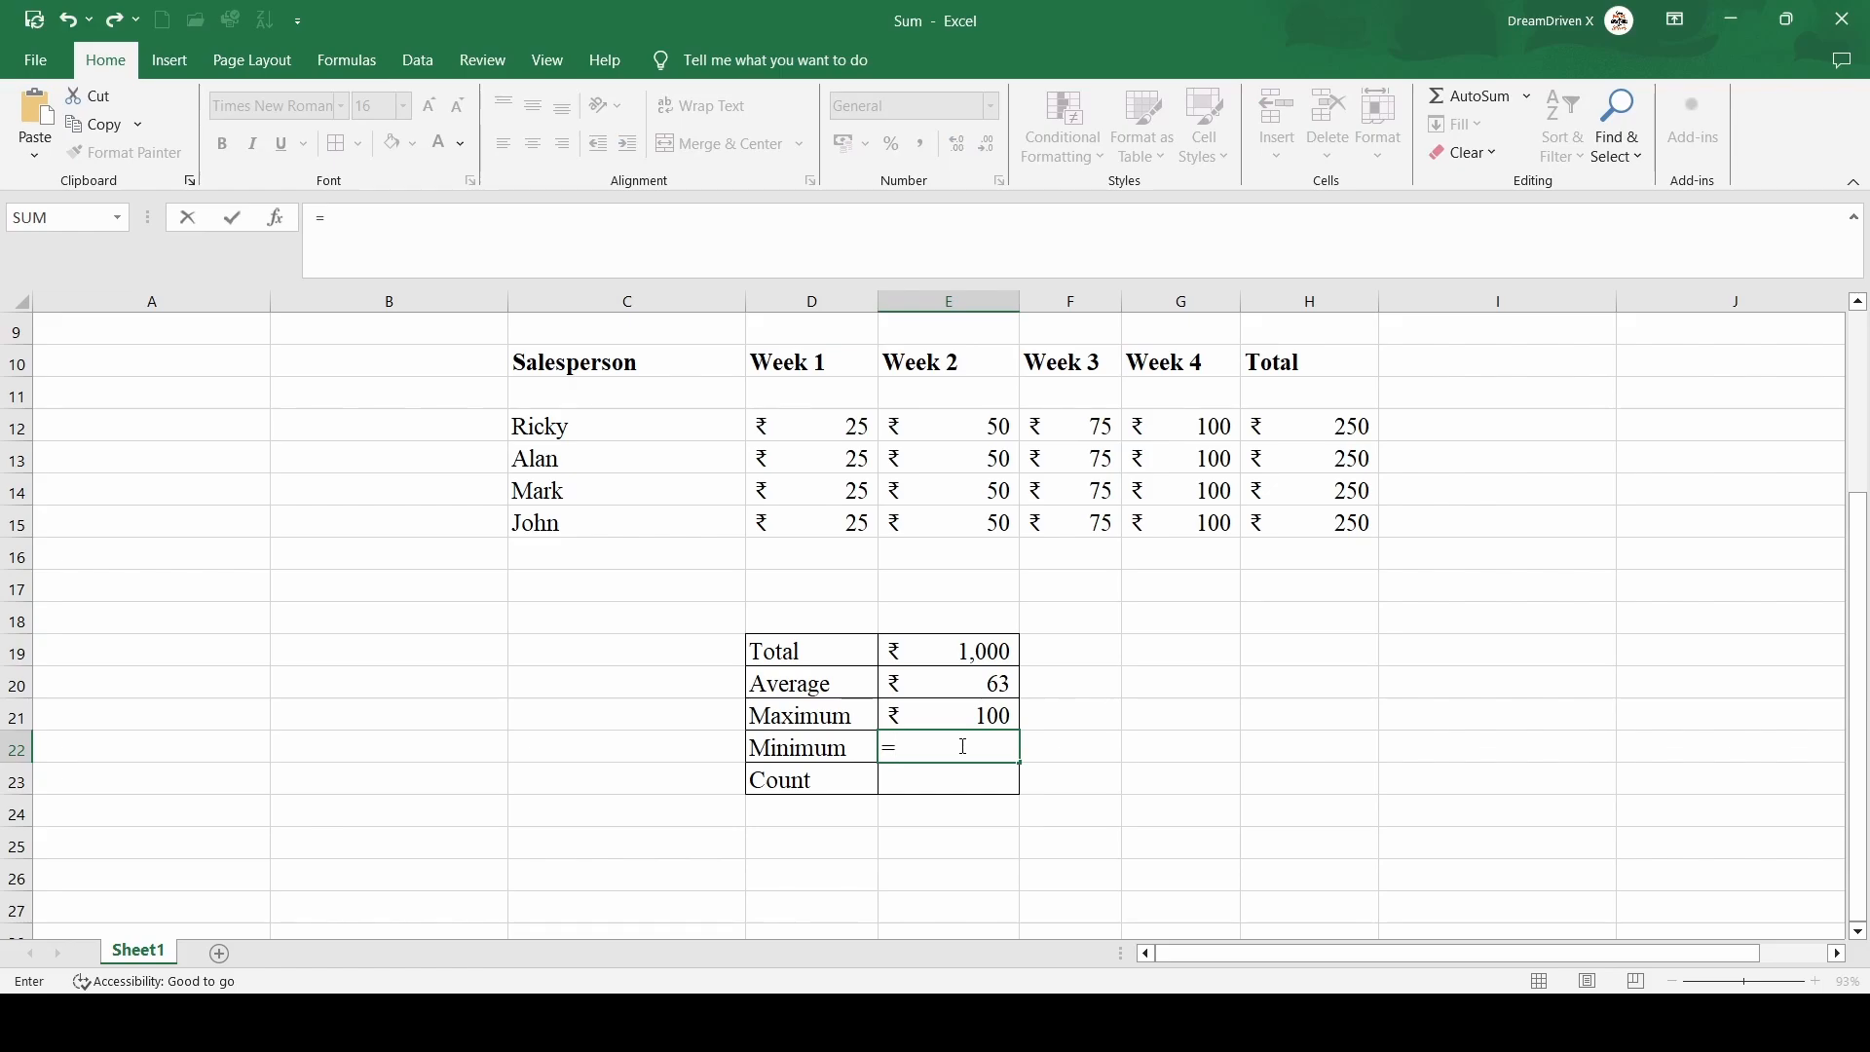
pyautogui.write('Min')
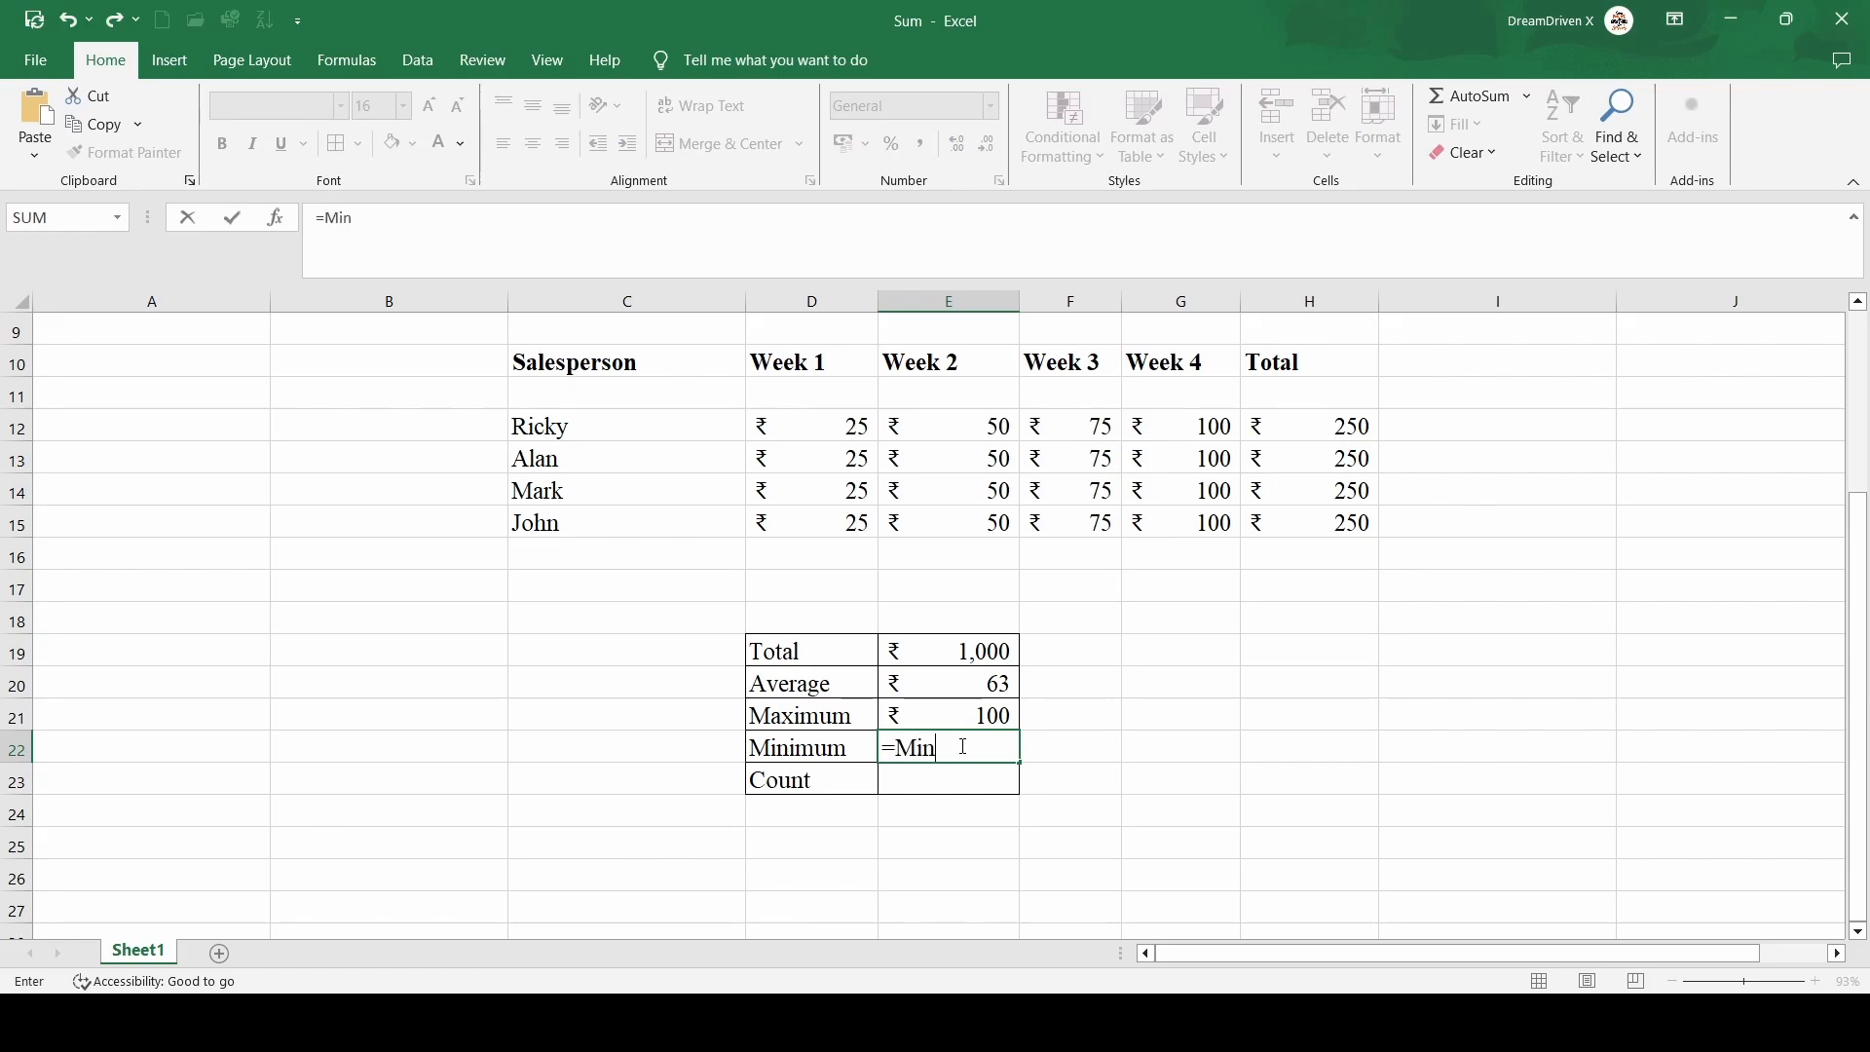
pyautogui.write('(')
pyautogui.moveTo(825, 427); pyautogui.dragTo(950, 426)
pyautogui.hotkey('shift', 'Right')
pyautogui.hotkey('shift', 'Right')
pyautogui.hotkey('shift', 'Down')
pyautogui.hotkey('shift', 'Down')
pyautogui.hotkey('shift', 'Down')
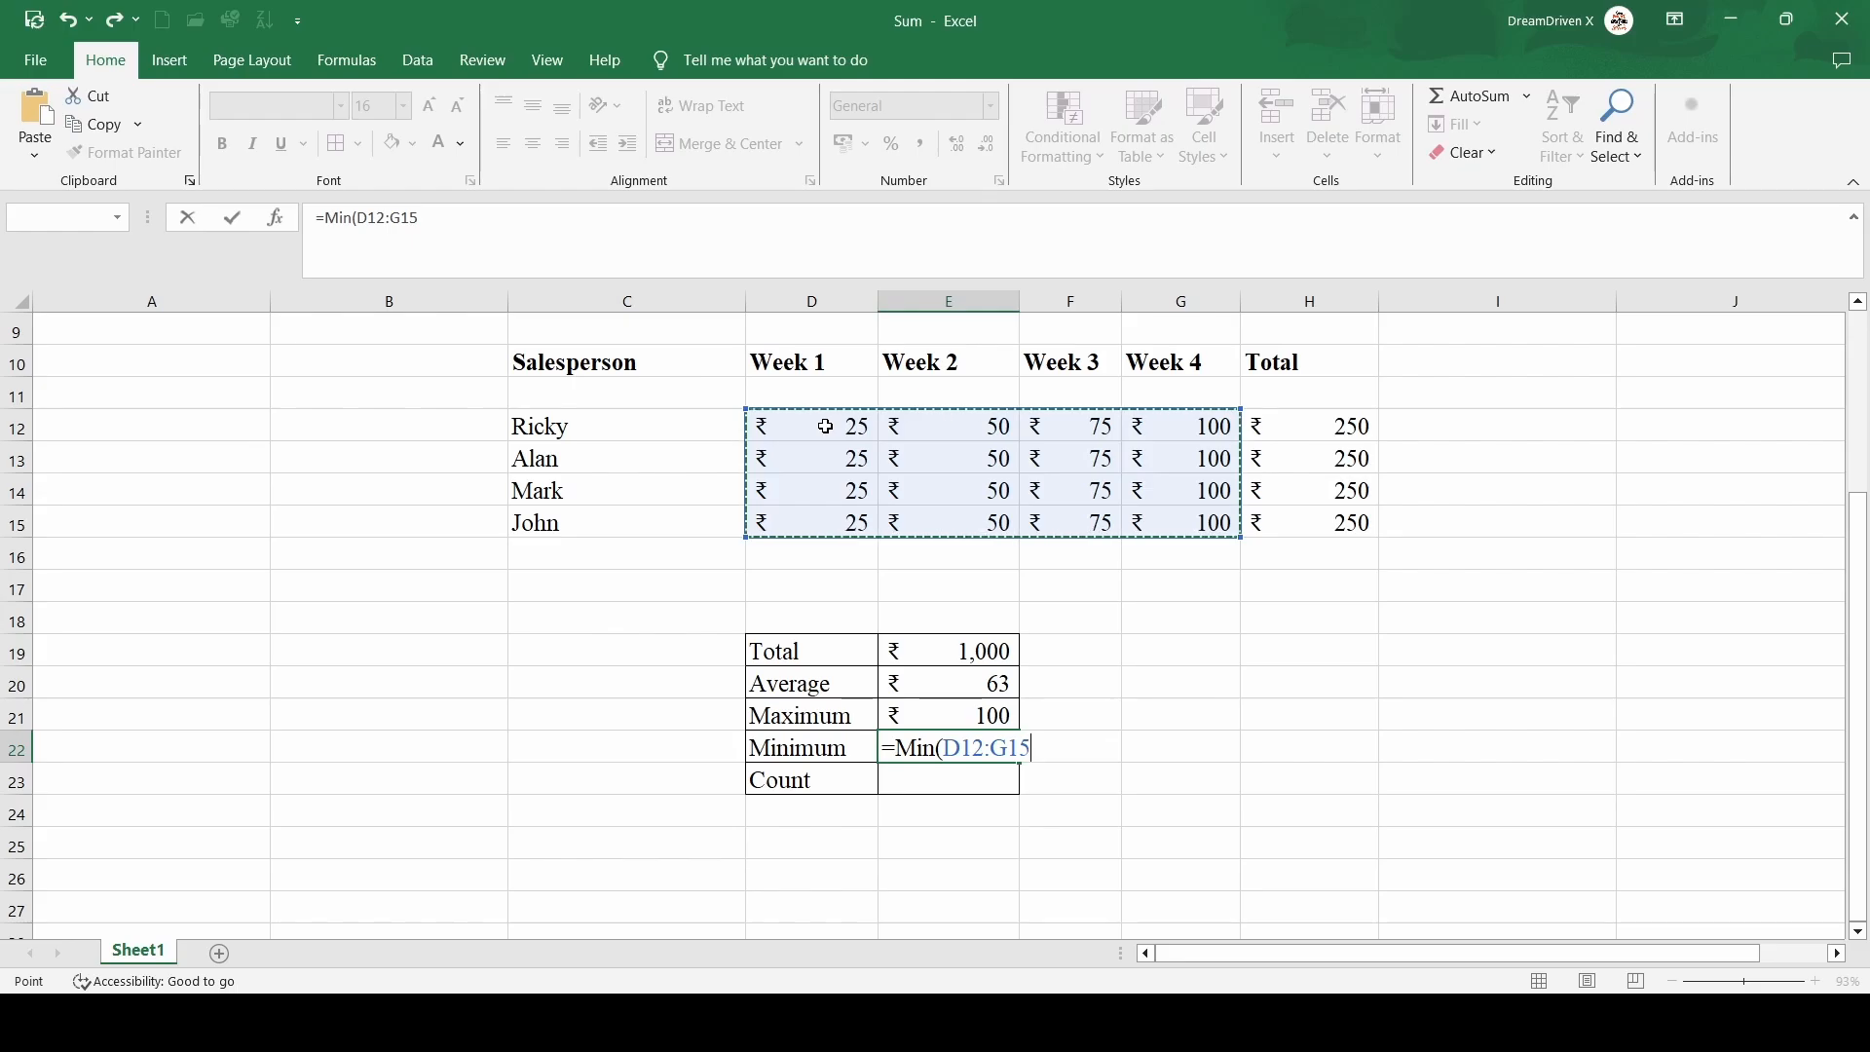
pyautogui.write(')')
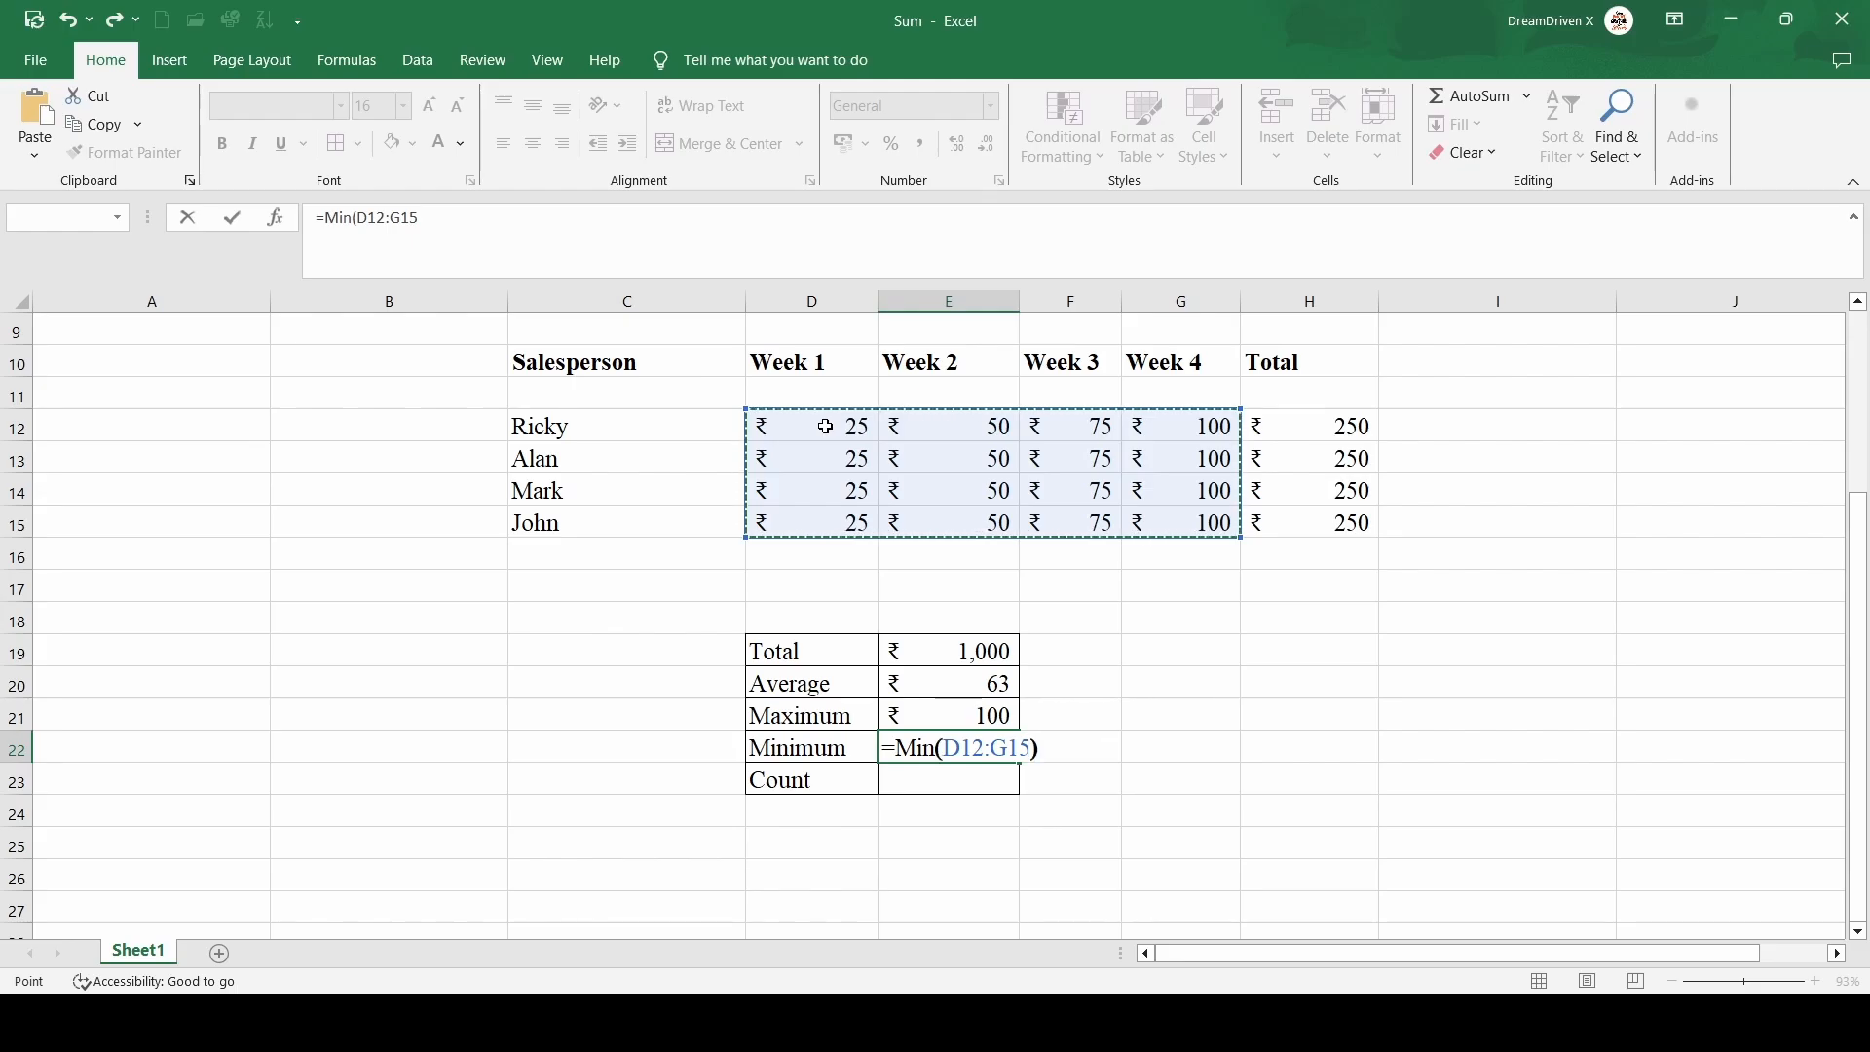
pyautogui.press('Return')
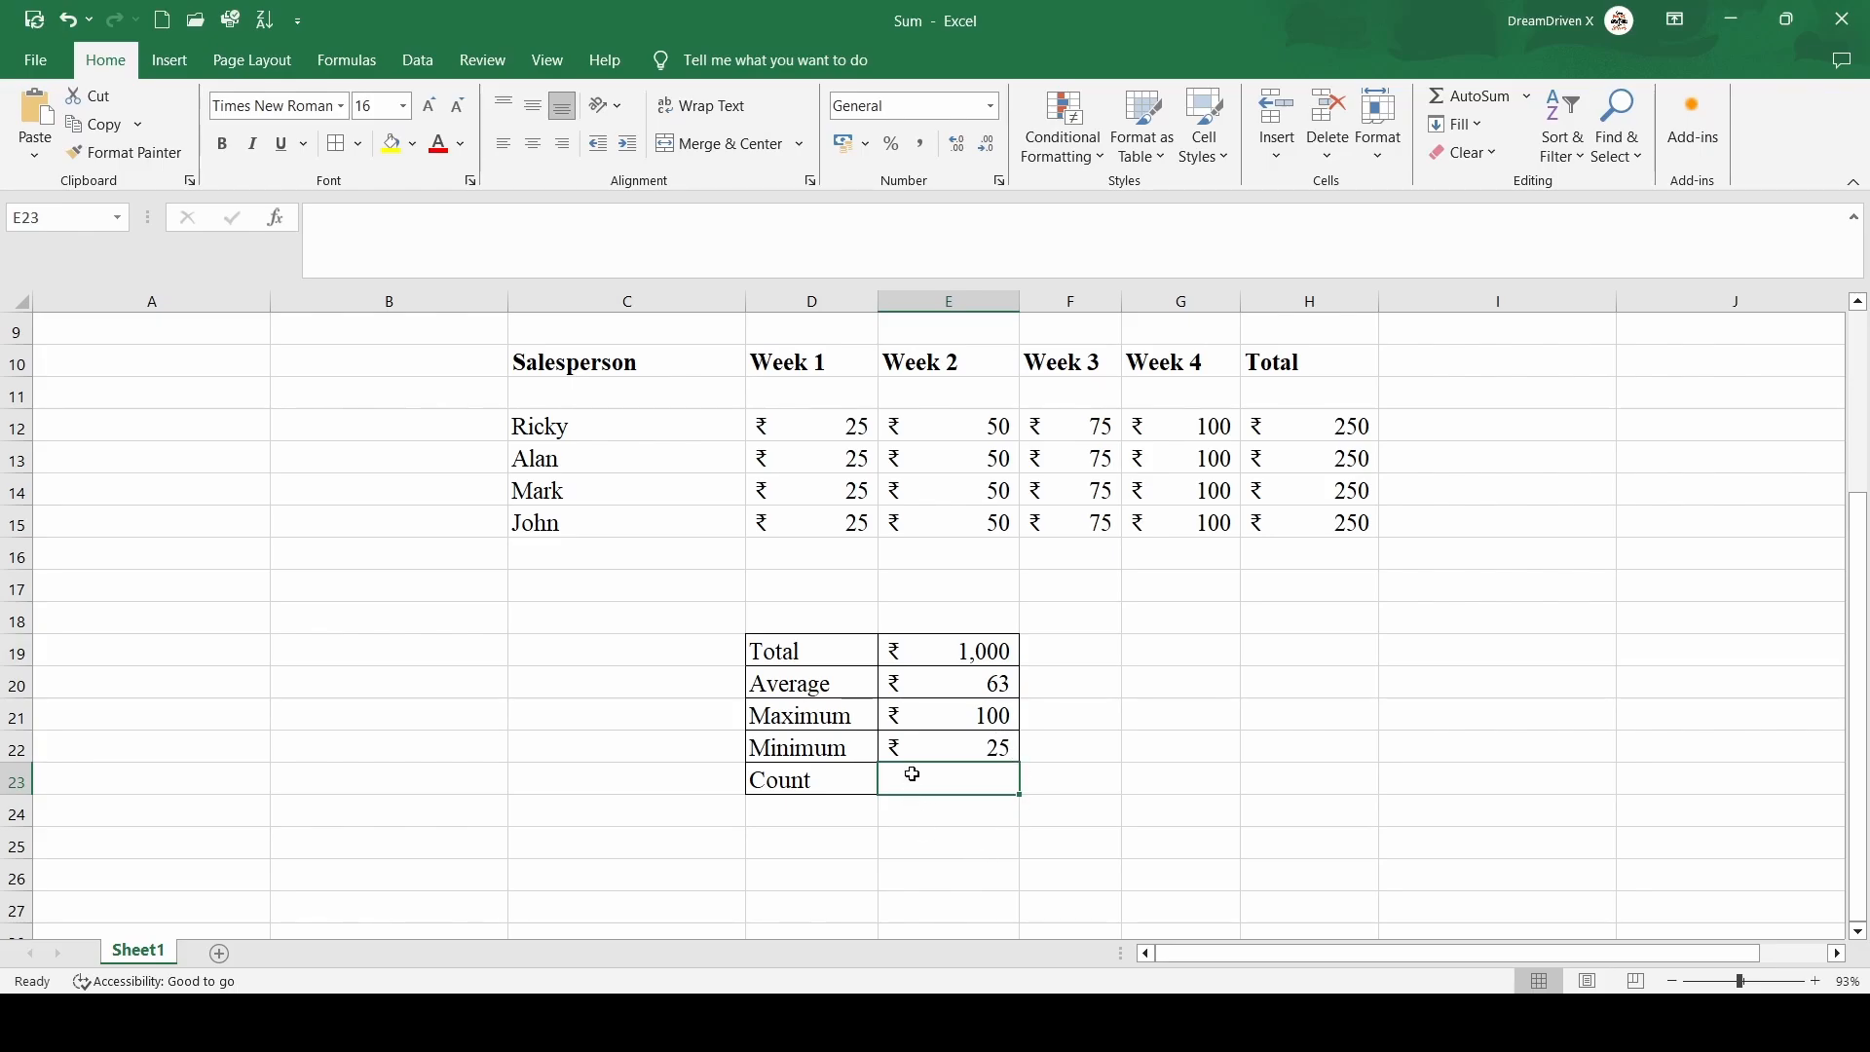
pyautogui.write('=')
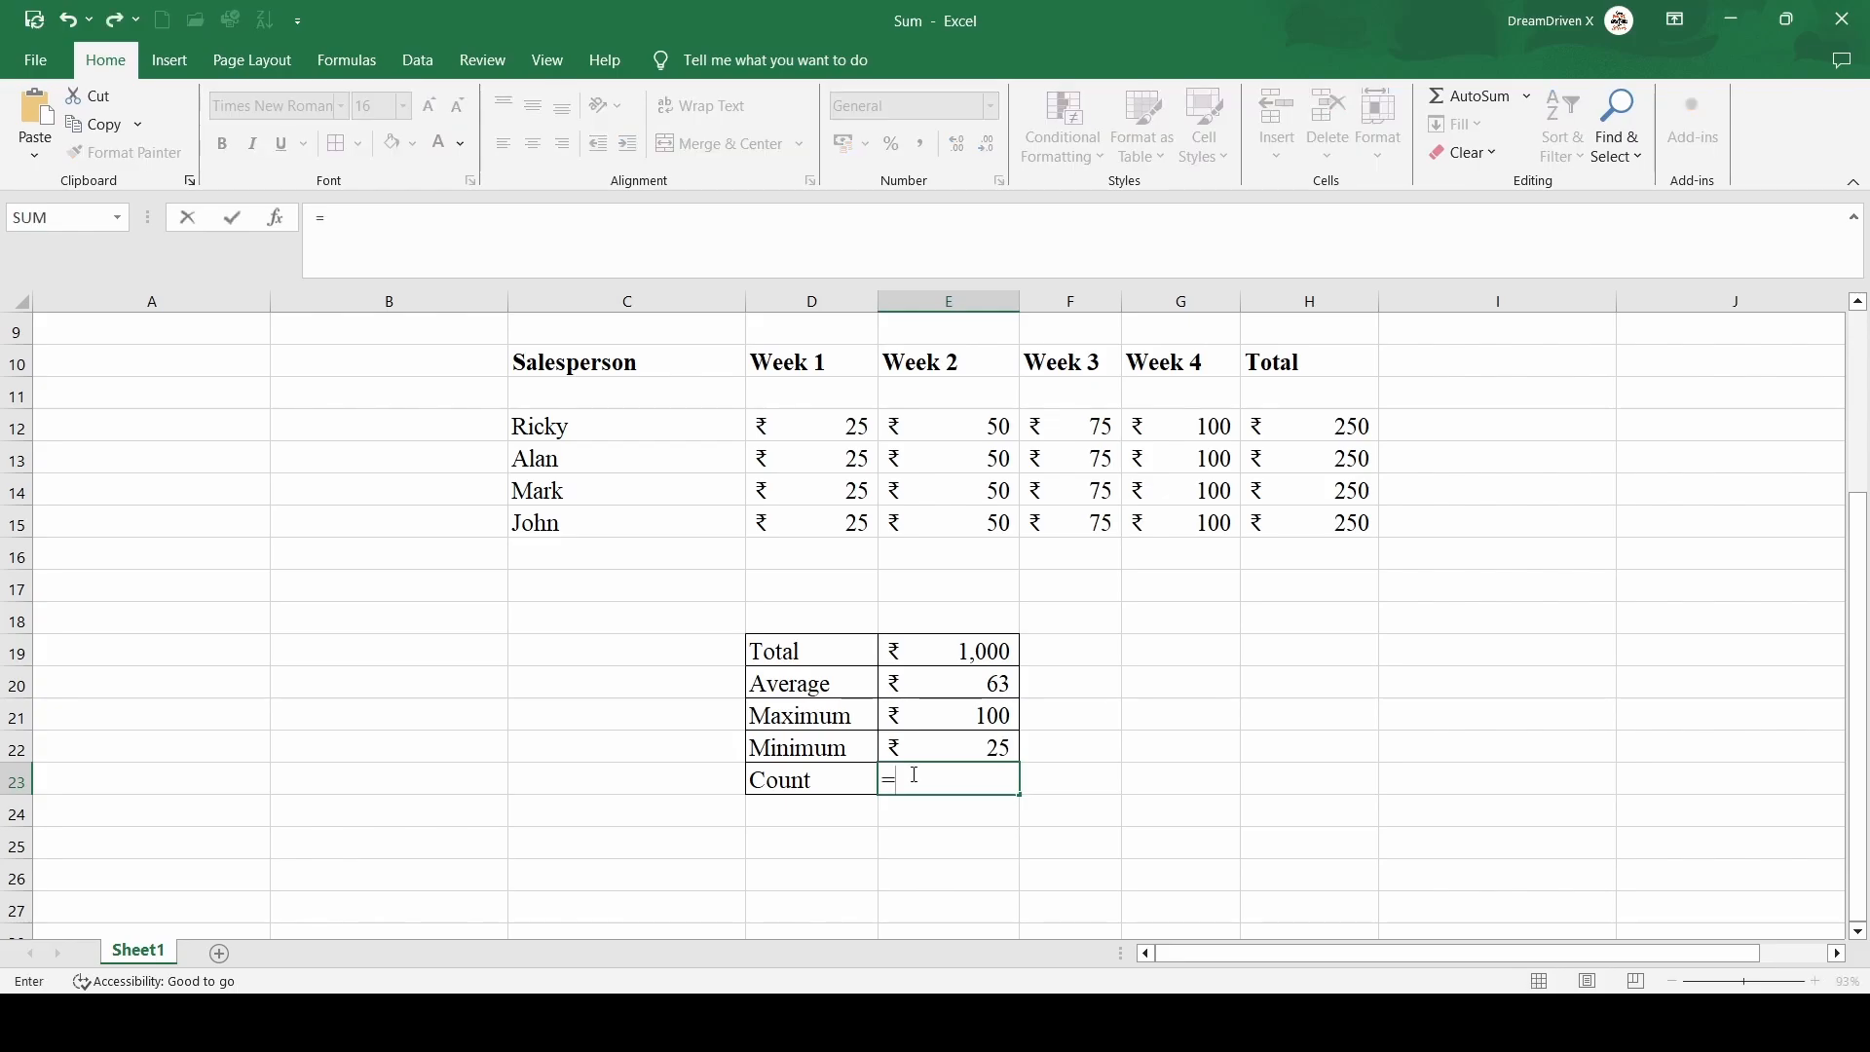
pyautogui.click(816, 426)
pyautogui.hotkey('shift', 'Down')
pyautogui.hotkey('shift', 'Down')
pyautogui.hotkey('shift', 'Down')
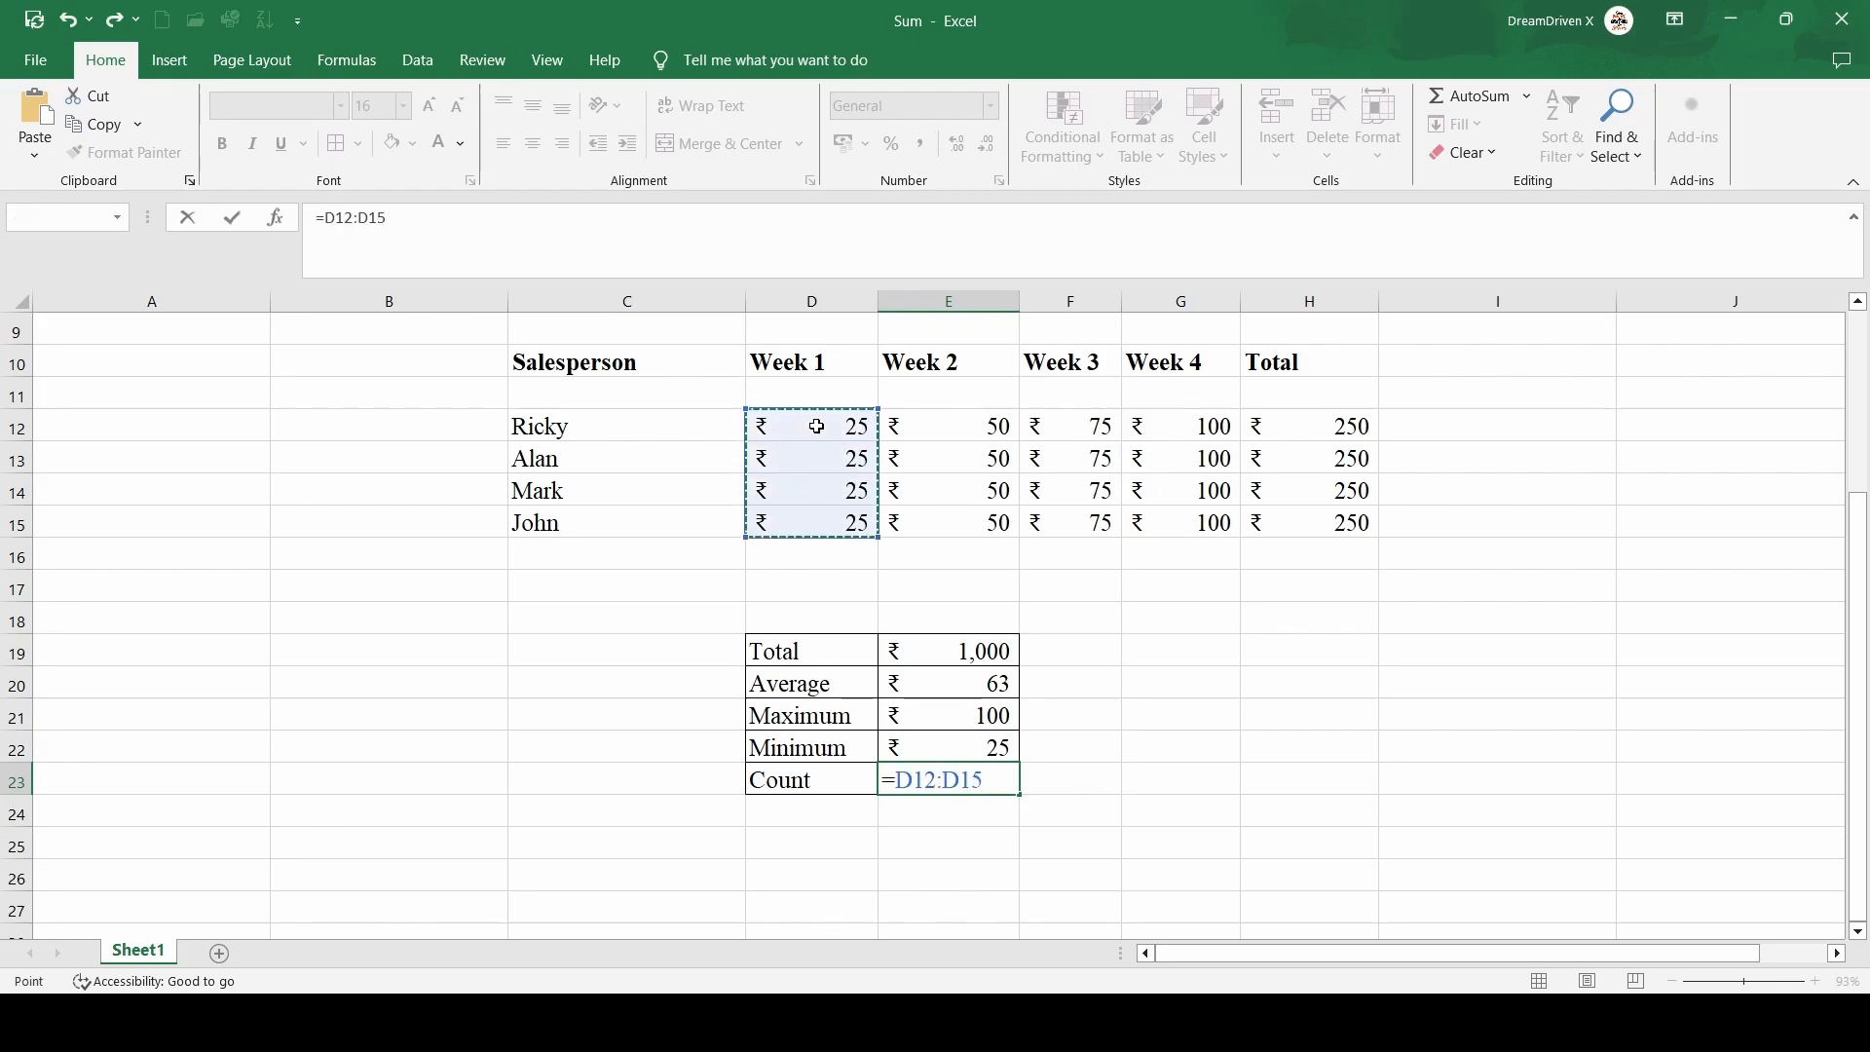
pyautogui.hotkey('shift', 'Right')
pyautogui.hotkey('shift', 'Right')
pyautogui.hotkey('shift', 'Right')
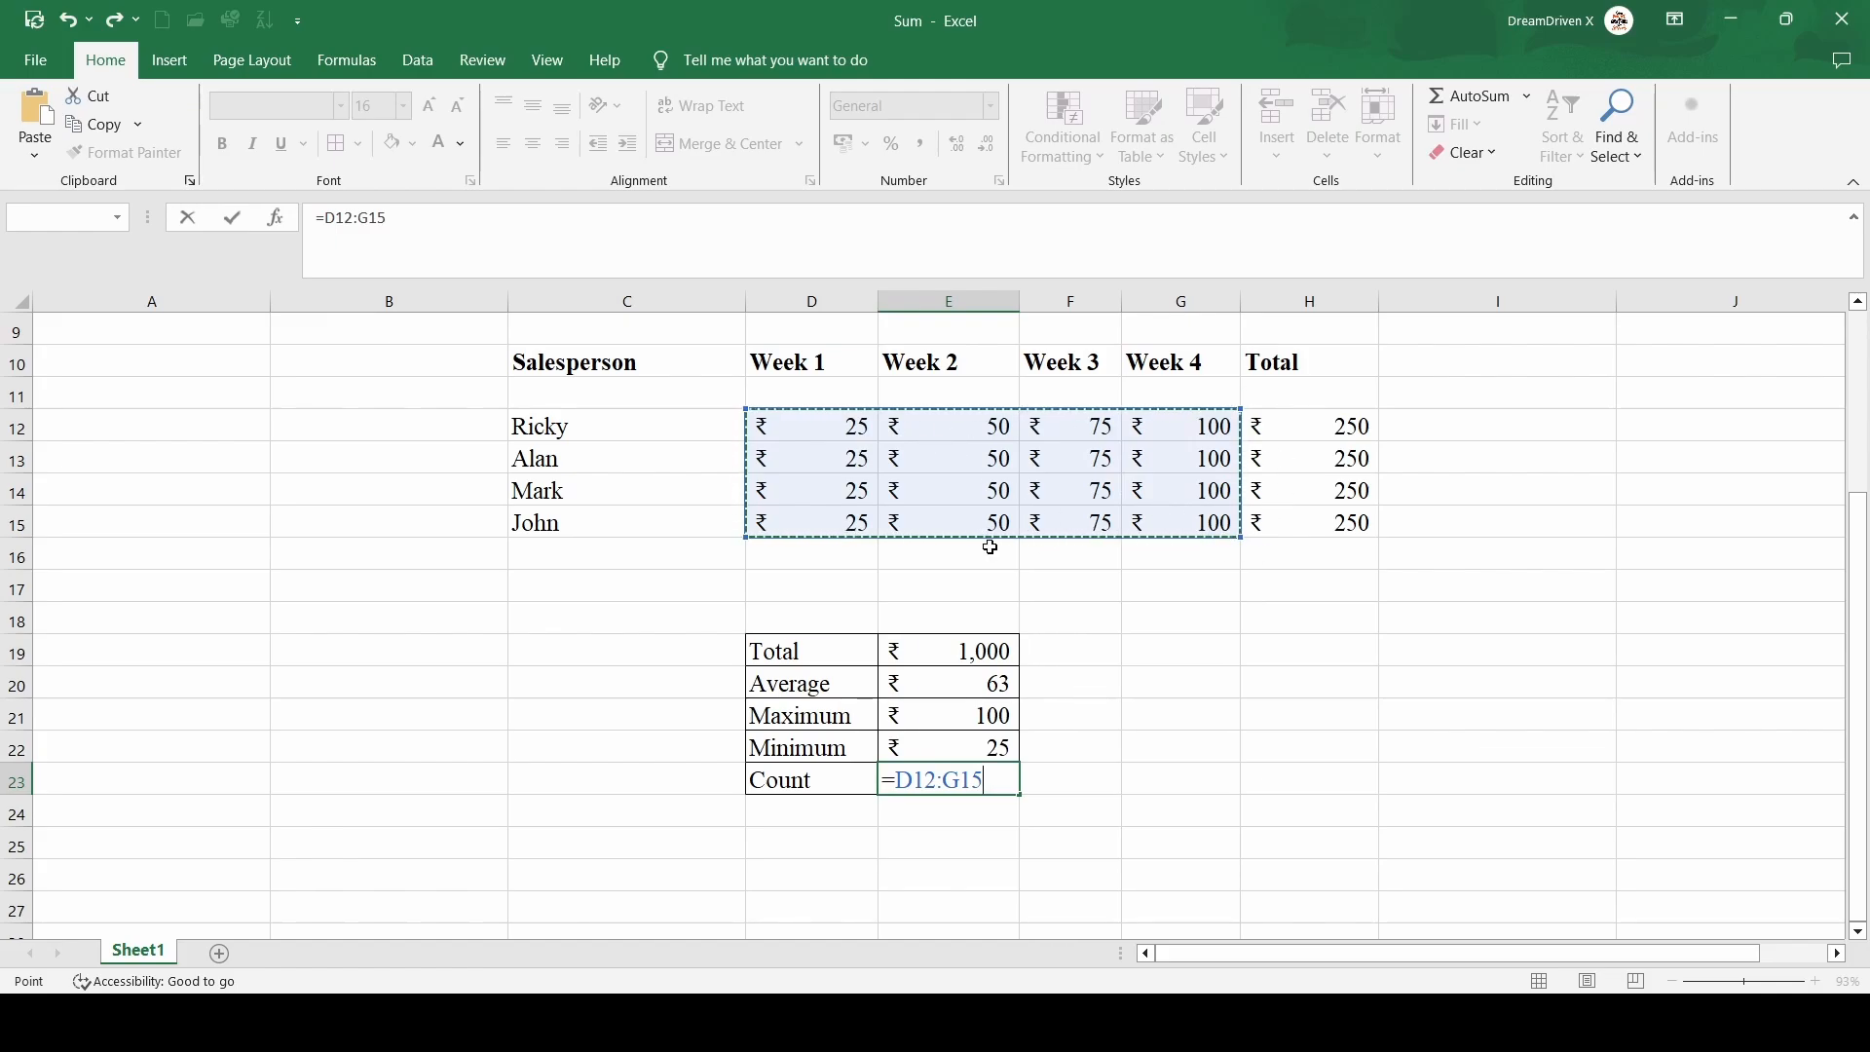
pyautogui.press('BackSpace')
pyautogui.press('BackSpace')
pyautogui.press('BackSpace')
pyautogui.press('BackSpace')
pyautogui.press('BackSpace')
pyautogui.press('BackSpace')
pyautogui.press('BackSpace')
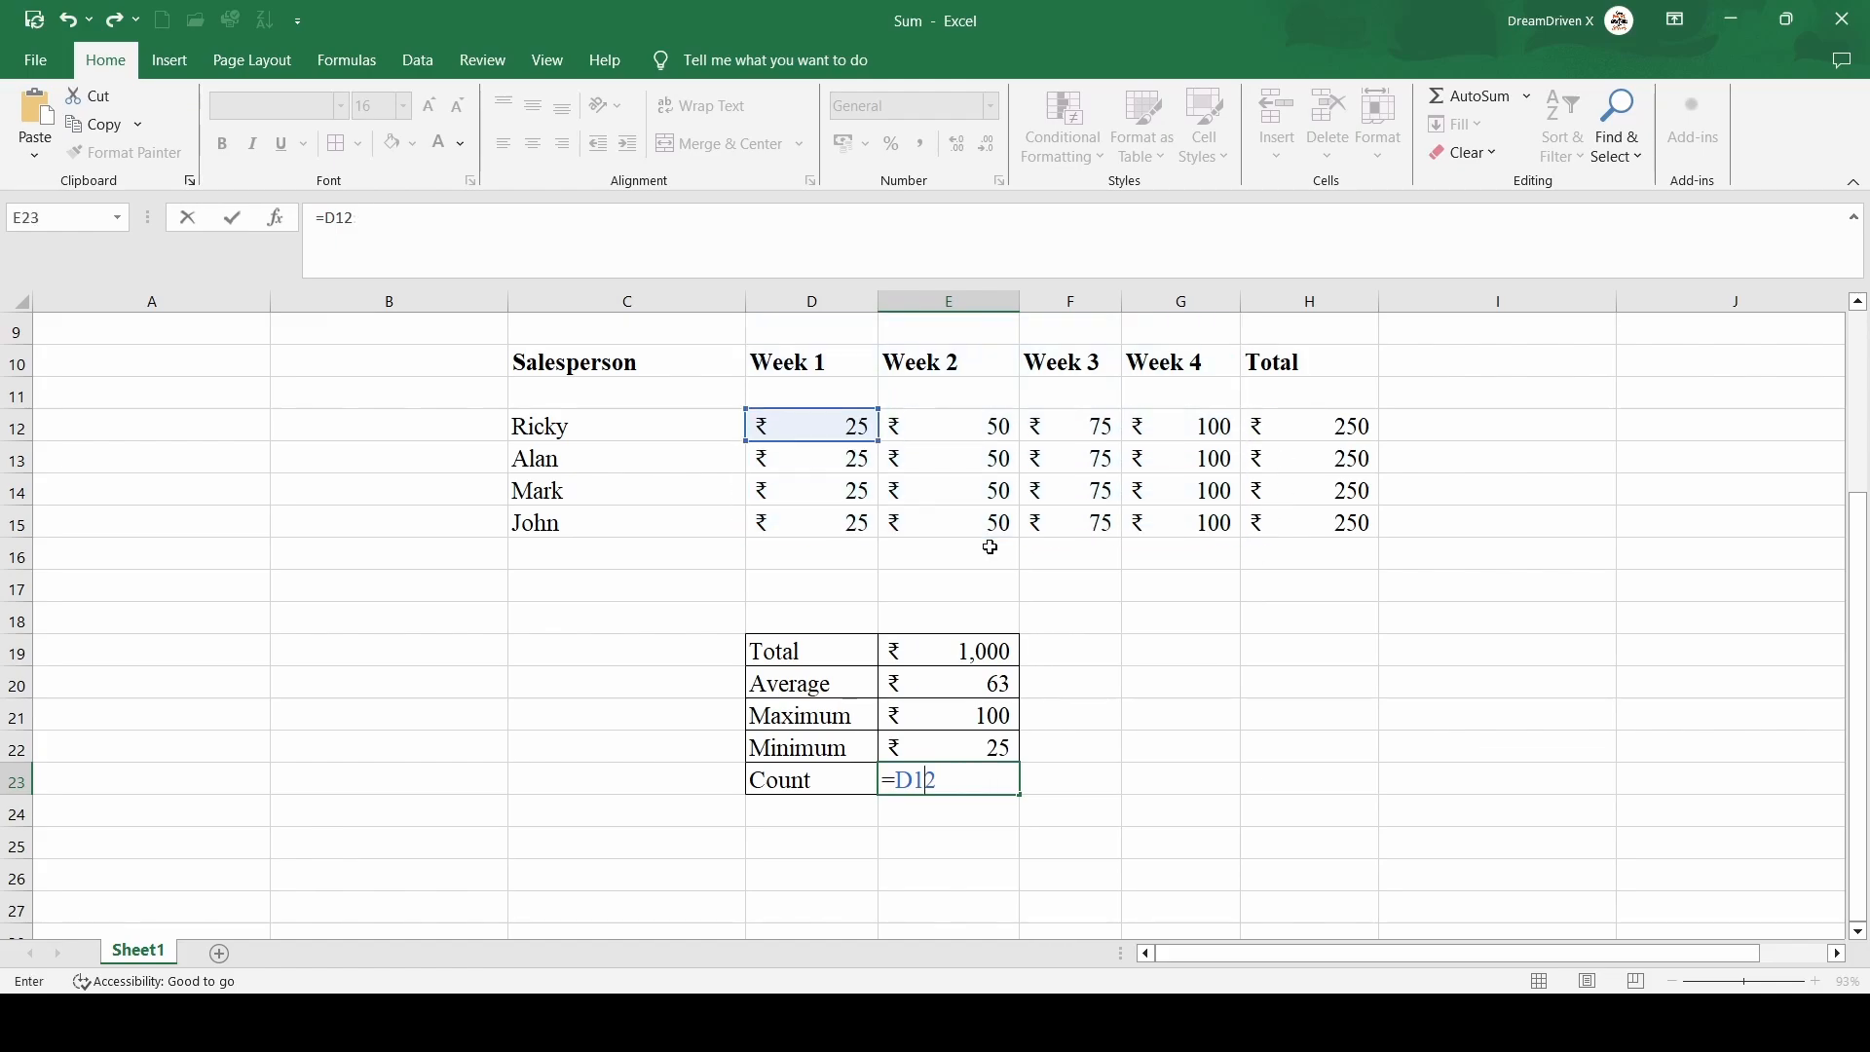
# Enter =COUNT(D12:G15) in E23 beside Count to count the weekly sales entries
pyautogui.write('C')
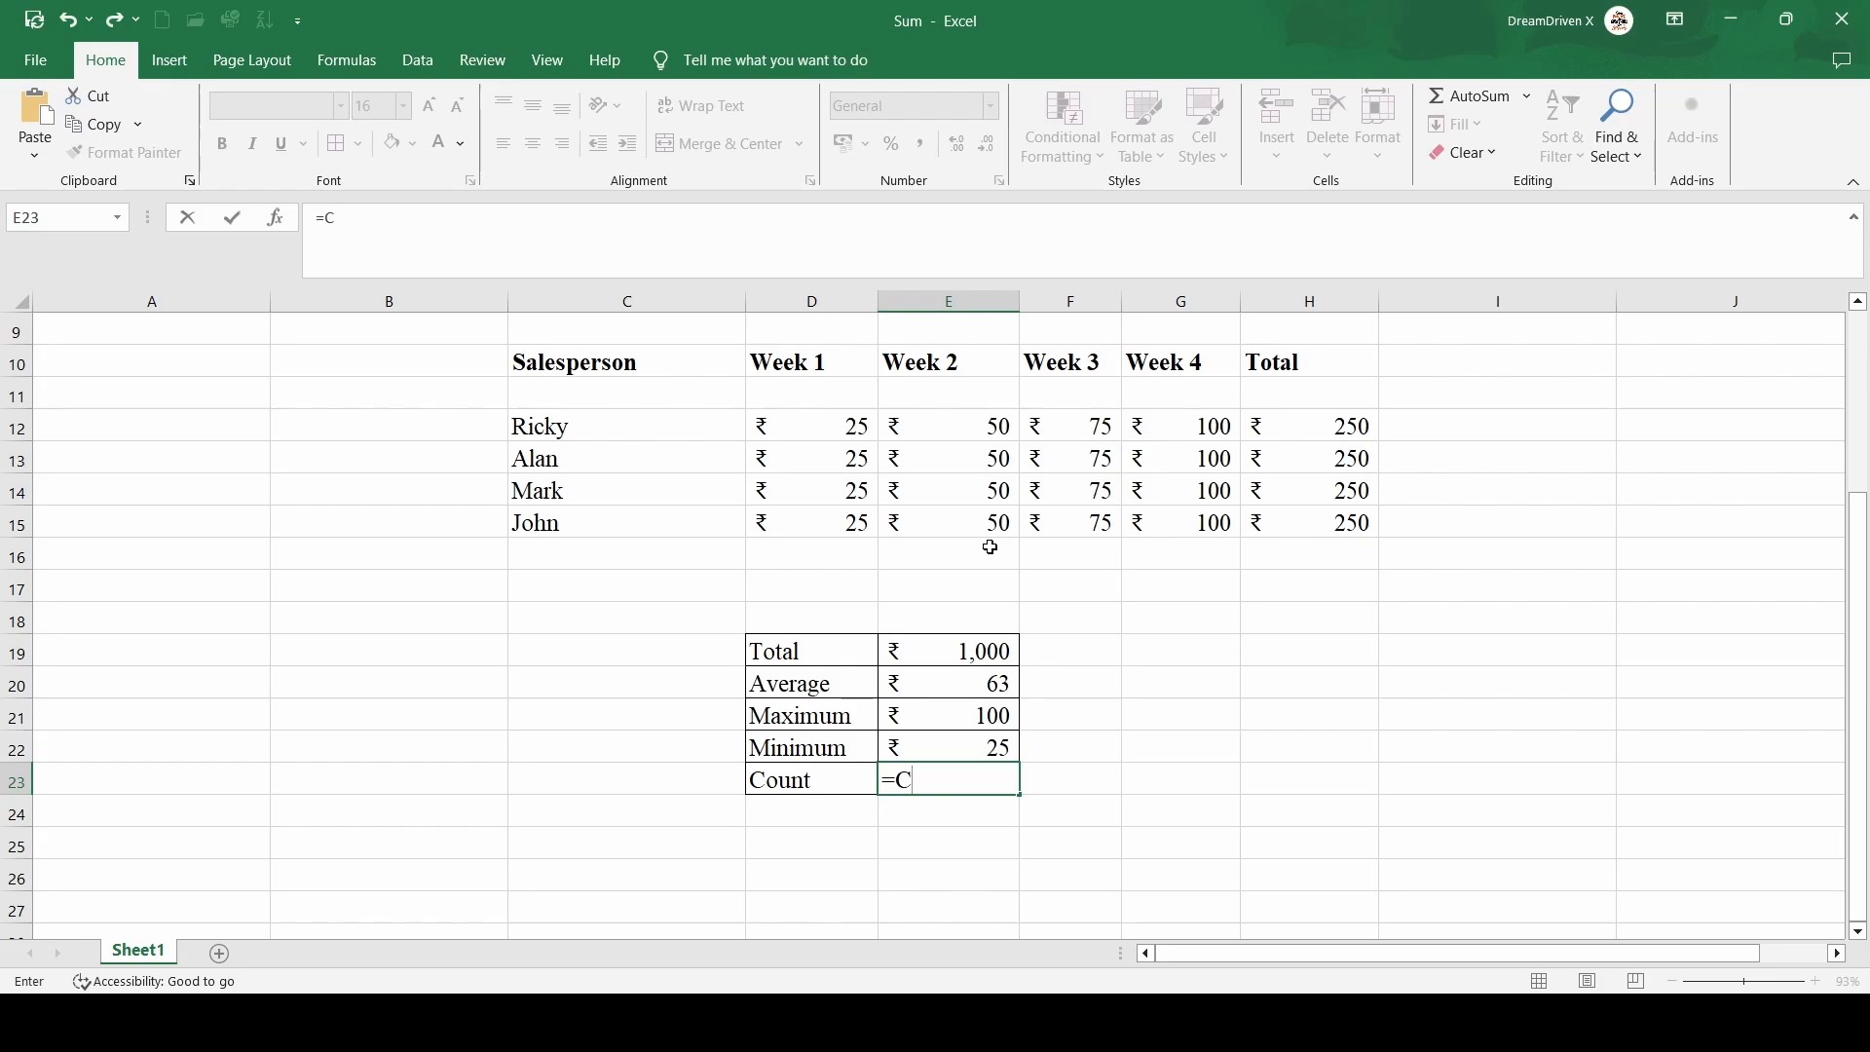
pyautogui.write('ount')
pyautogui.press('Tab')
pyautogui.click(844, 421)
pyautogui.hotkey('shift', 'Right')
pyautogui.hotkey('shift', 'Right')
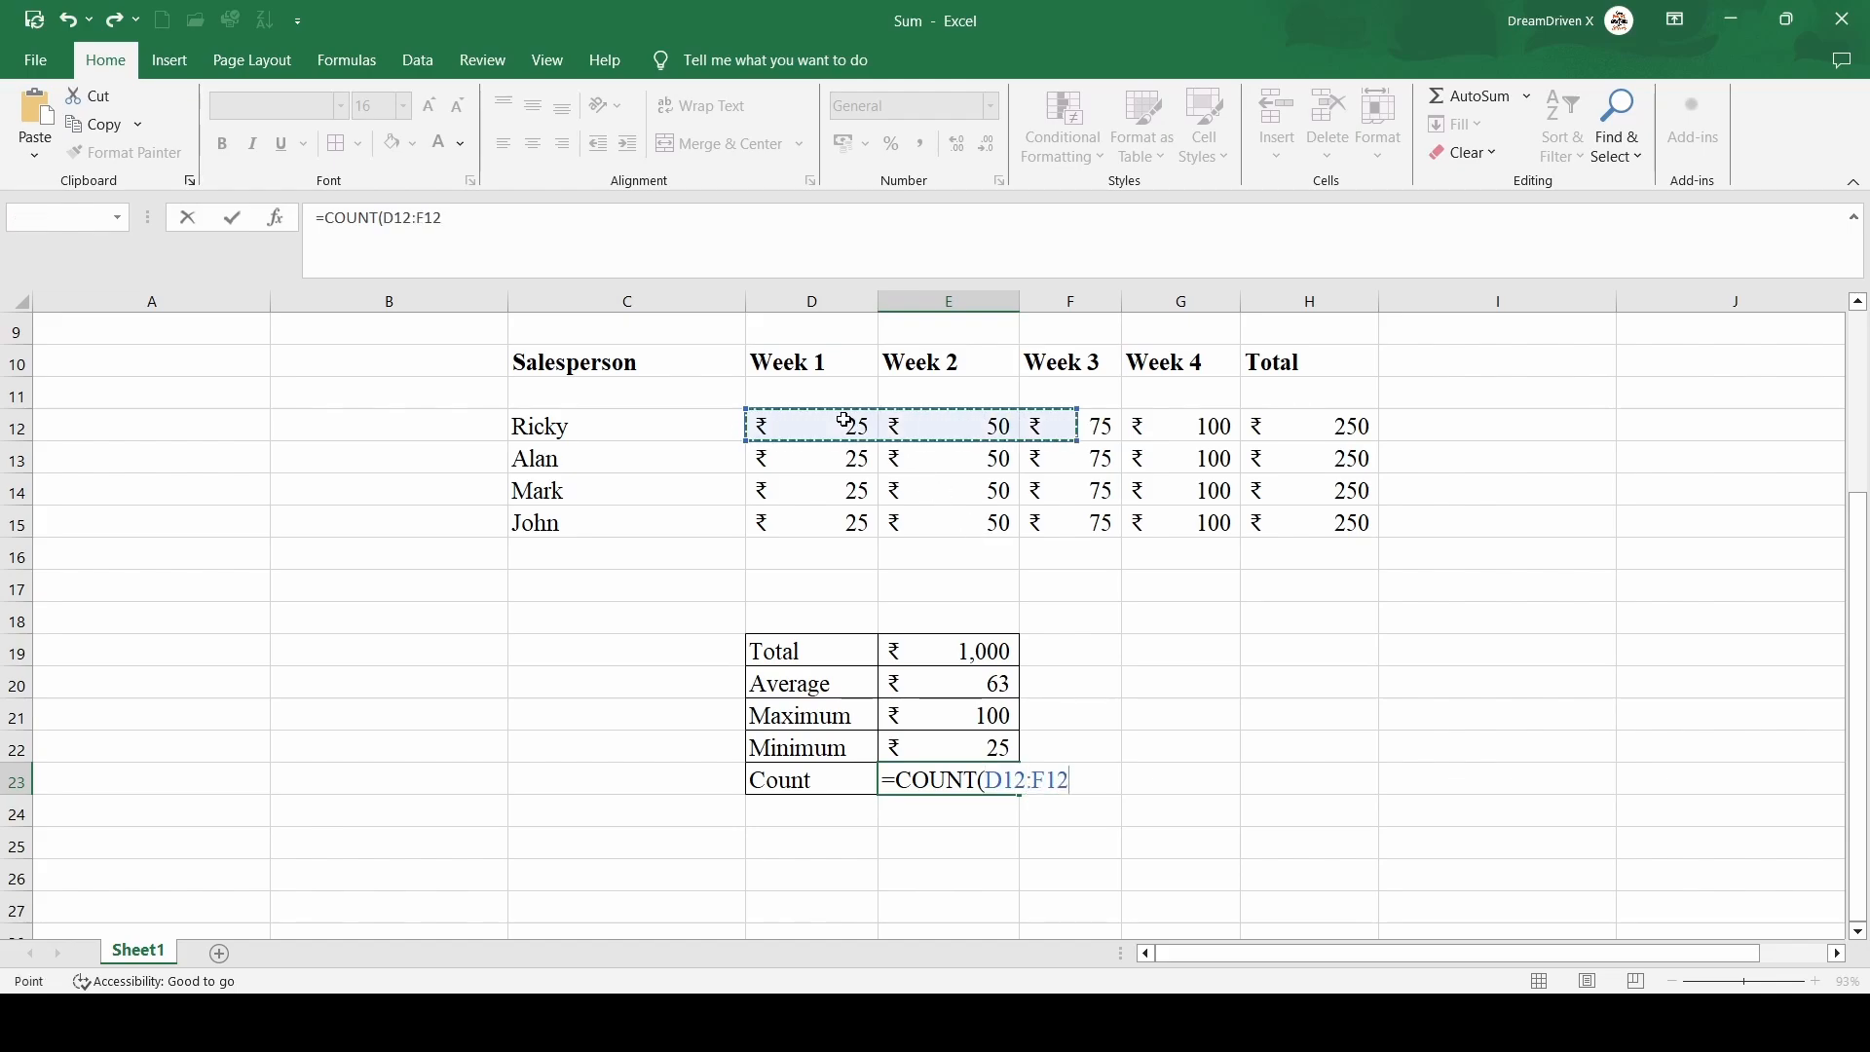
pyautogui.hotkey('shift', 'Right')
pyautogui.hotkey('shift', 'Down')
pyautogui.hotkey('shift', 'Down')
pyautogui.hotkey('shift', 'Down')
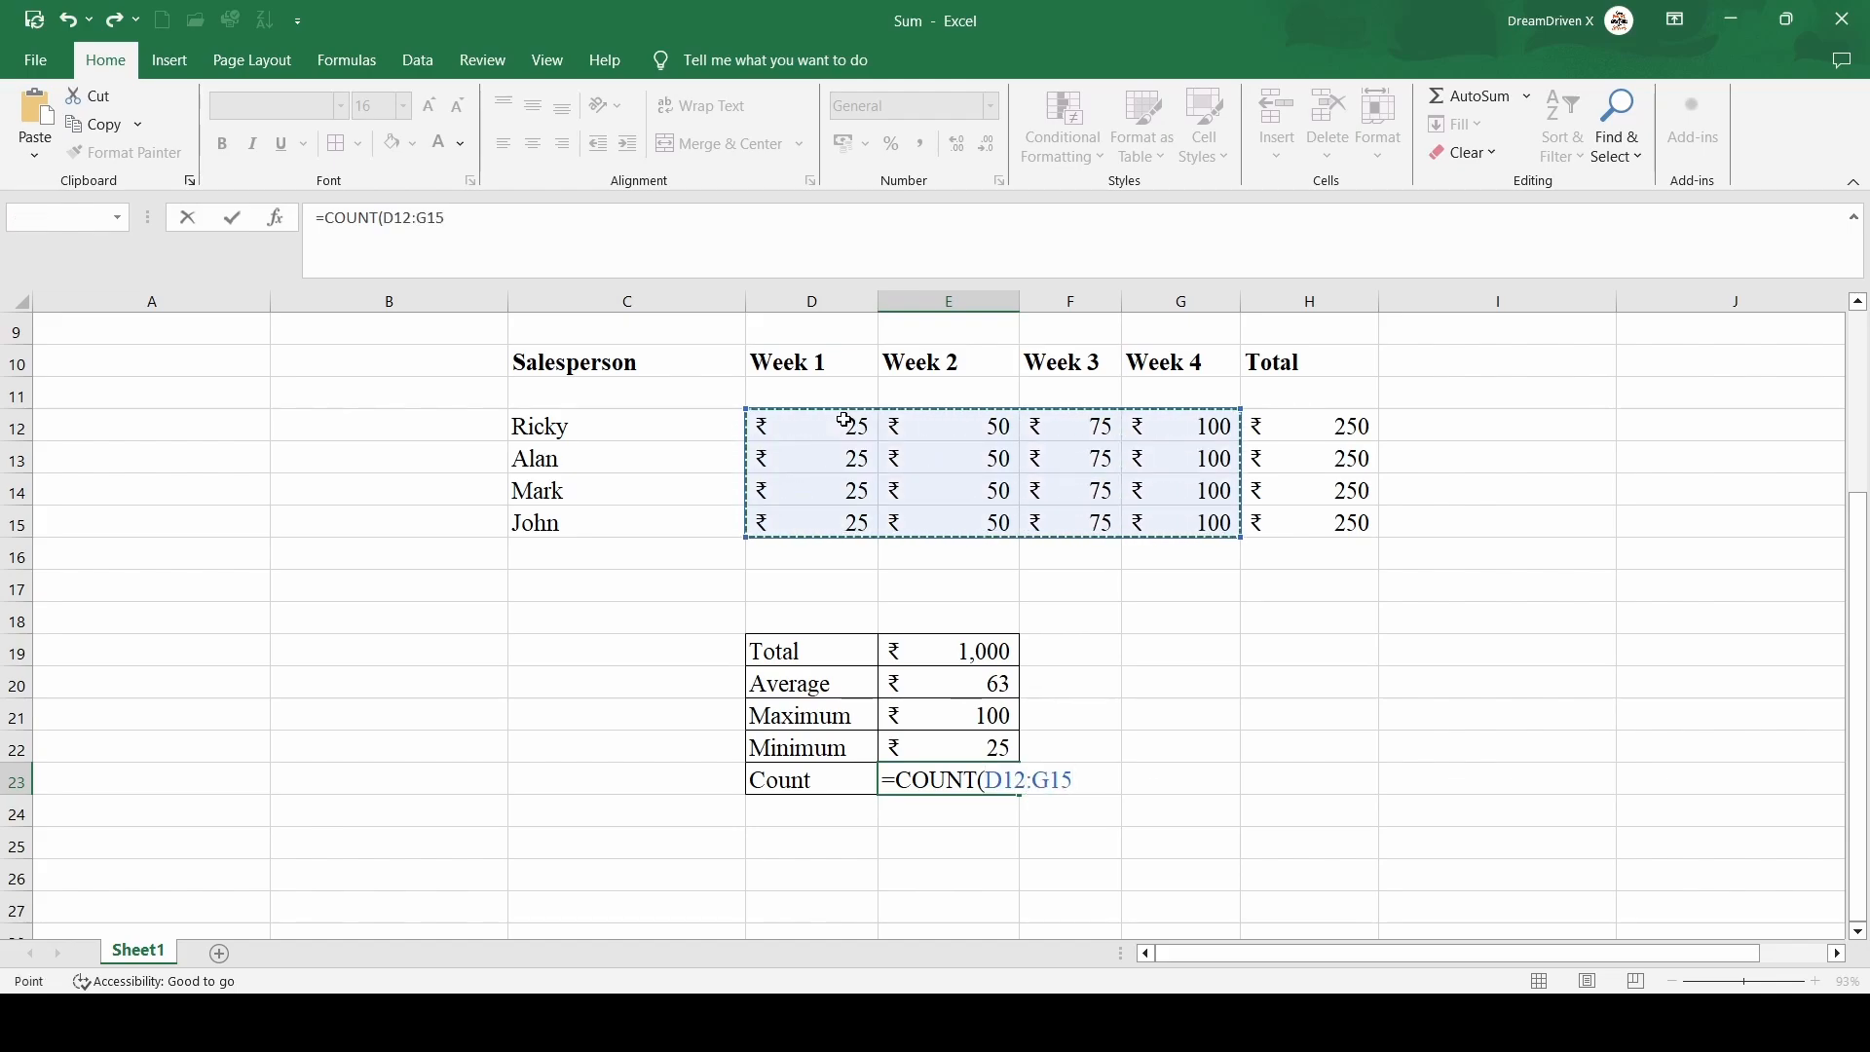
pyautogui.write(')')
pyautogui.press('Return')
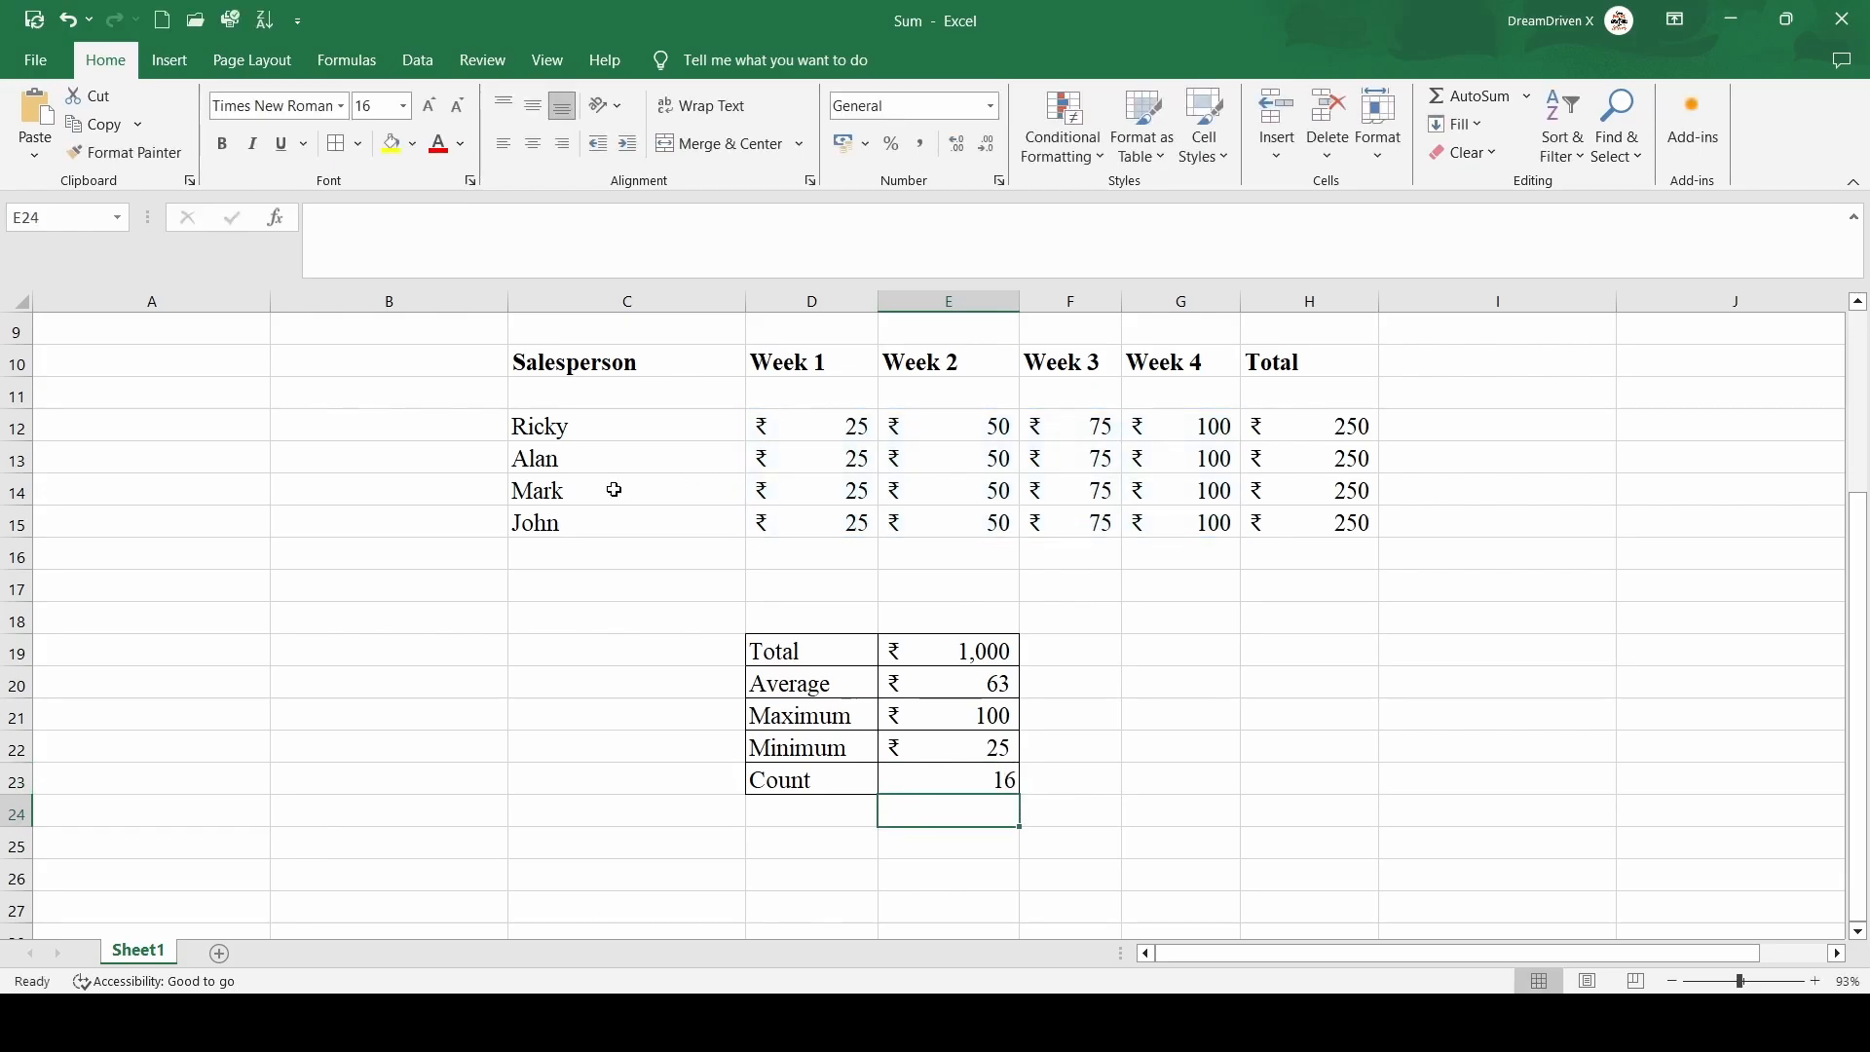
# Bold the summary labels Total, Average, Maximum, Minimum and Count in D19:D23
pyautogui.click(796, 646)
pyautogui.hotkey('shift', 'Down')
pyautogui.hotkey('shift', 'Down')
pyautogui.hotkey('shift', 'Down')
pyautogui.hotkey('shift', 'Down')
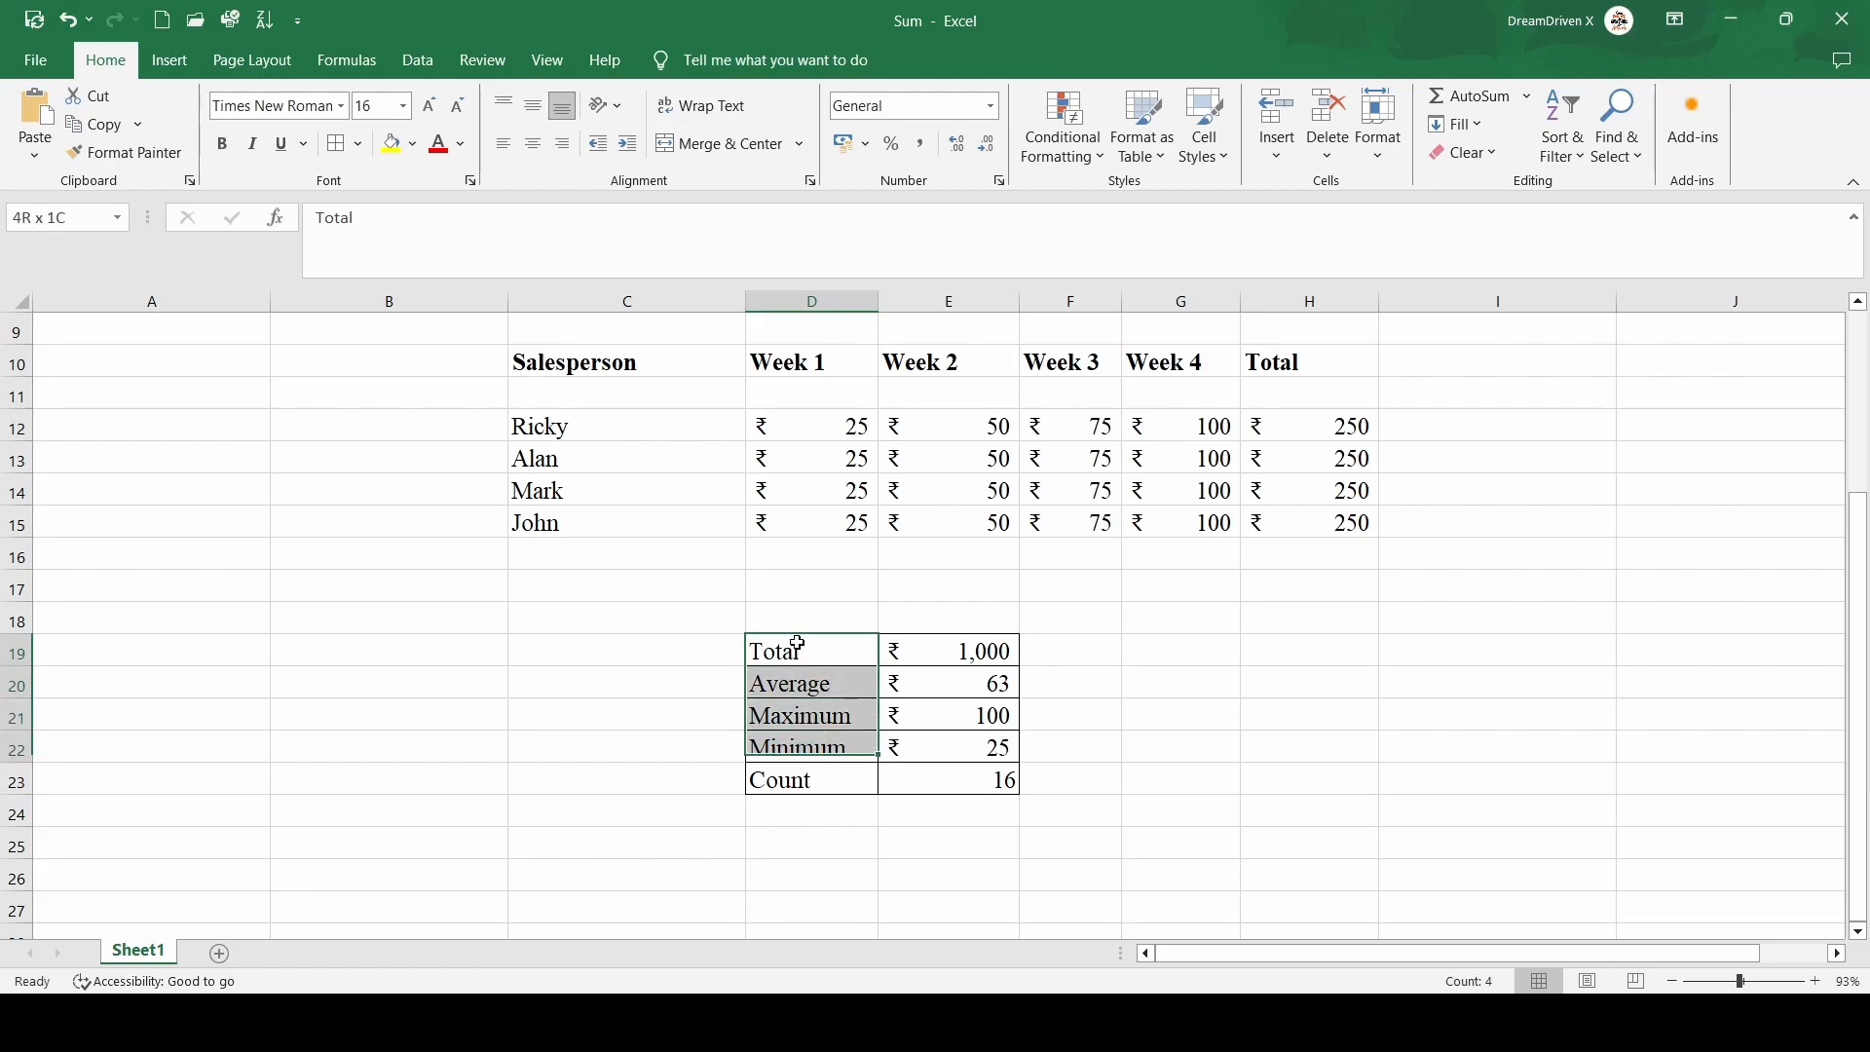
pyautogui.hotkey('ctrl', 'b')
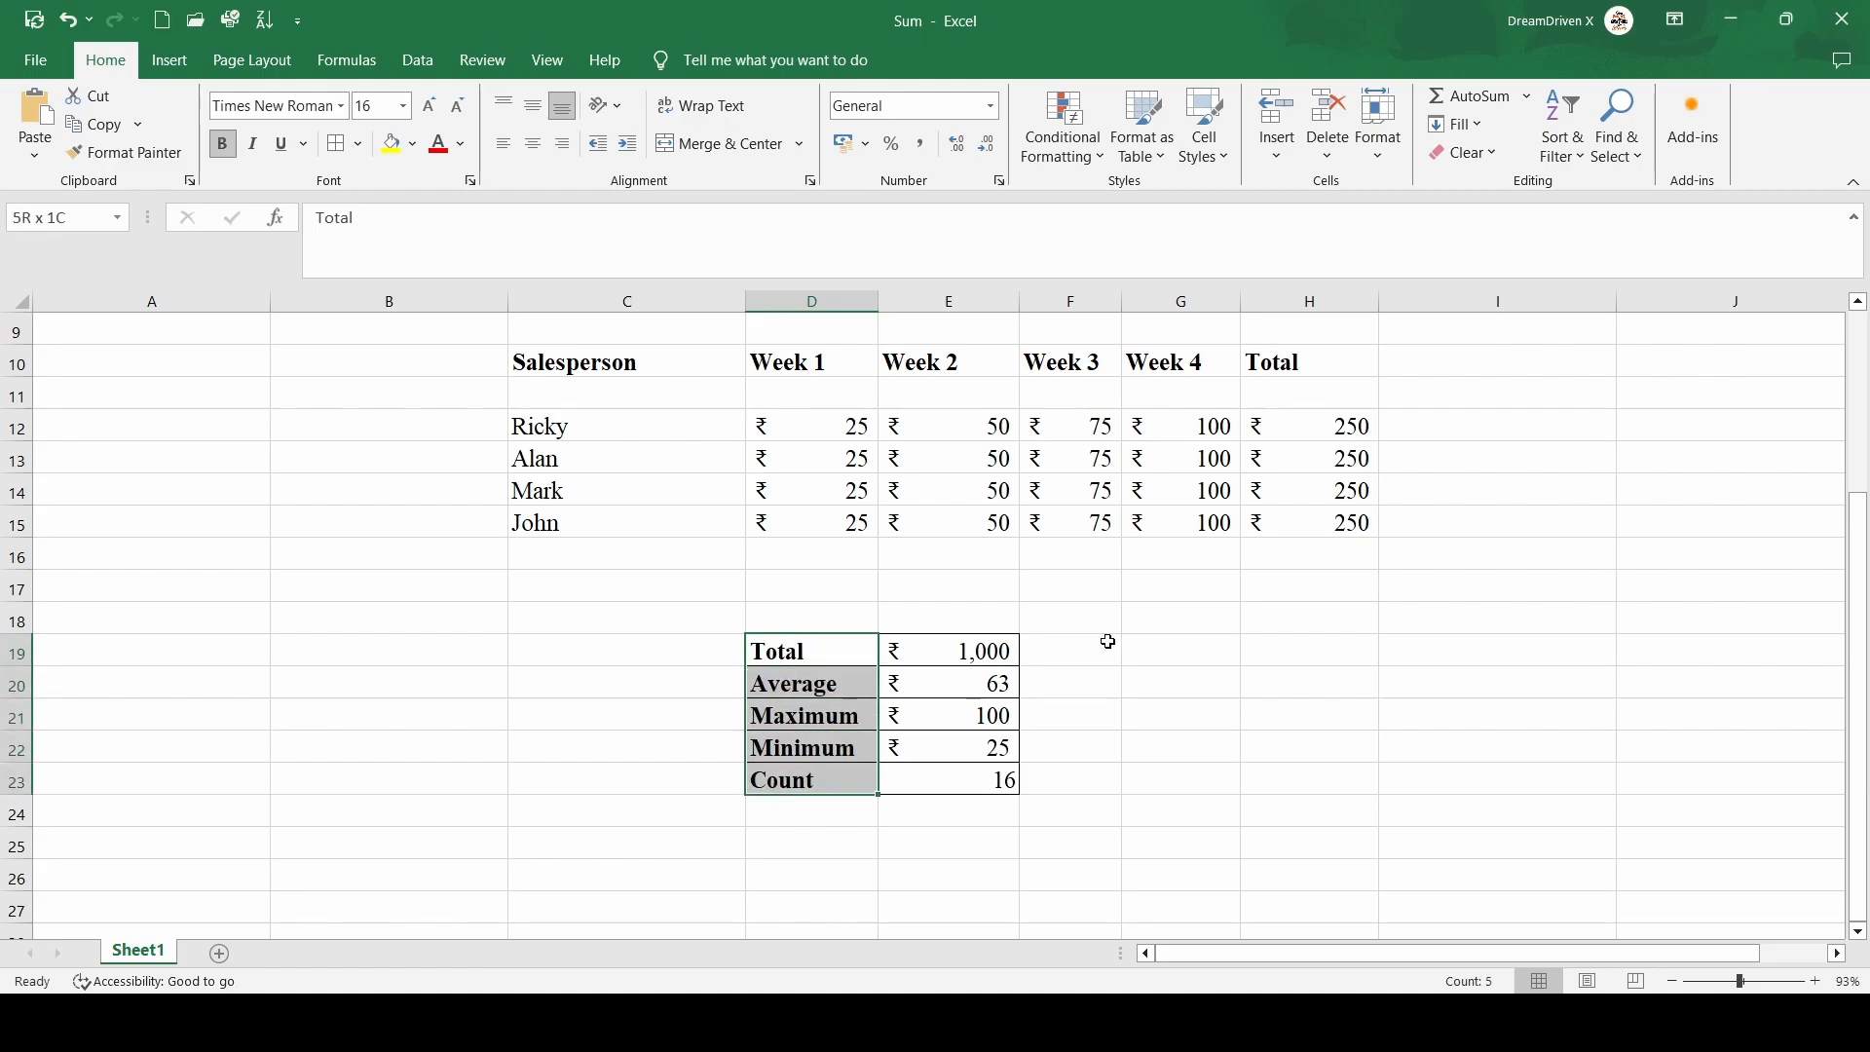
# Review the TODAY formula in the date cell beside Date at the top of the sheet
pyautogui.scroll(3, 1145, 641)
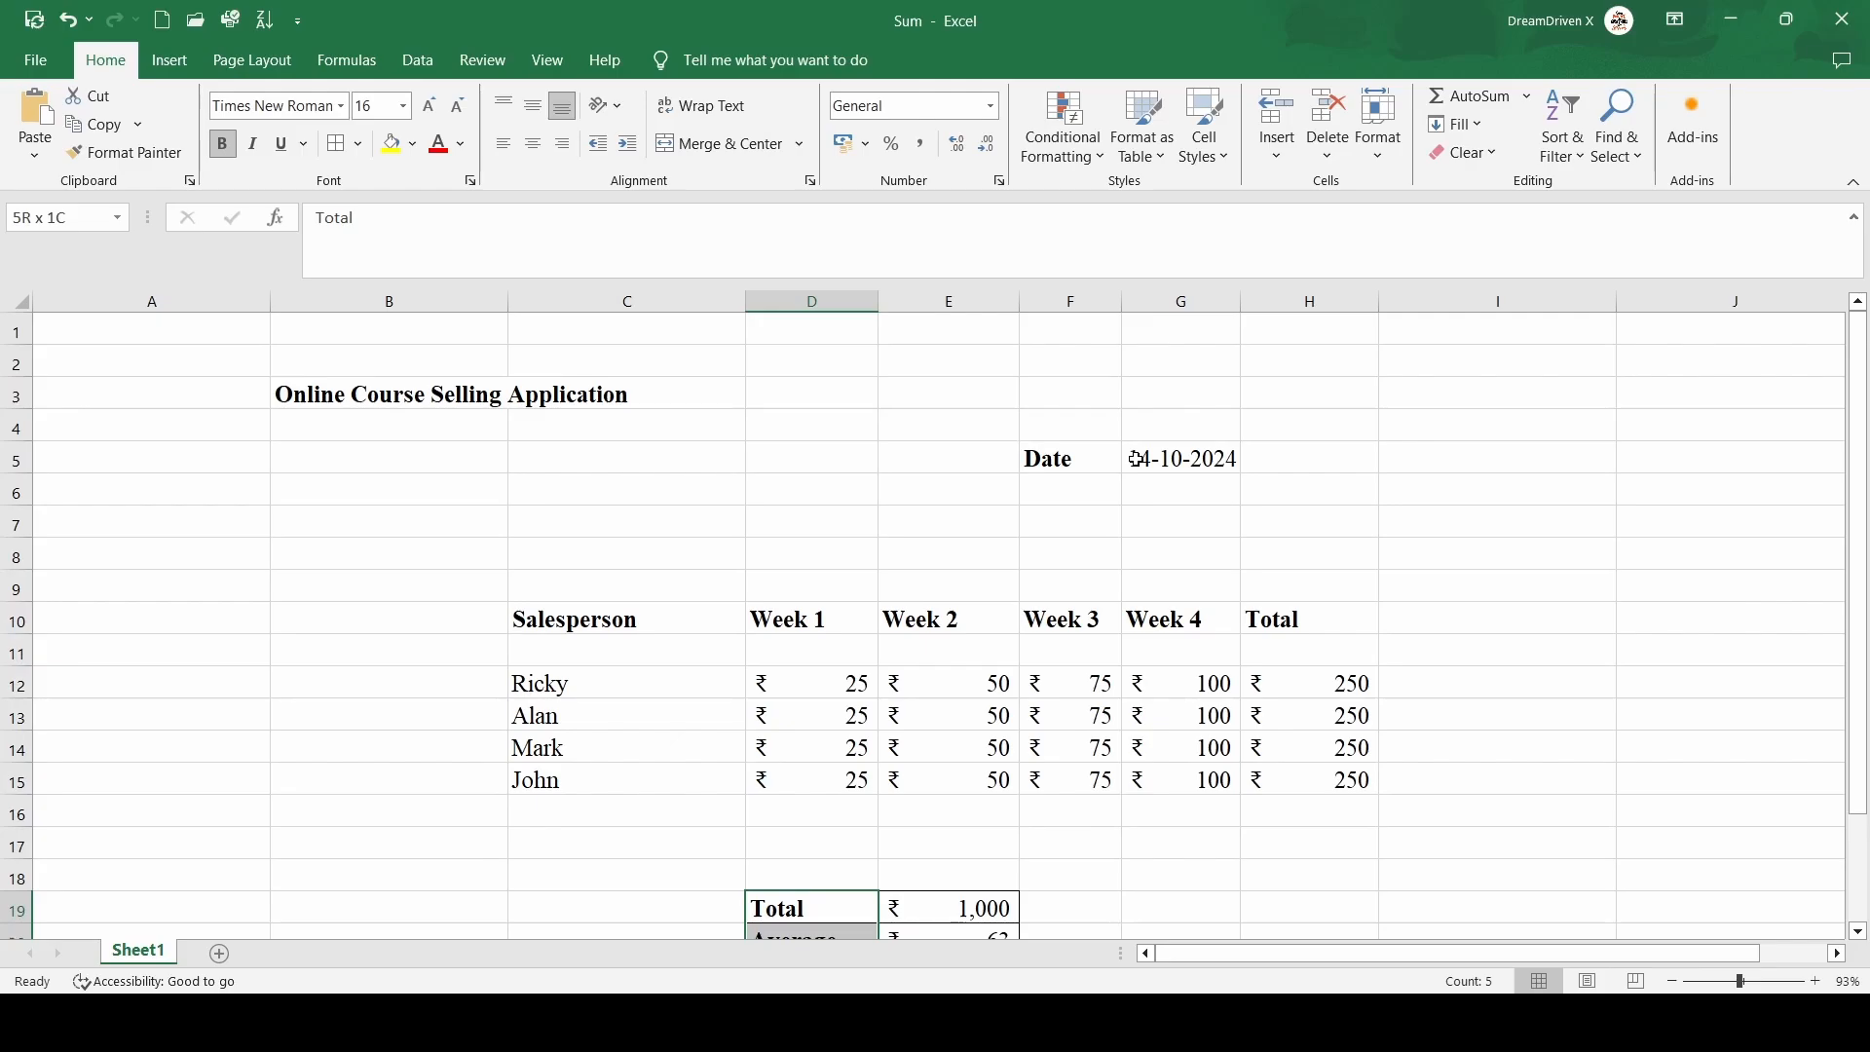
pyautogui.click(1168, 456)
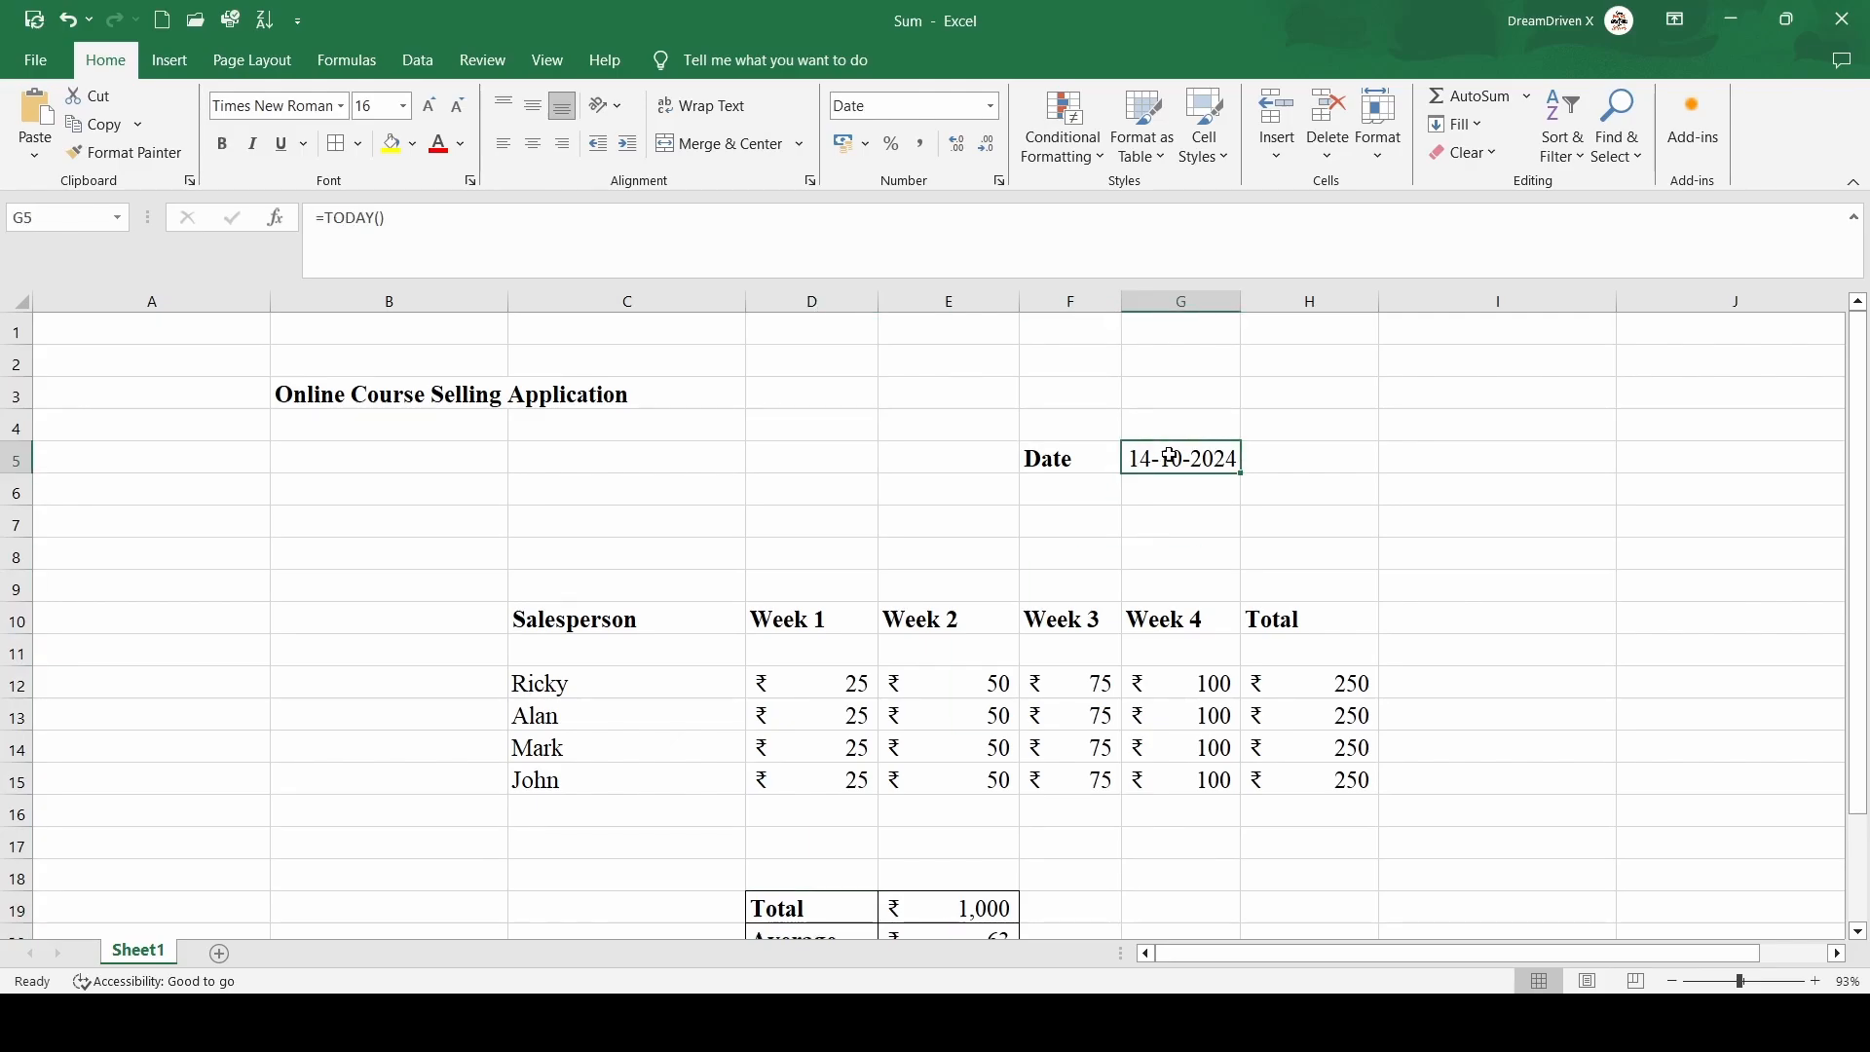
pyautogui.scroll(-3, 1072, 434)
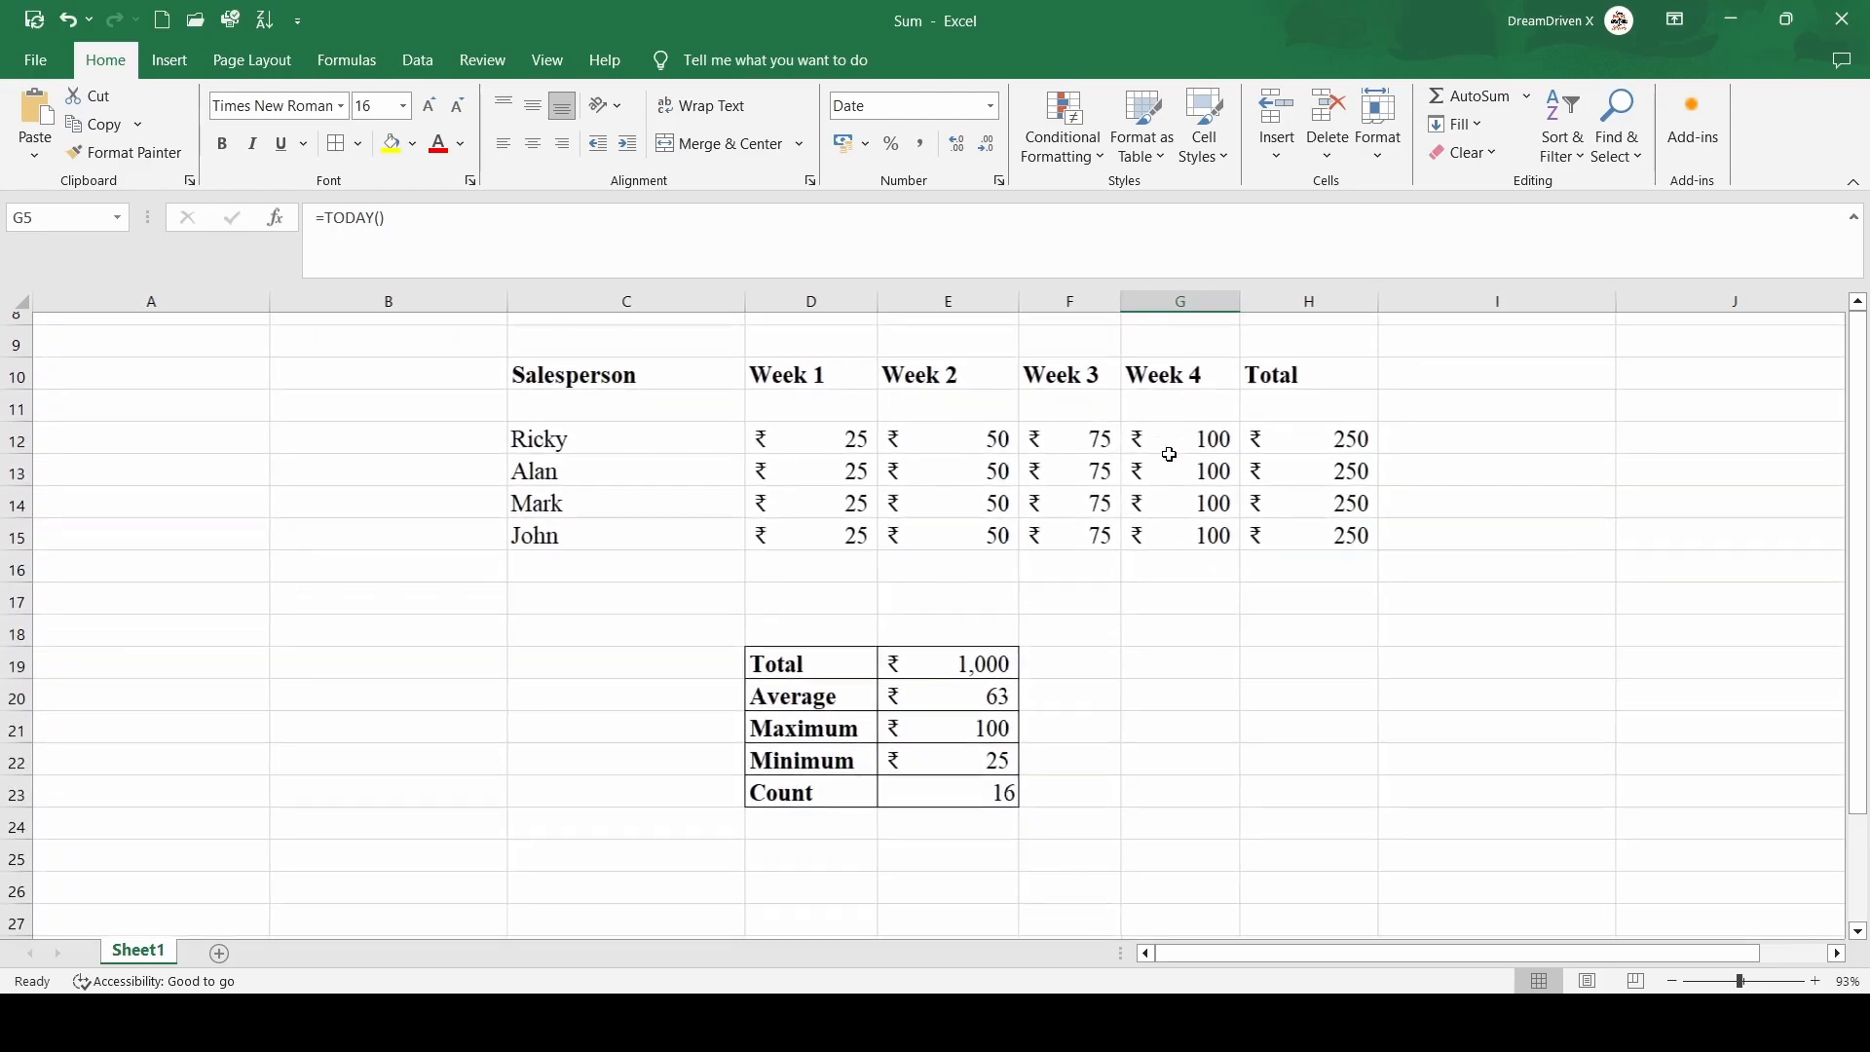
pyautogui.click(794, 655)
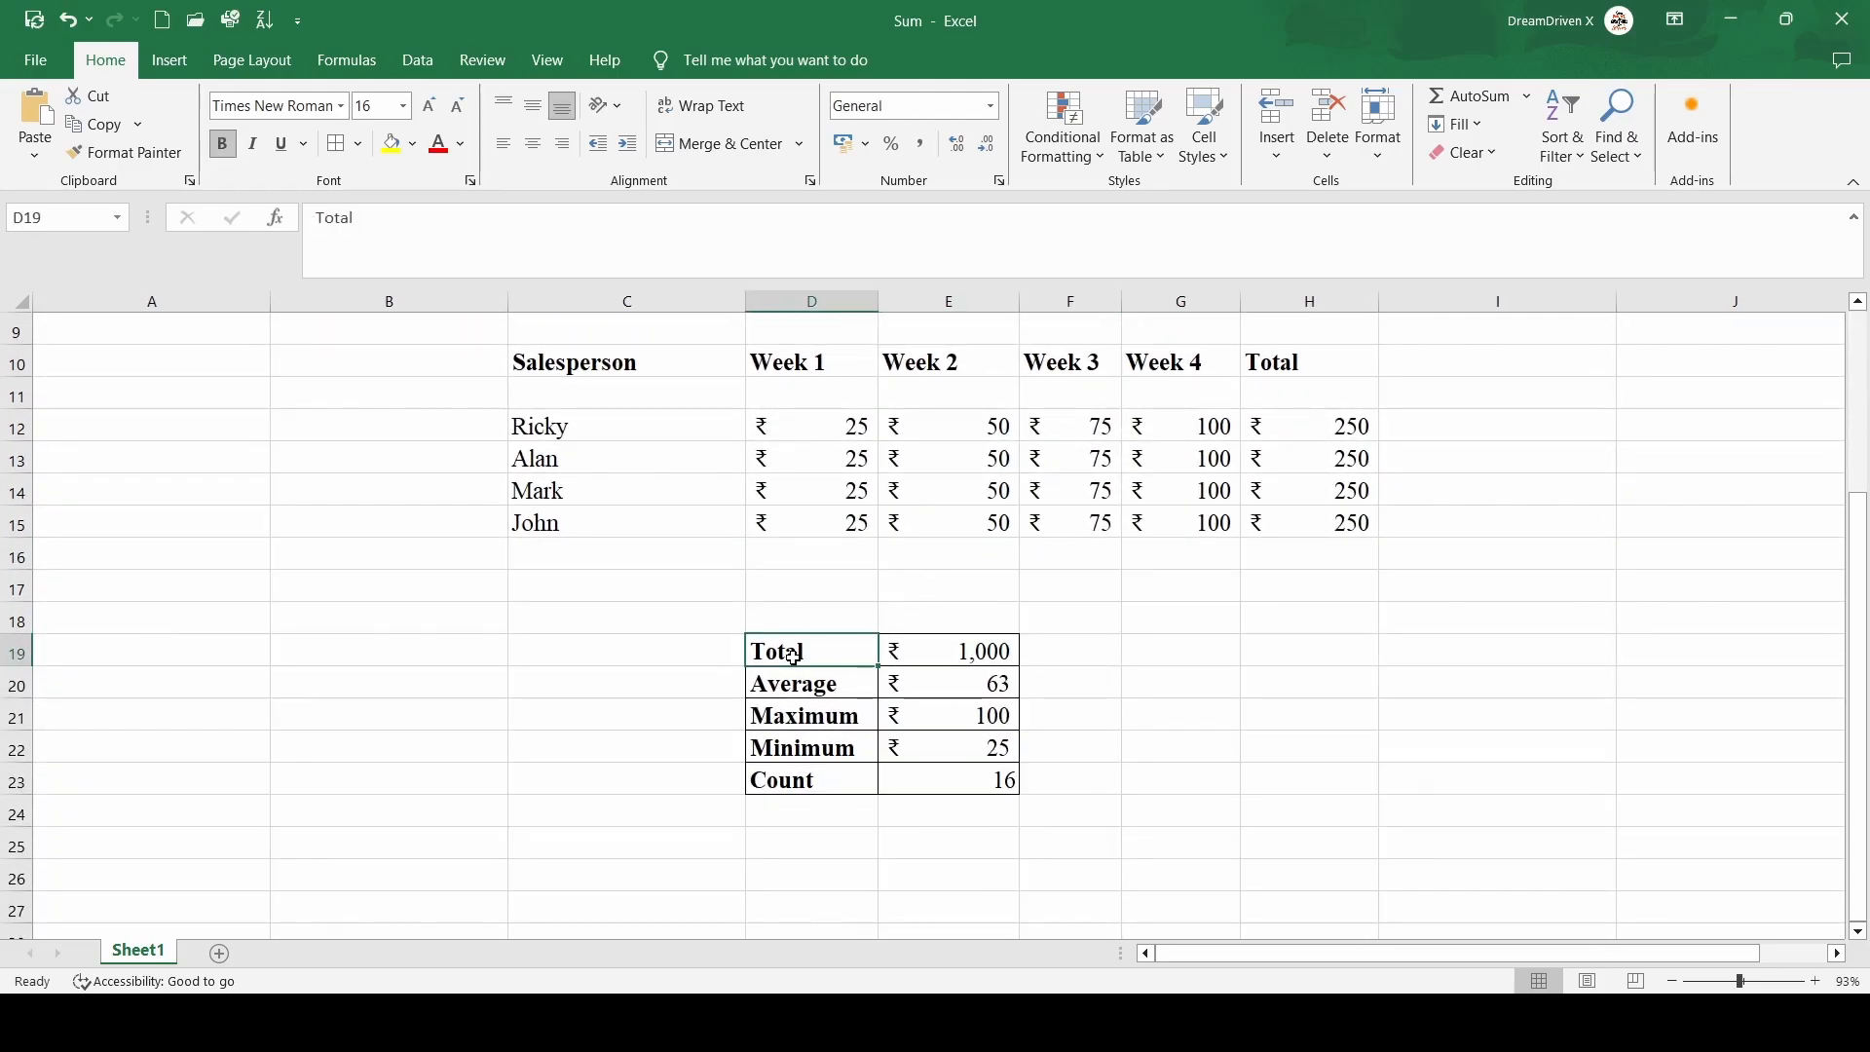
pyautogui.press('Down')
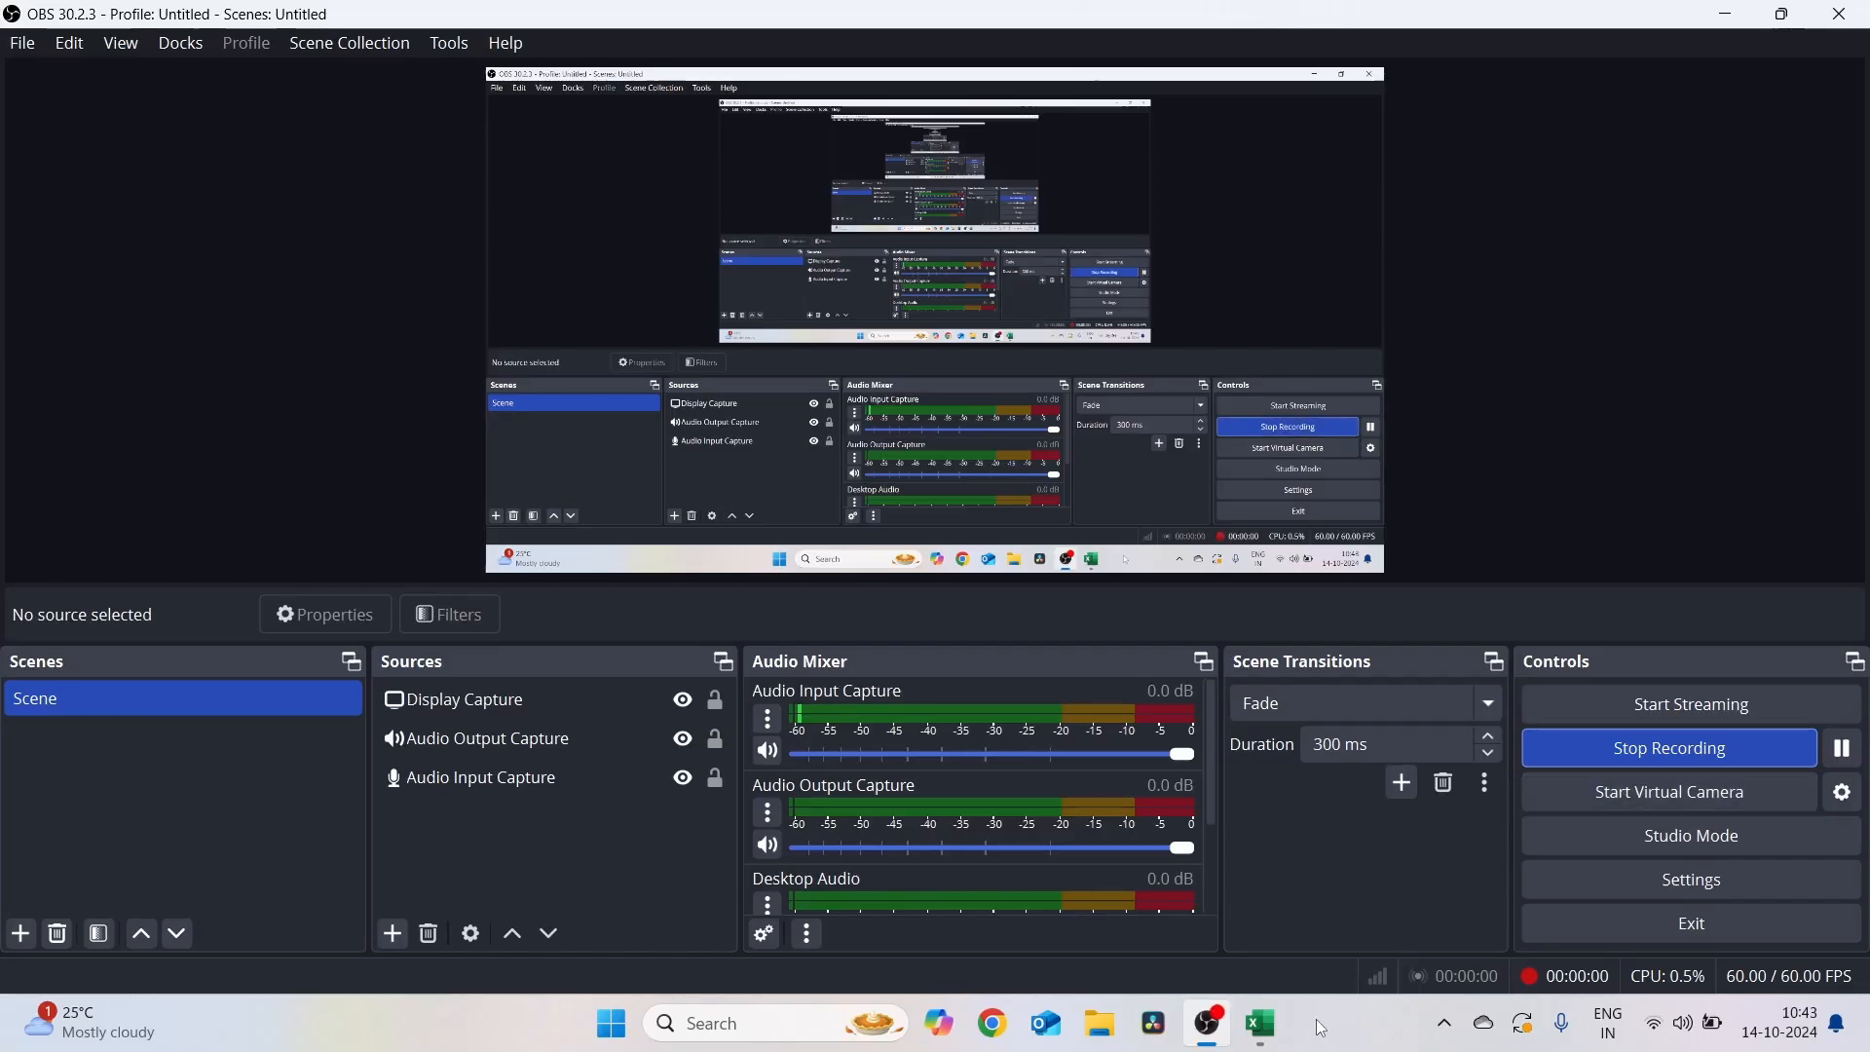
pyautogui.click(1260, 1022)
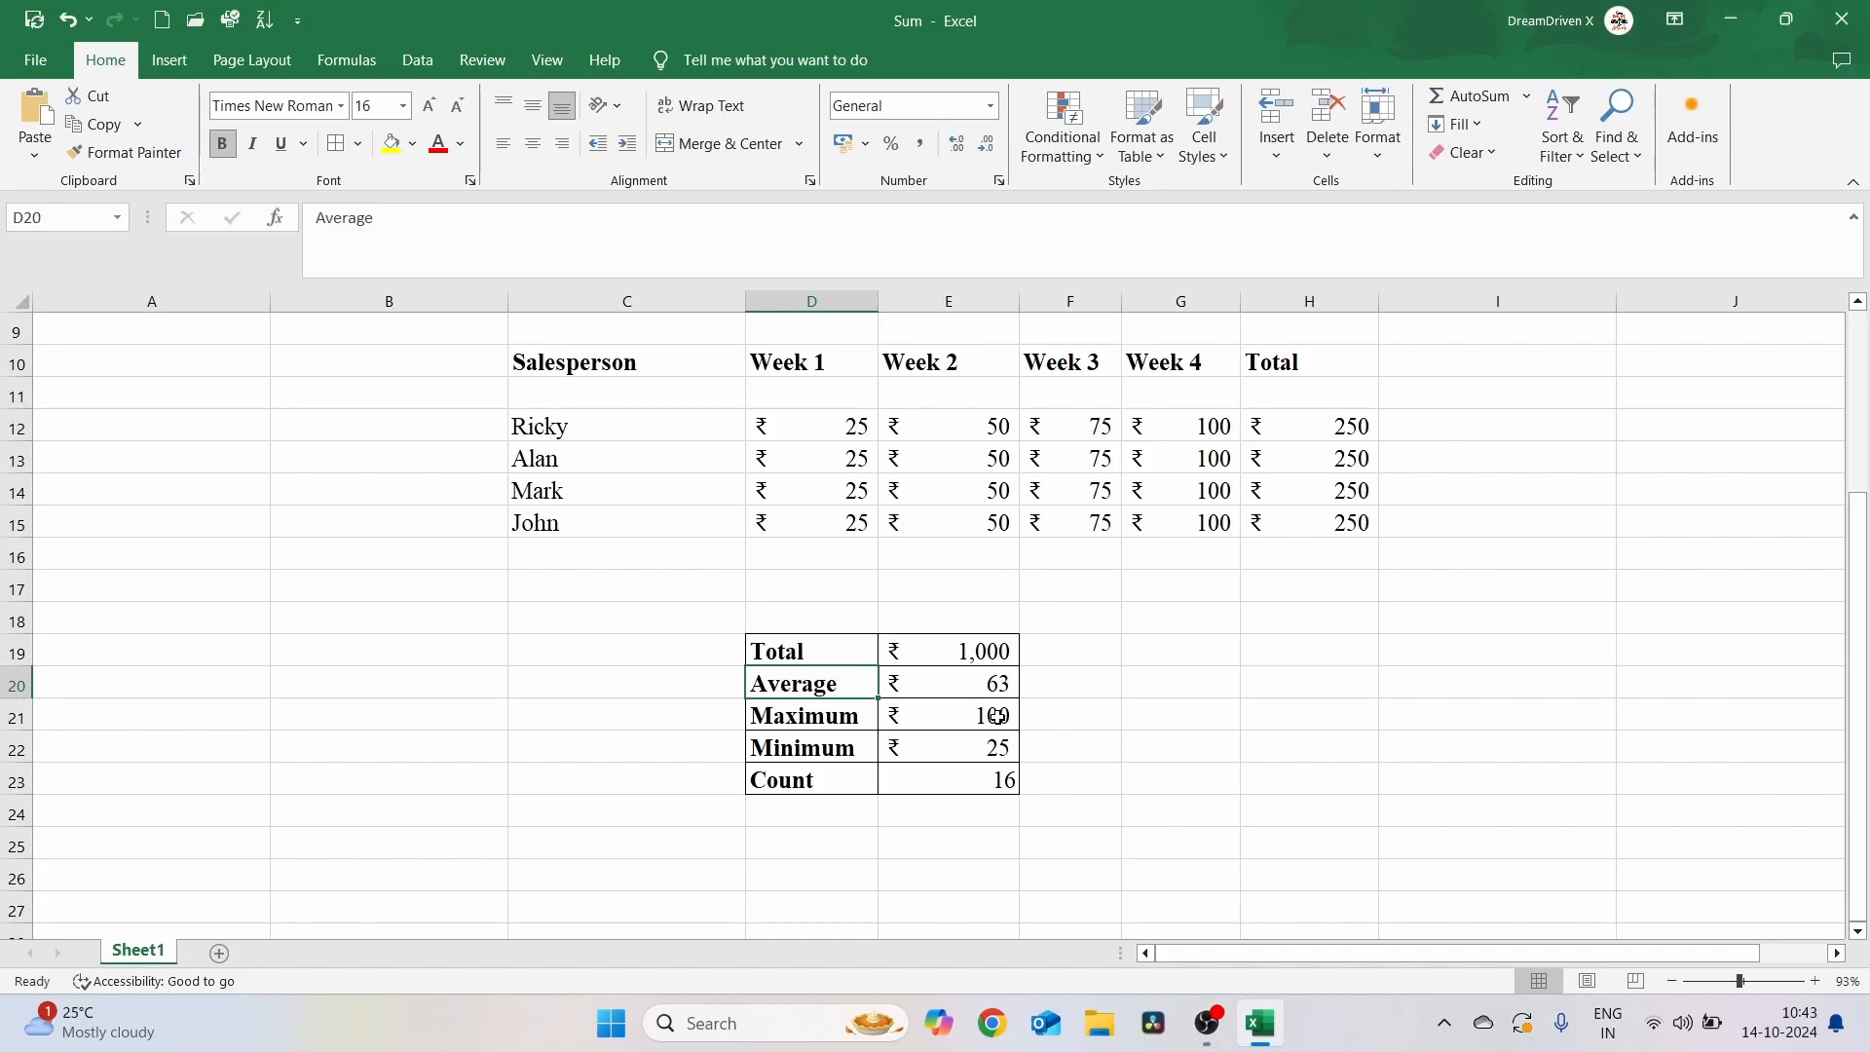
pyautogui.click(1063, 674)
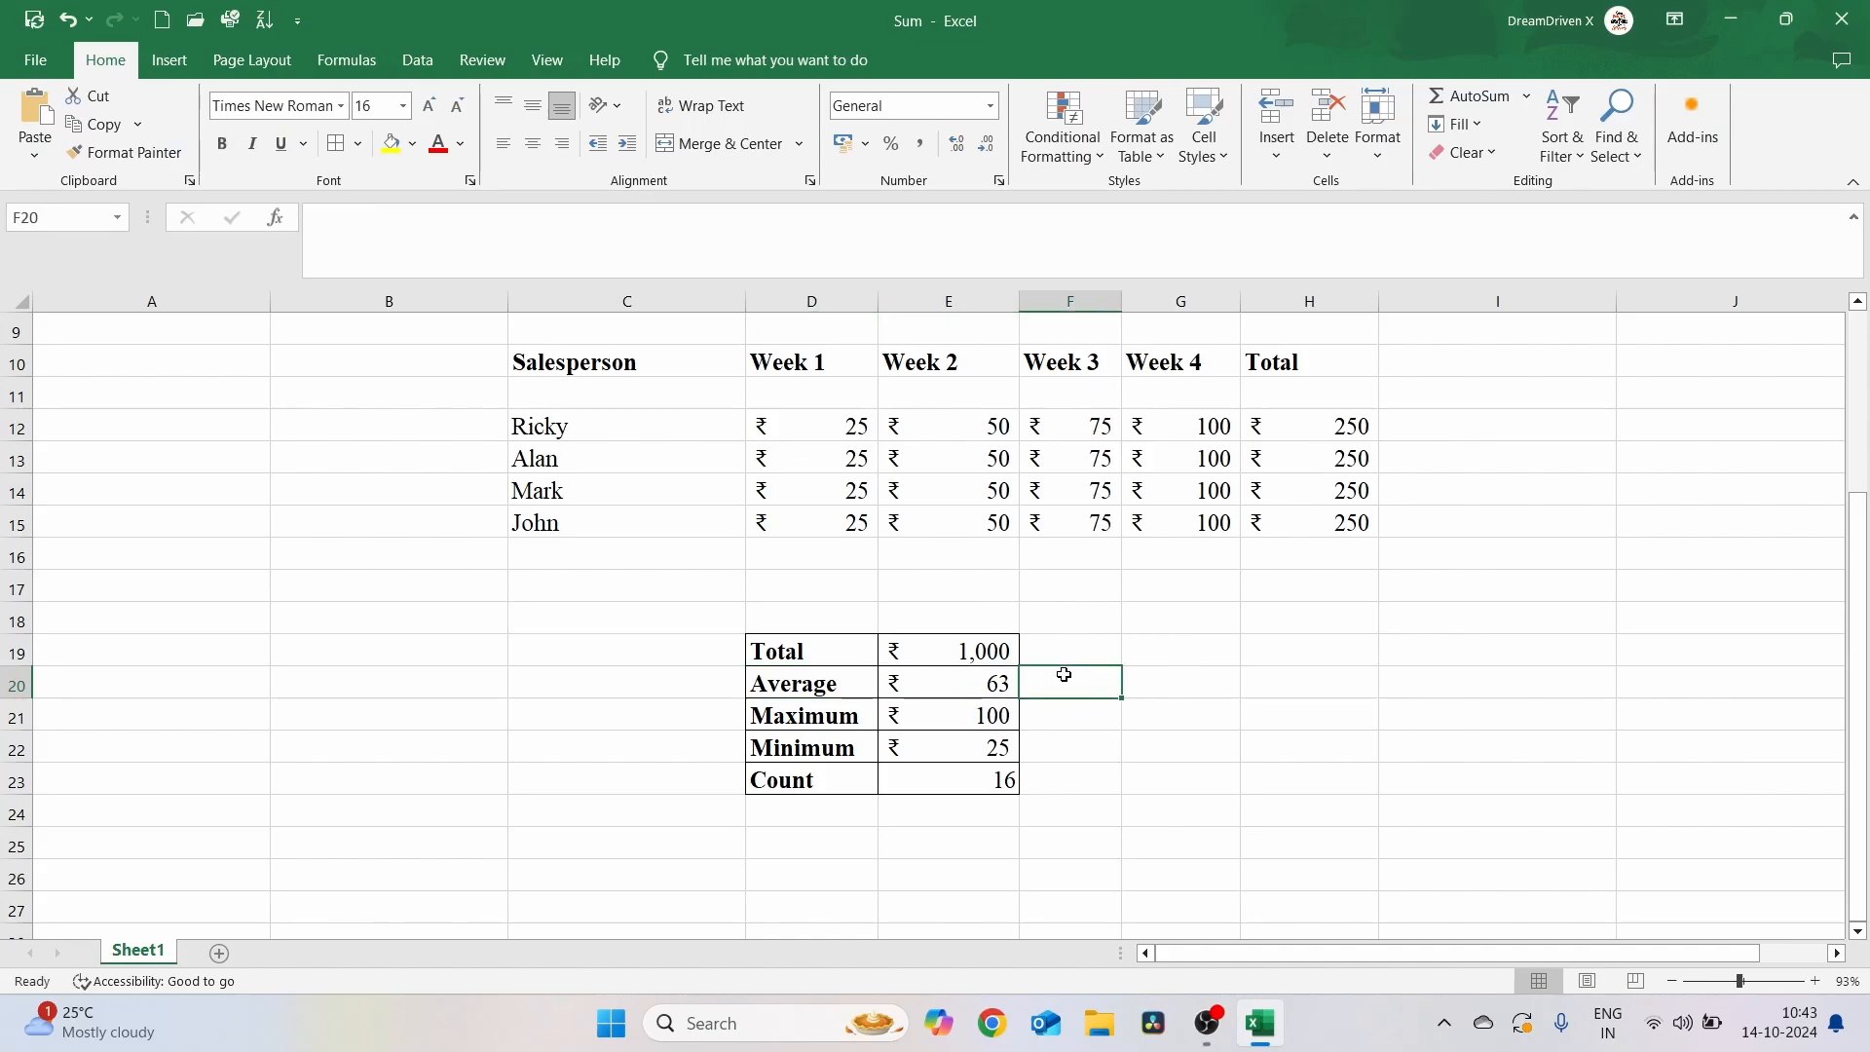
# Use Insert Function to enter SUM(D12:G15) in F19 beside the existing total
pyautogui.click(1076, 651)
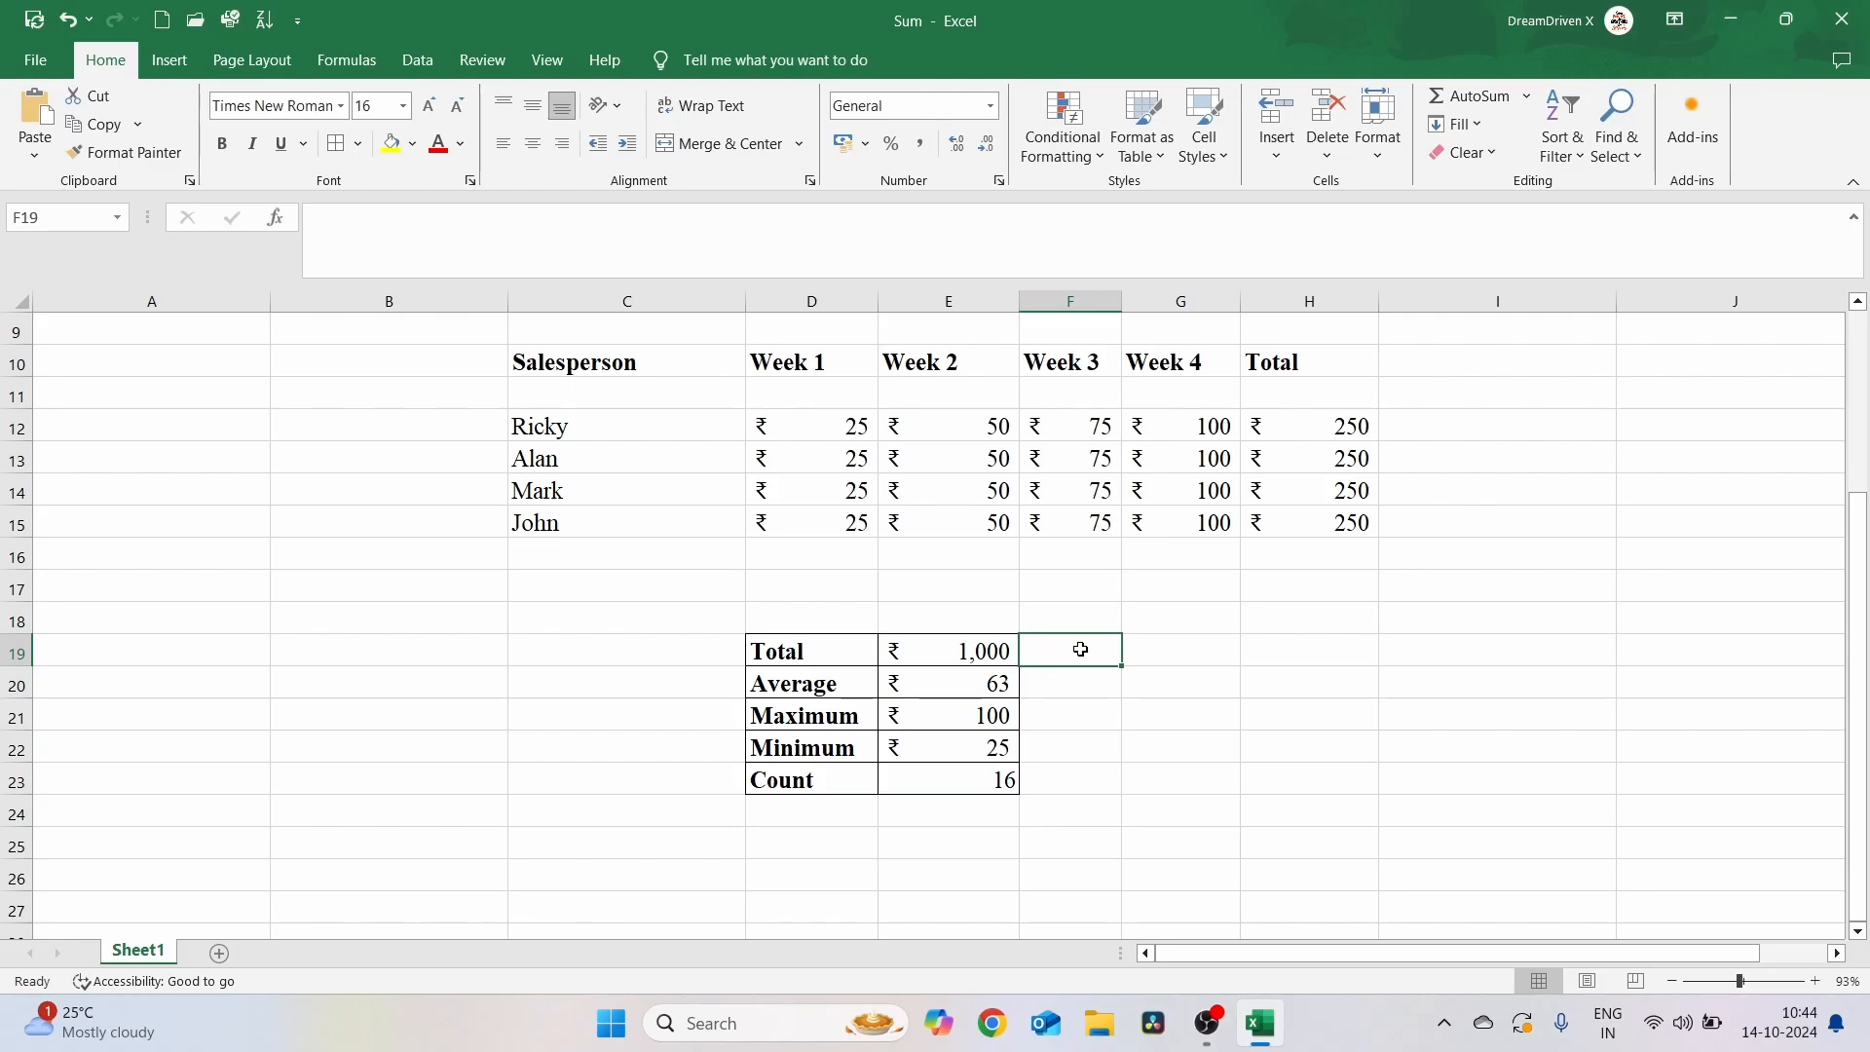
pyautogui.click(375, 67)
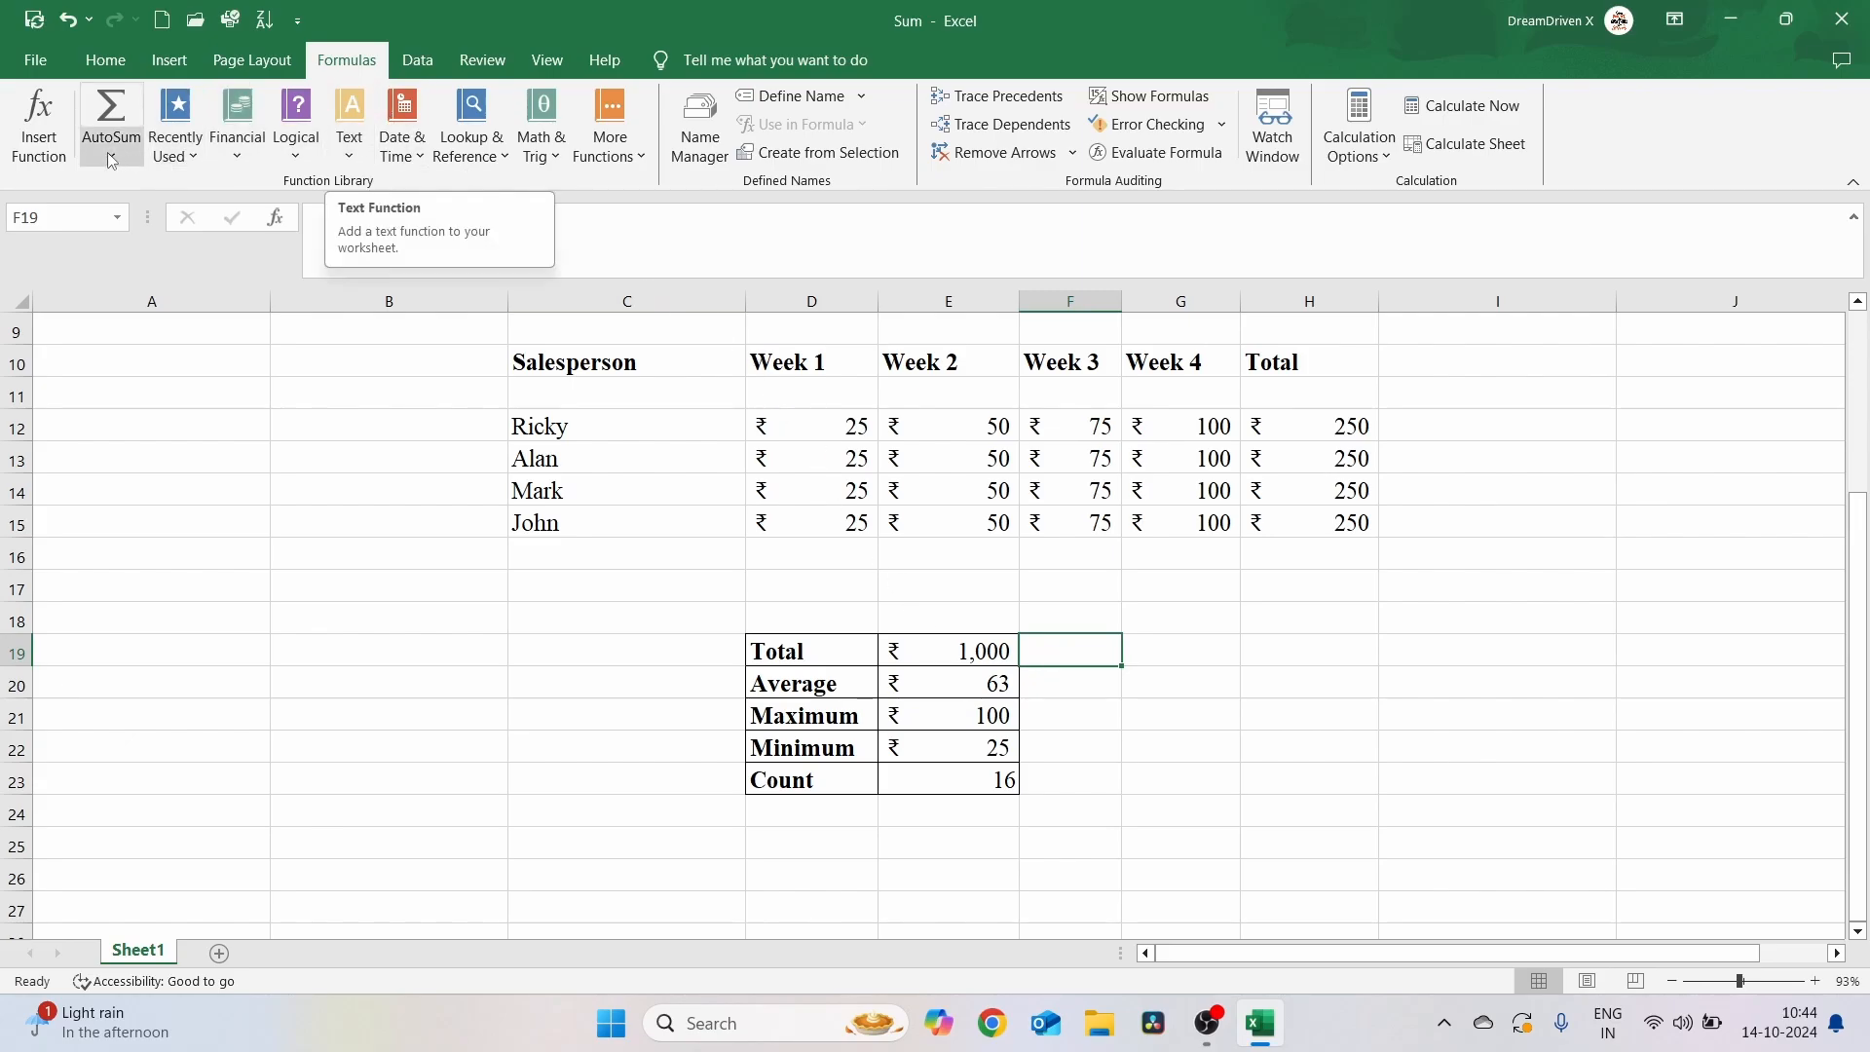
pyautogui.click(41, 144)
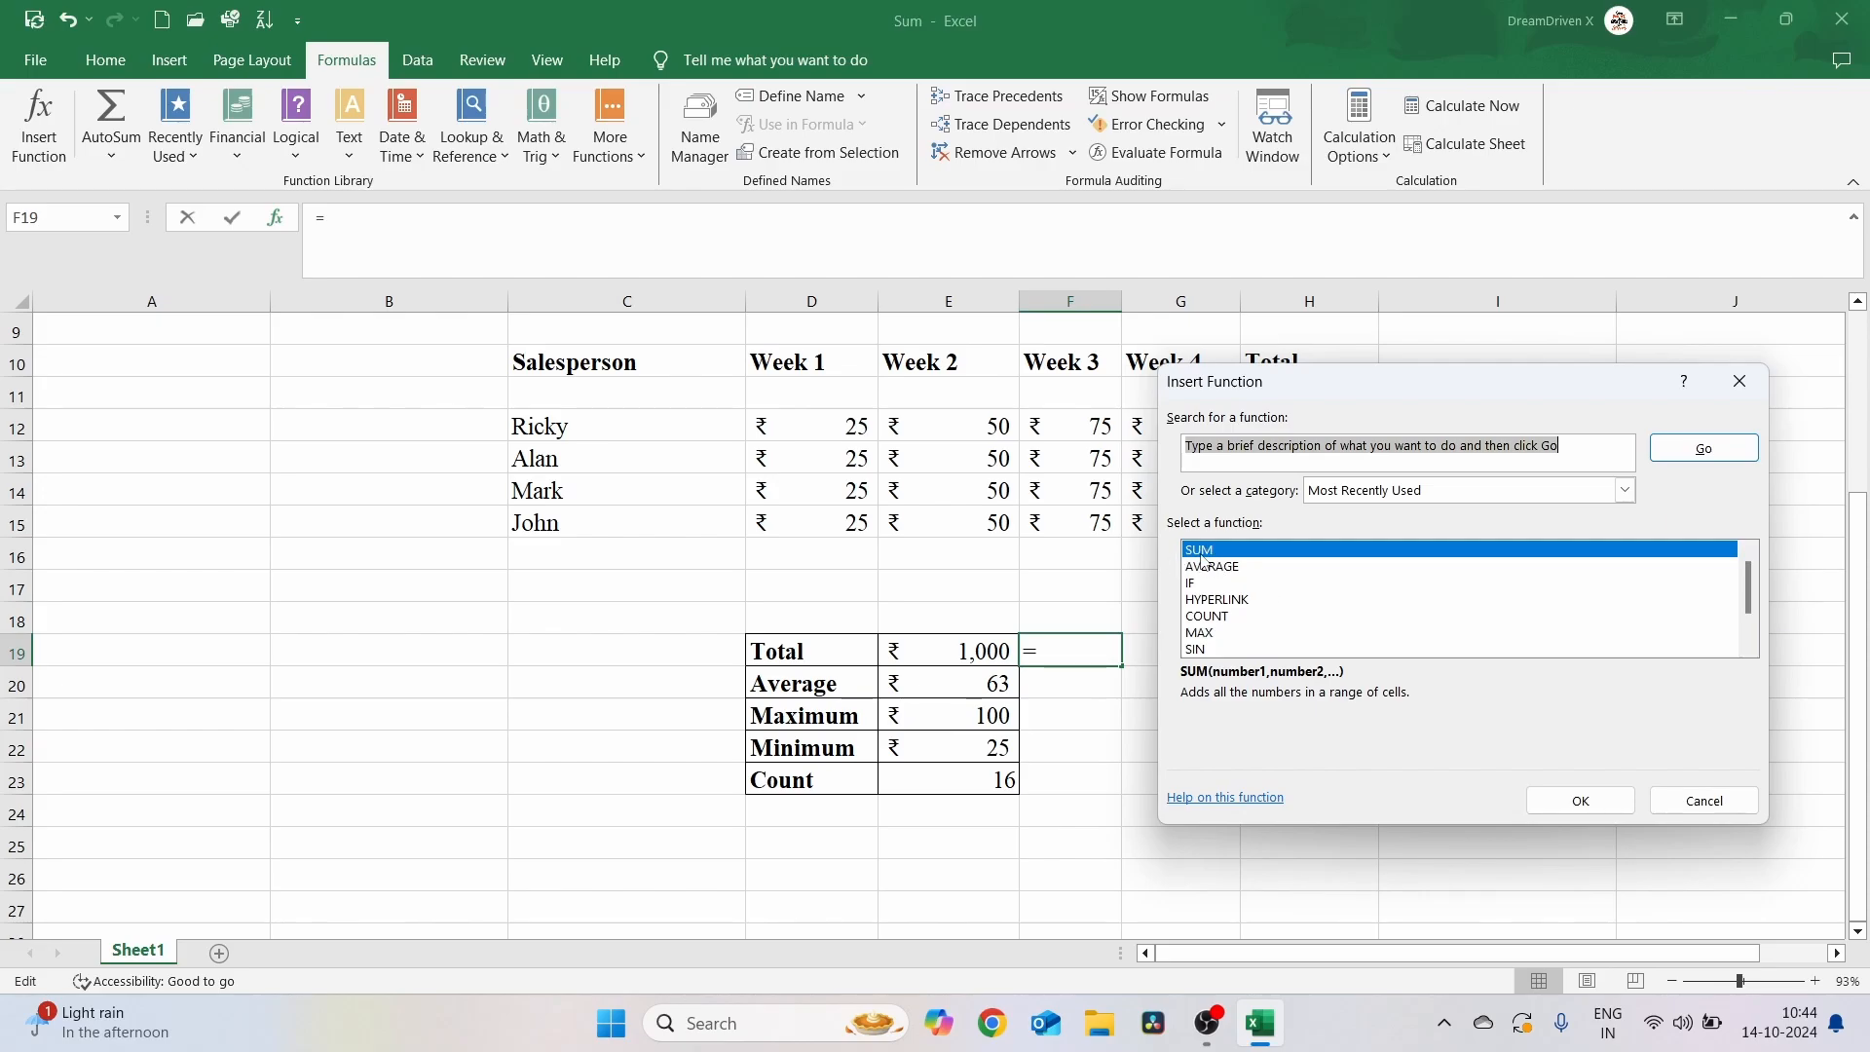
pyautogui.click(1585, 800)
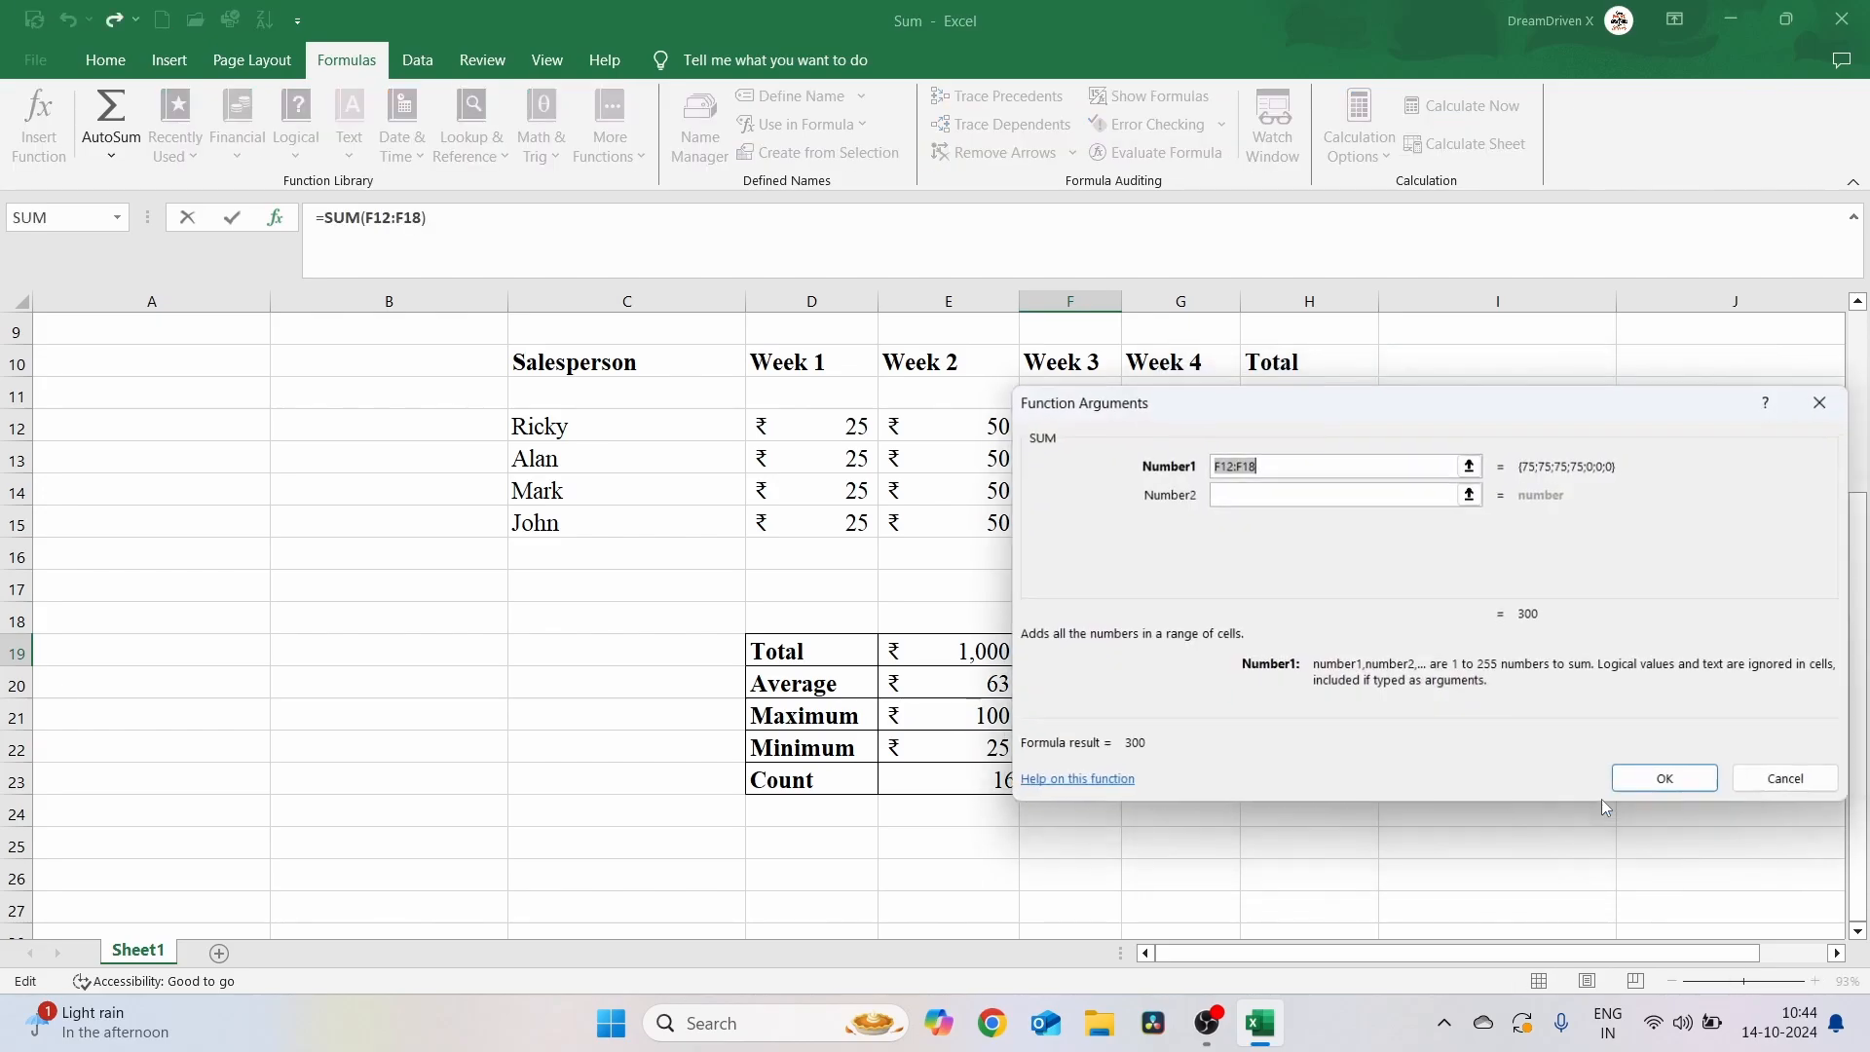
pyautogui.moveTo(1522, 405); pyautogui.dragTo(1016, 596)
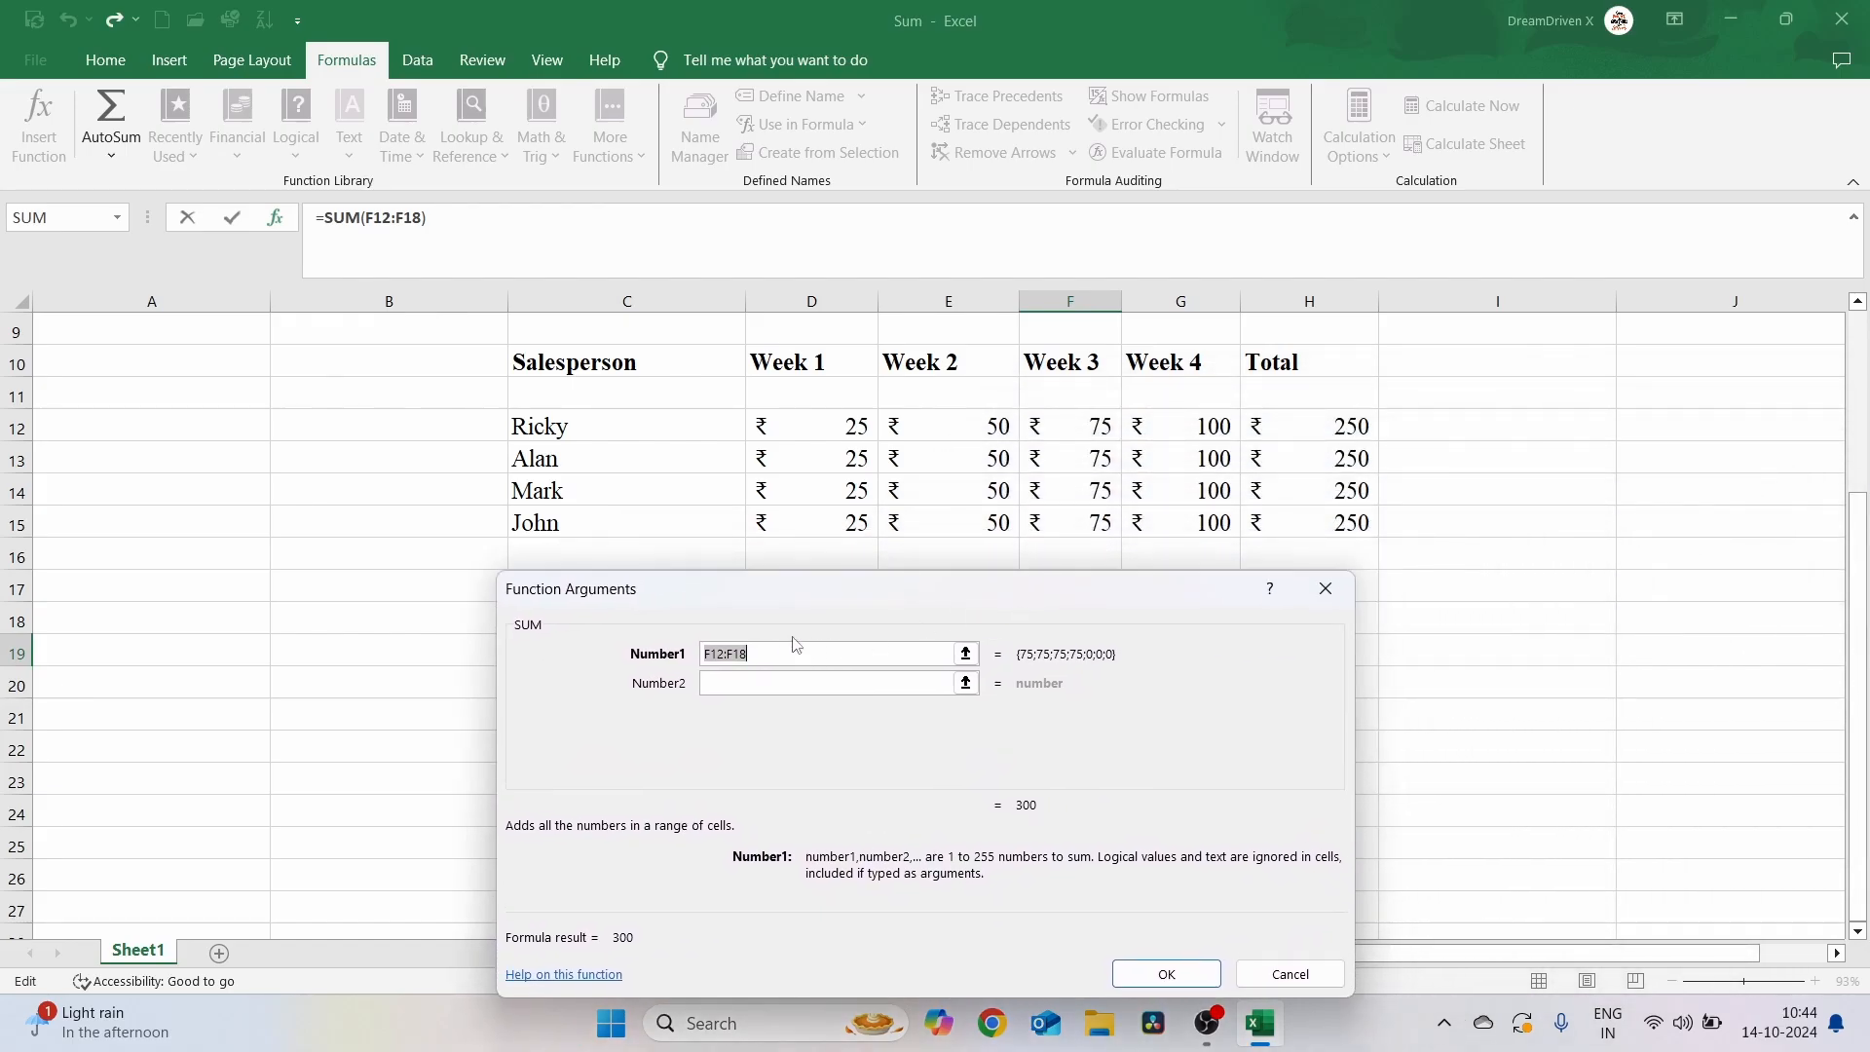
pyautogui.click(795, 430)
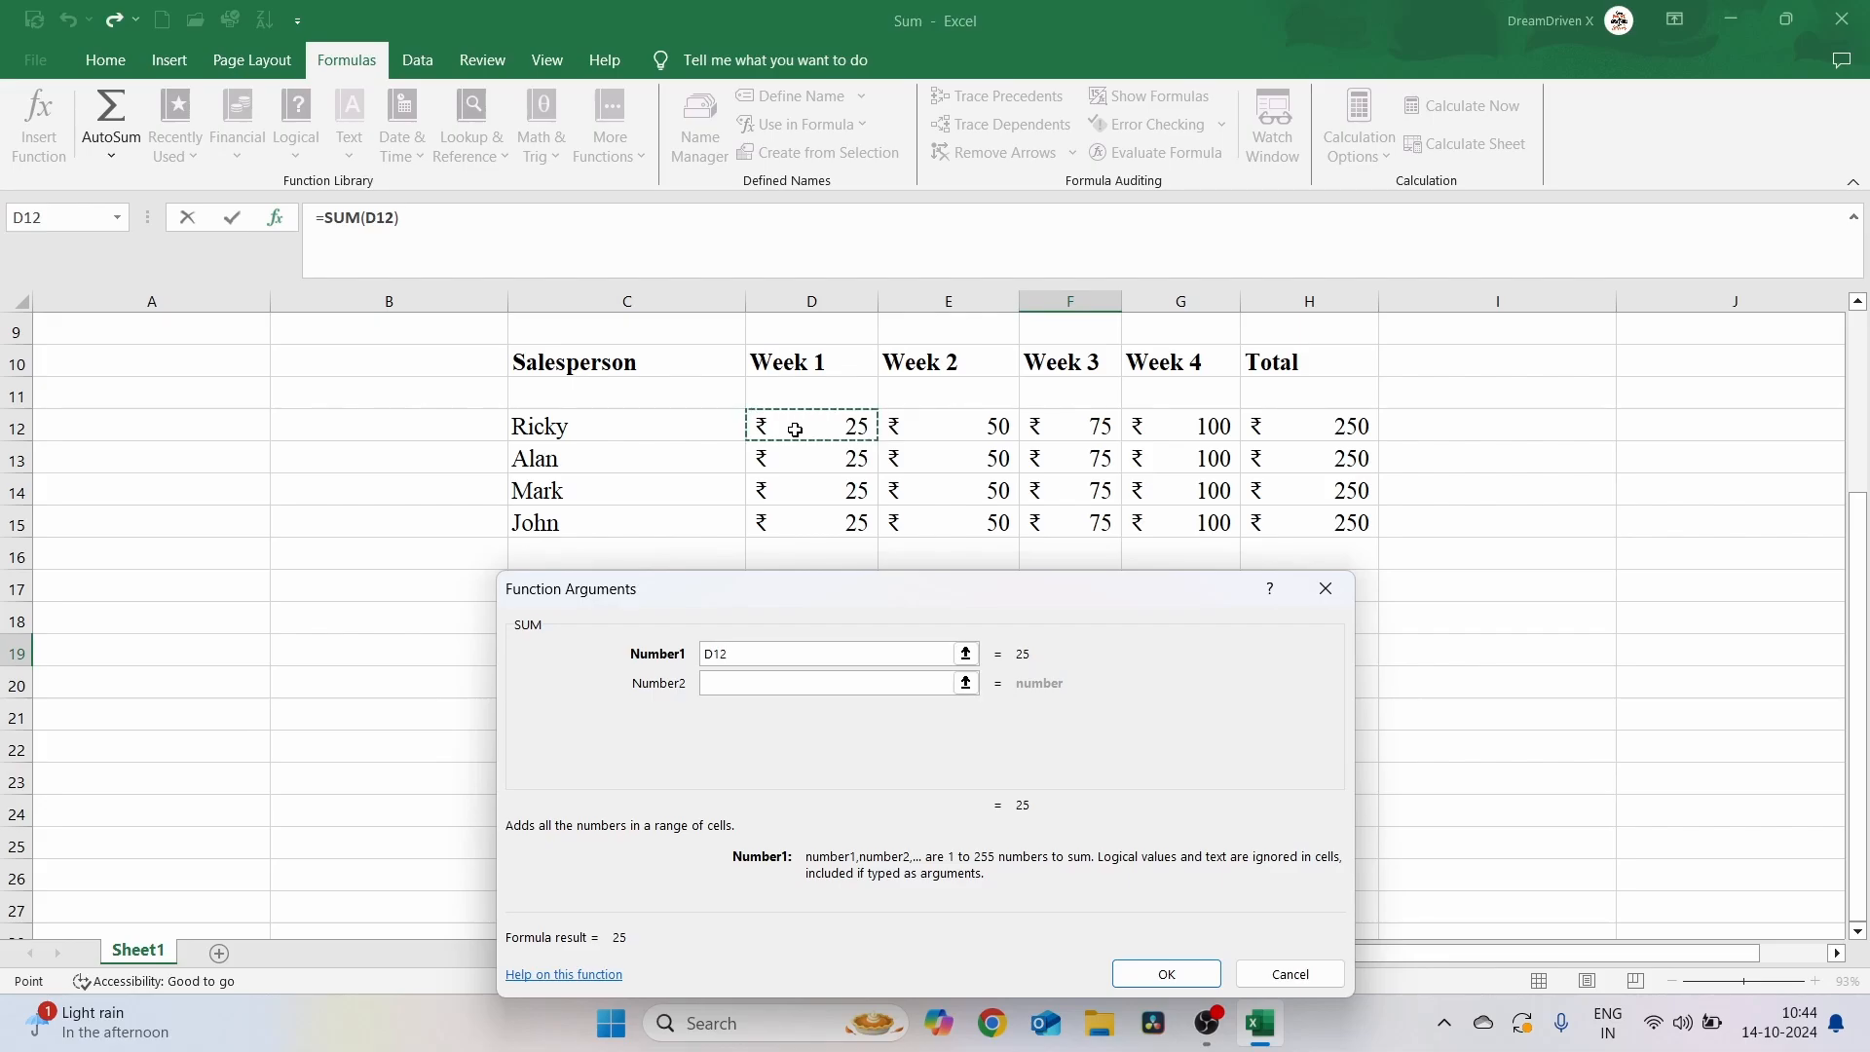
pyautogui.hotkey('shift', 'Right')
pyautogui.hotkey('shift', 'Right')
pyautogui.hotkey('shift', 'Right')
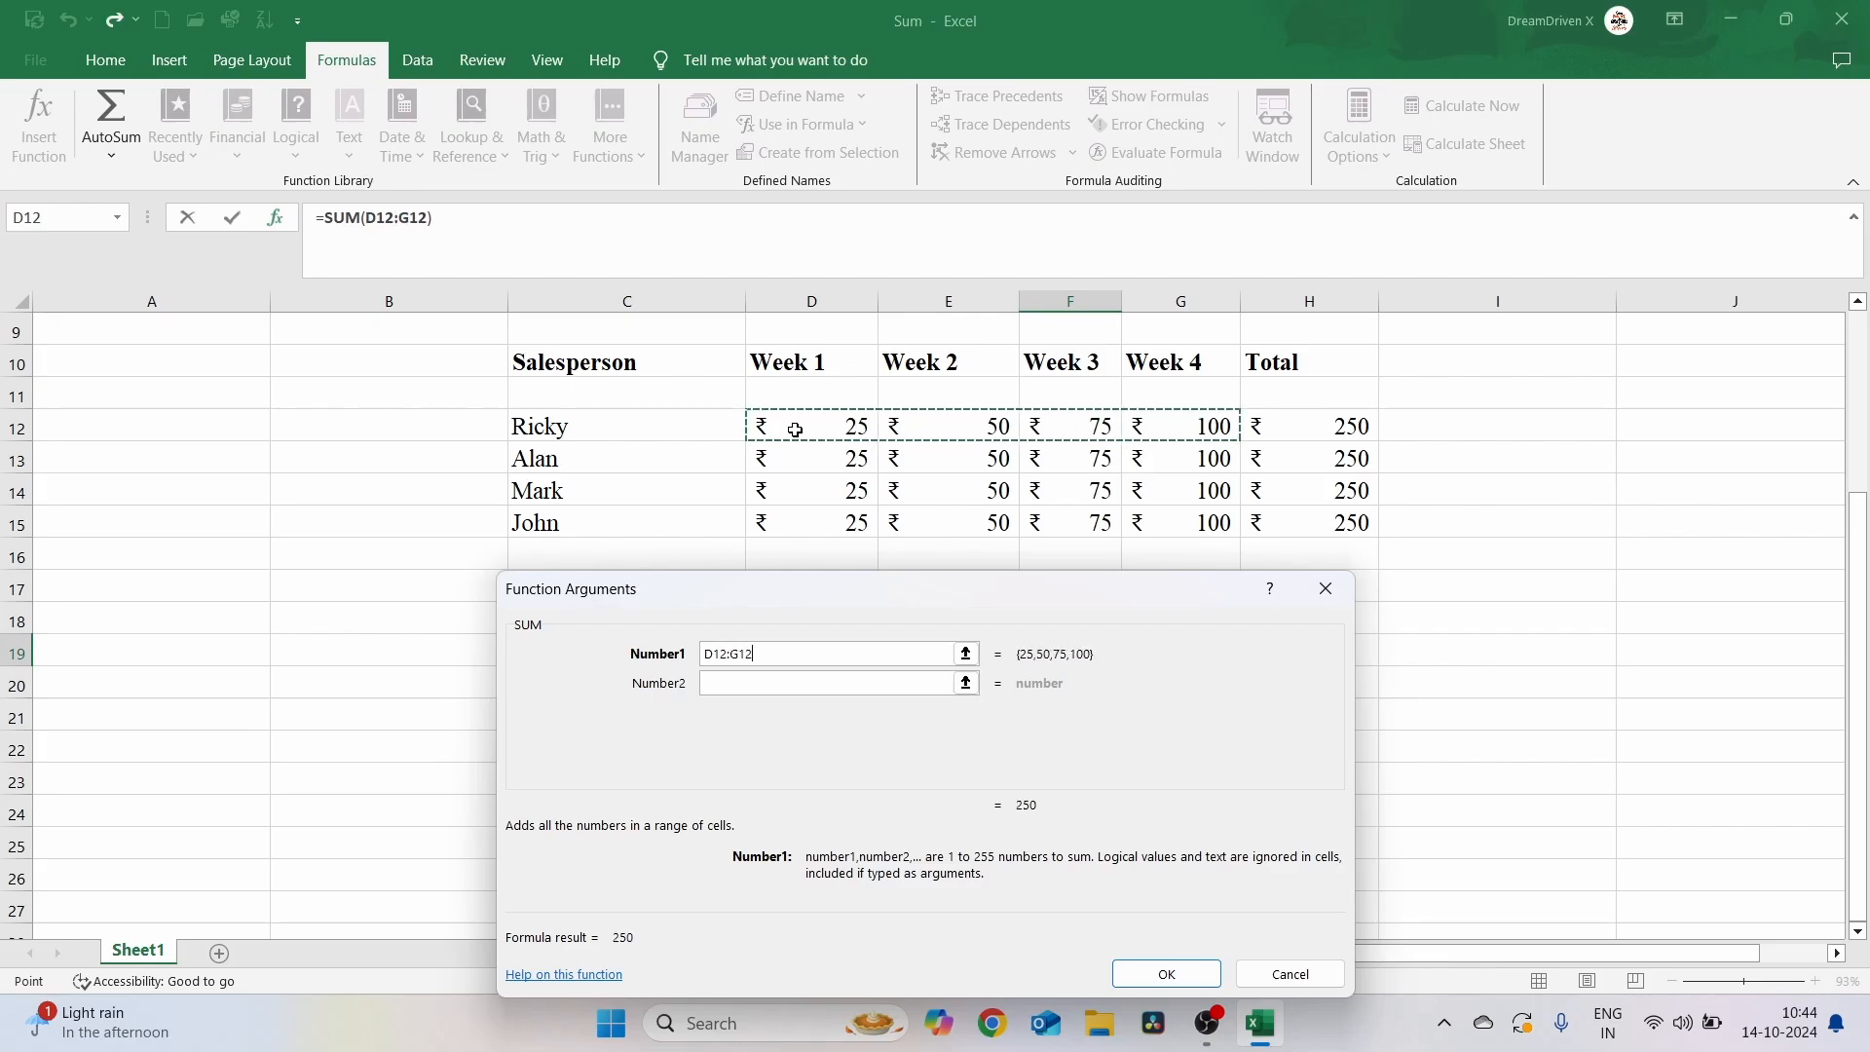
pyautogui.hotkey('shift', 'Down')
pyautogui.hotkey('shift', 'Down')
pyautogui.hotkey('shift', 'Down')
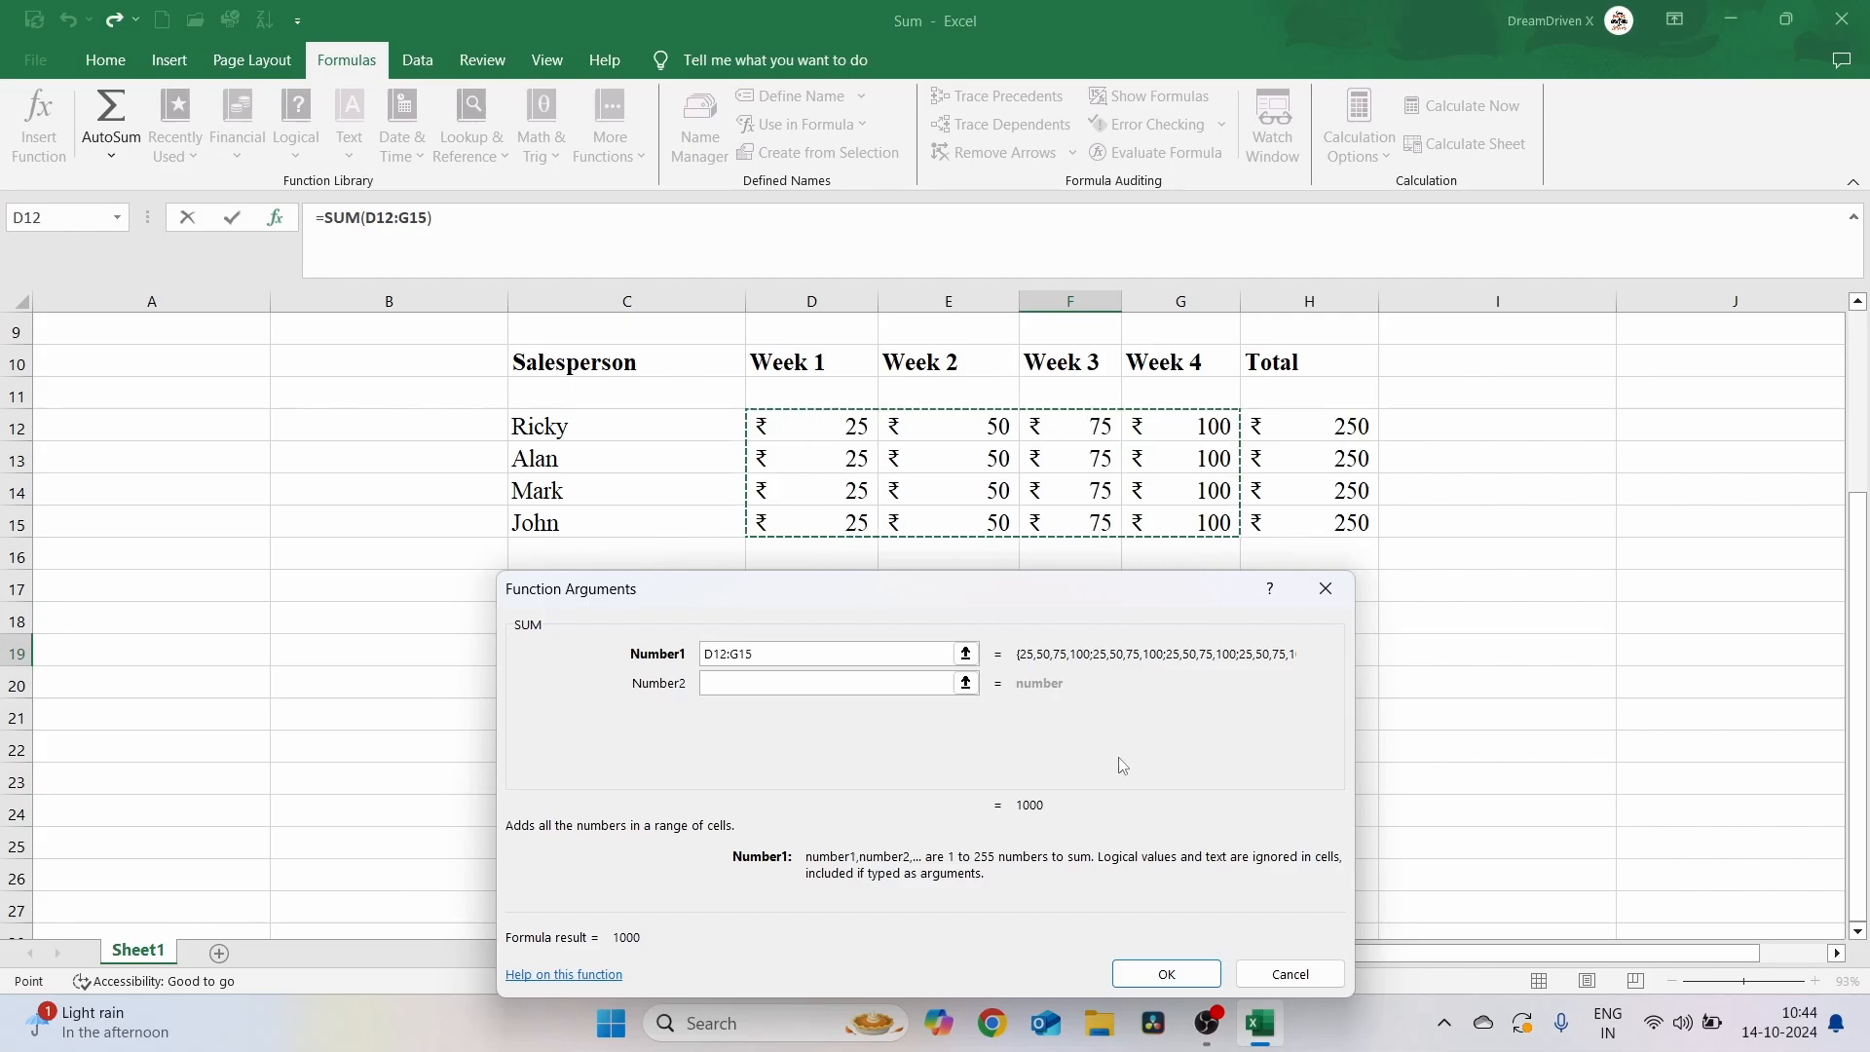
pyautogui.click(1155, 976)
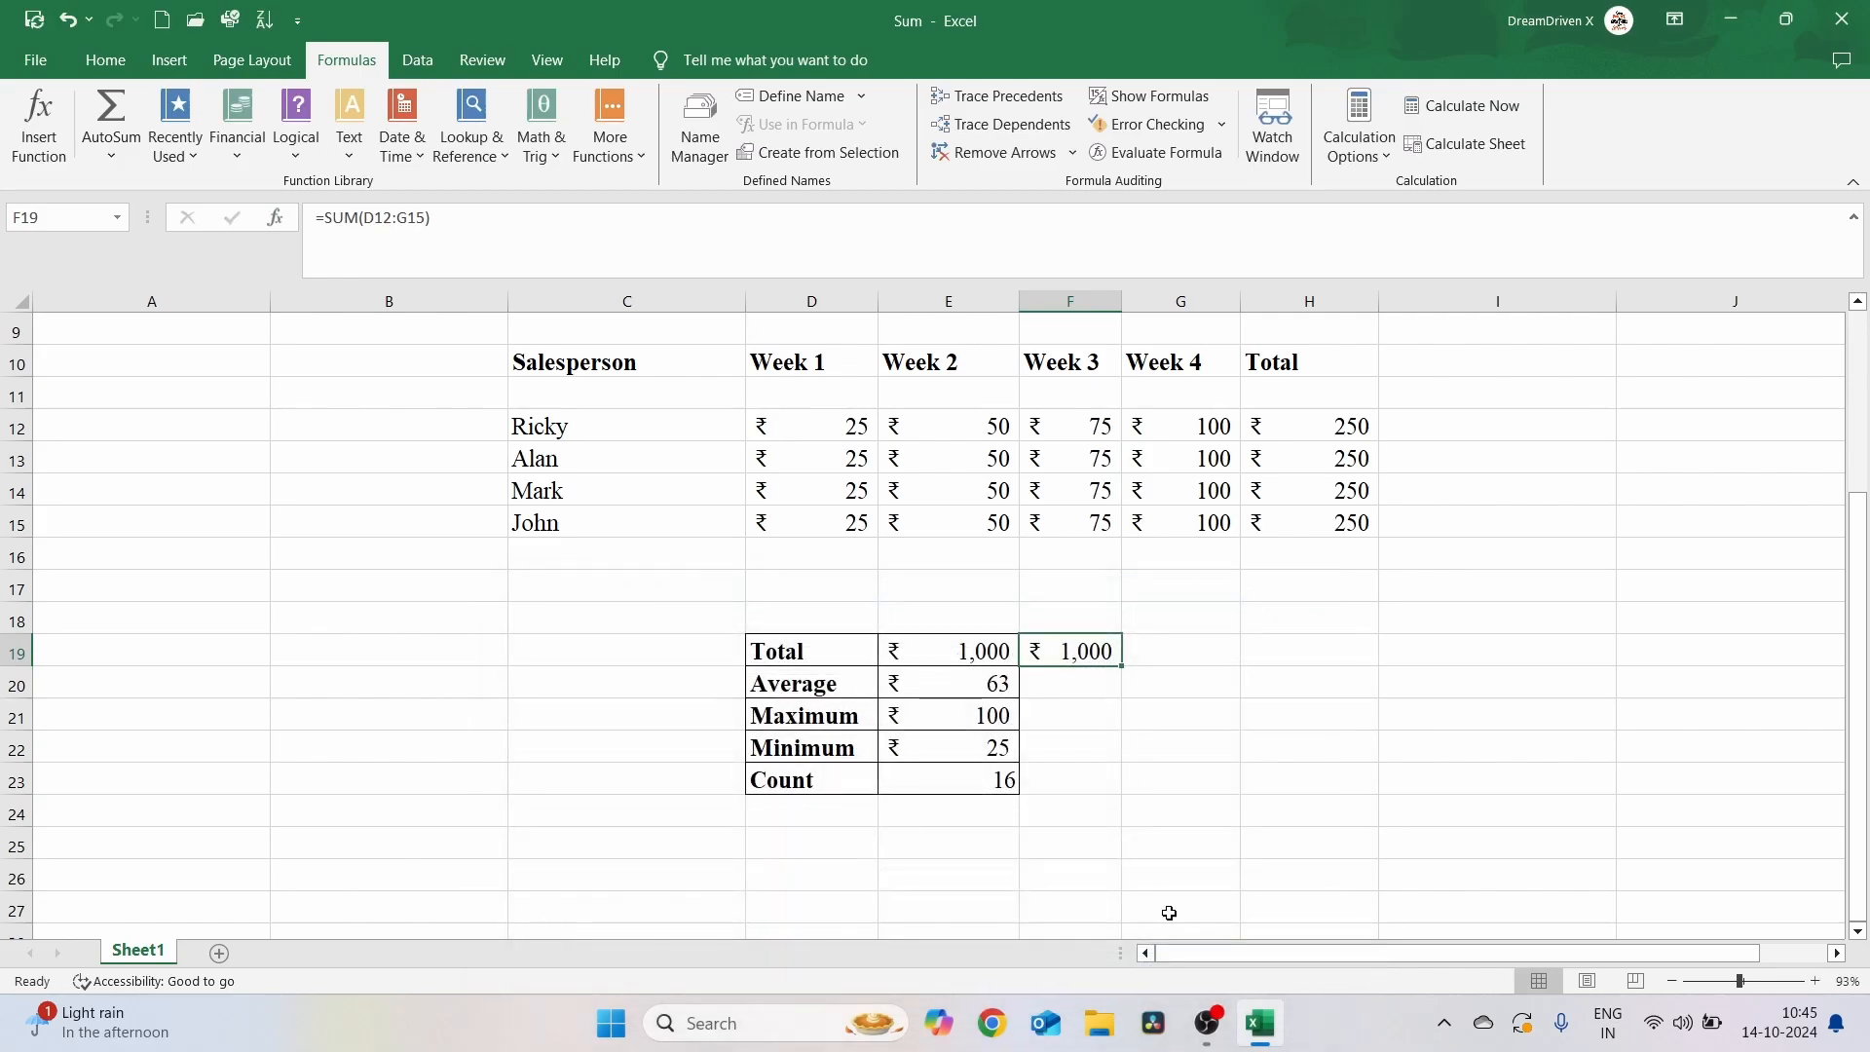
pyautogui.click(1085, 708)
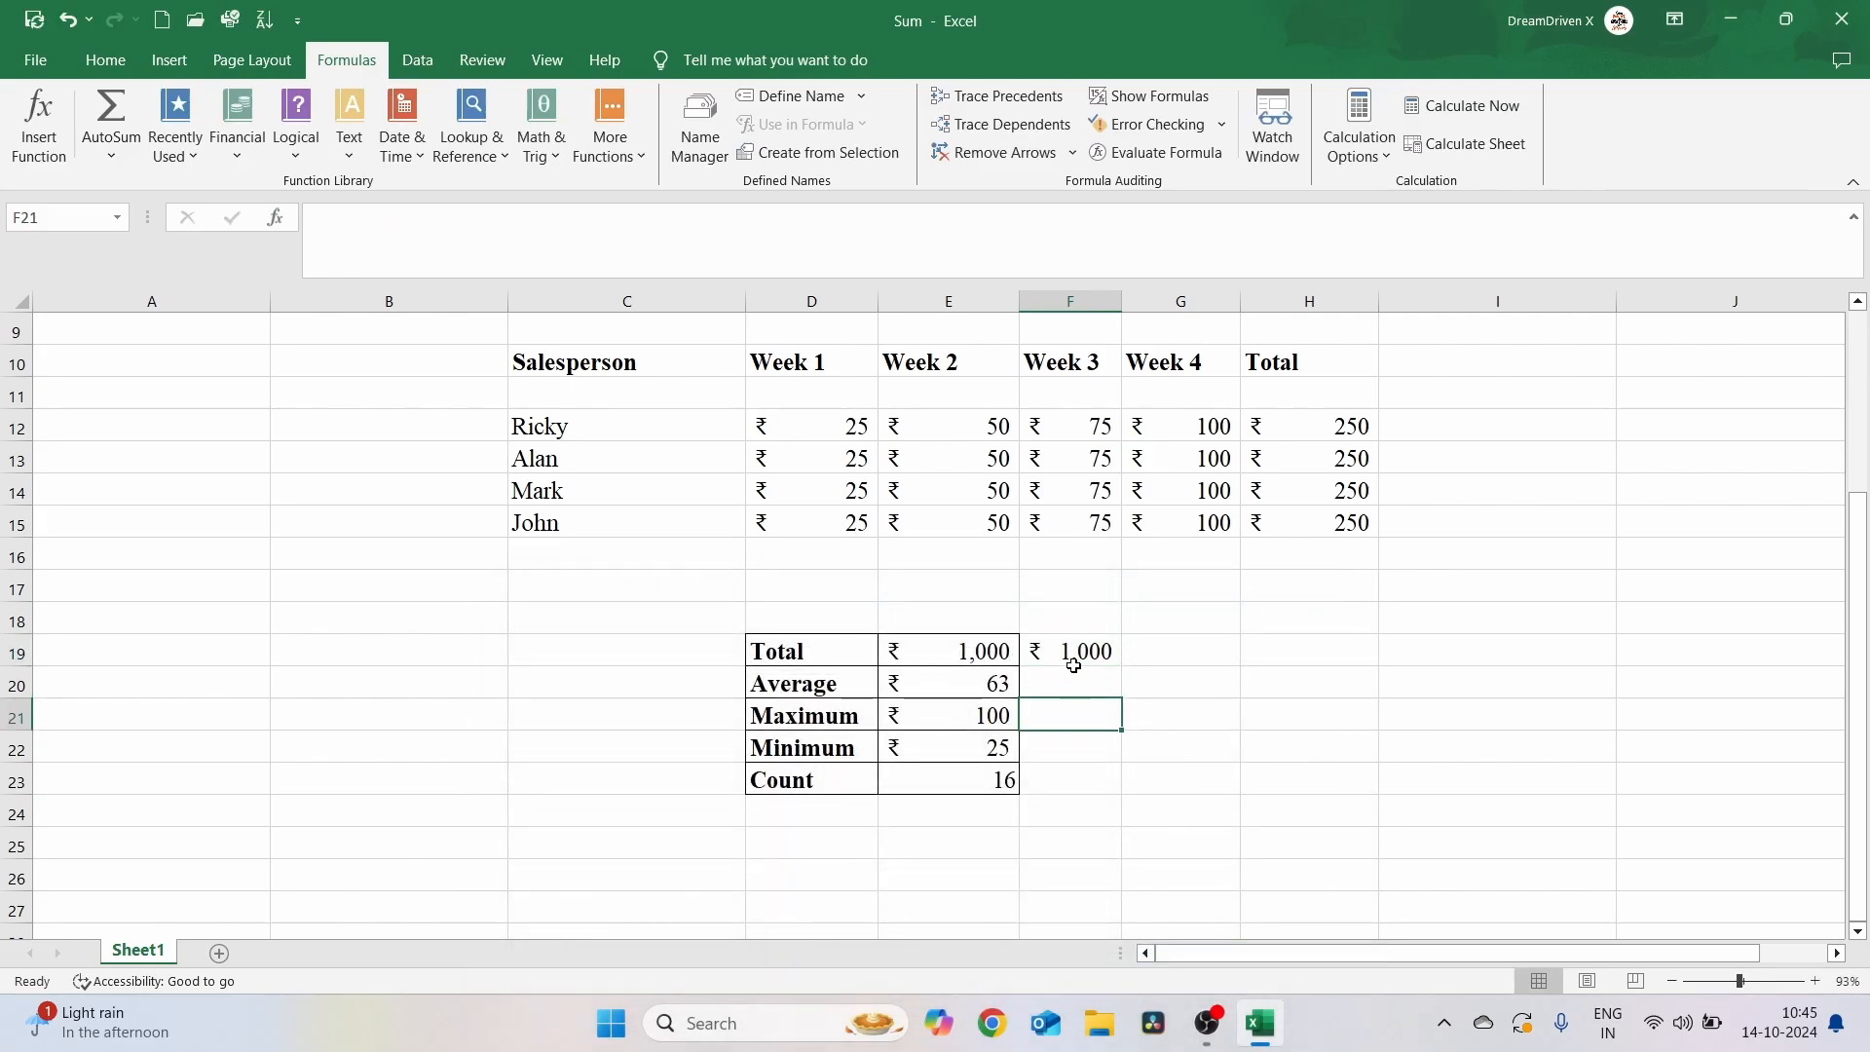
pyautogui.click(1073, 662)
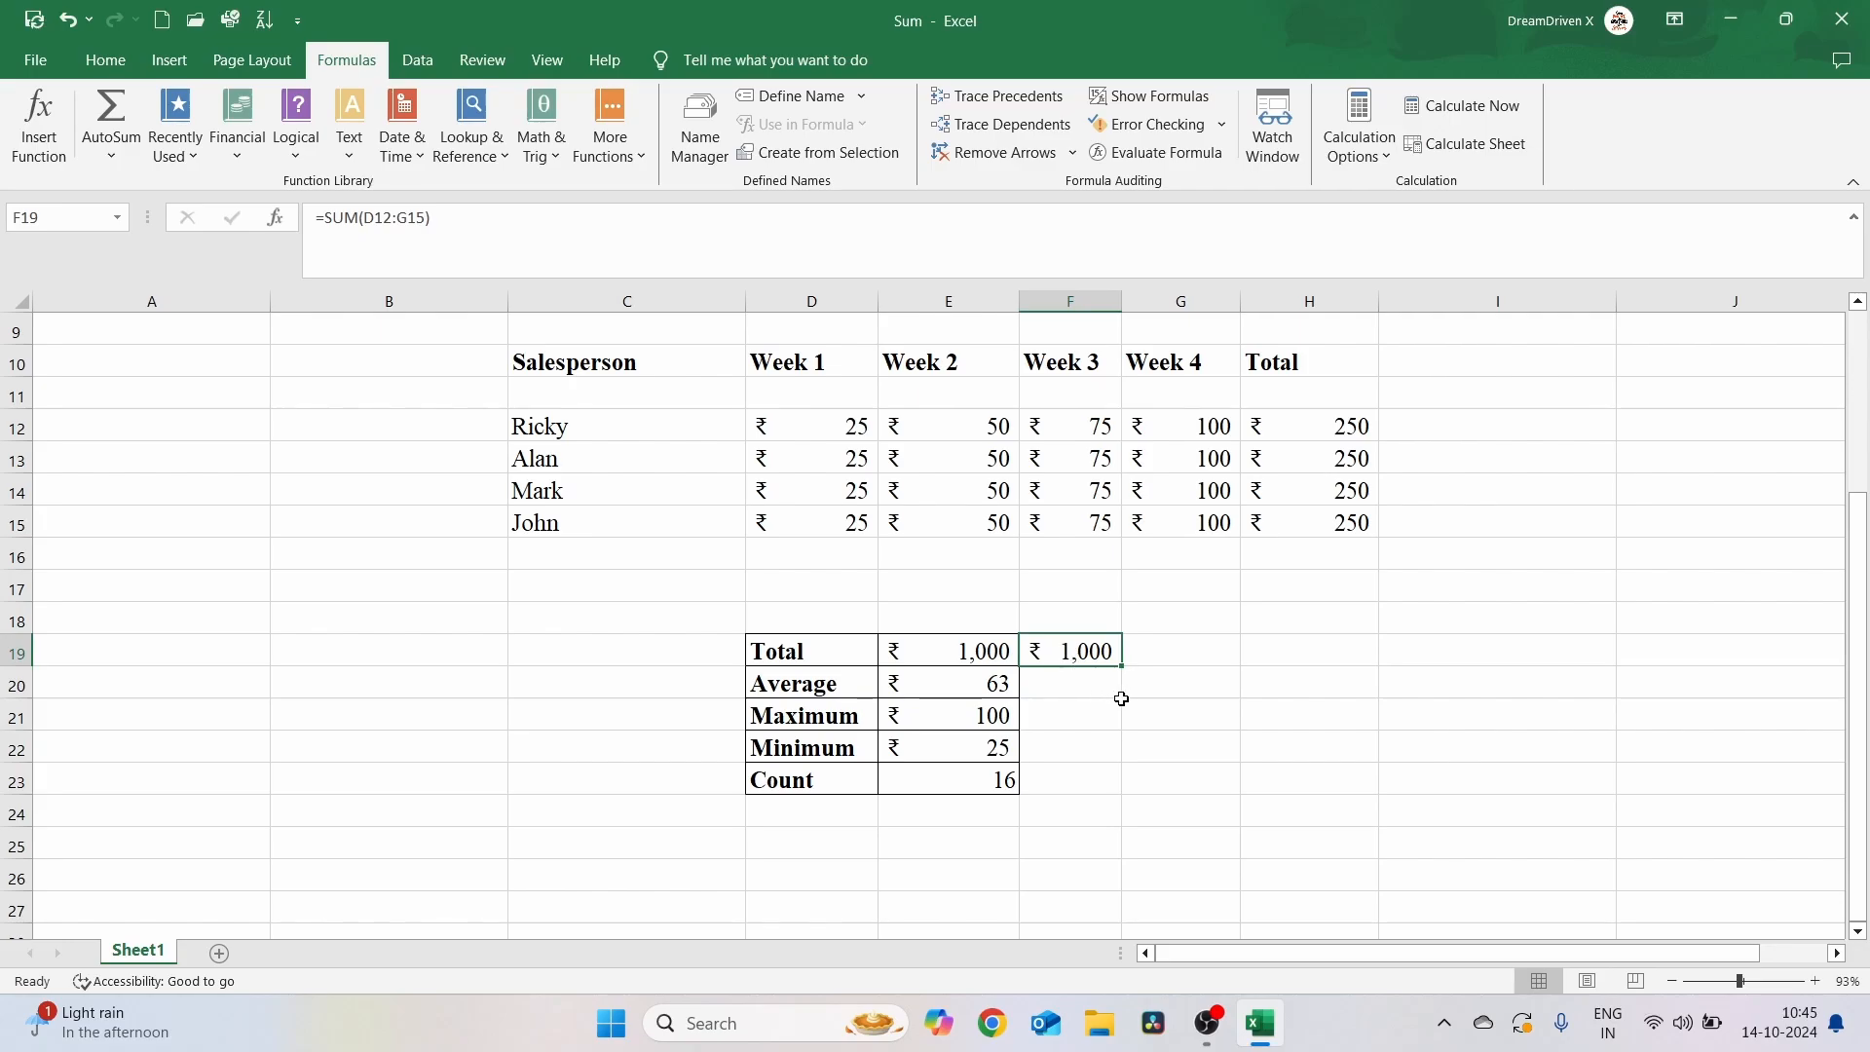
pyautogui.click(1116, 707)
pyautogui.click(1051, 684)
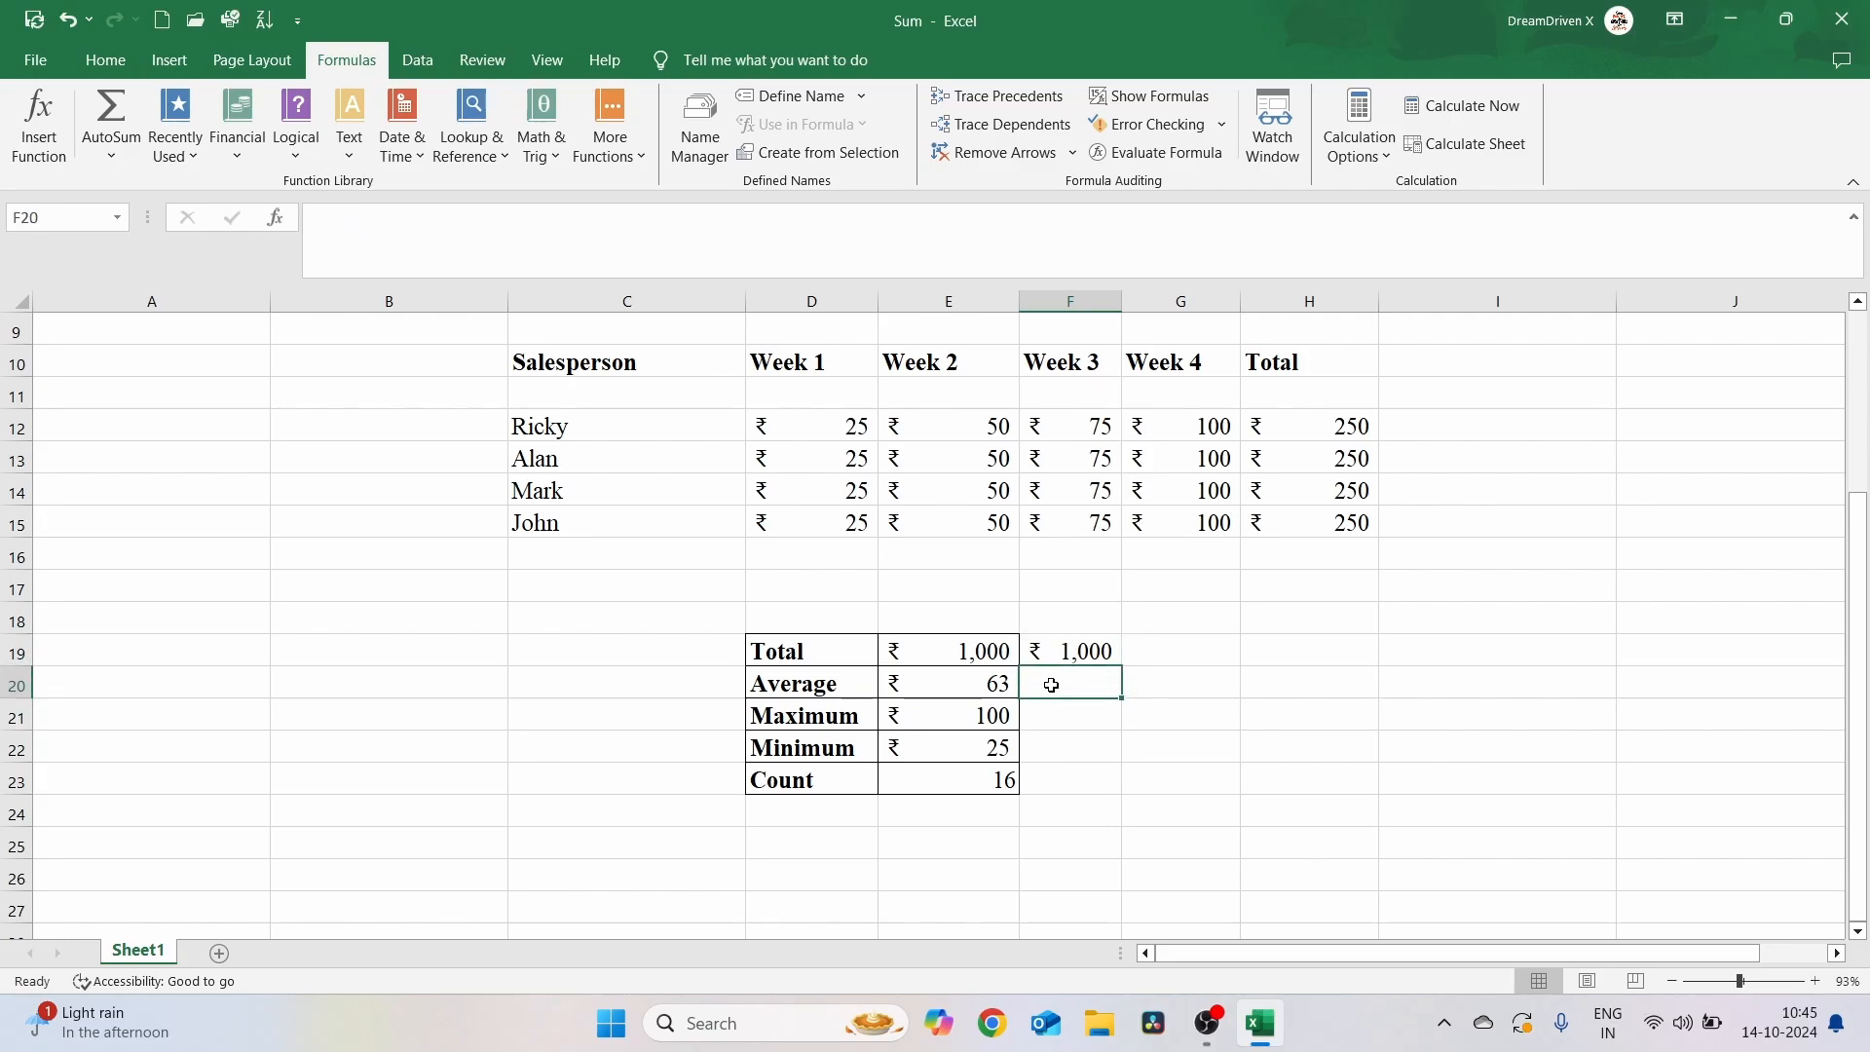
pyautogui.write('=Ave')
pyautogui.press('BackSpace')
pyautogui.press('BackSpace')
pyautogui.press('BackSpace')
pyautogui.press('BackSpace')
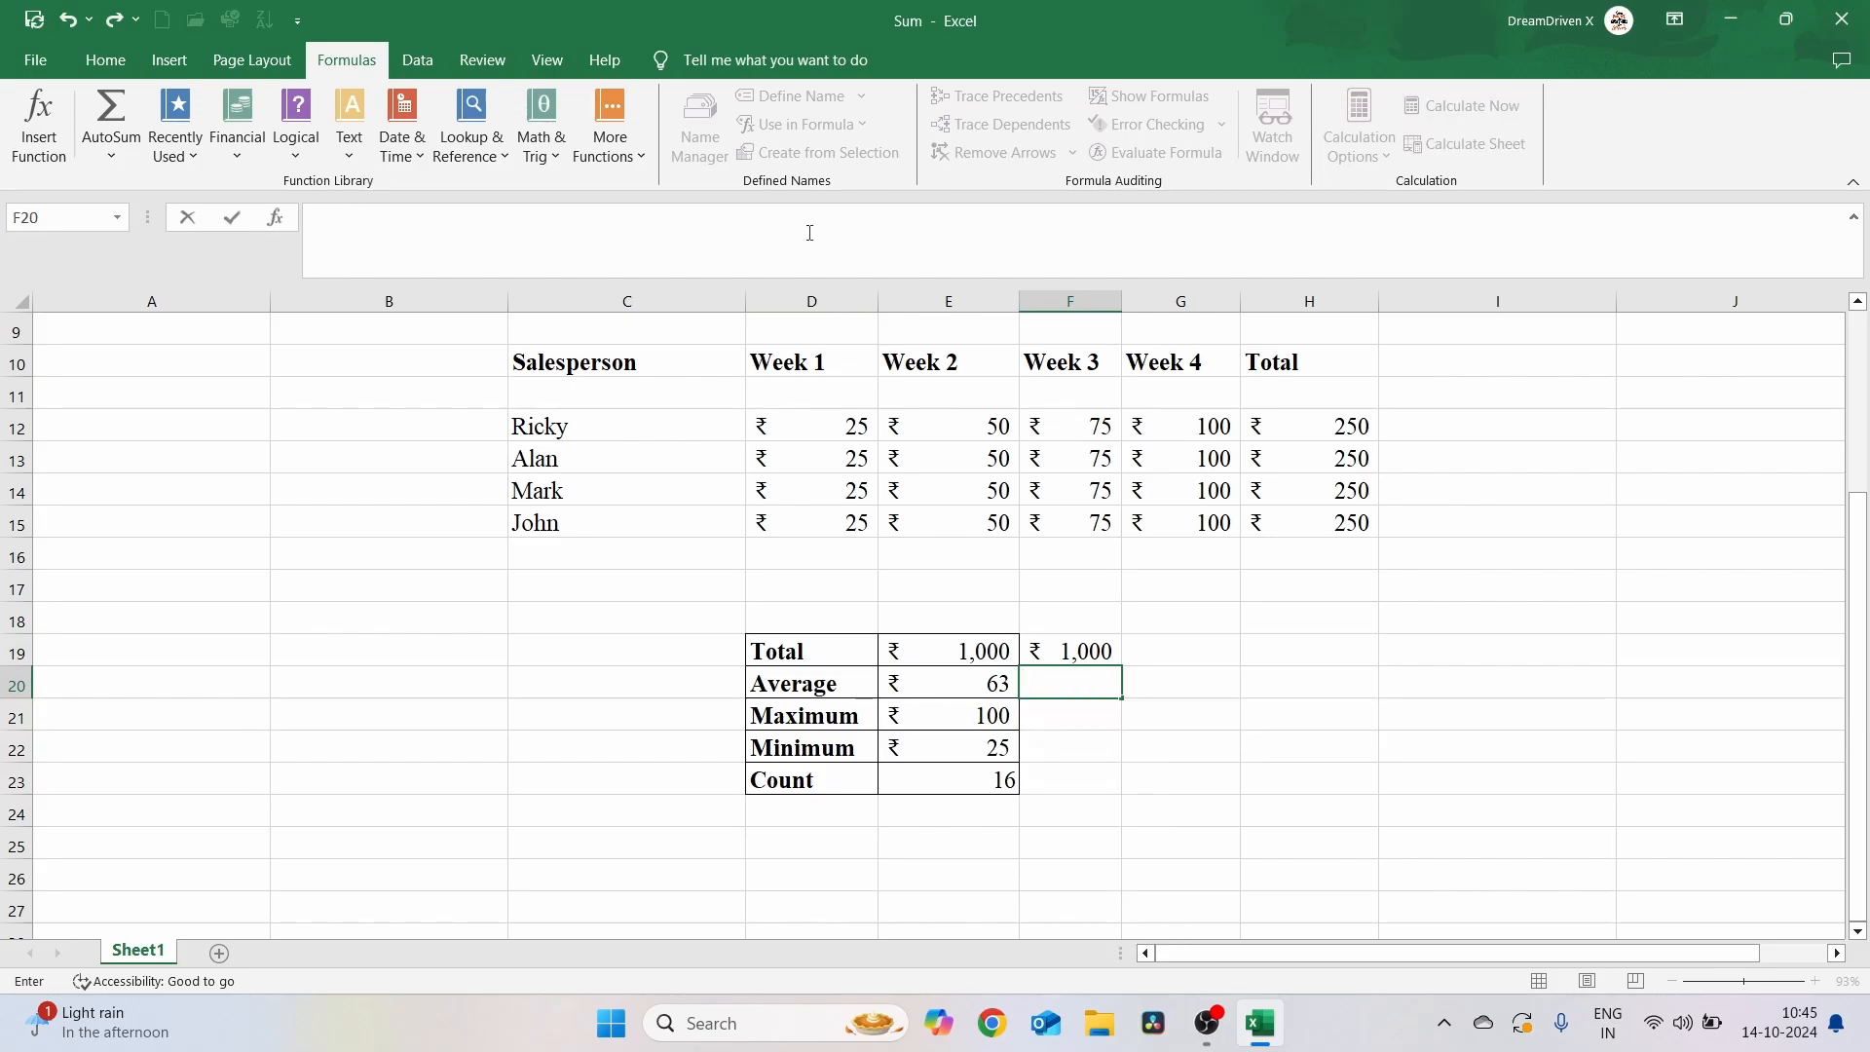
# Use Insert Function to enter AVERAGE(D12:G15) in F20 beside Average
pyautogui.click(39, 125)
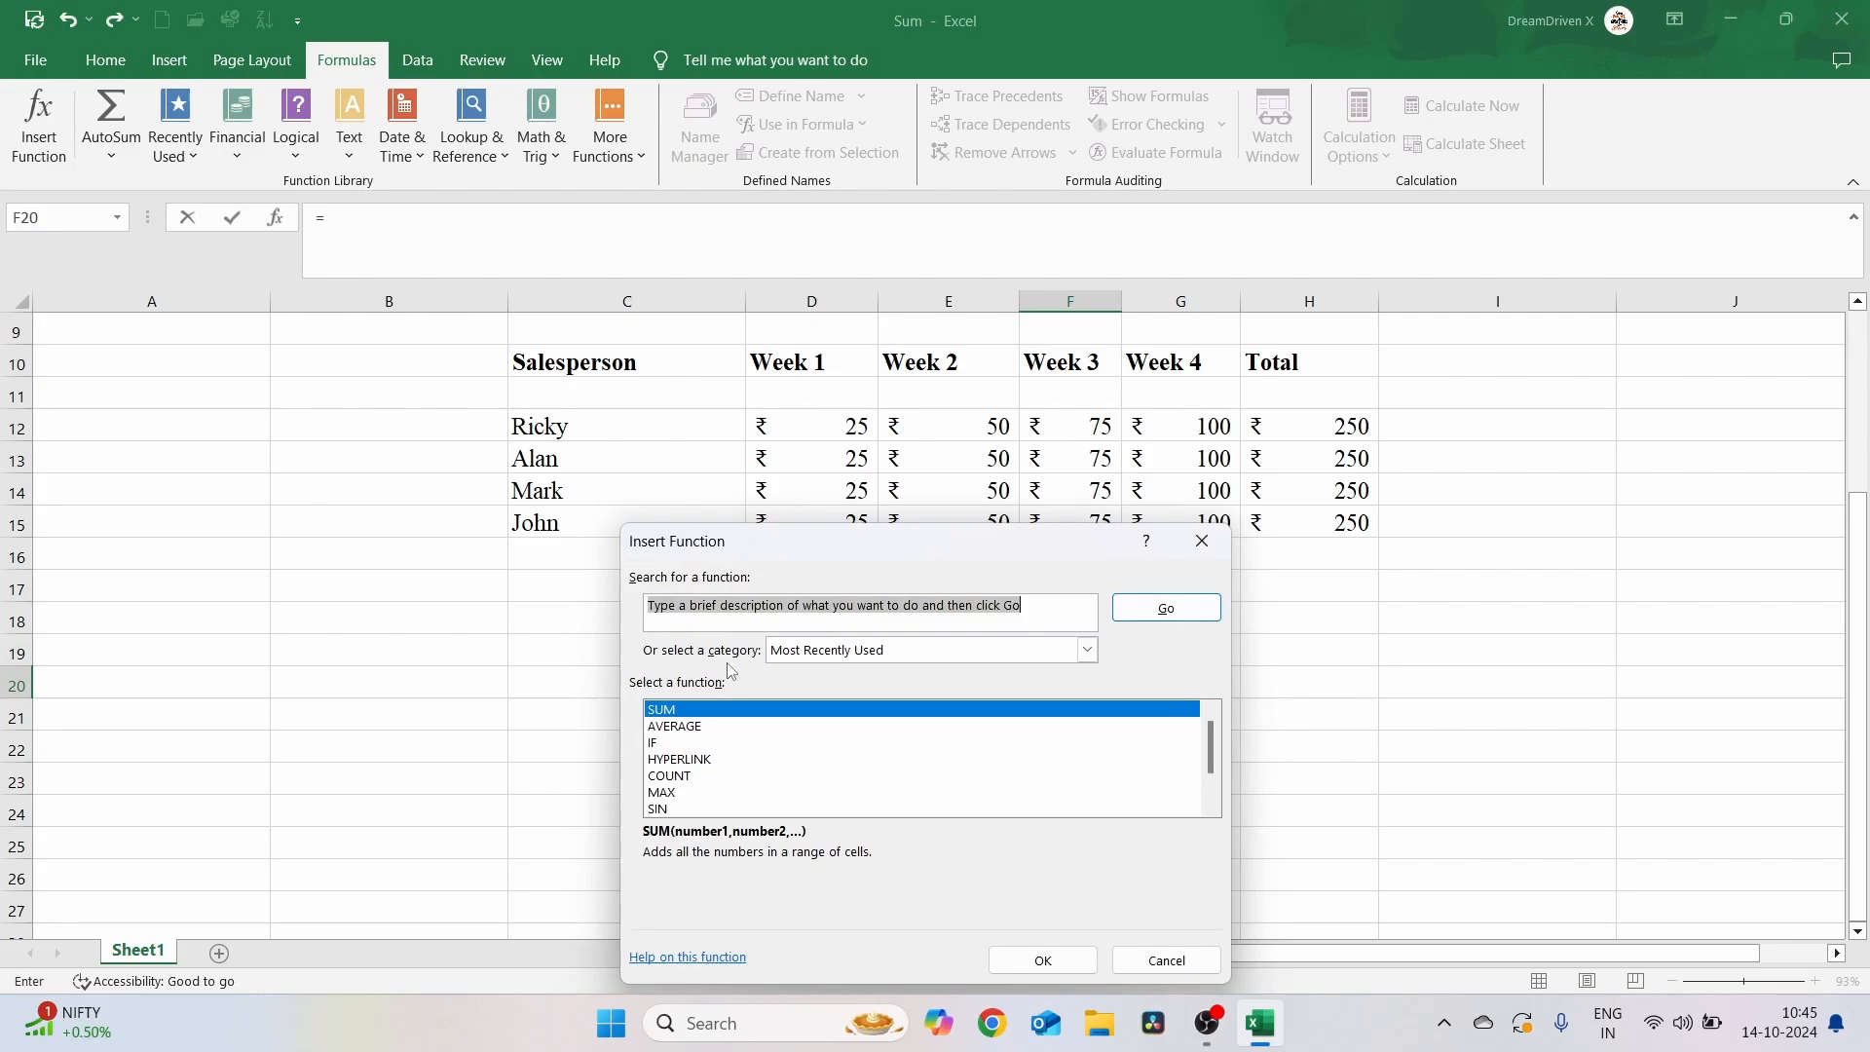
pyautogui.moveTo(821, 548); pyautogui.dragTo(1316, 461)
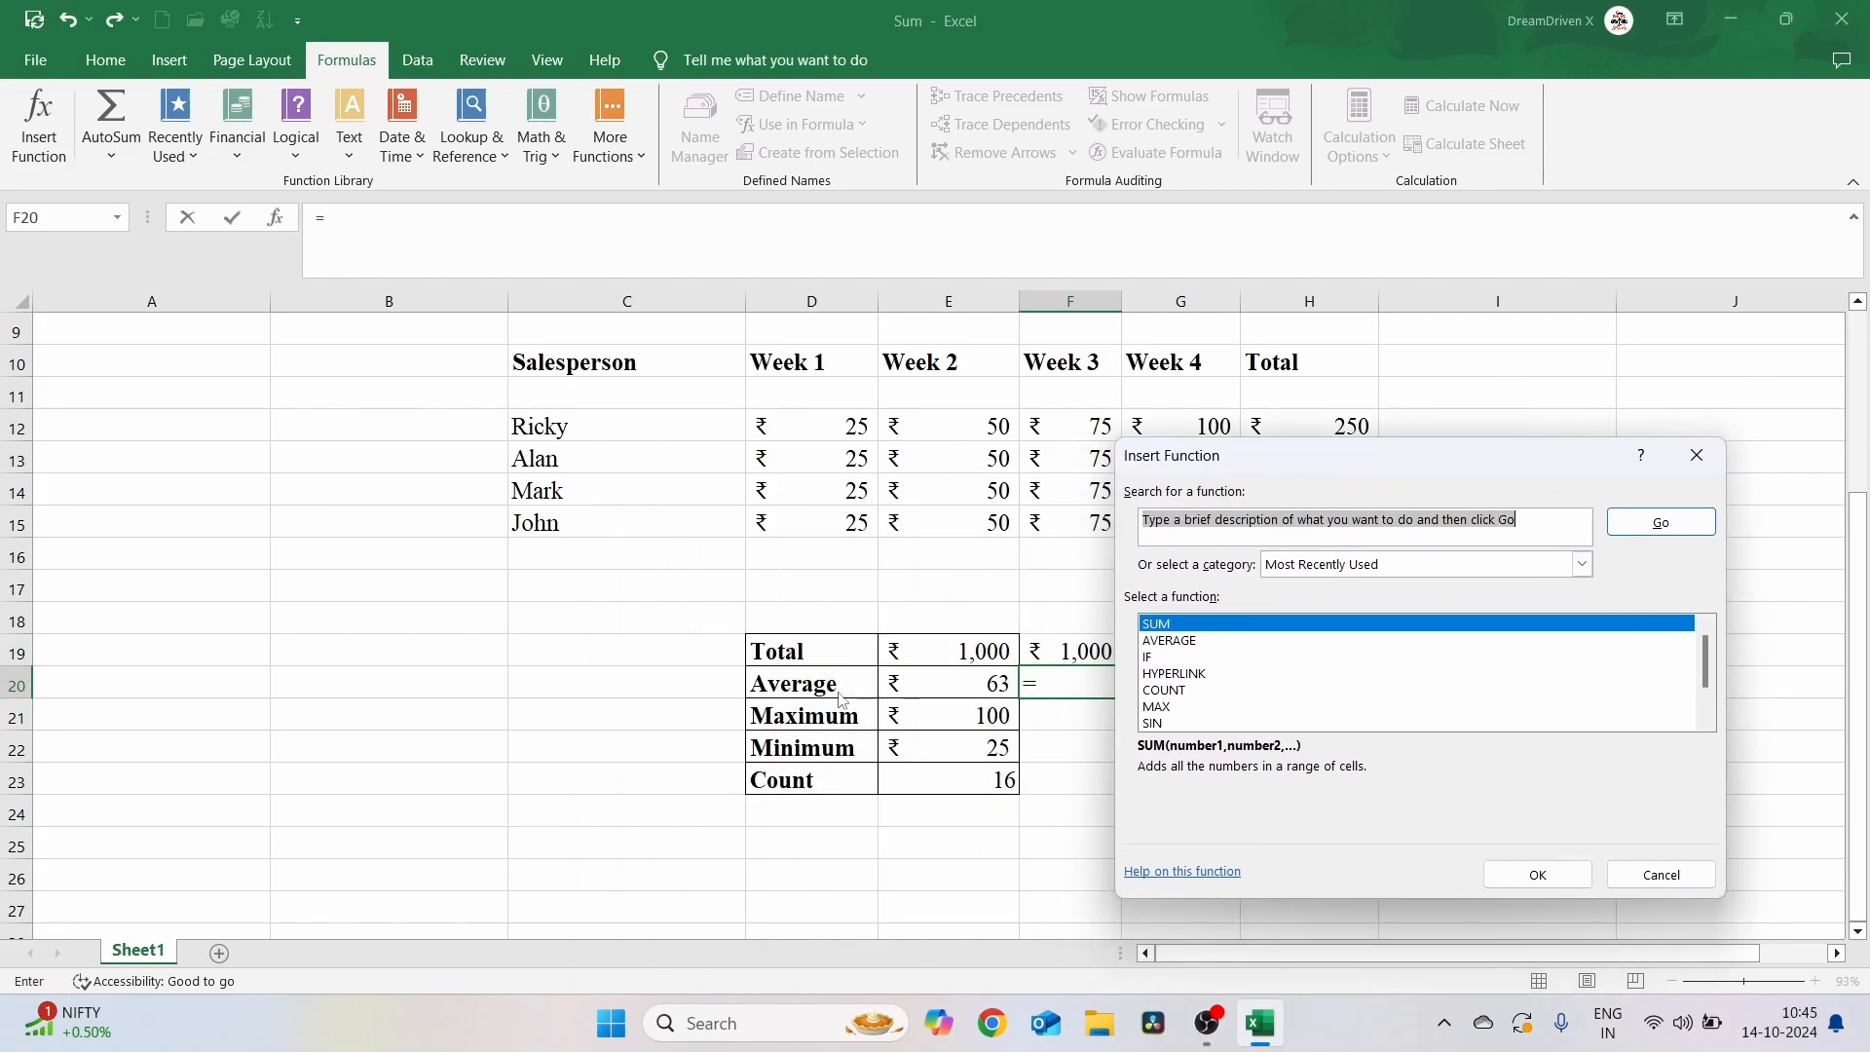
pyautogui.click(1177, 642)
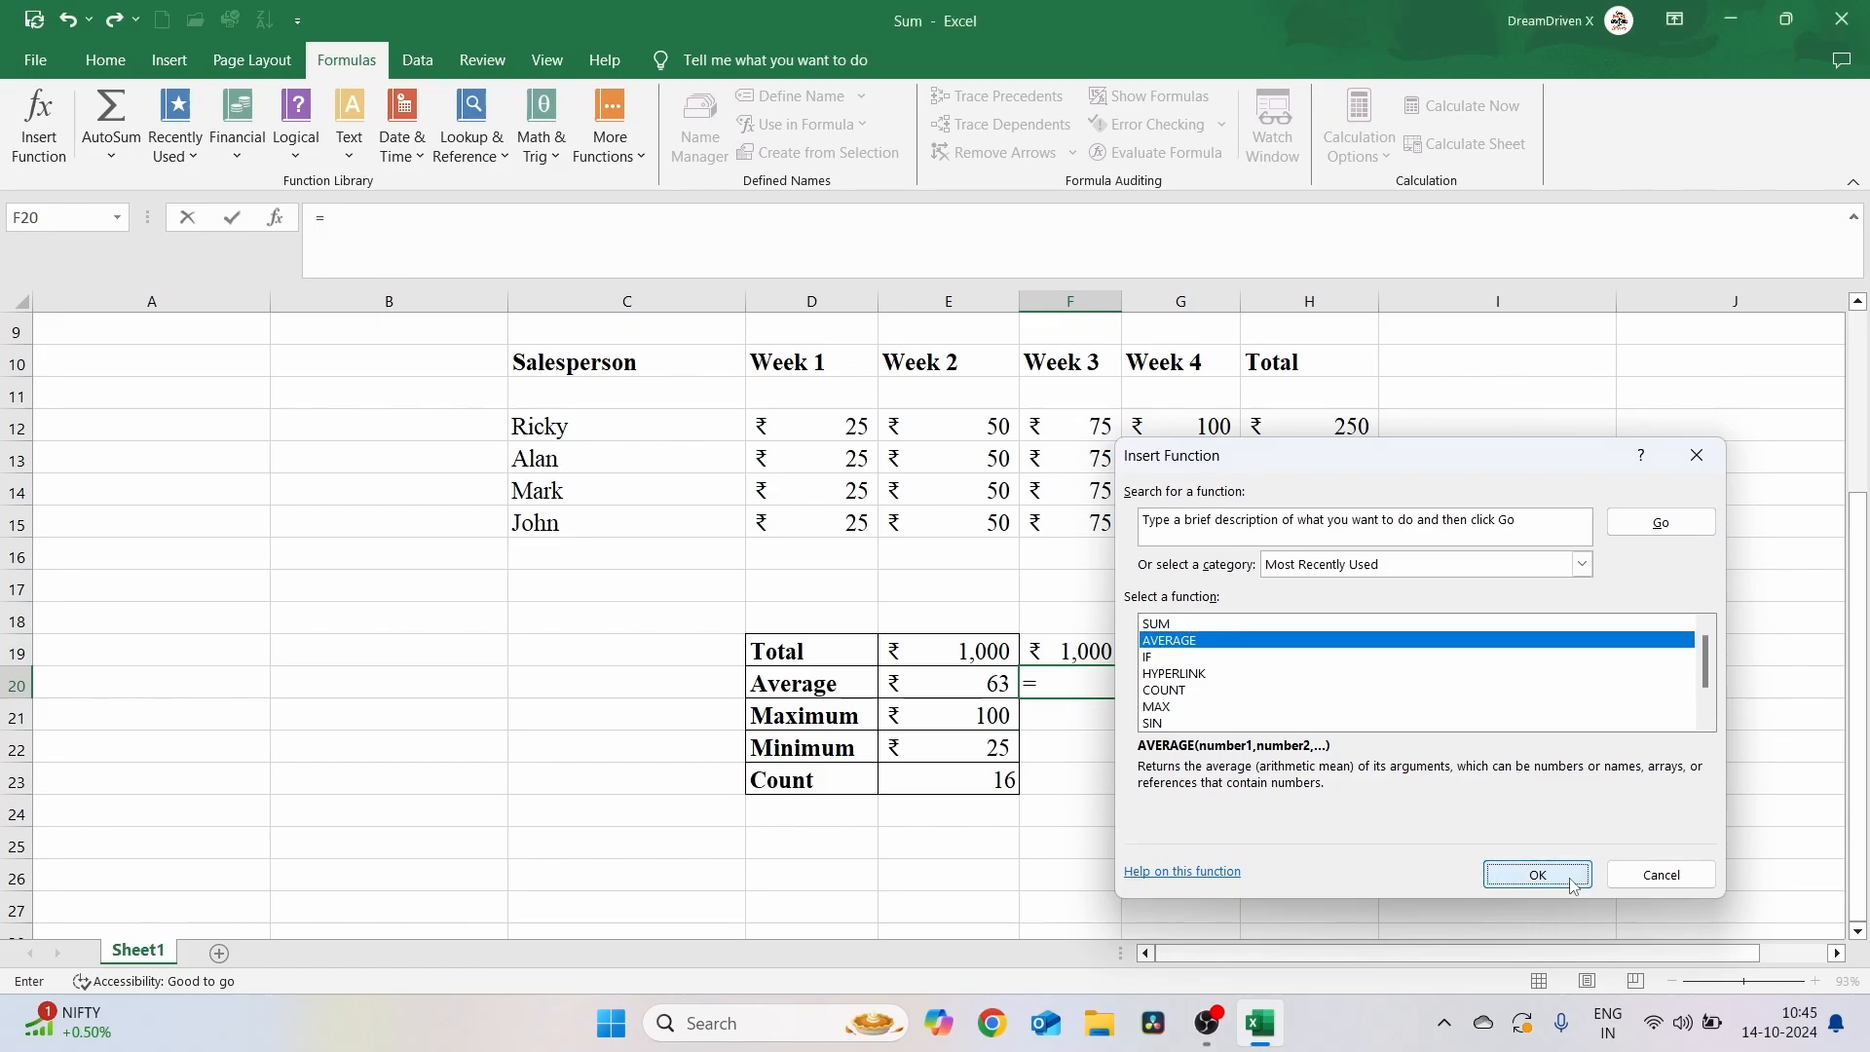
pyautogui.click(1570, 881)
pyautogui.moveTo(1287, 492); pyautogui.dragTo(879, 655)
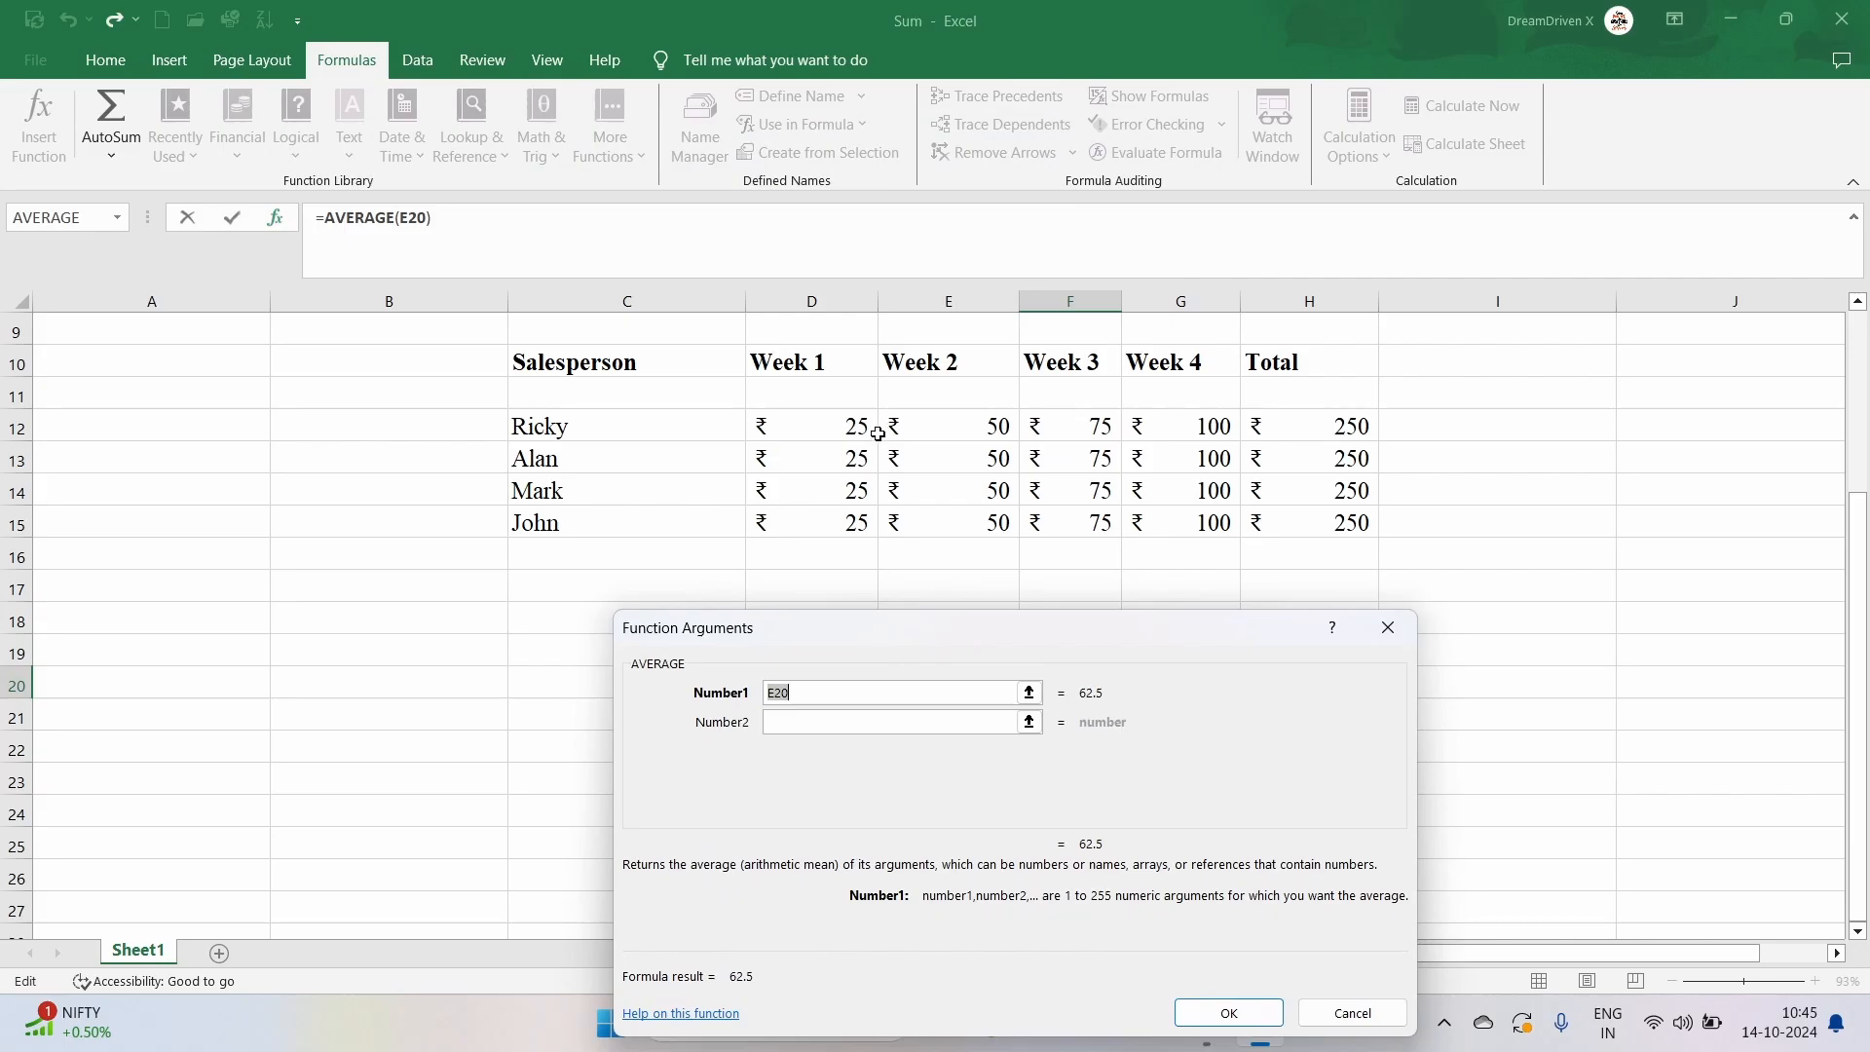
pyautogui.click(833, 434)
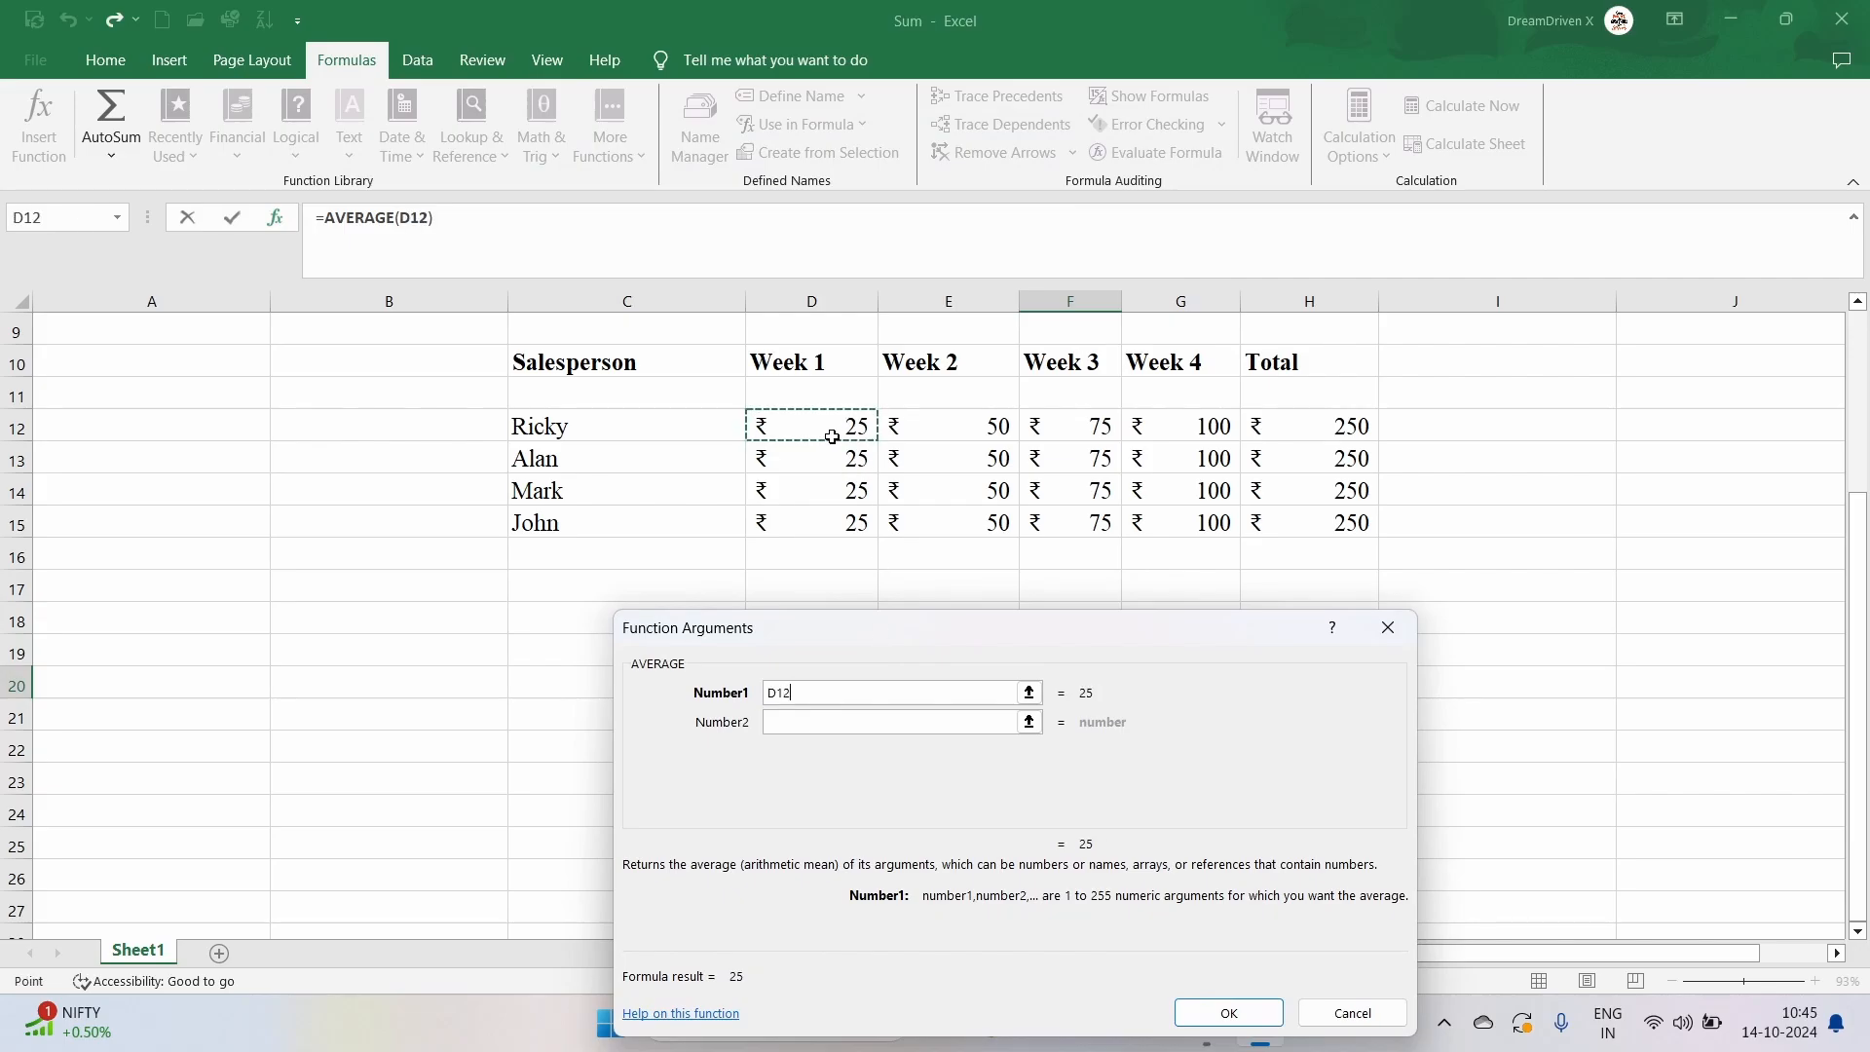
pyautogui.hotkey('shift', 'Right')
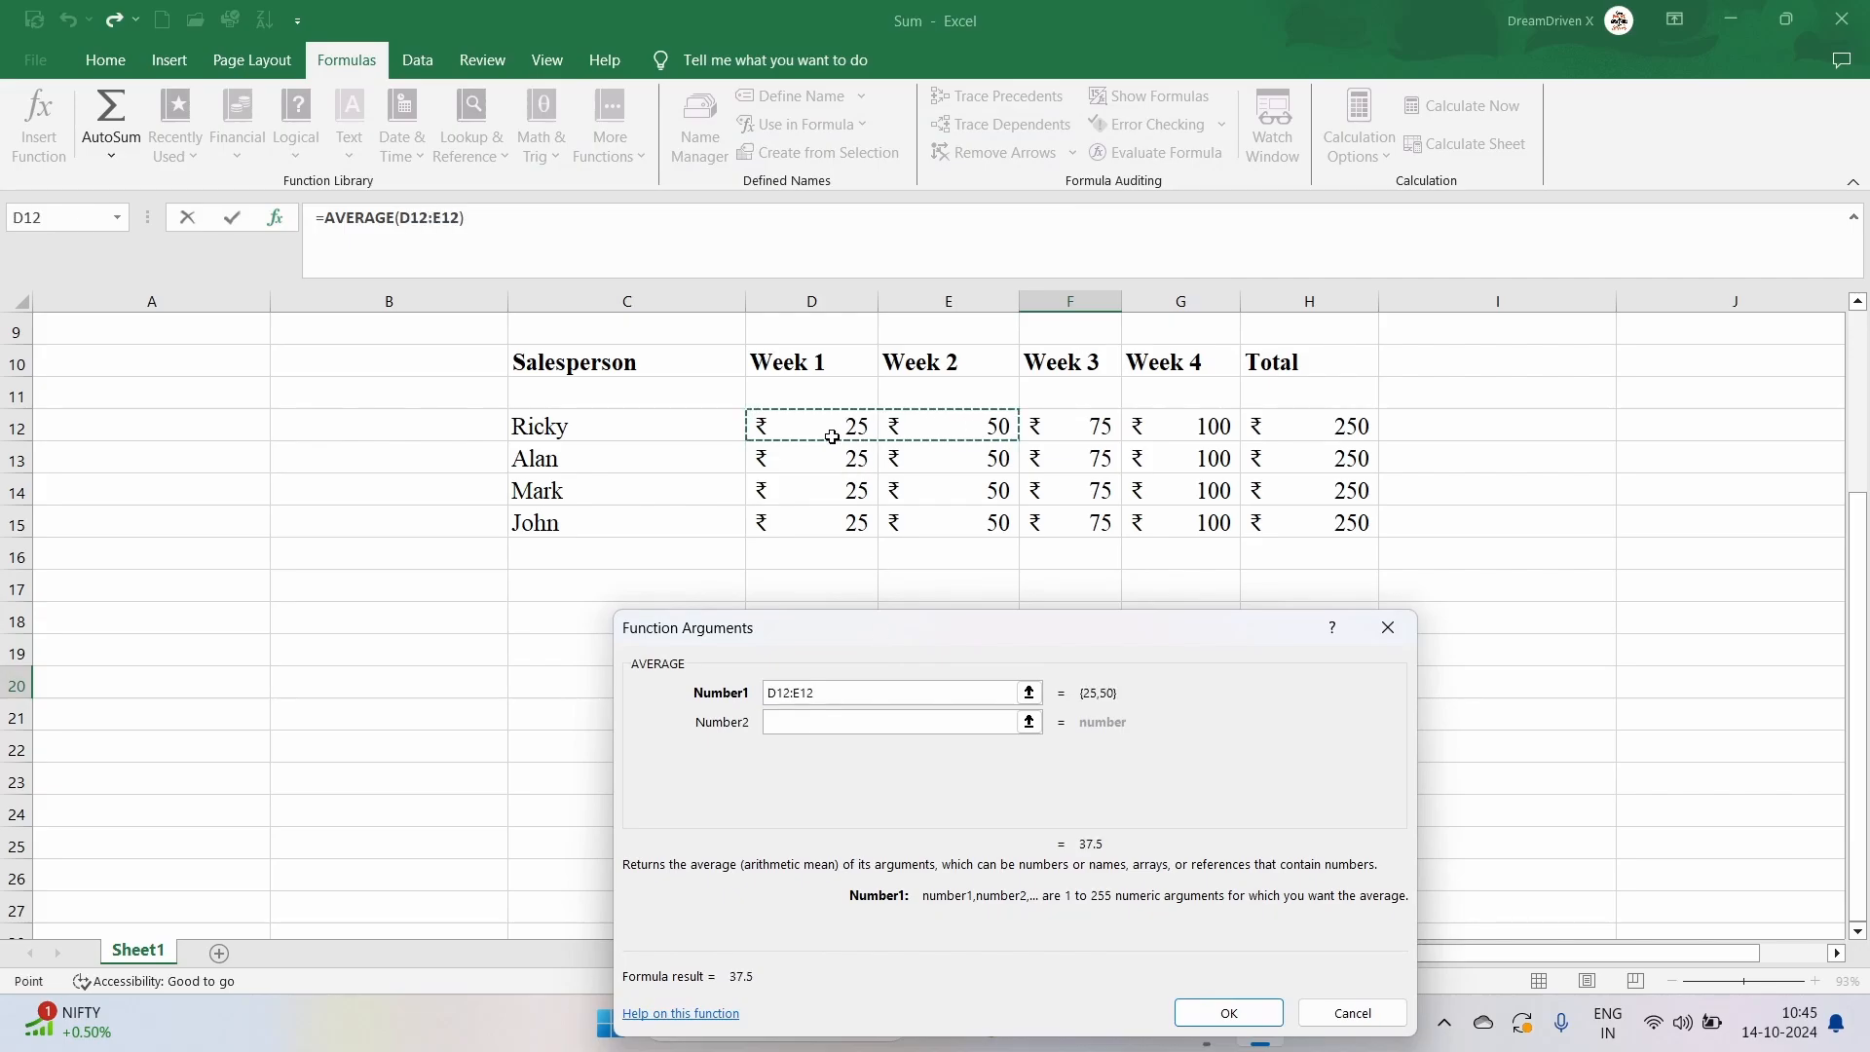
pyautogui.hotkey('shift', 'Right')
pyautogui.hotkey('shift', 'Right')
pyautogui.hotkey('shift', 'Right')
pyautogui.hotkey('shift', 'Left')
pyautogui.hotkey('shift', 'Down')
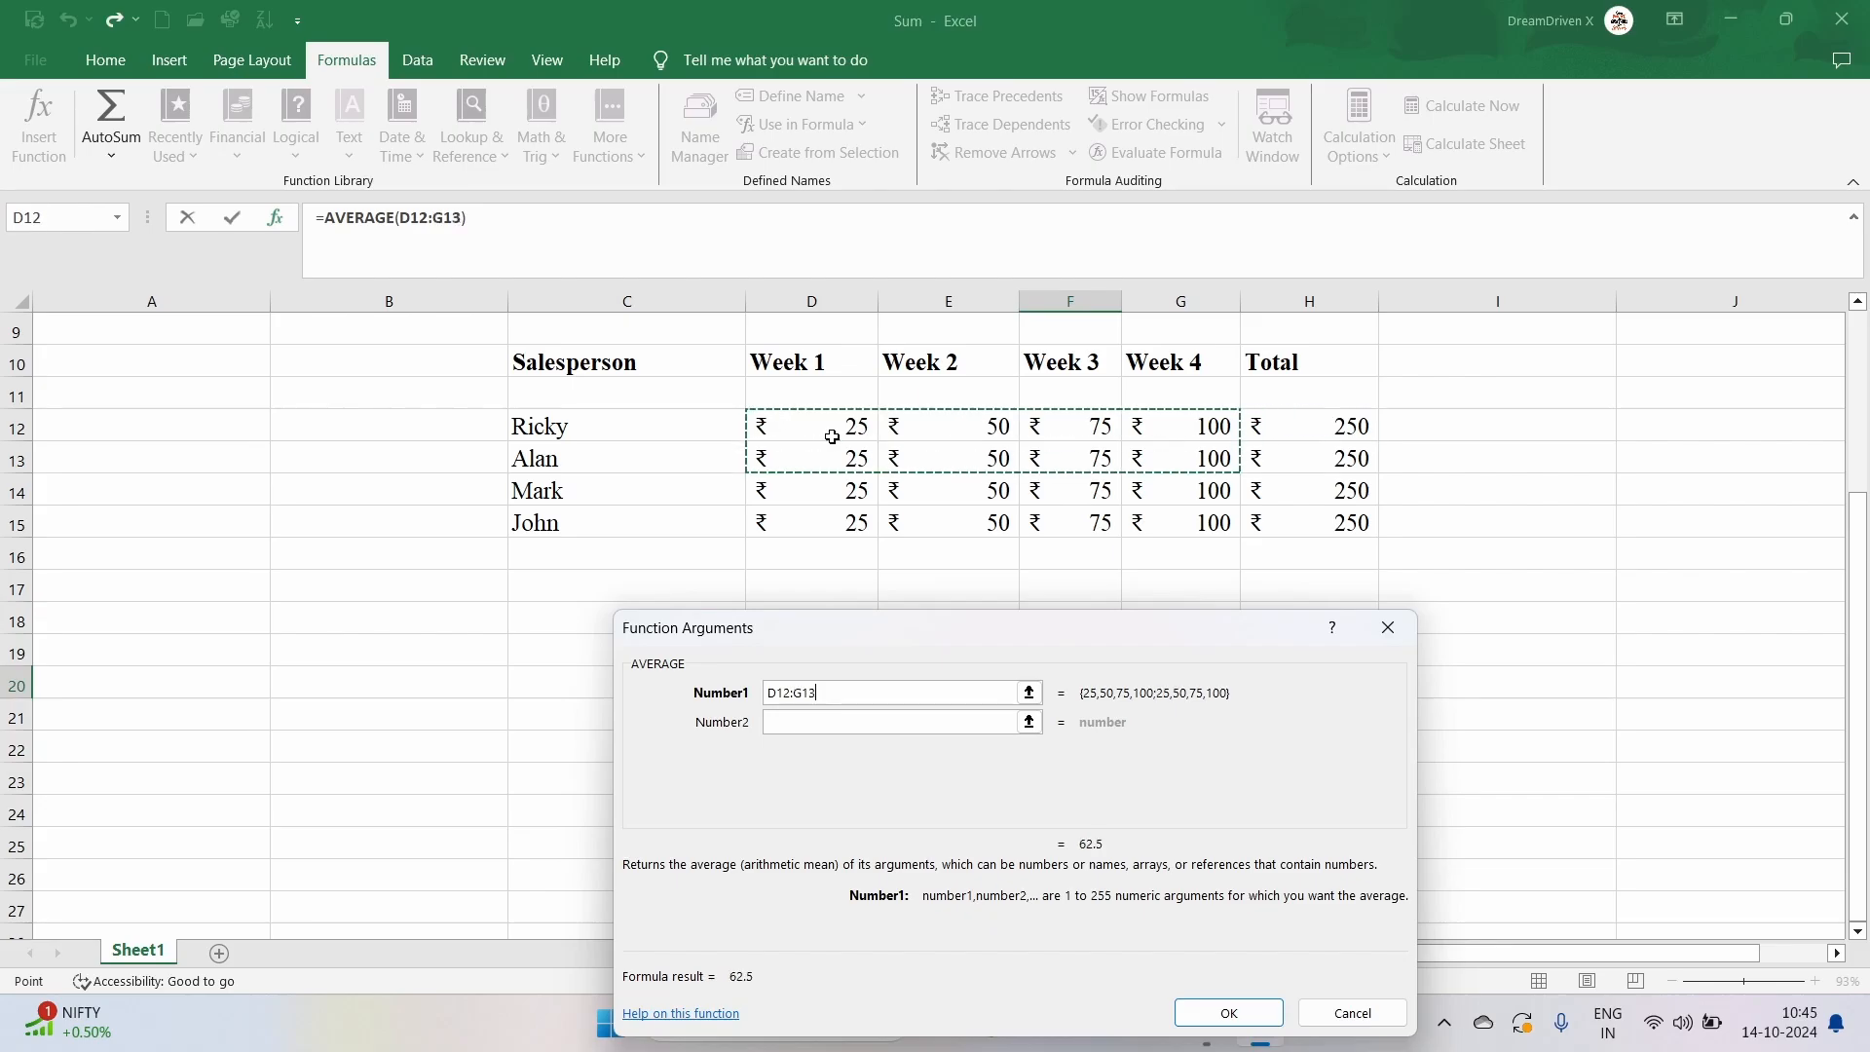
pyautogui.hotkey('shift', 'Down')
pyautogui.hotkey('shift', 'Down')
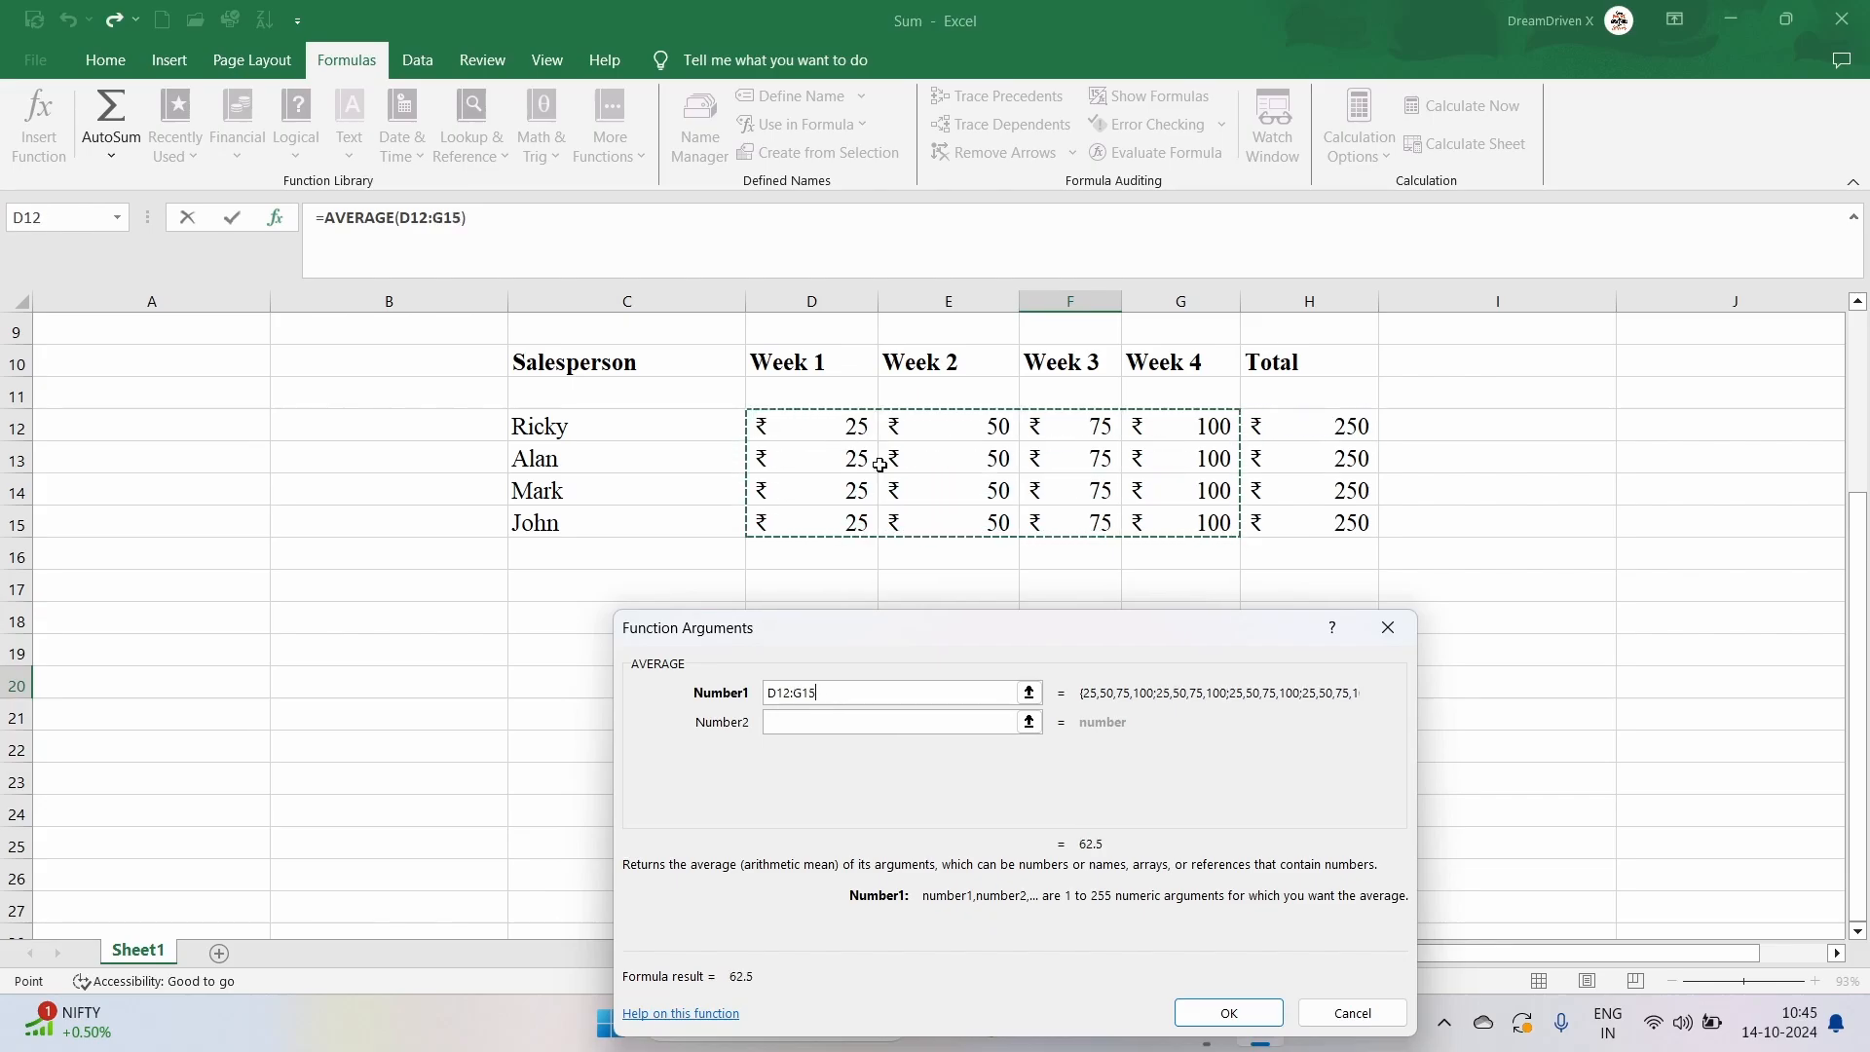
pyautogui.click(1229, 1016)
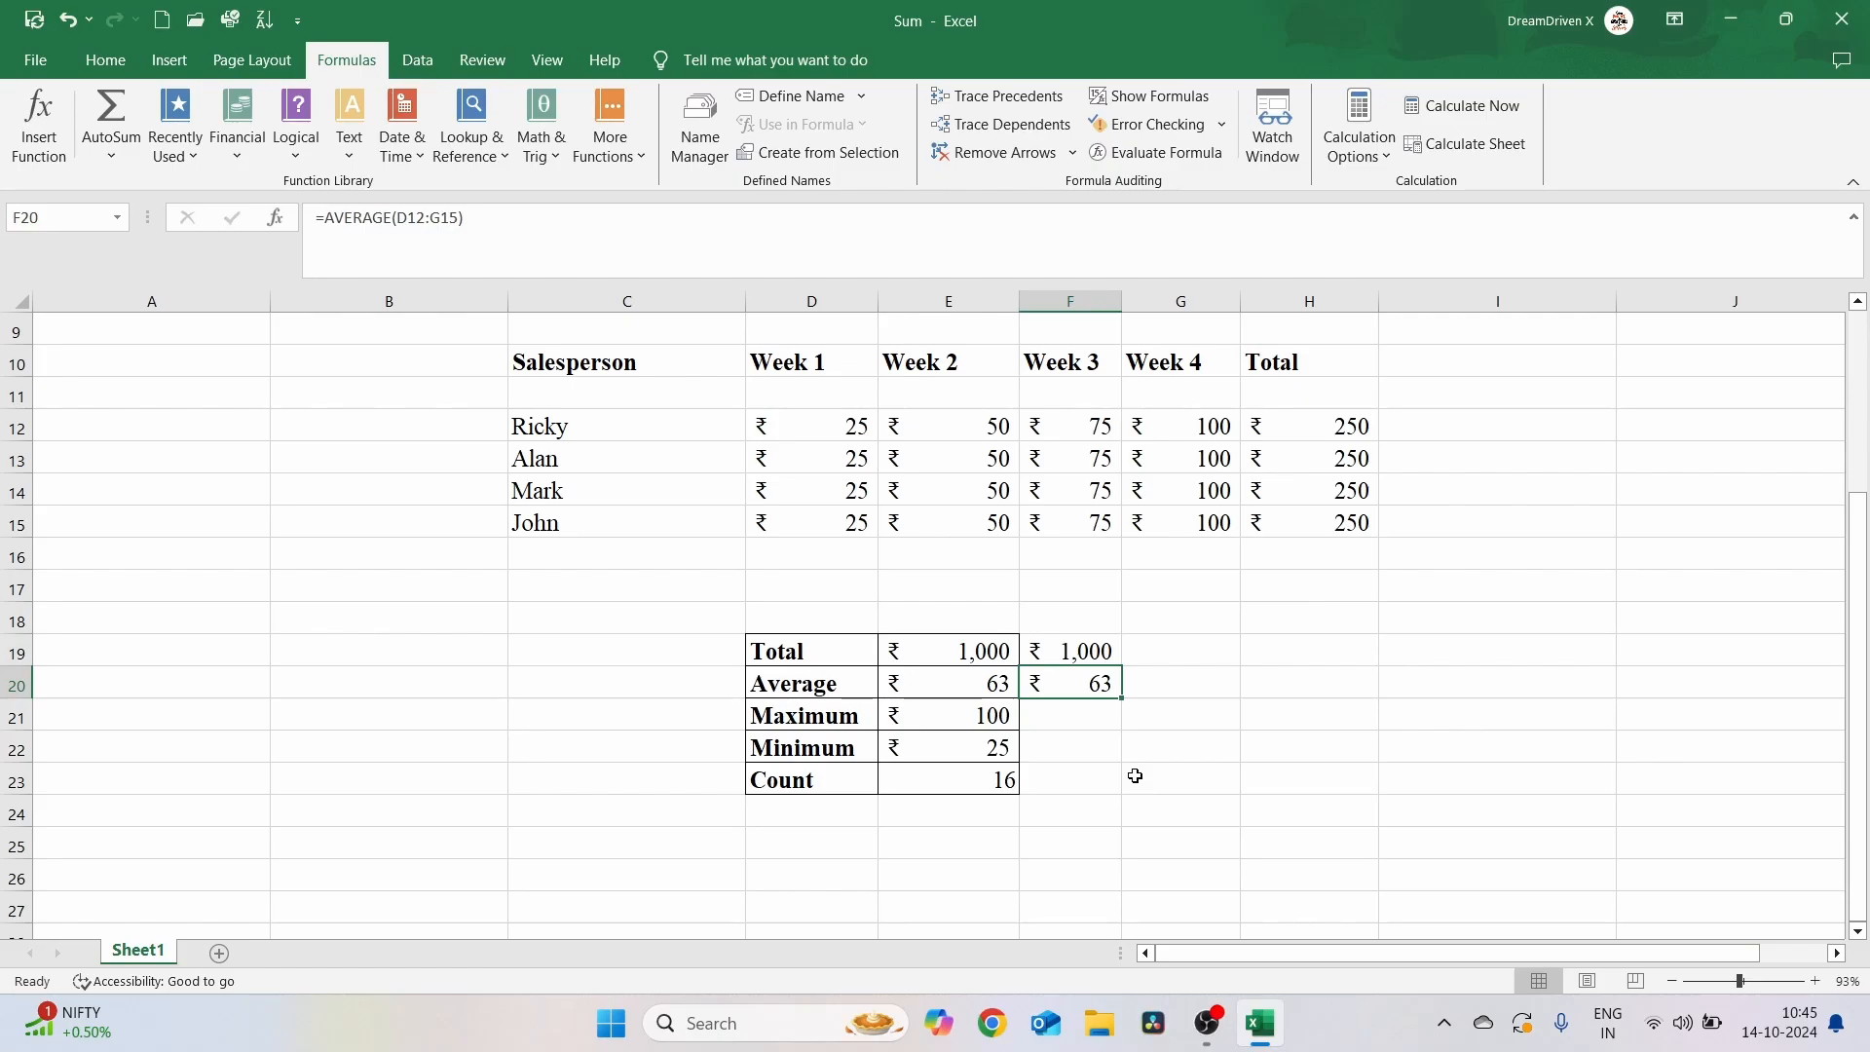
# Use Insert Function to enter MAX(D12:G15) in F21 beside Maximum
pyautogui.click(1085, 711)
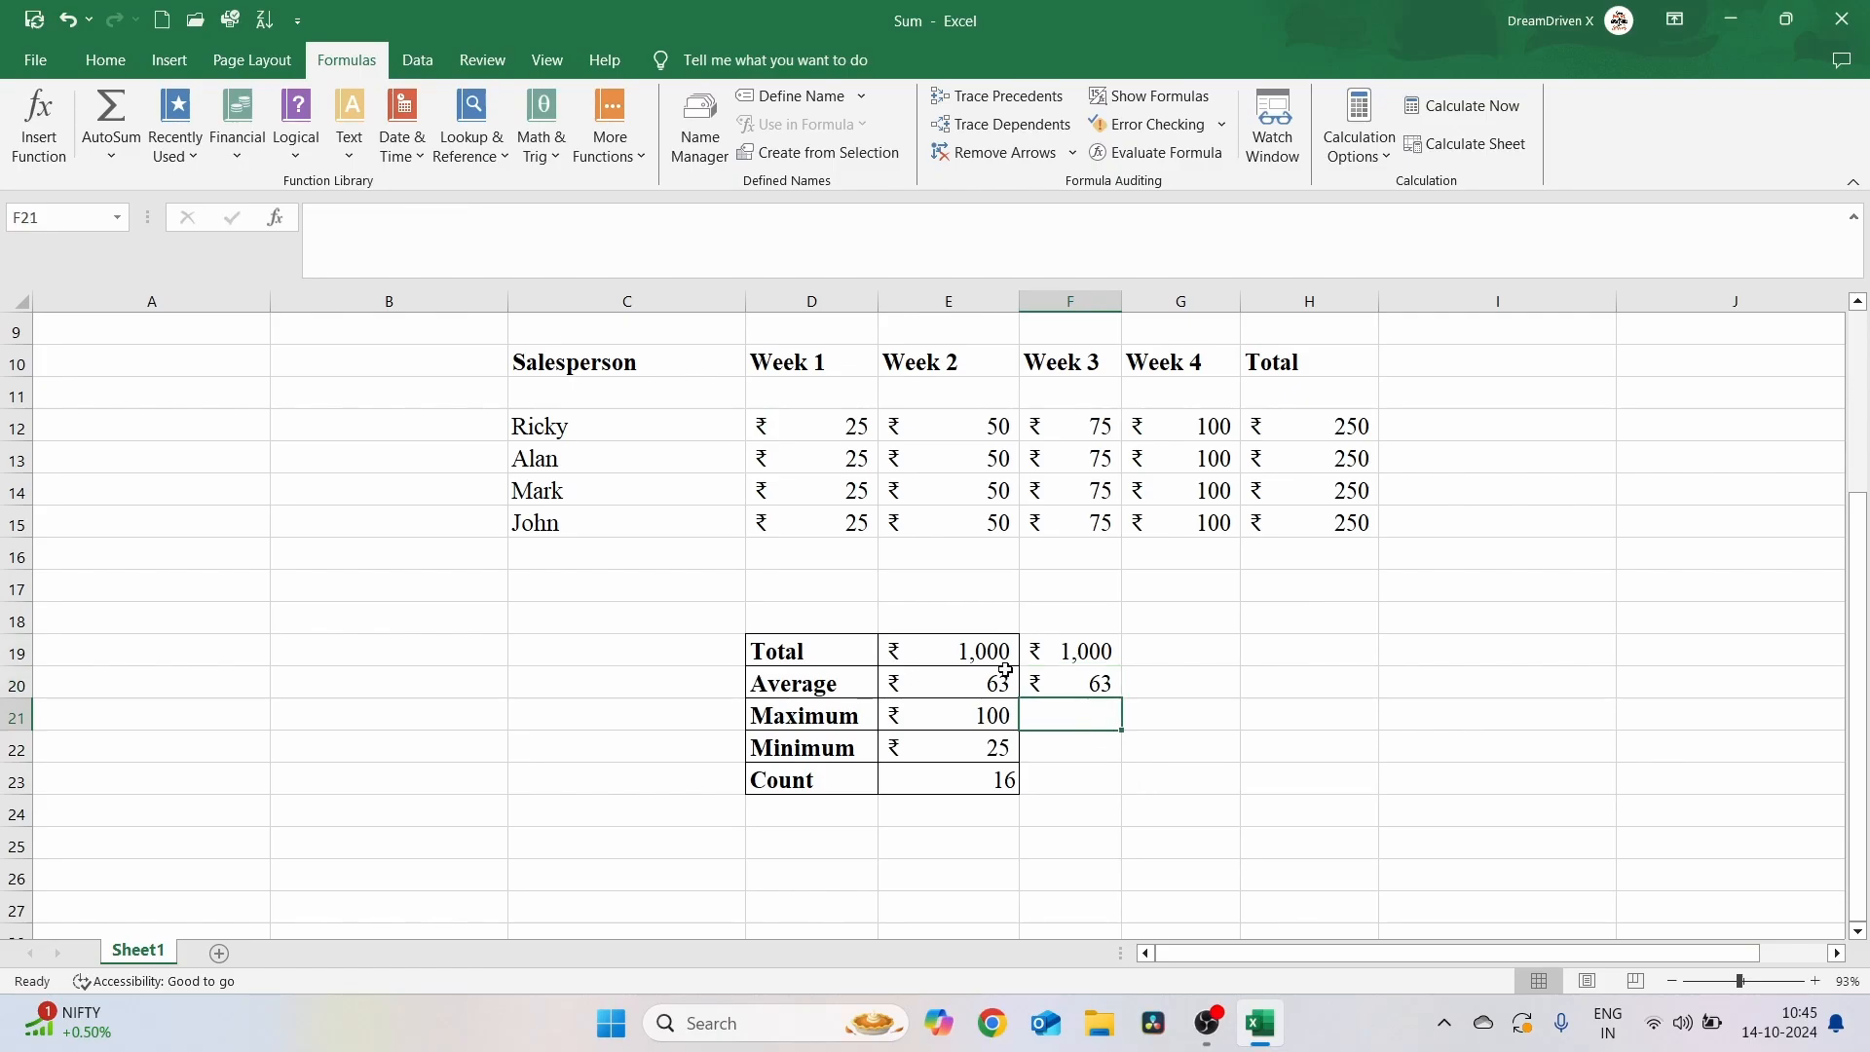
pyautogui.click(41, 132)
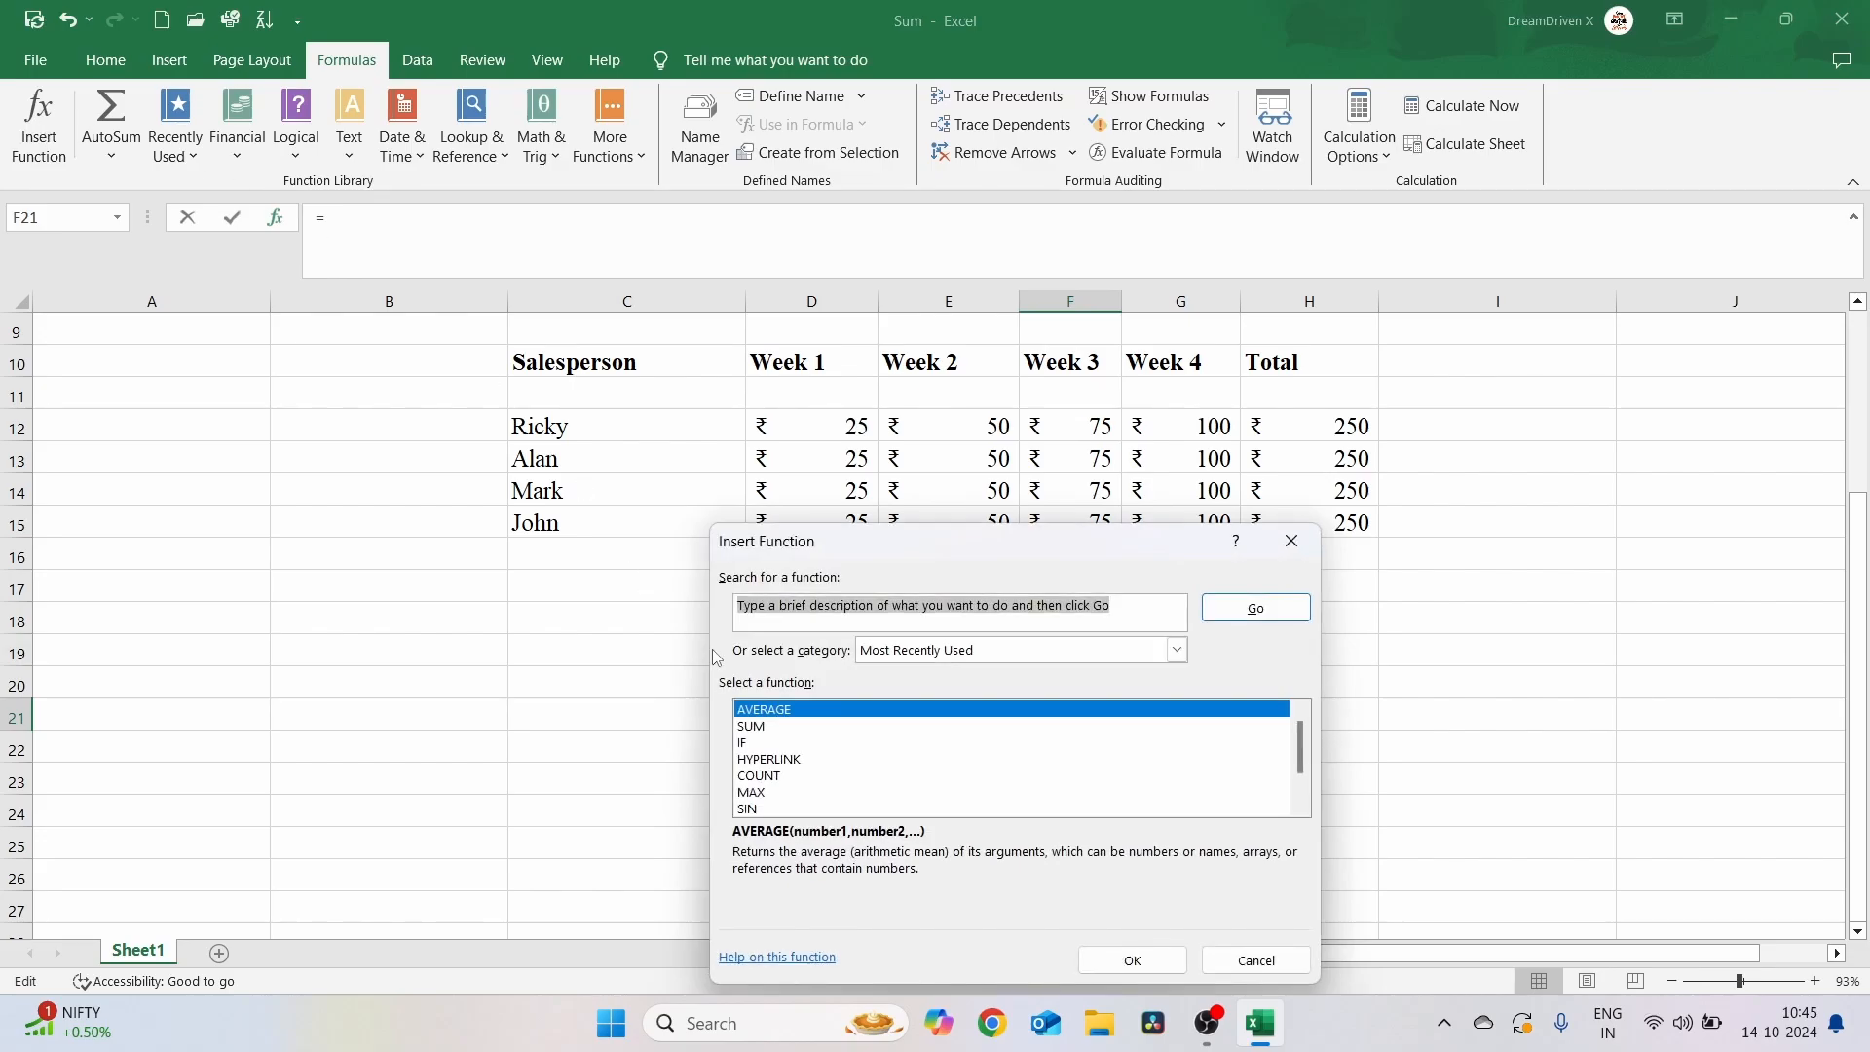
pyautogui.click(758, 791)
pyautogui.click(1130, 960)
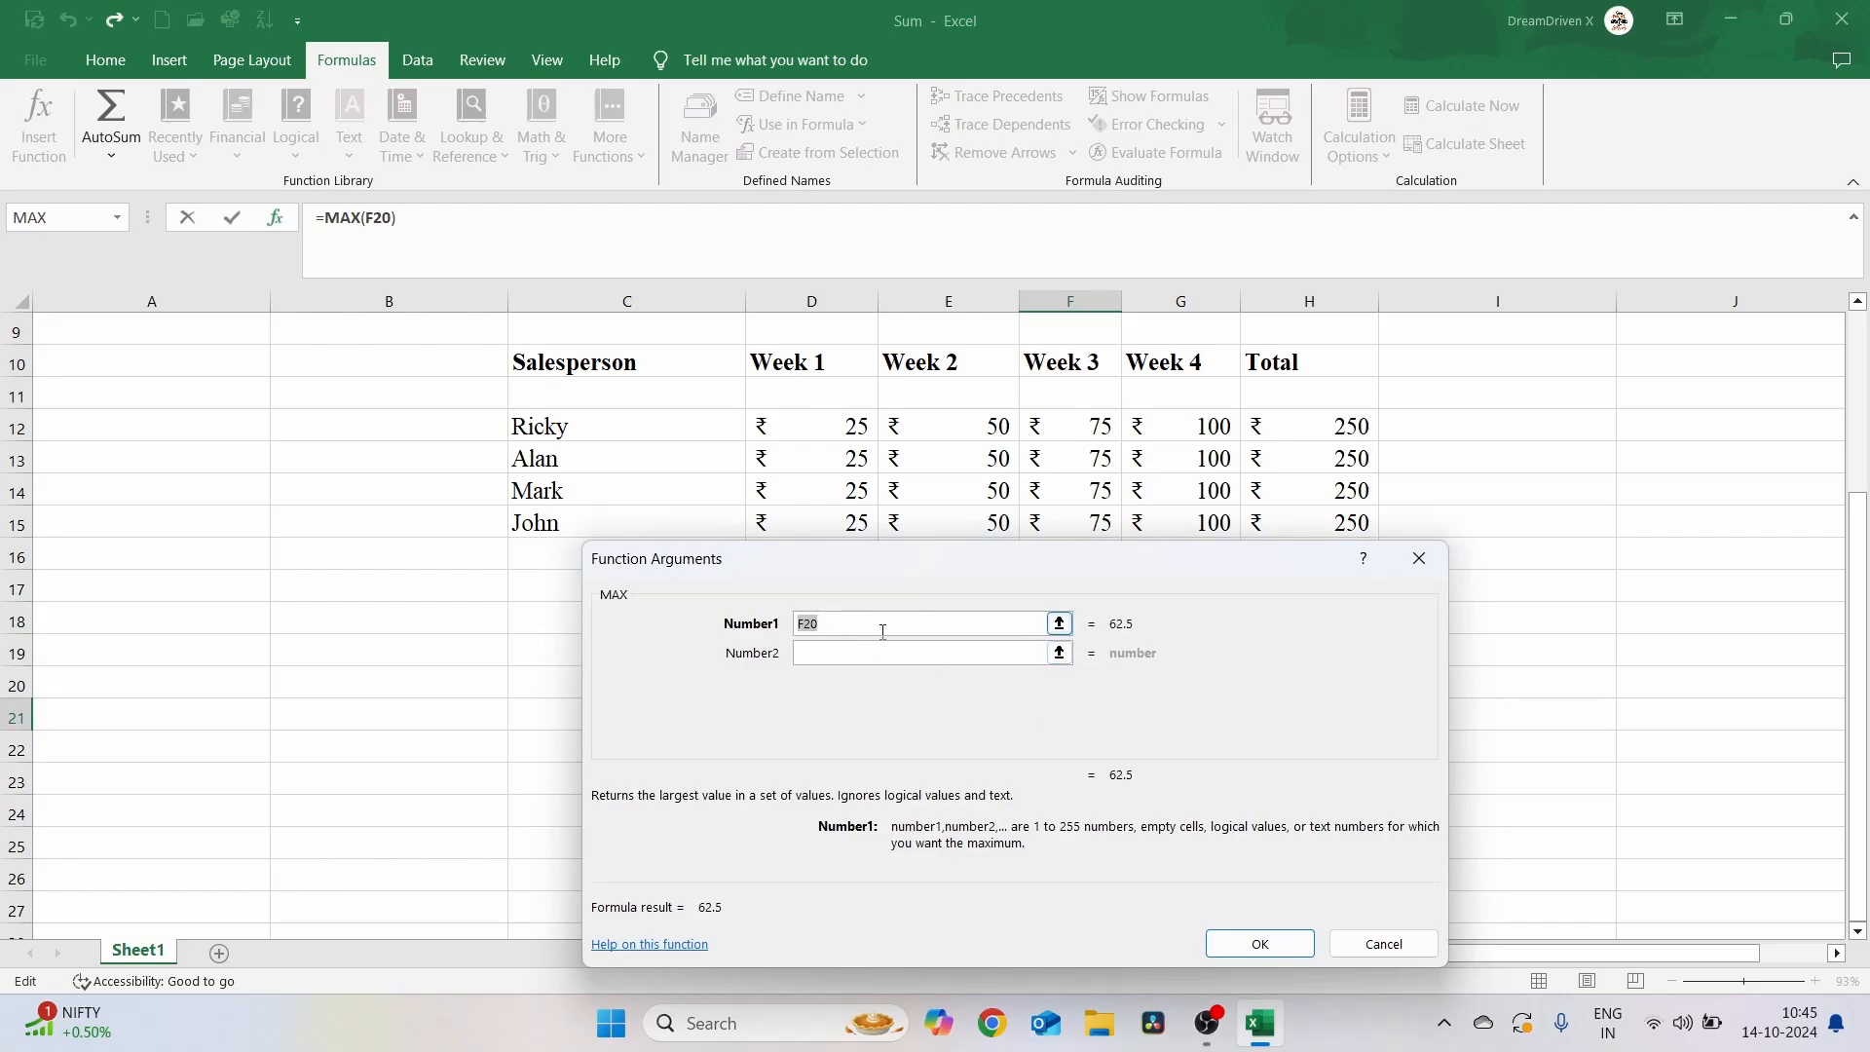
pyautogui.click(814, 424)
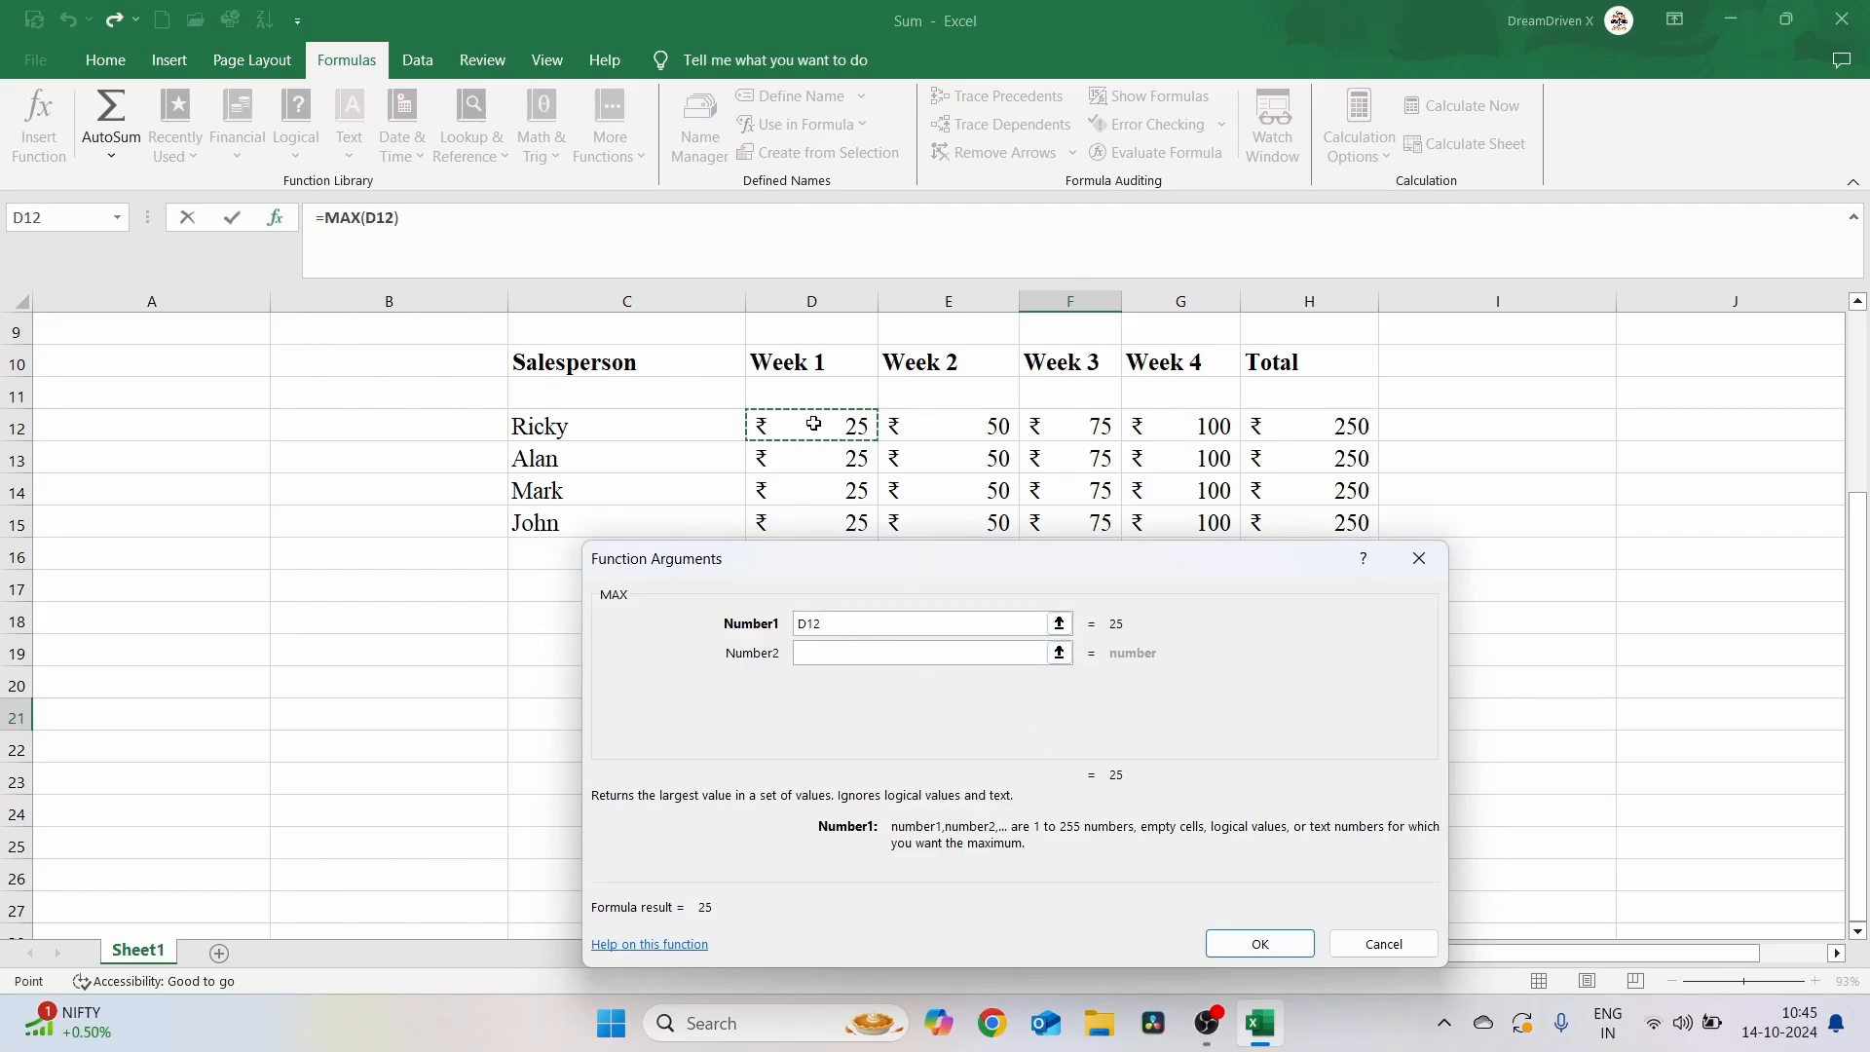
pyautogui.hotkey('shift', 'Right')
pyautogui.hotkey('shift', 'Right')
pyautogui.hotkey('shift', 'Right')
pyautogui.hotkey('shift', 'Down')
pyautogui.hotkey('shift', 'Down')
pyautogui.hotkey('shift', 'Down')
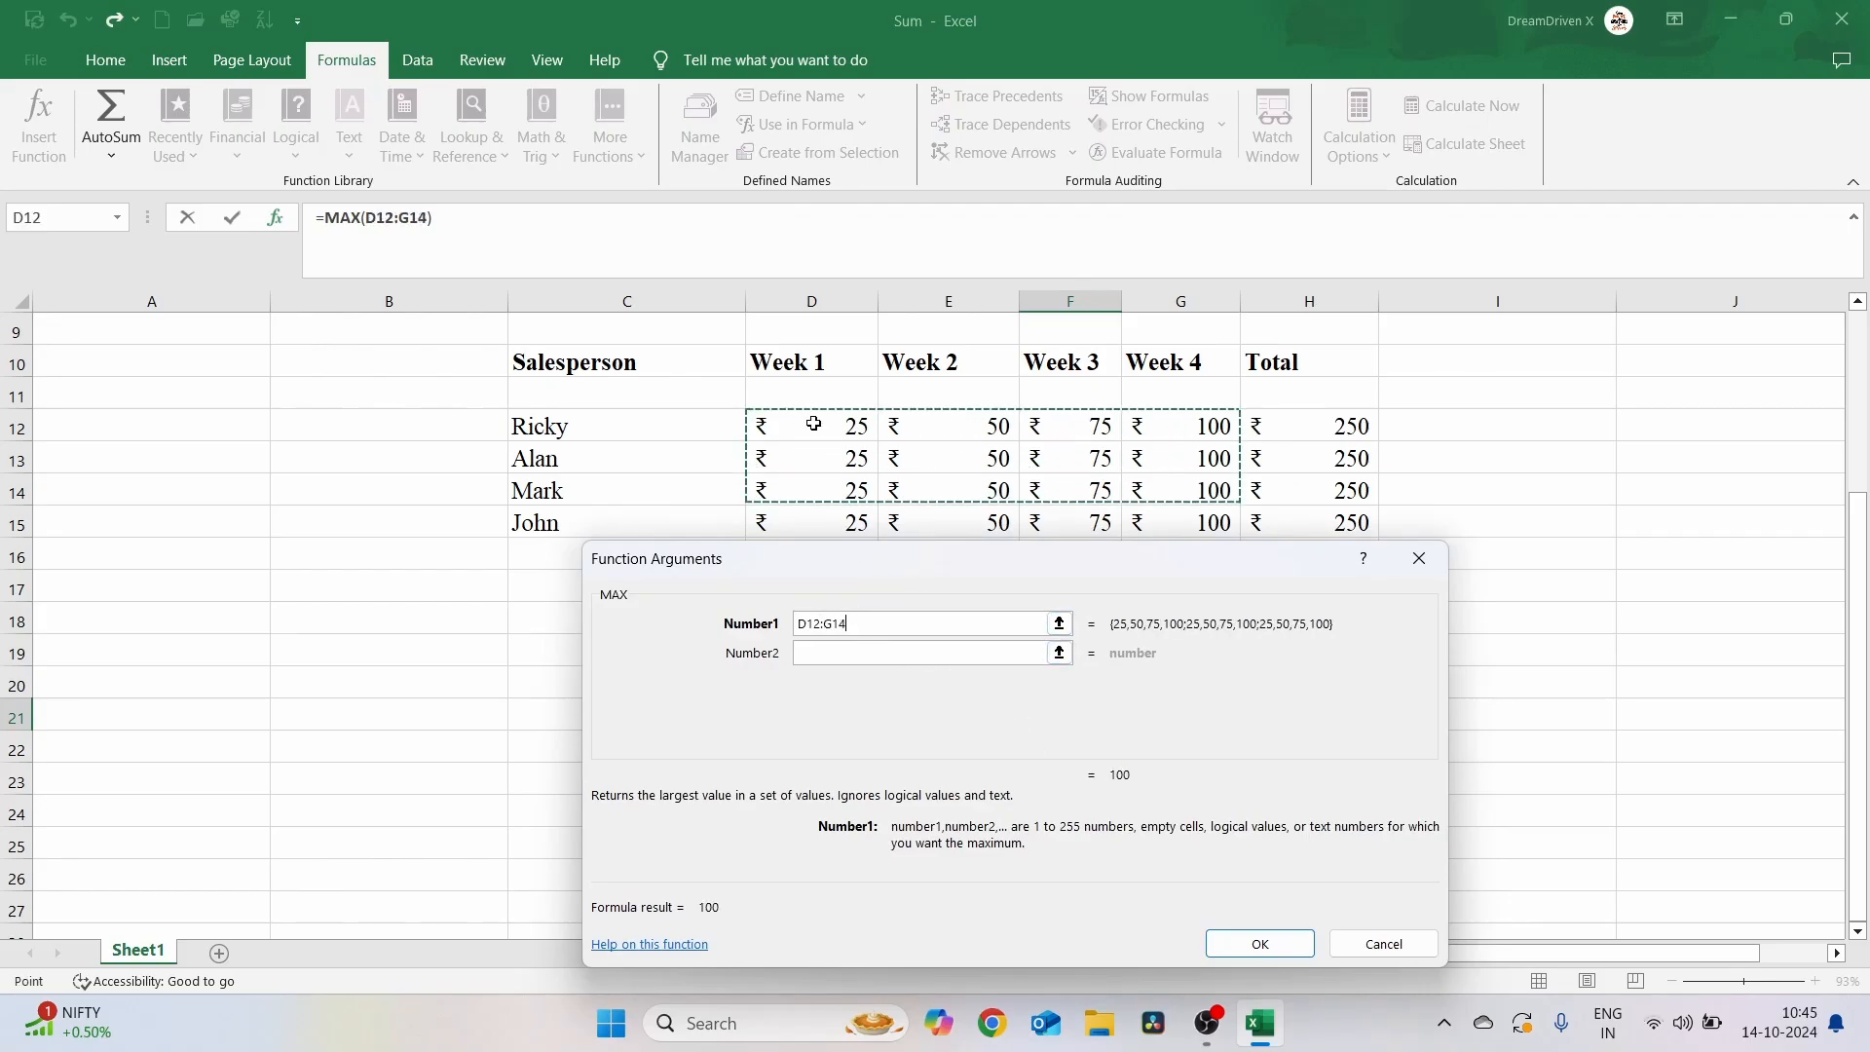
pyautogui.click(1259, 943)
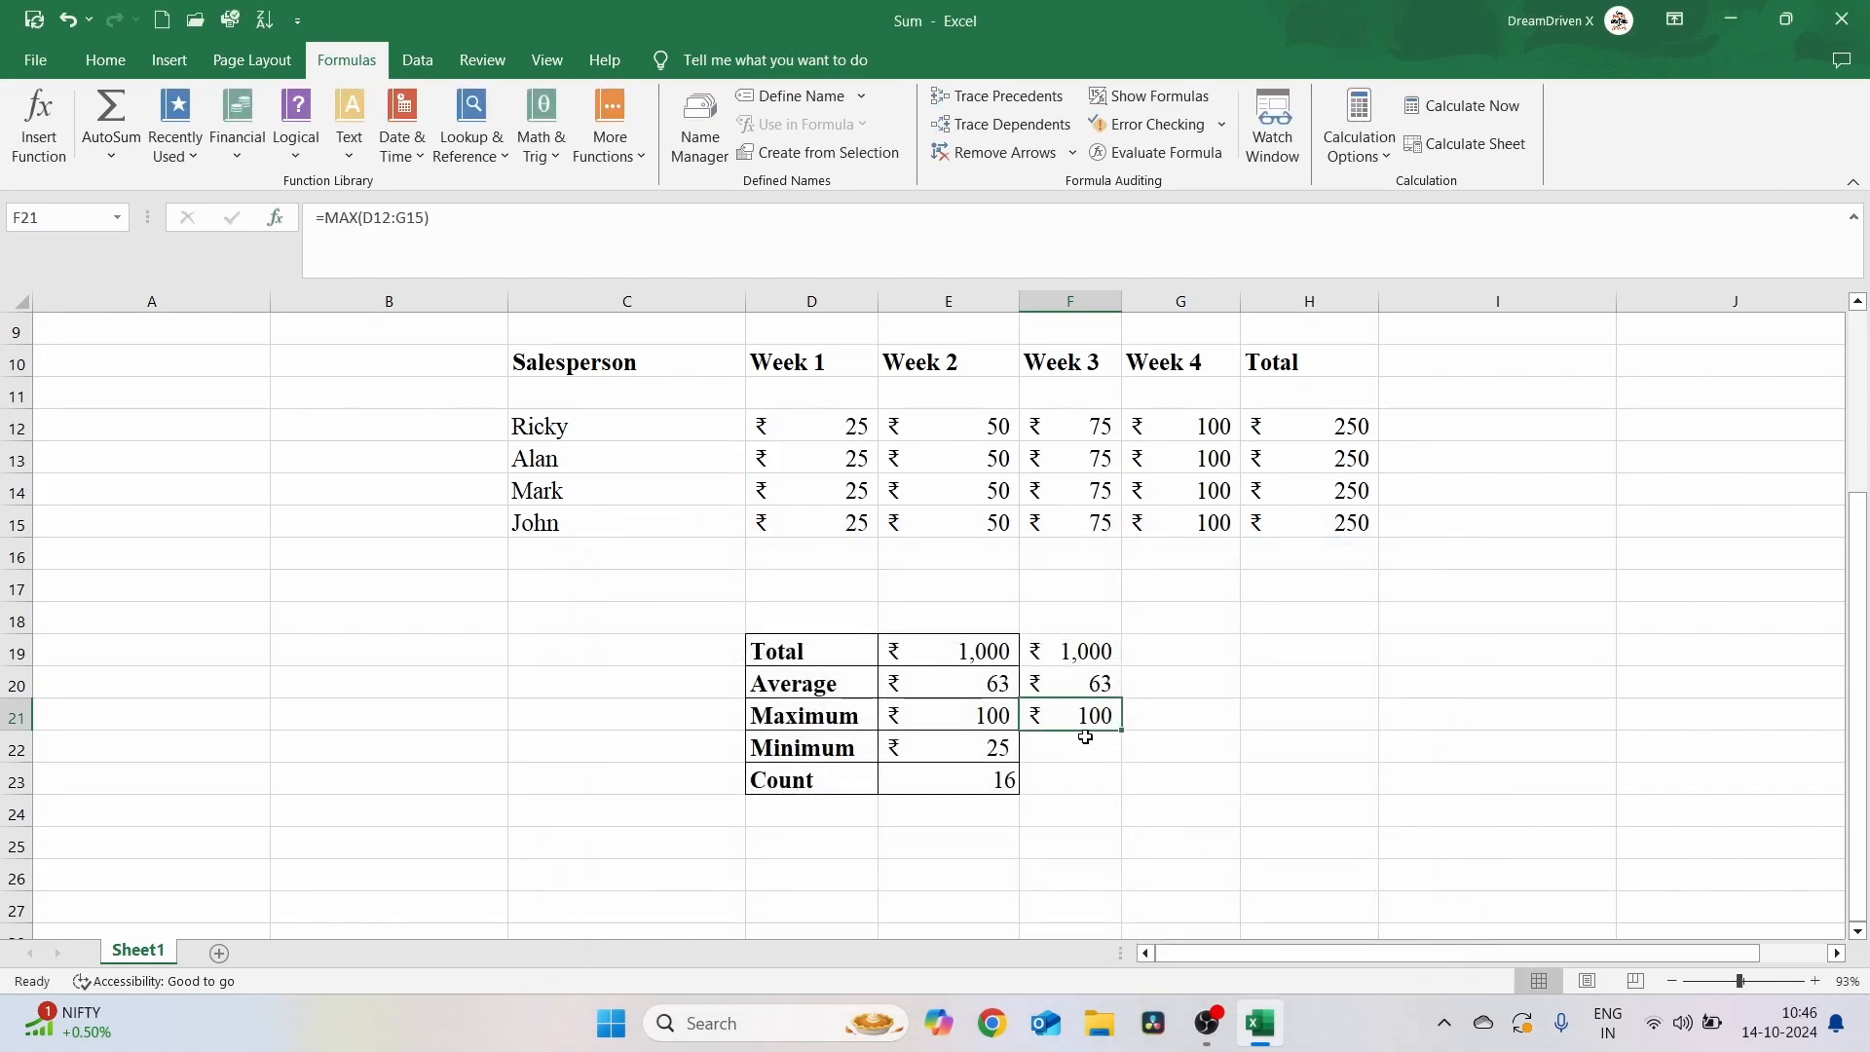
# Search Insert Function for Min and enter MIN(D12:G15) in F22 beside Minimum
pyautogui.click(1087, 742)
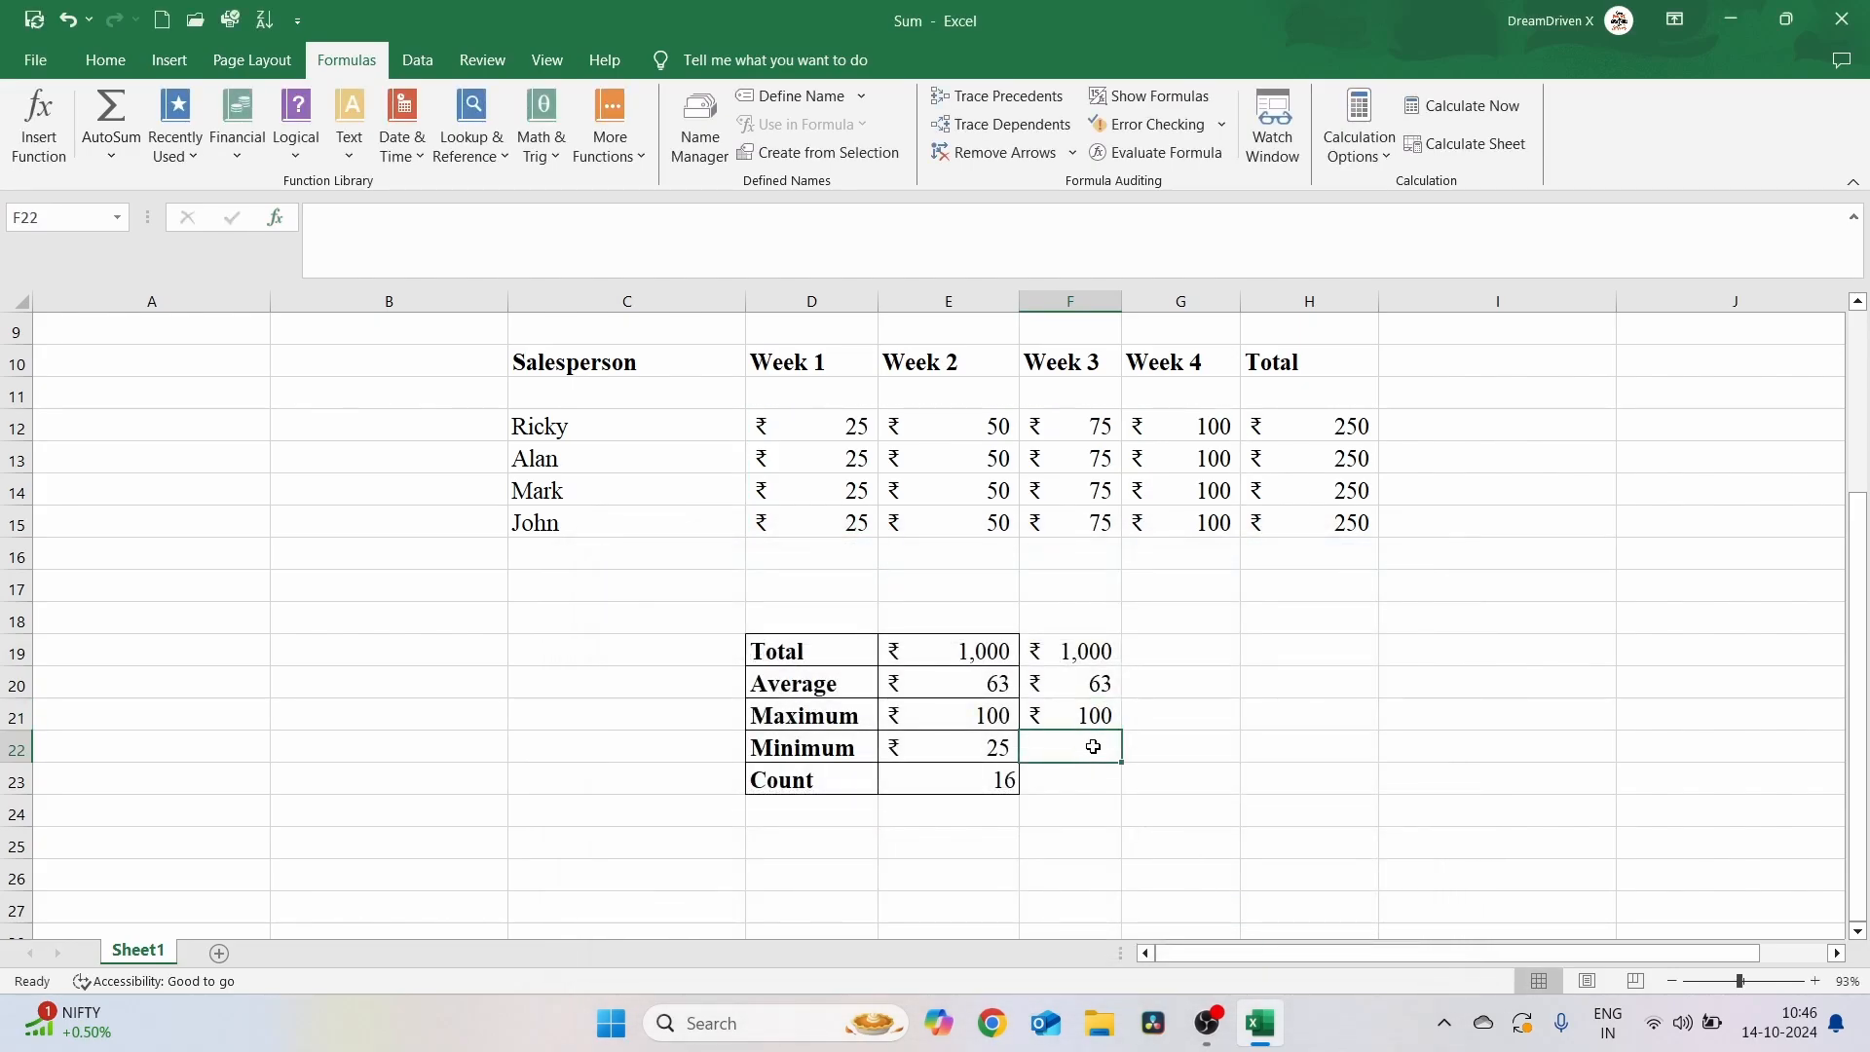
pyautogui.click(39, 125)
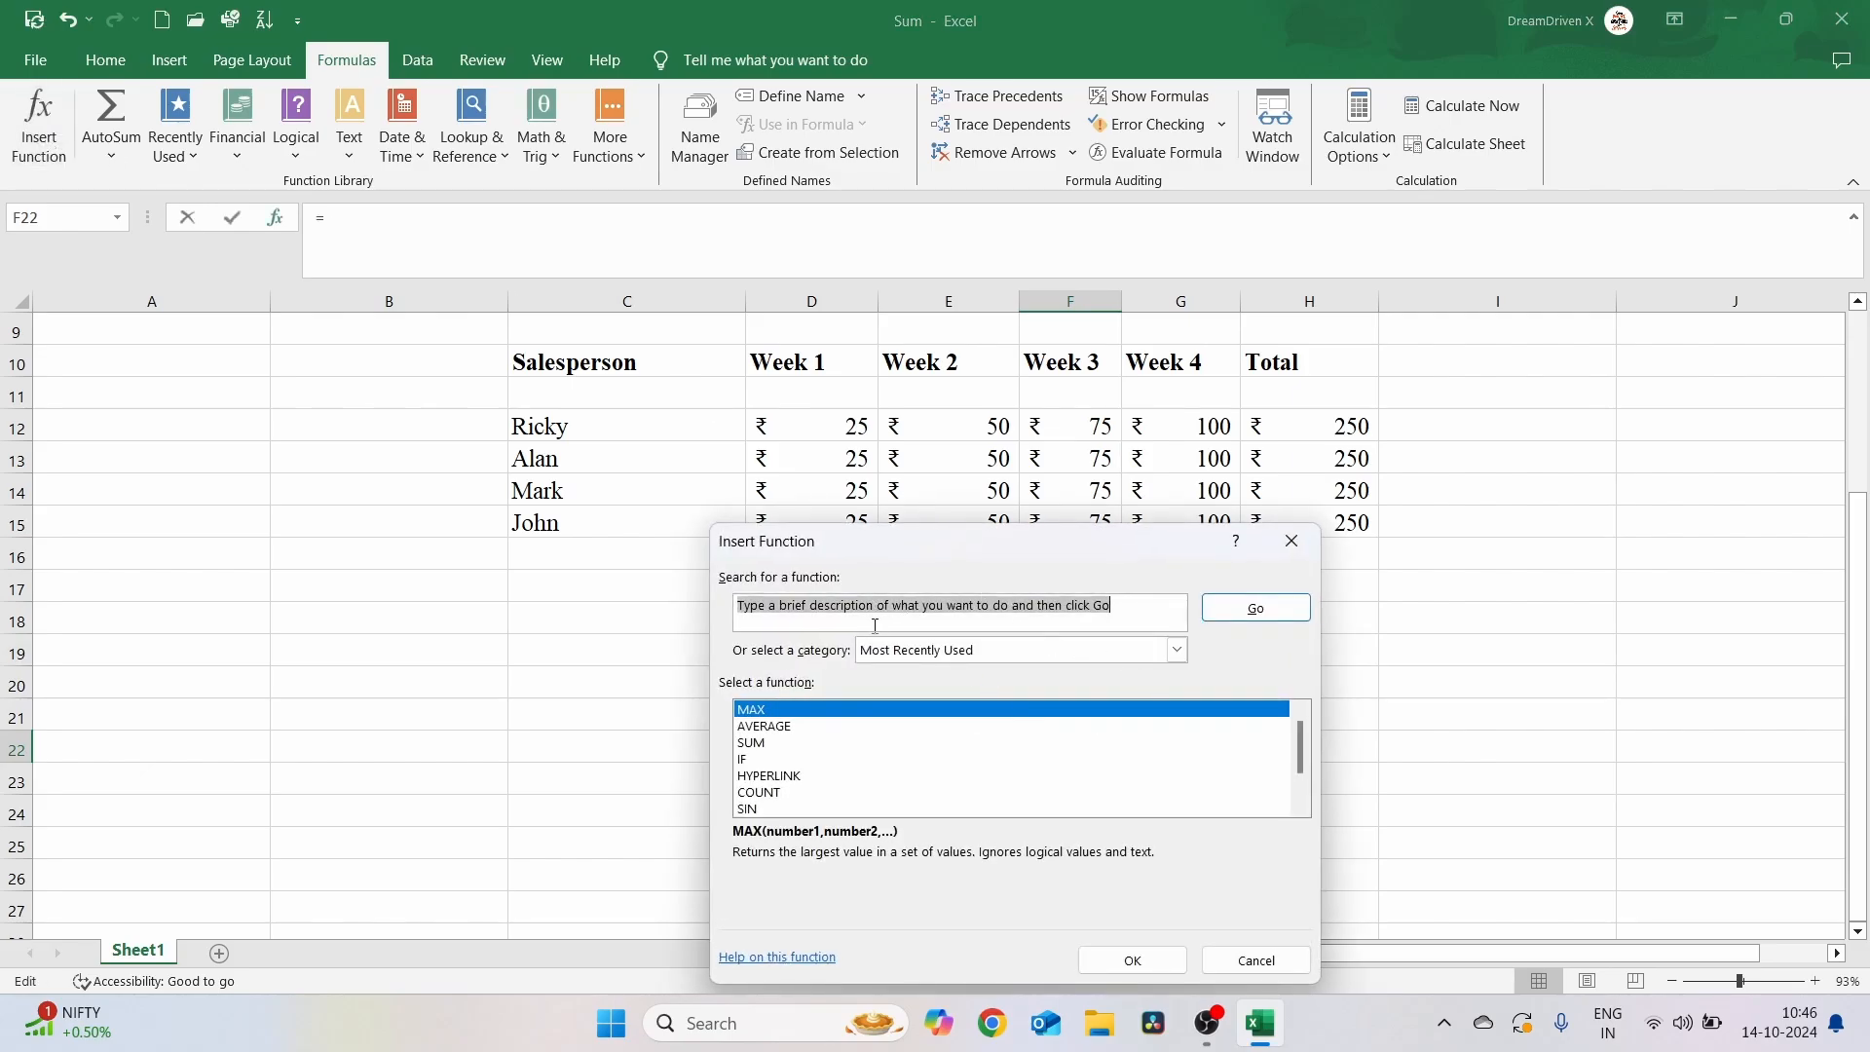
pyautogui.write('Min')
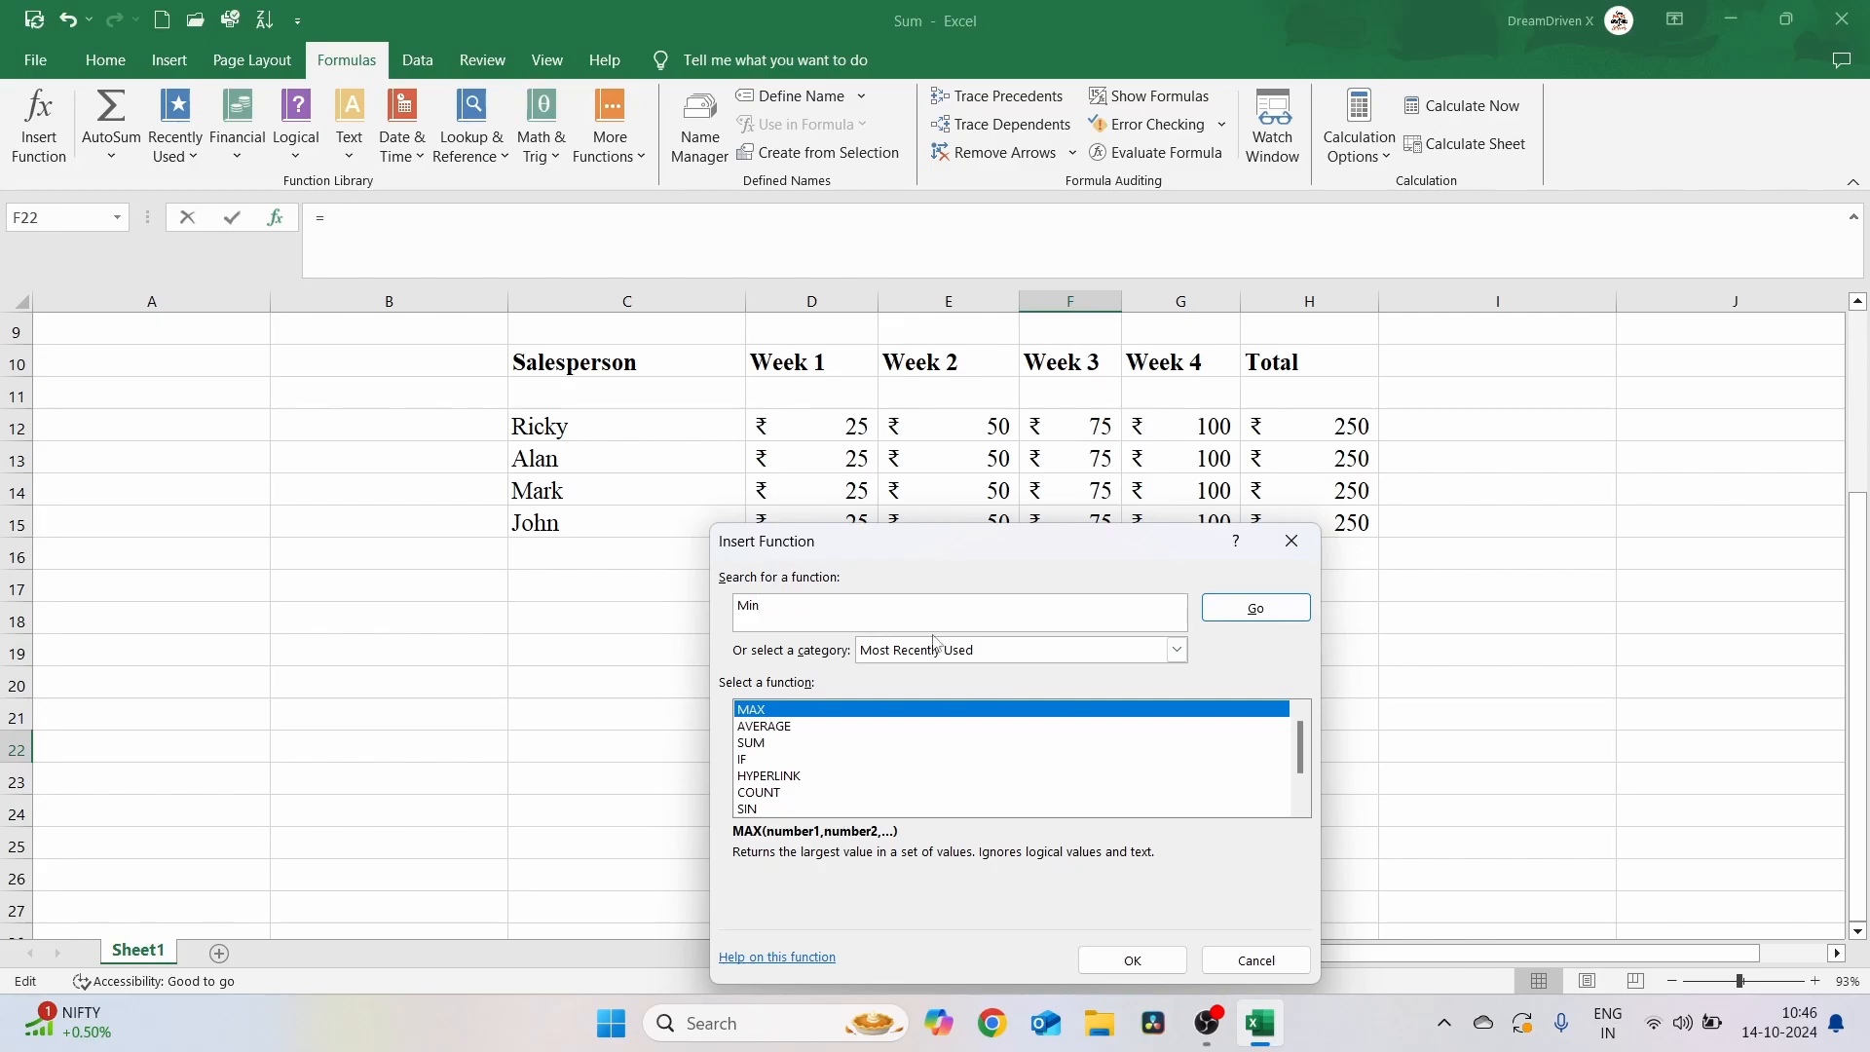
pyautogui.click(1218, 616)
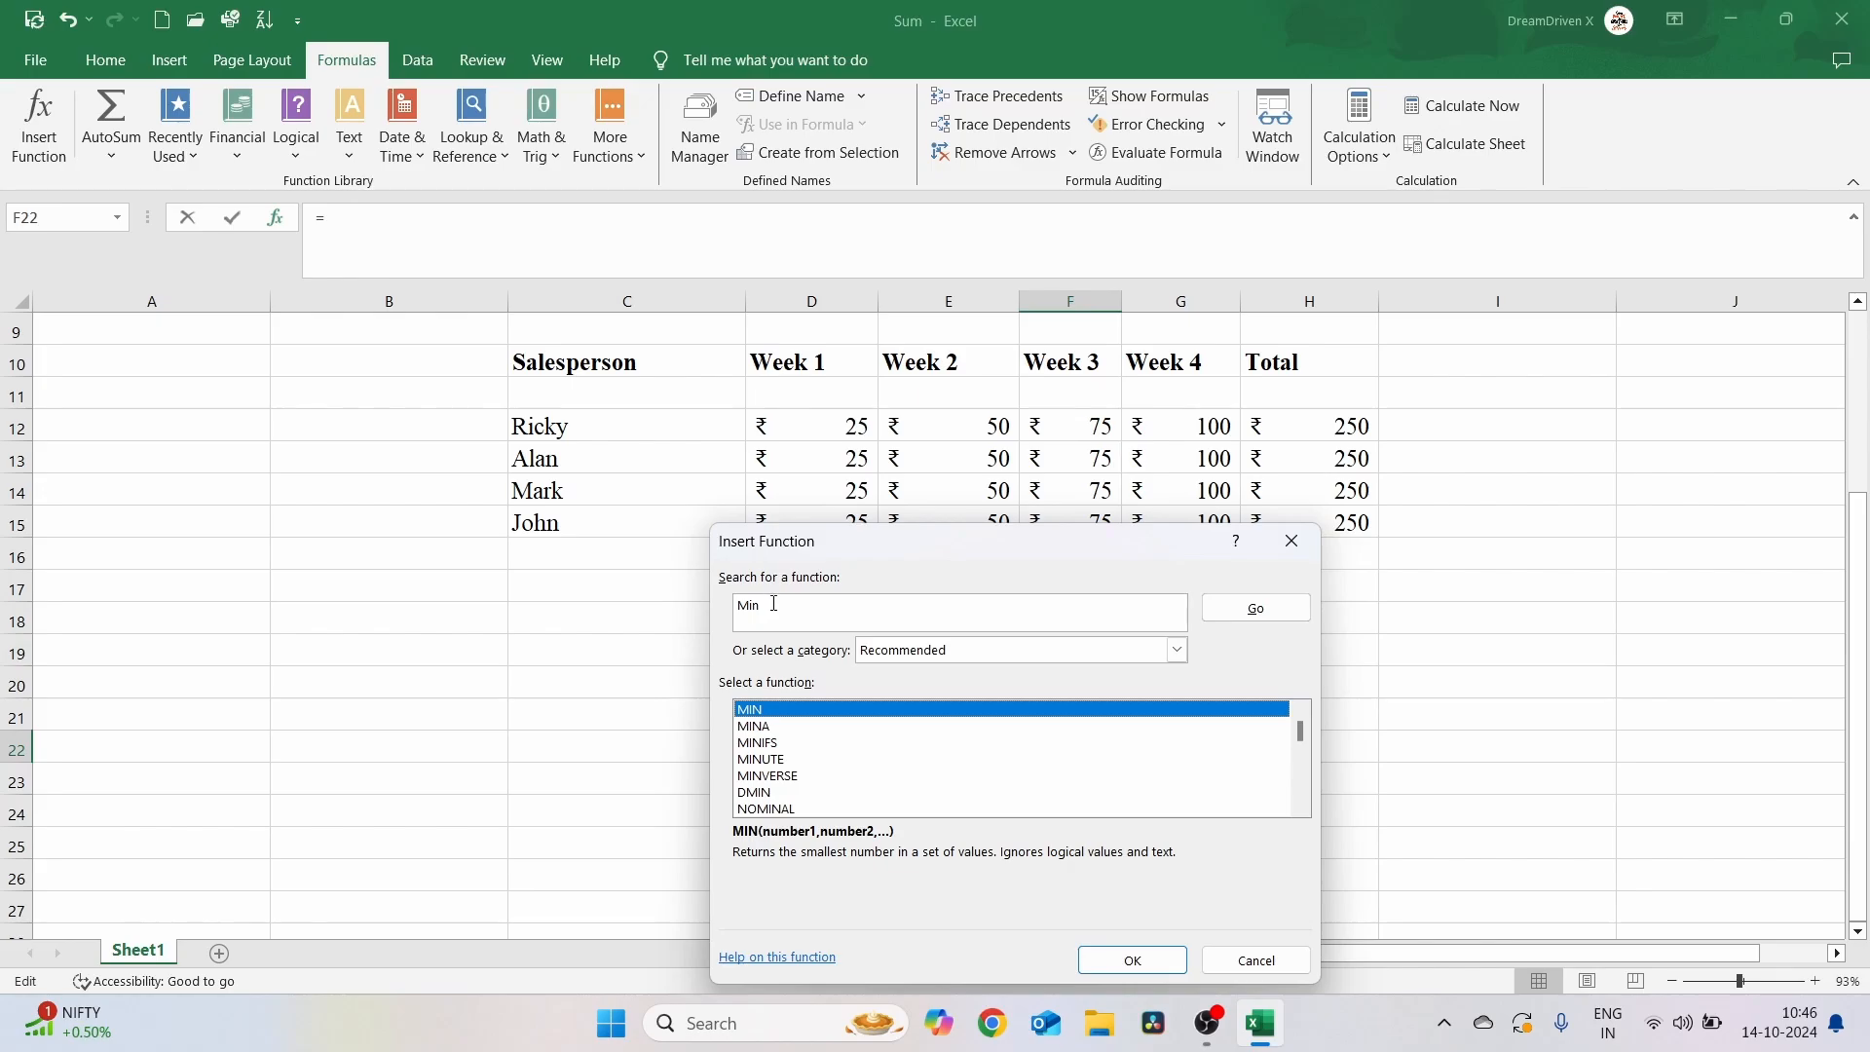
pyautogui.moveTo(817, 610); pyautogui.dragTo(744, 606)
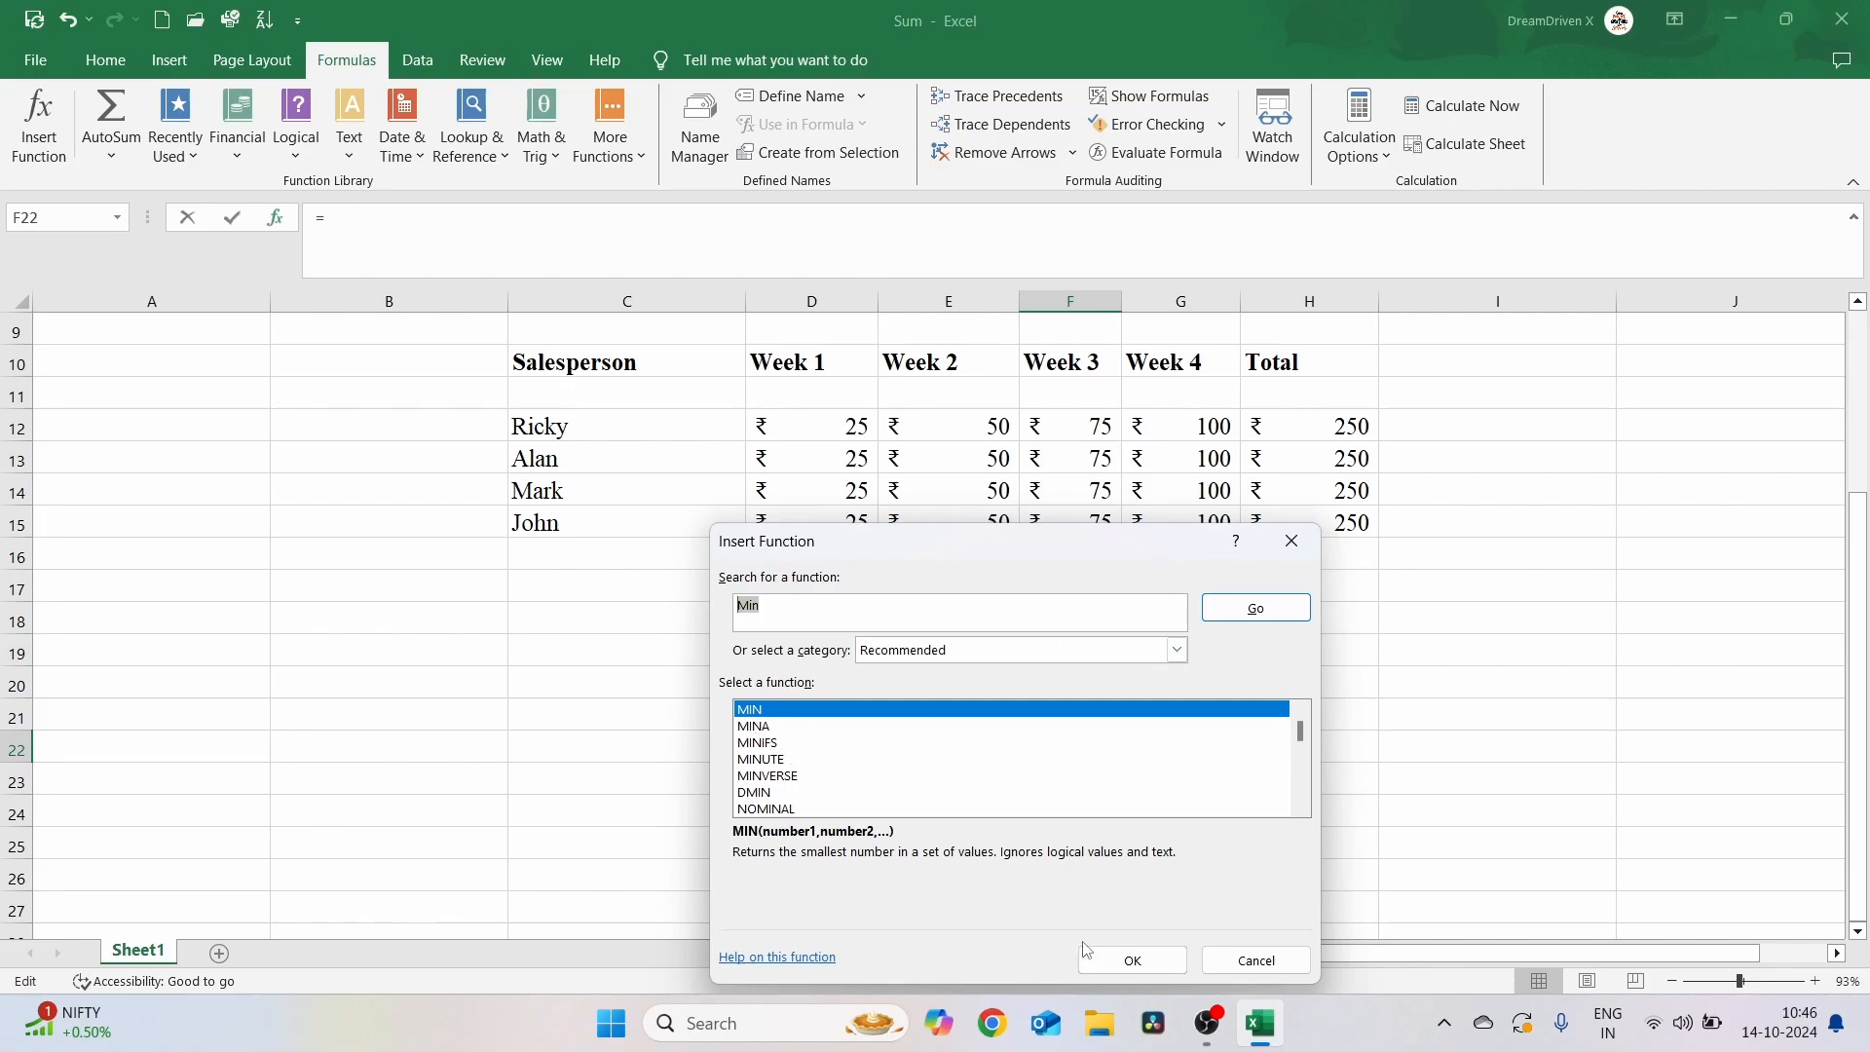
pyautogui.click(1132, 961)
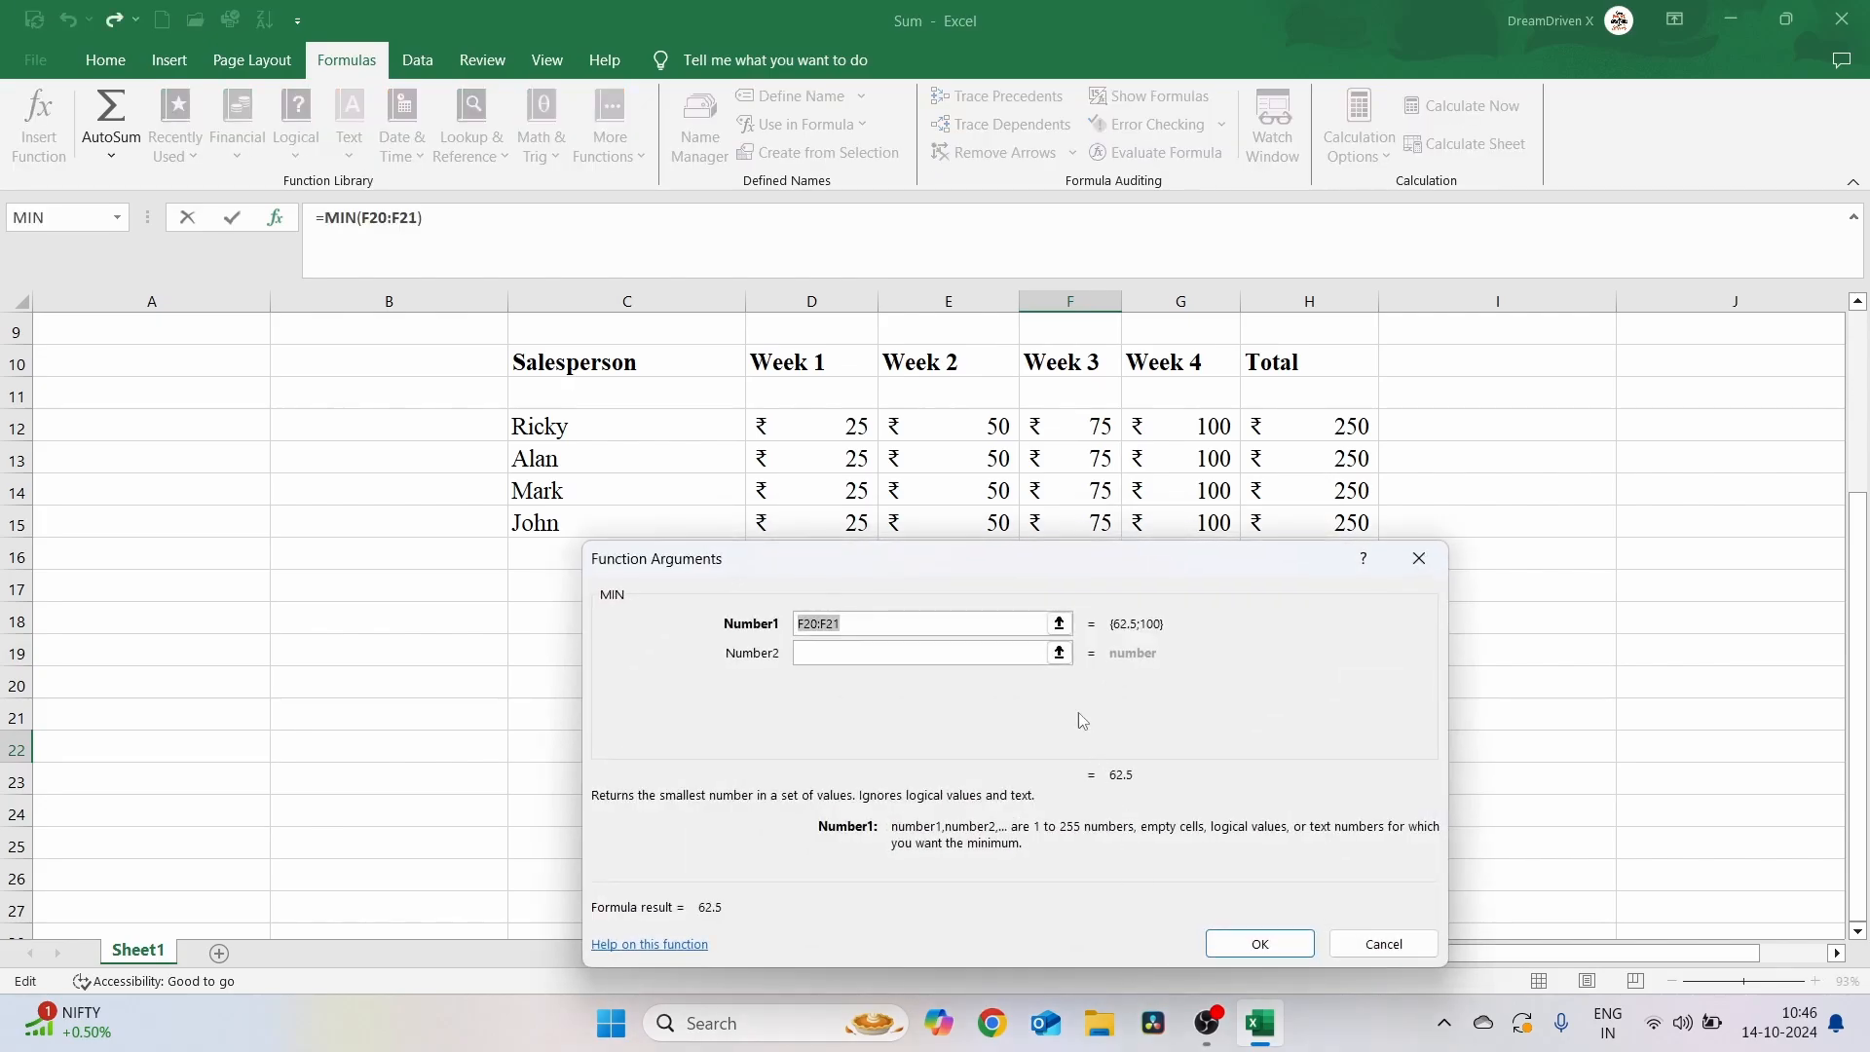
pyautogui.click(768, 420)
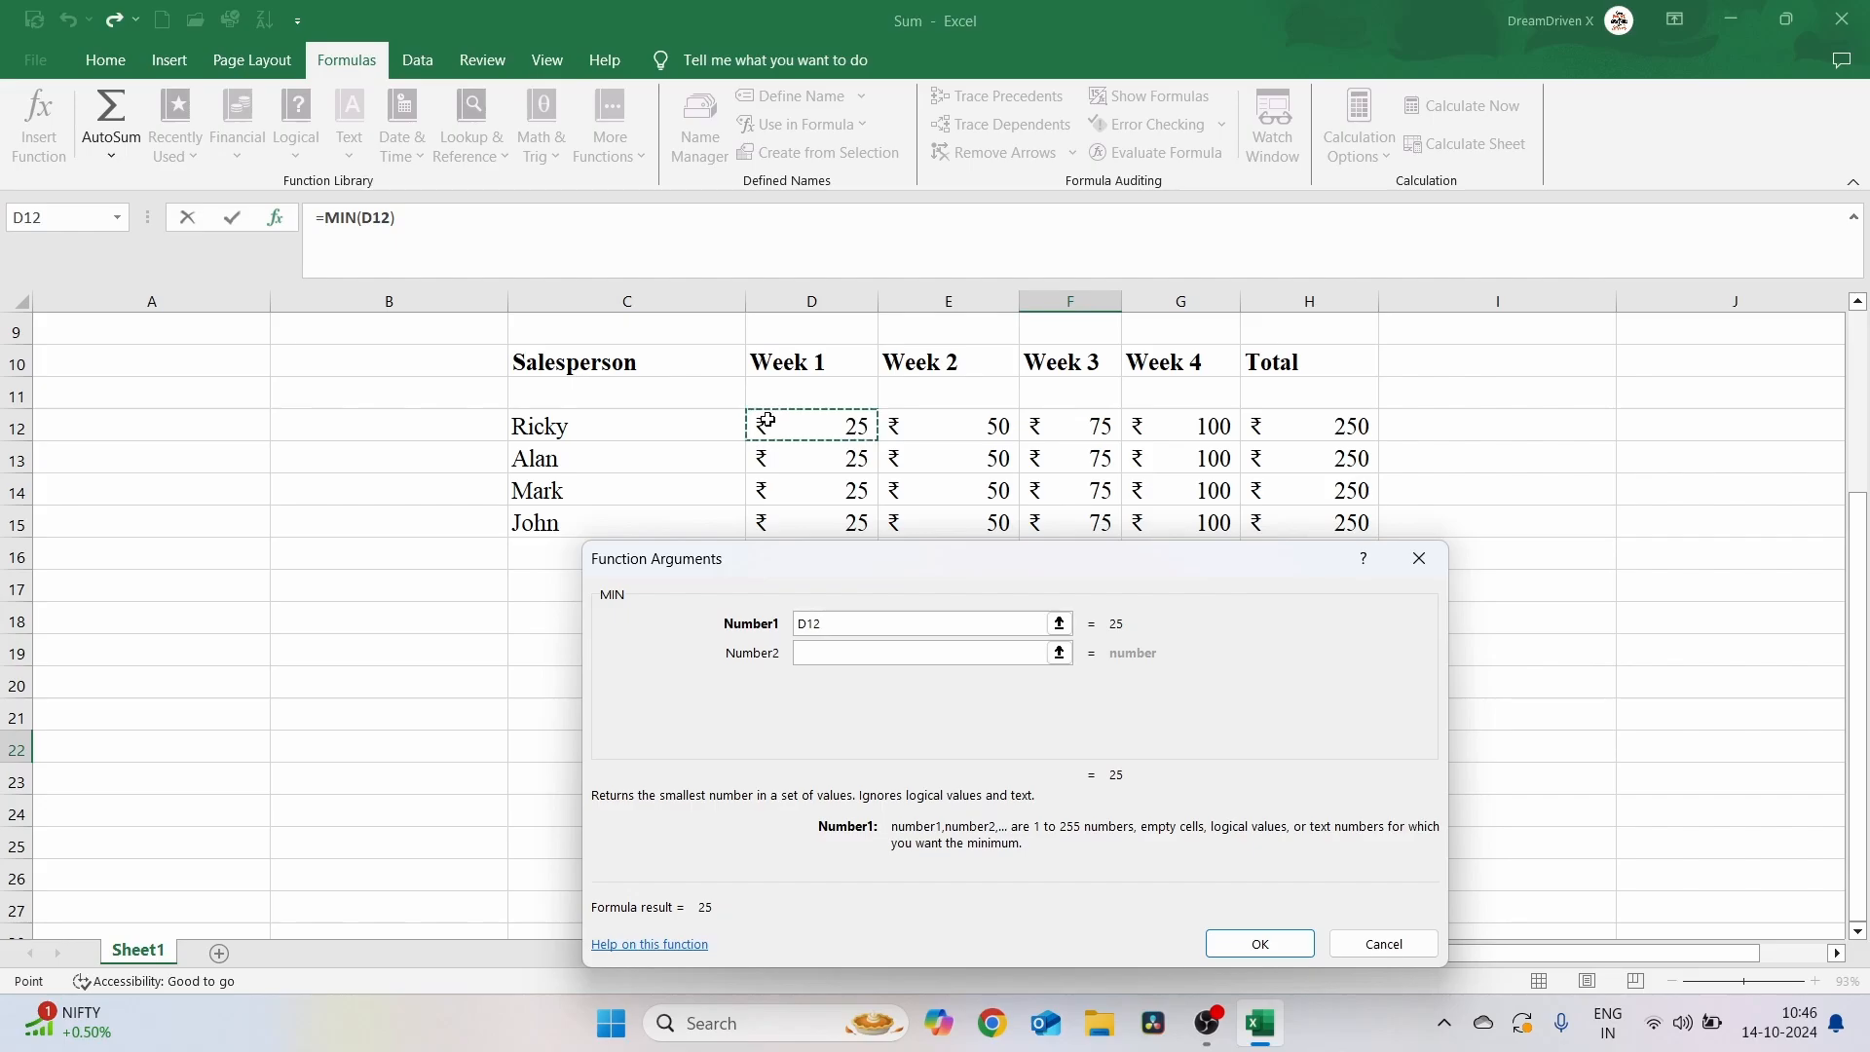
pyautogui.hotkey('shift', 'Right')
pyautogui.hotkey('shift', 'Right')
pyautogui.hotkey('shift', 'Right')
pyautogui.hotkey('shift', 'Down')
pyautogui.hotkey('shift', 'Down')
pyautogui.hotkey('shift', 'Down')
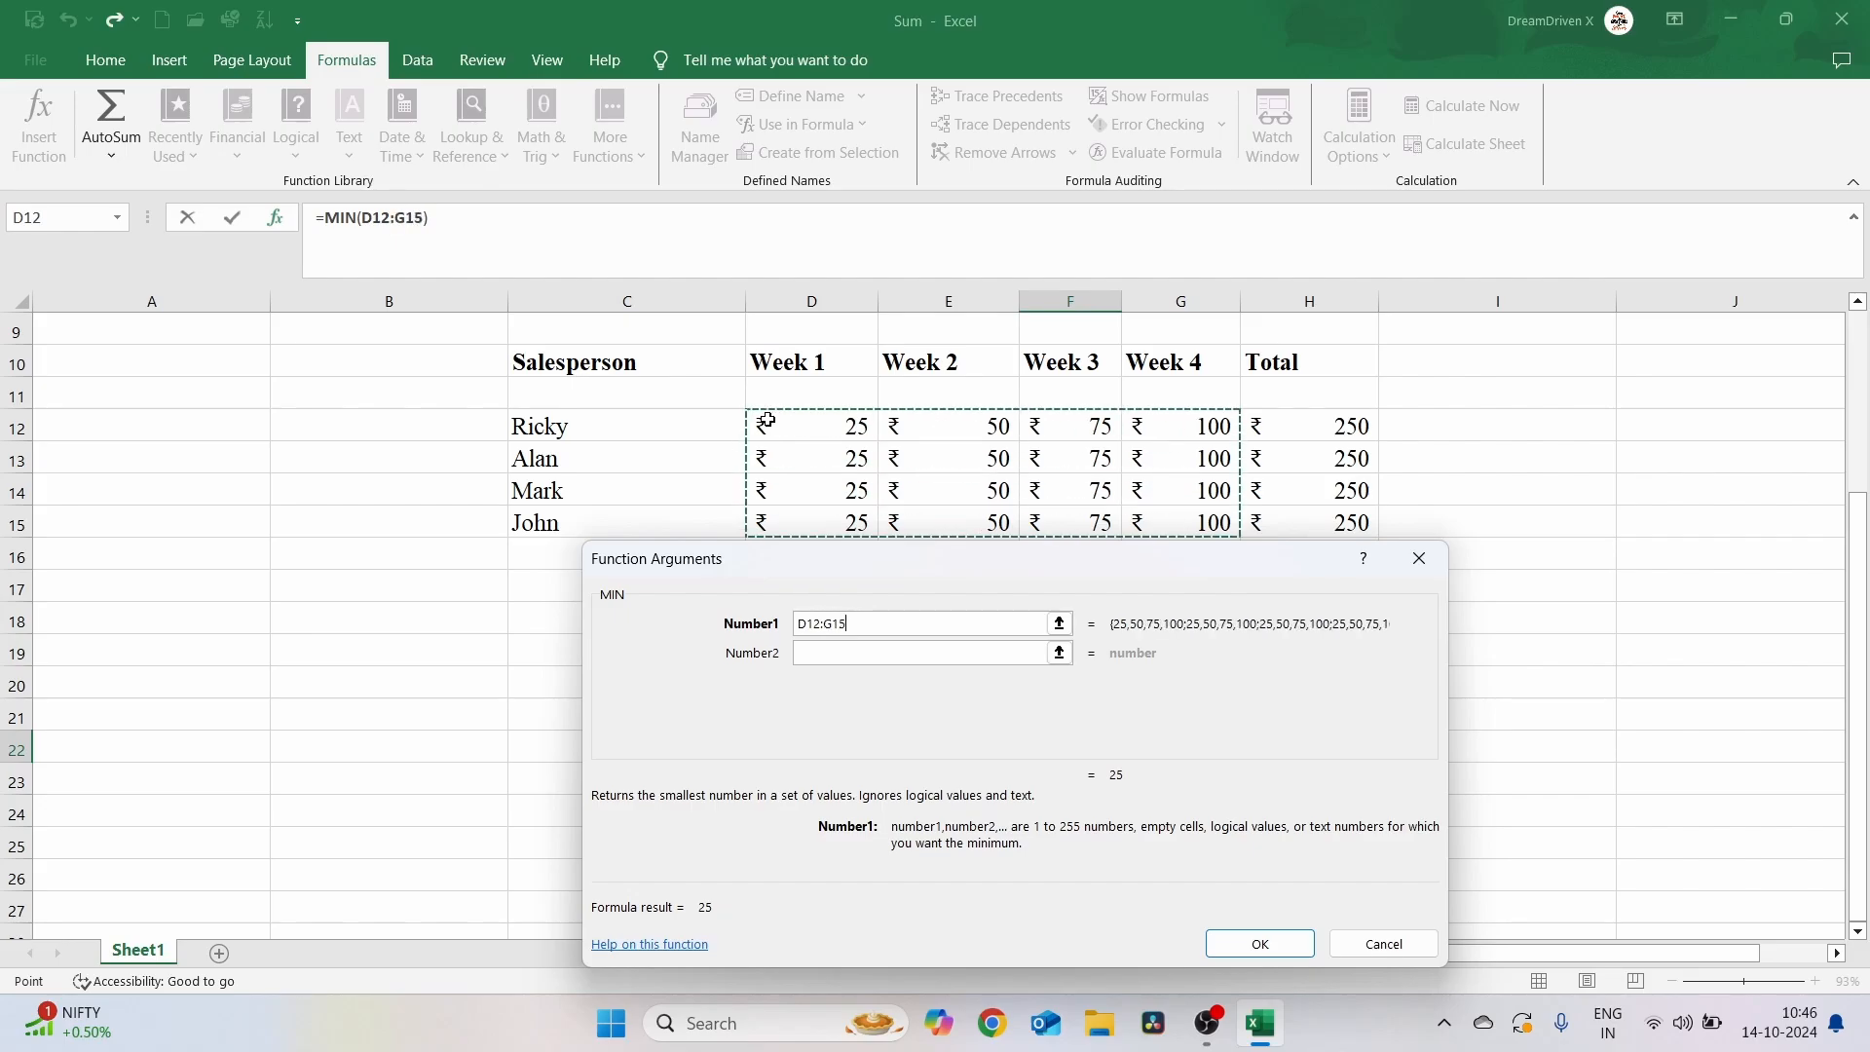
pyautogui.click(1257, 943)
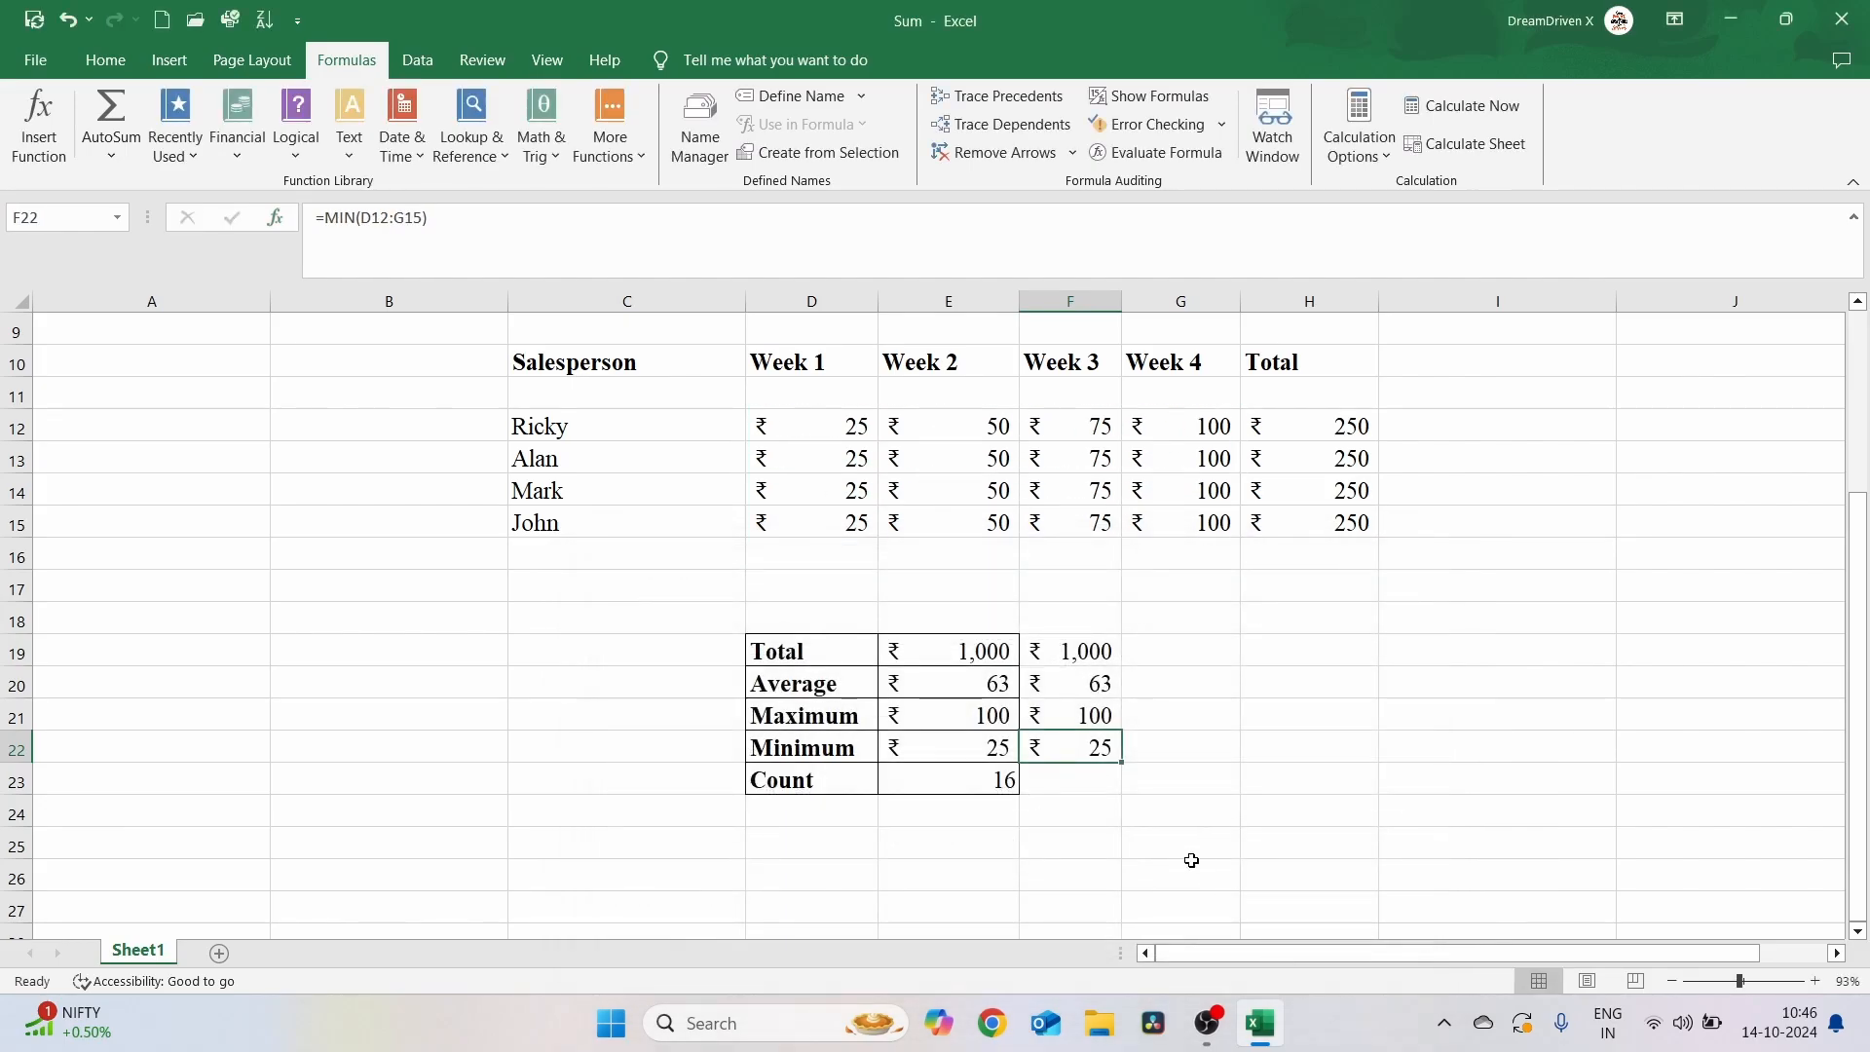
# Use Insert Function to enter COUNT(D12:G15) in F23 beside Count
pyautogui.click(1077, 783)
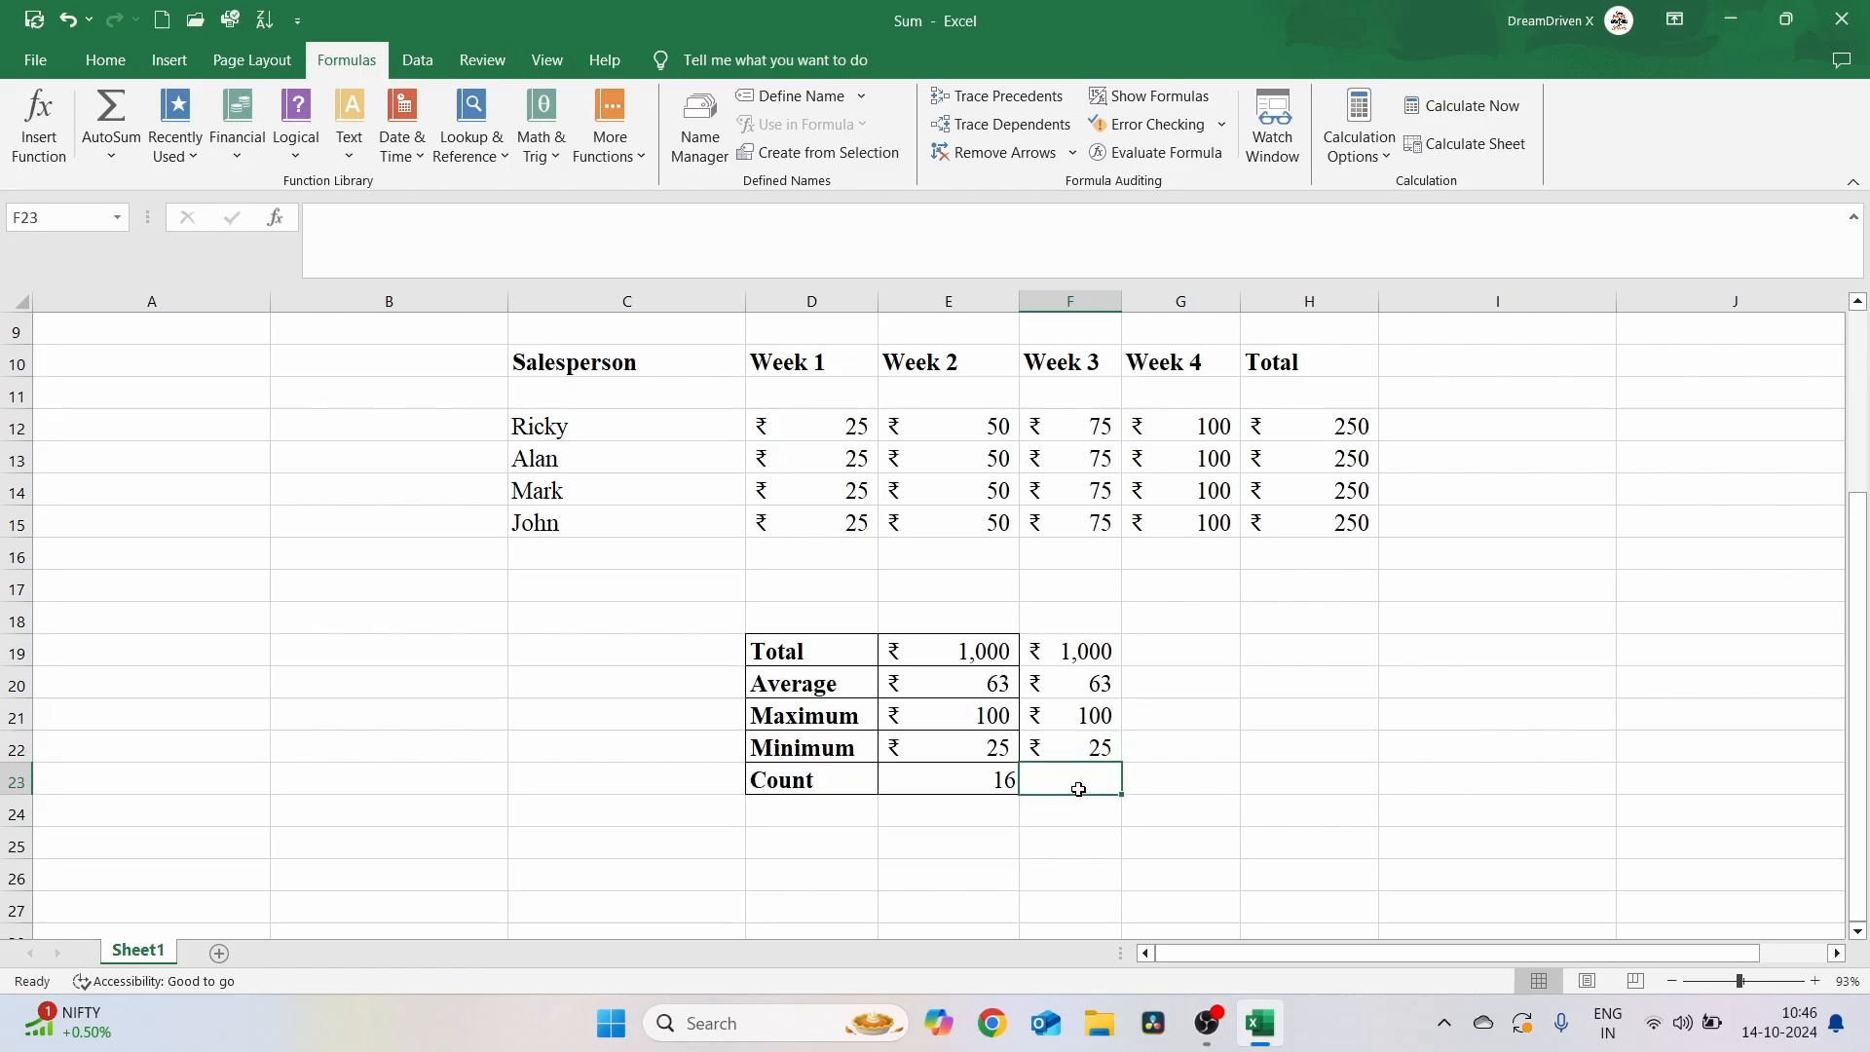
pyautogui.click(39, 125)
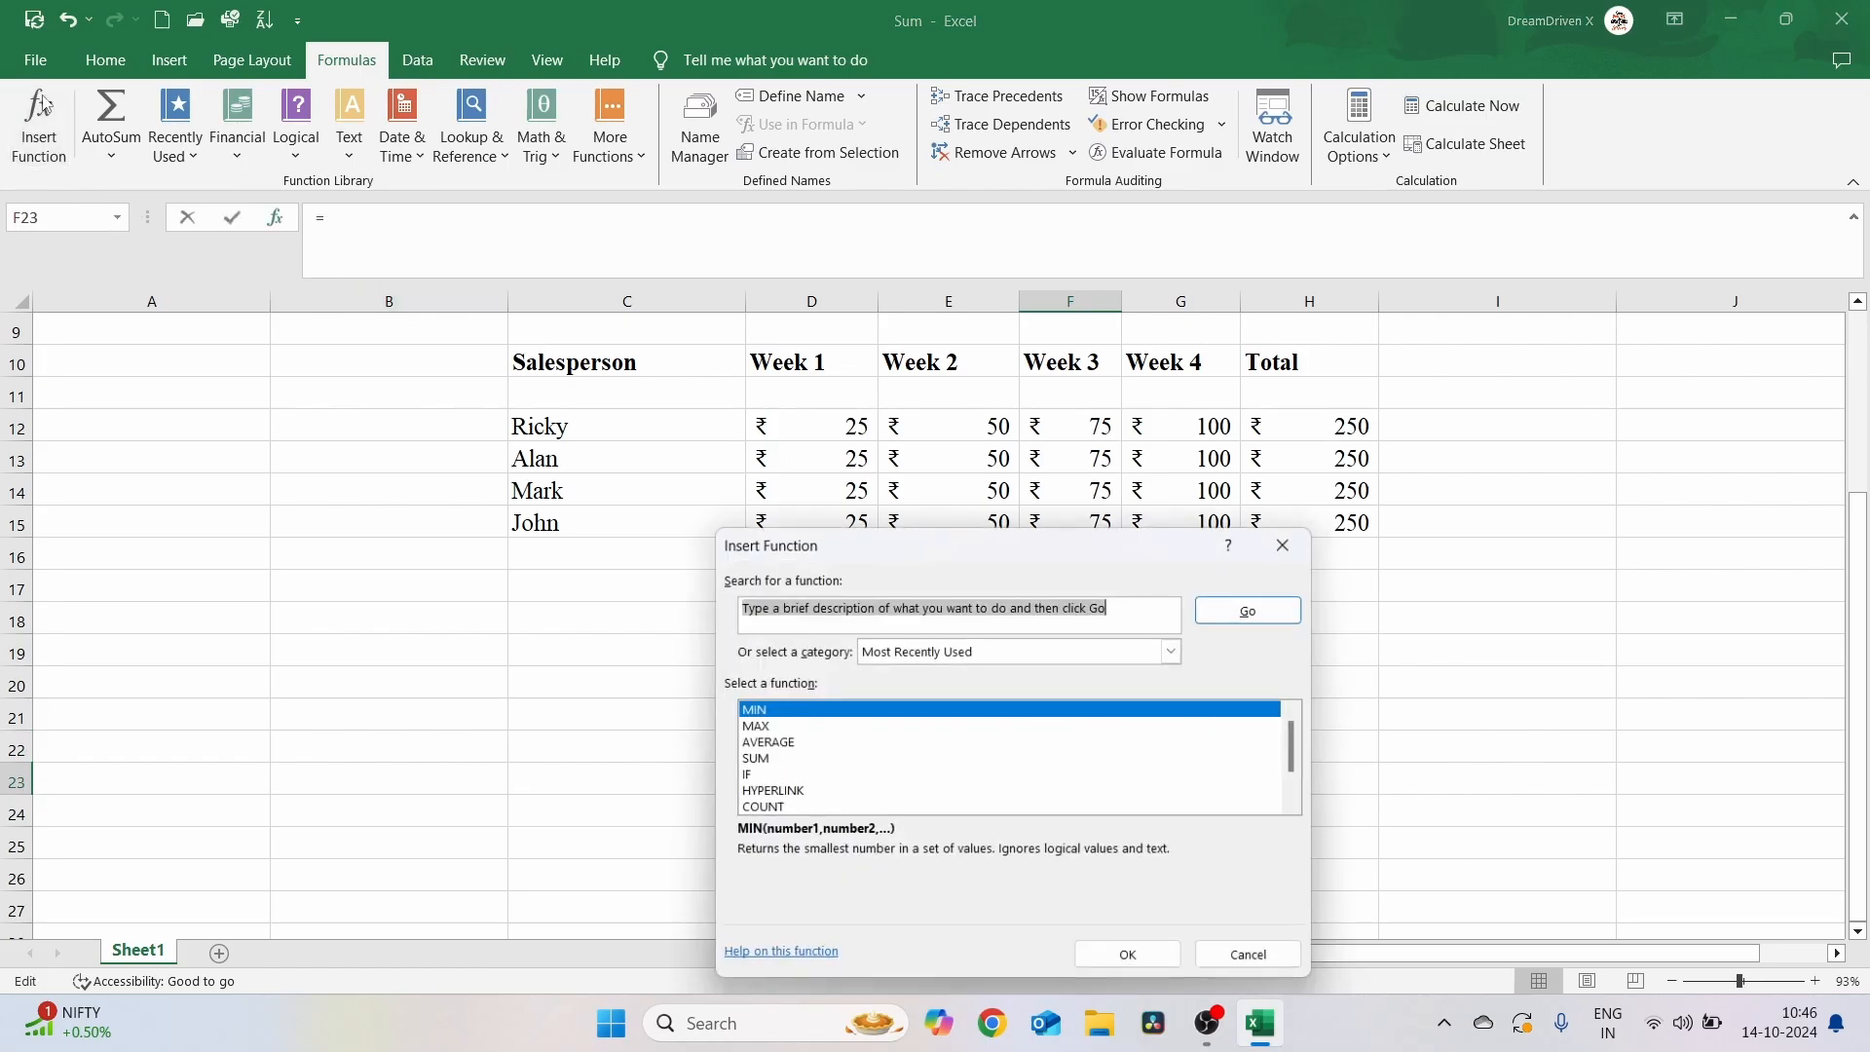
pyautogui.click(768, 809)
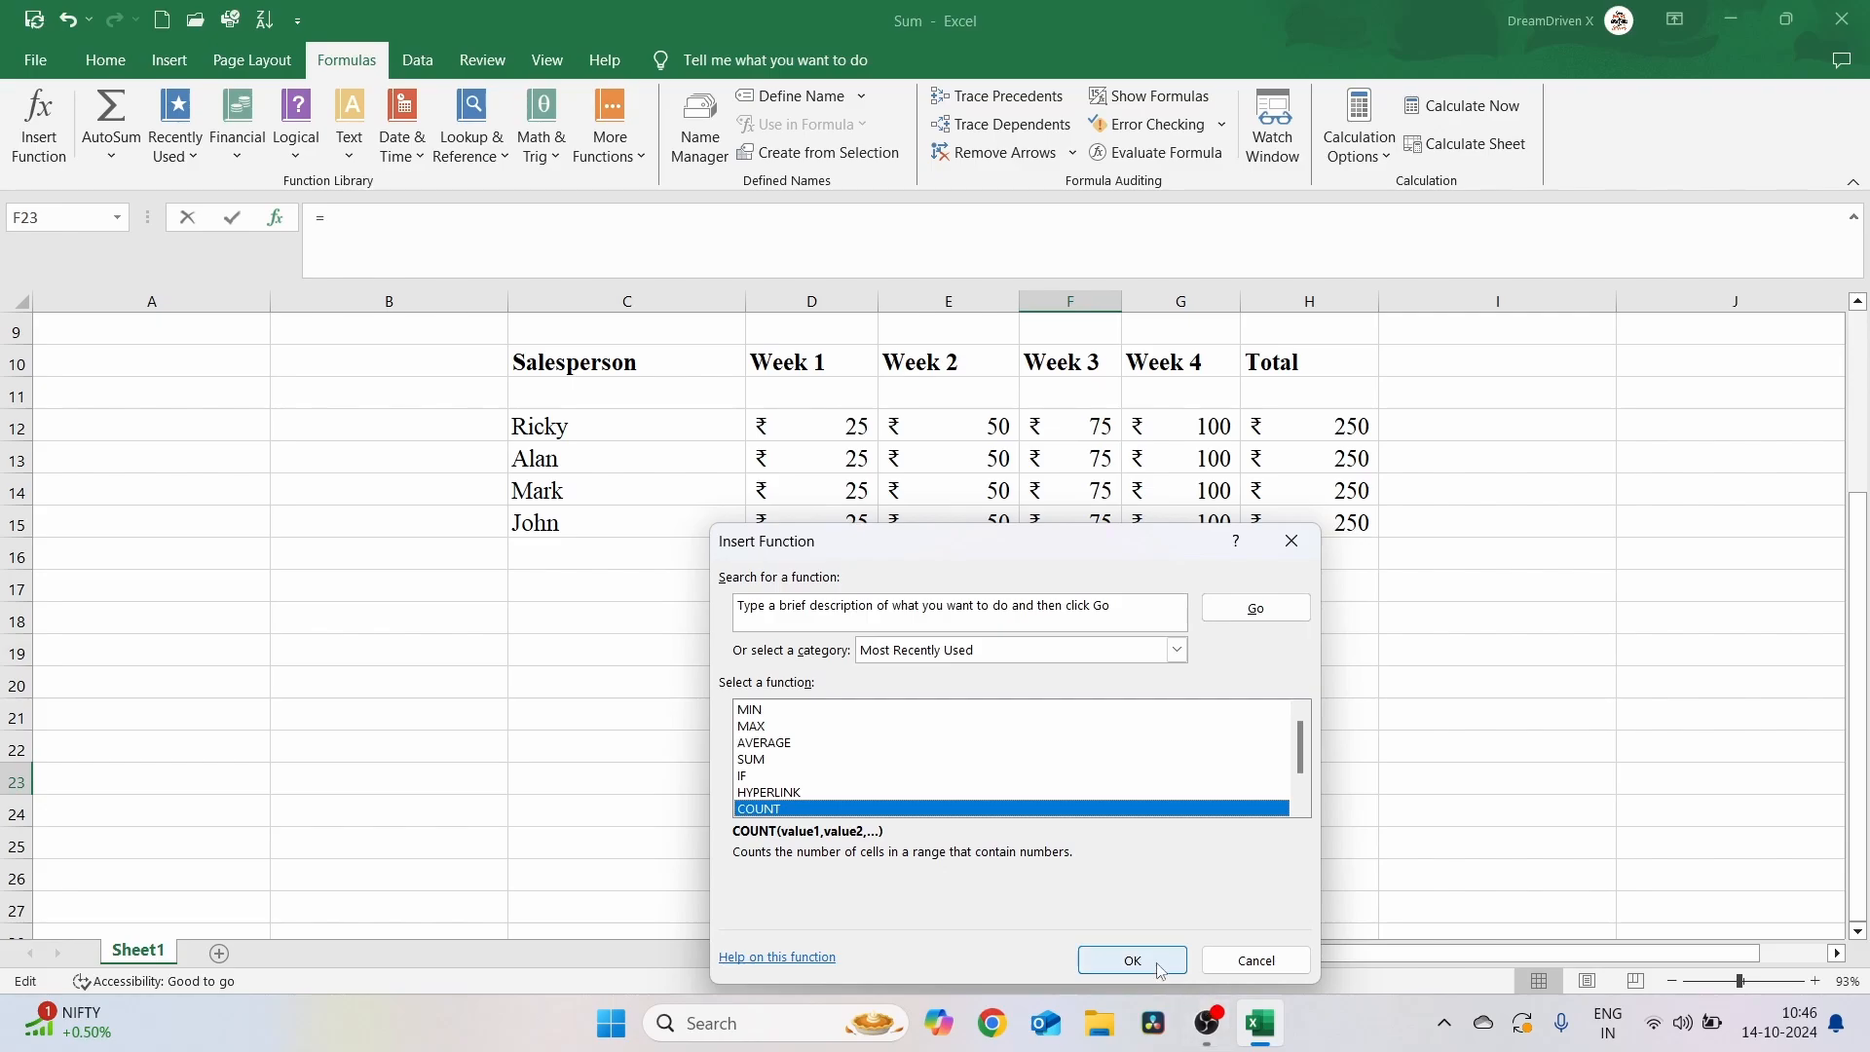
pyautogui.click(1129, 960)
pyautogui.click(795, 422)
pyautogui.hotkey('shift', 'Right')
pyautogui.hotkey('shift', 'Right')
pyautogui.hotkey('shift', 'Right')
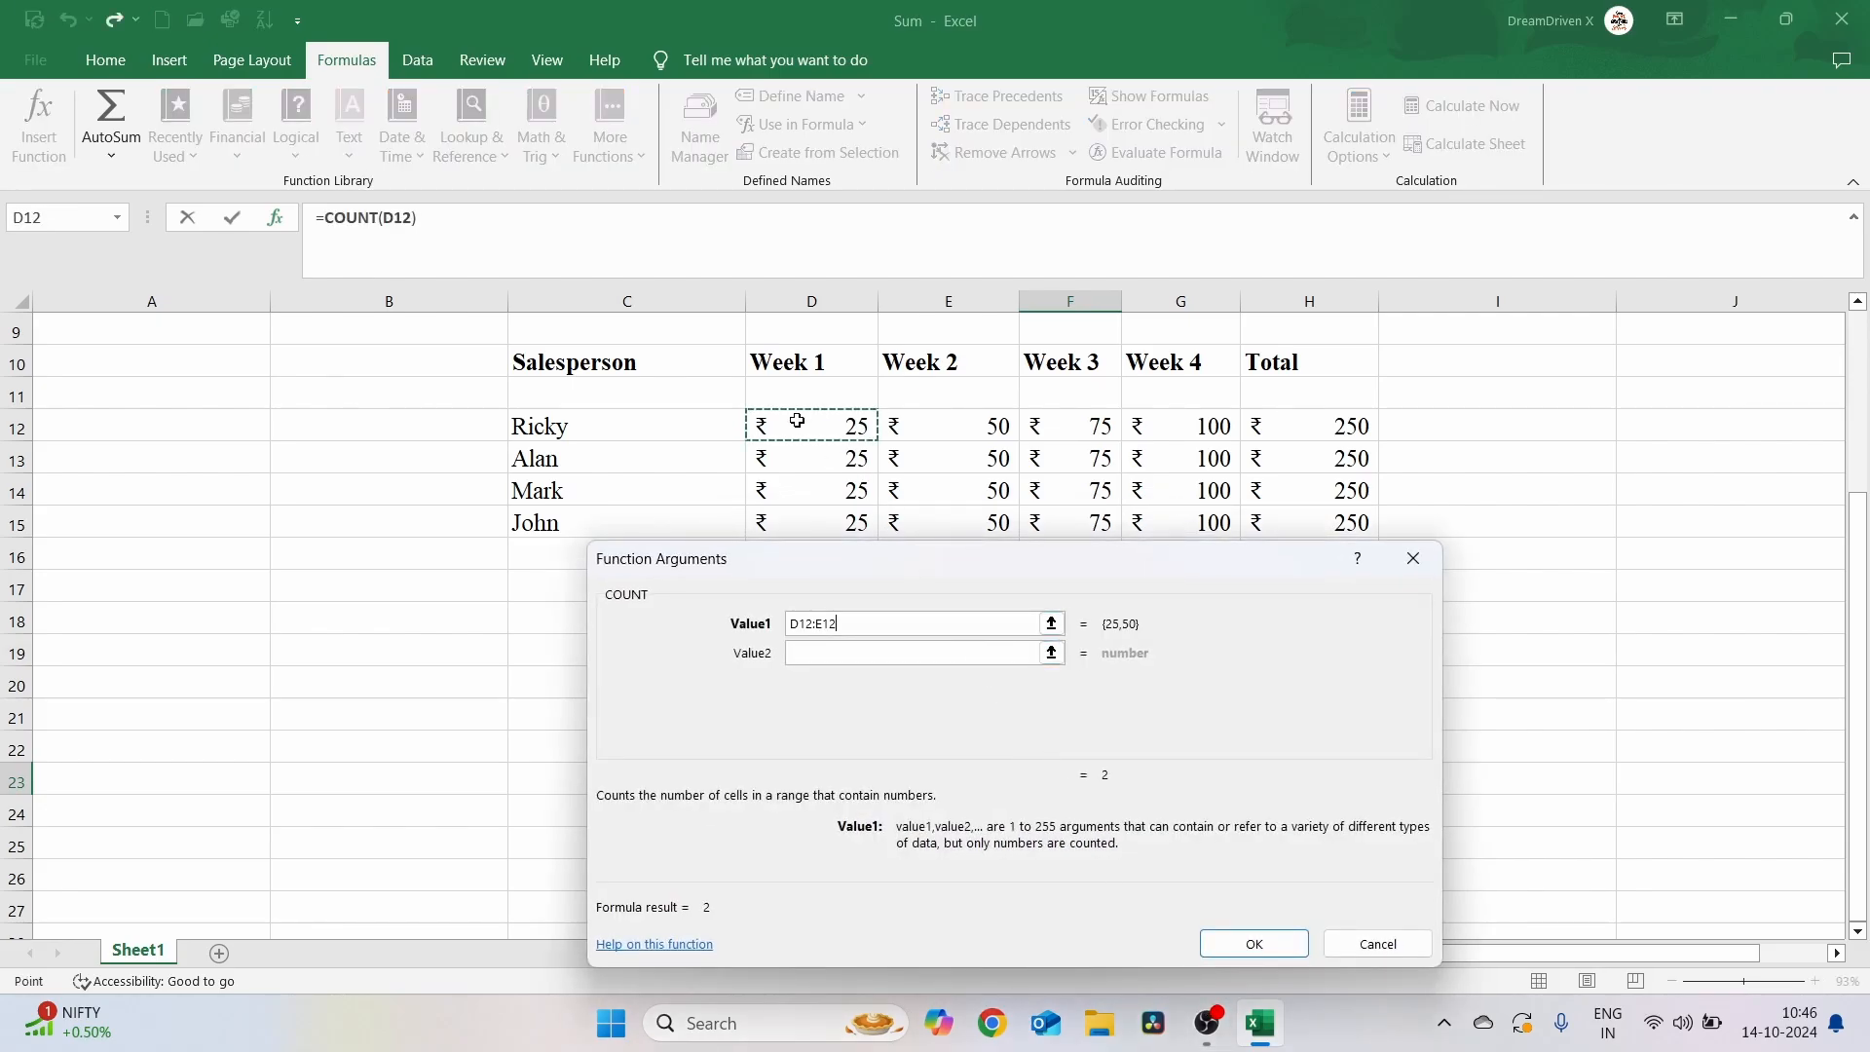
pyautogui.hotkey('shift', 'Down')
pyautogui.hotkey('shift', 'Down')
pyautogui.hotkey('shift', 'Down')
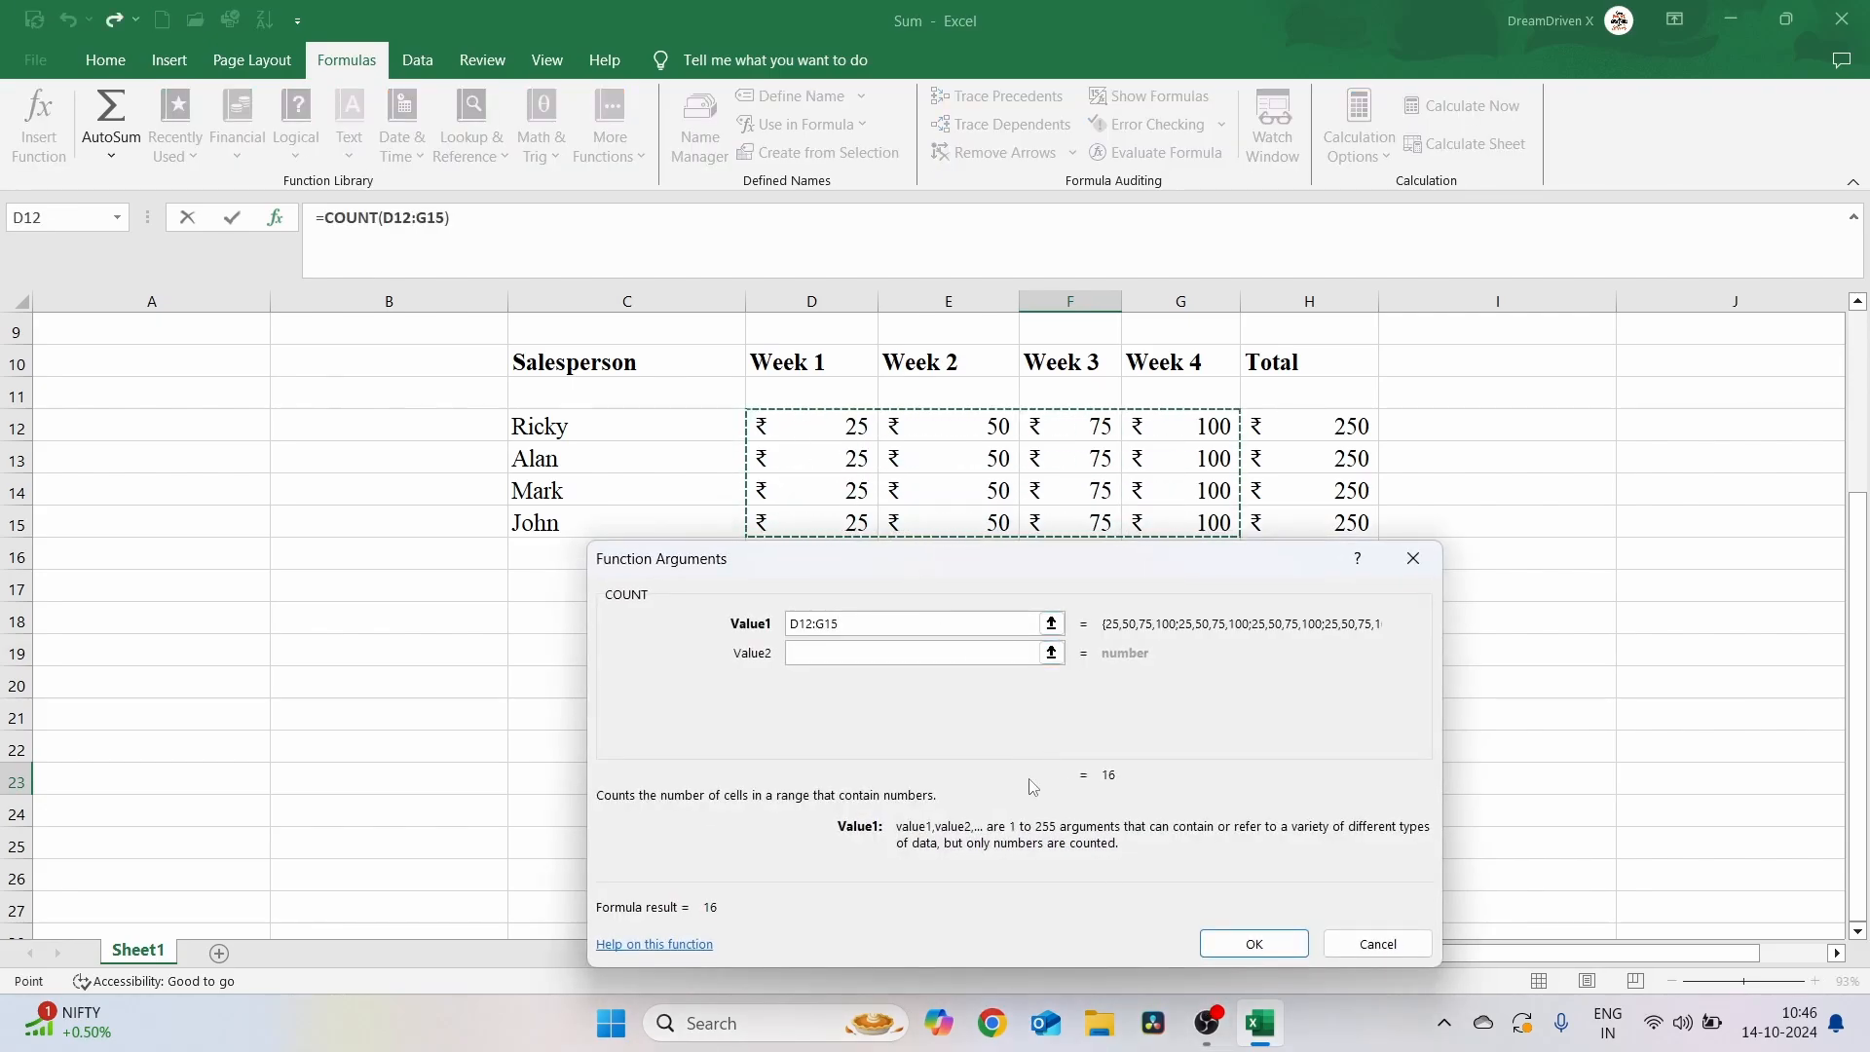
pyautogui.click(1274, 948)
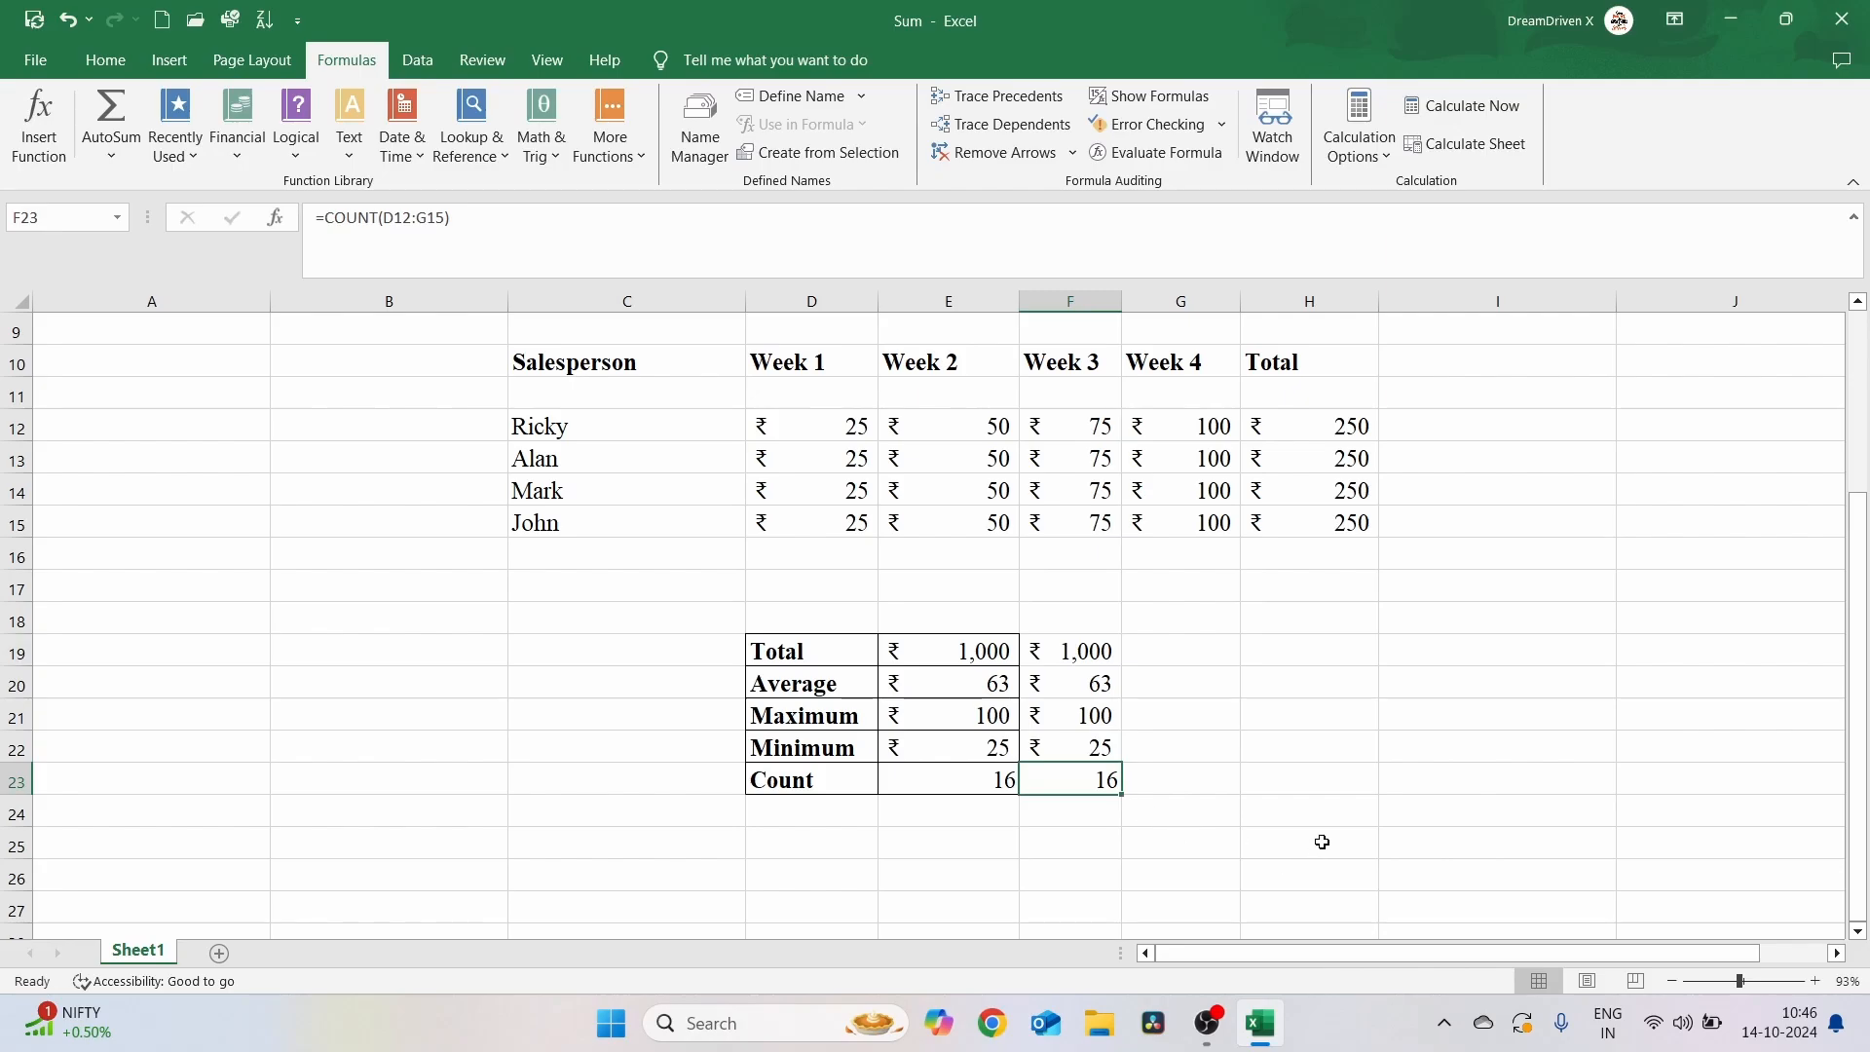
# Select the summary block D19:F23 and apply All Borders to it
pyautogui.click(1321, 842)
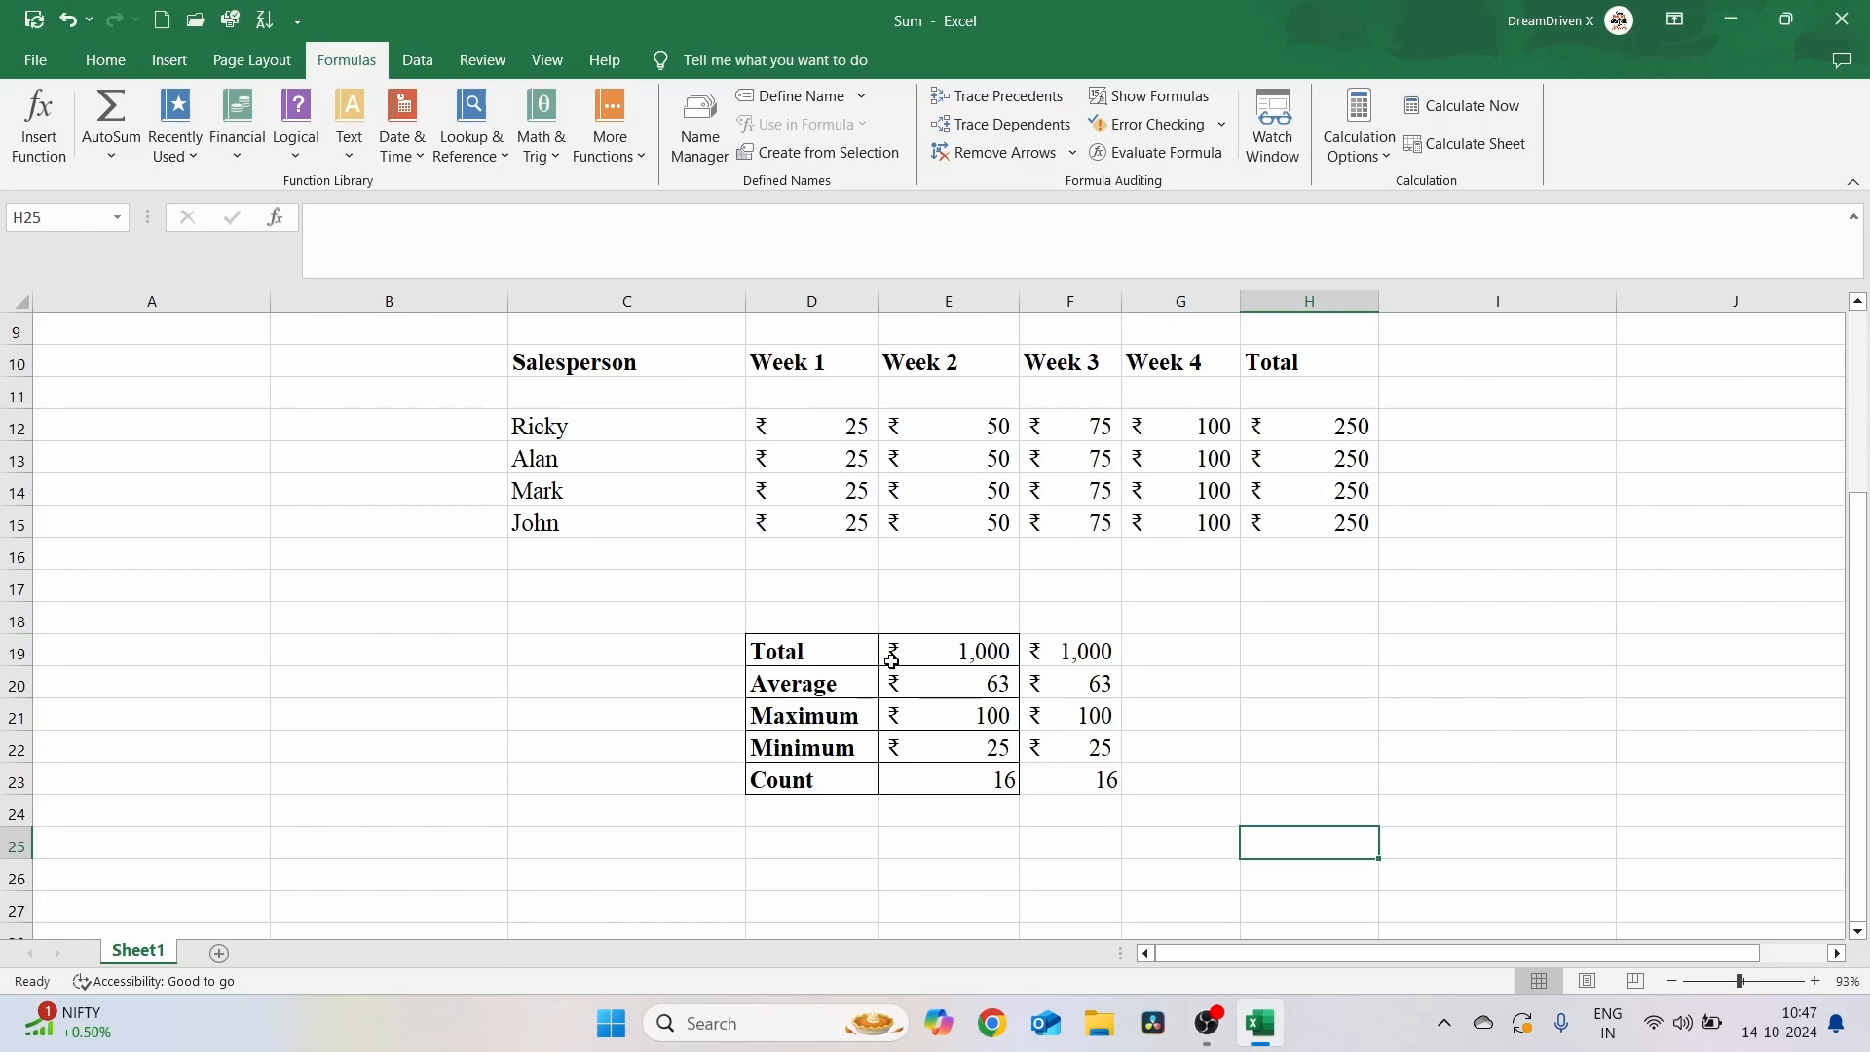
pyautogui.click(827, 648)
pyautogui.hotkey('shift', 'Right')
pyautogui.hotkey('shift', 'Right')
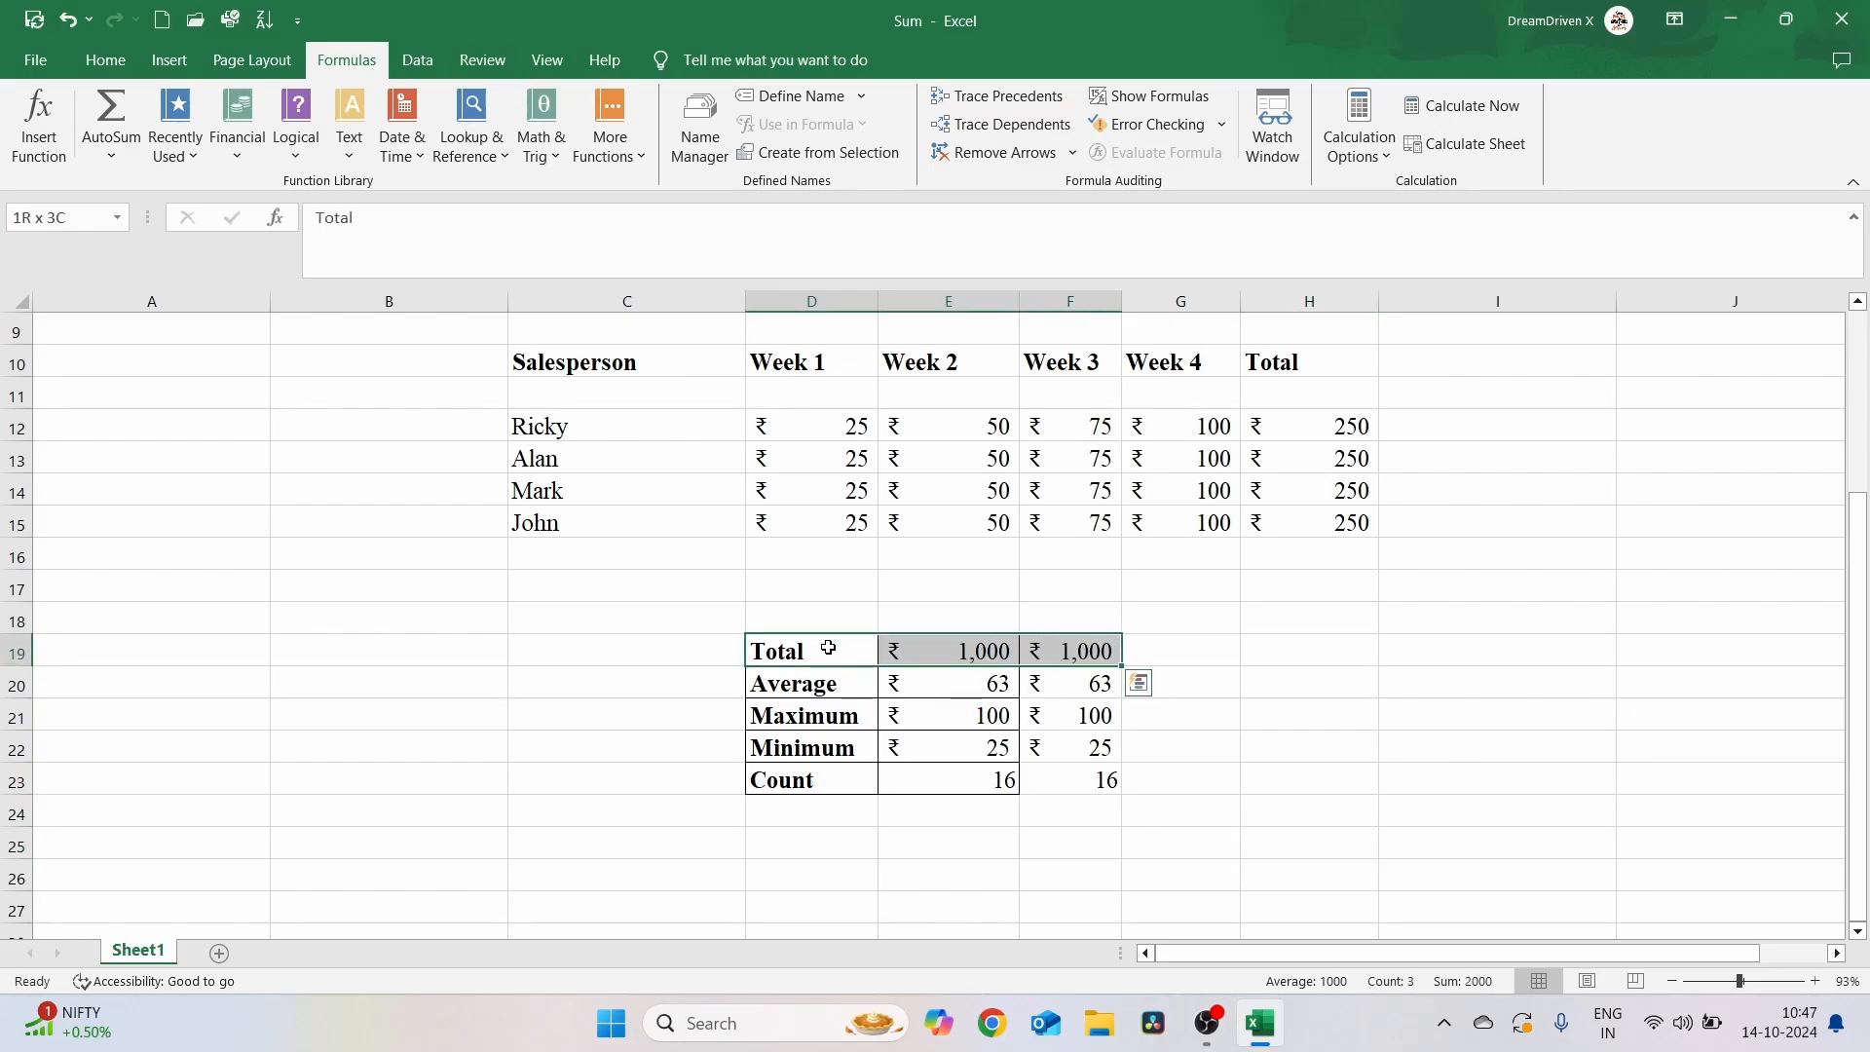
pyautogui.hotkey('shift', 'Down')
pyautogui.hotkey('shift', 'Down')
pyautogui.hotkey('shift', 'Down')
pyautogui.hotkey('shift', 'Down')
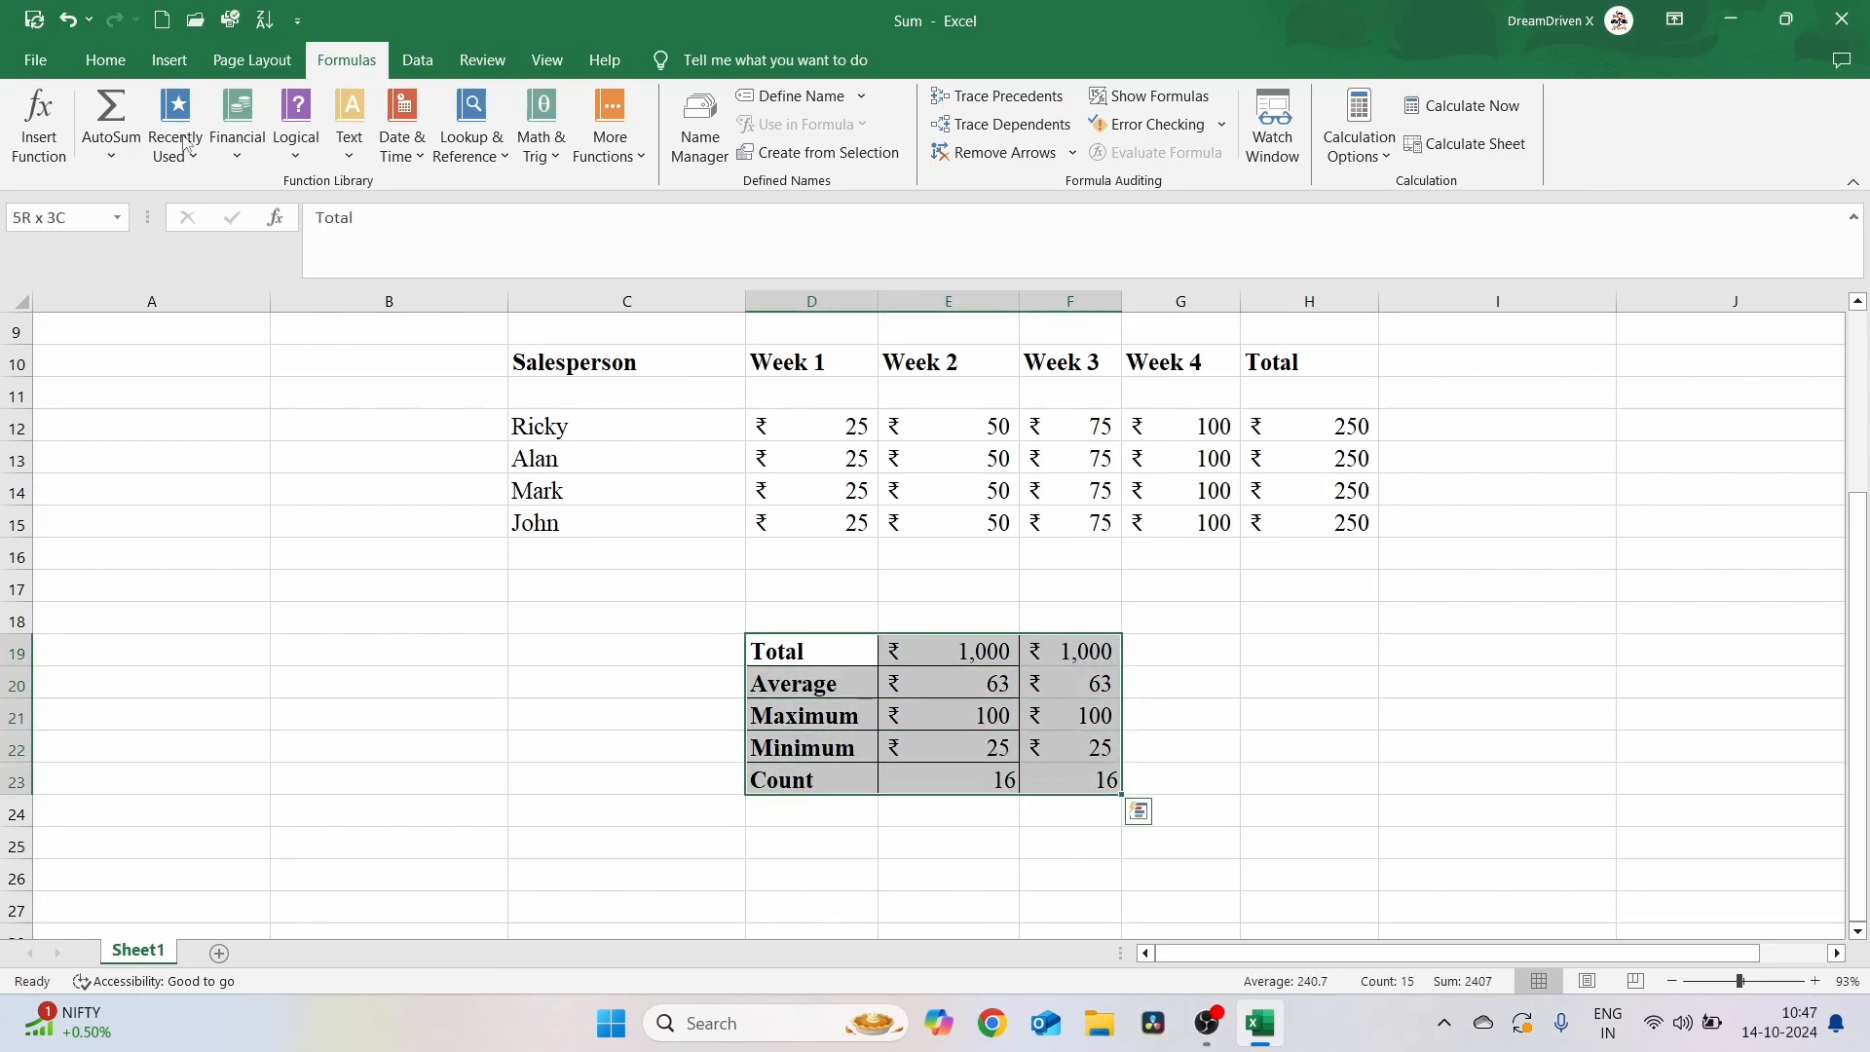
pyautogui.click(107, 59)
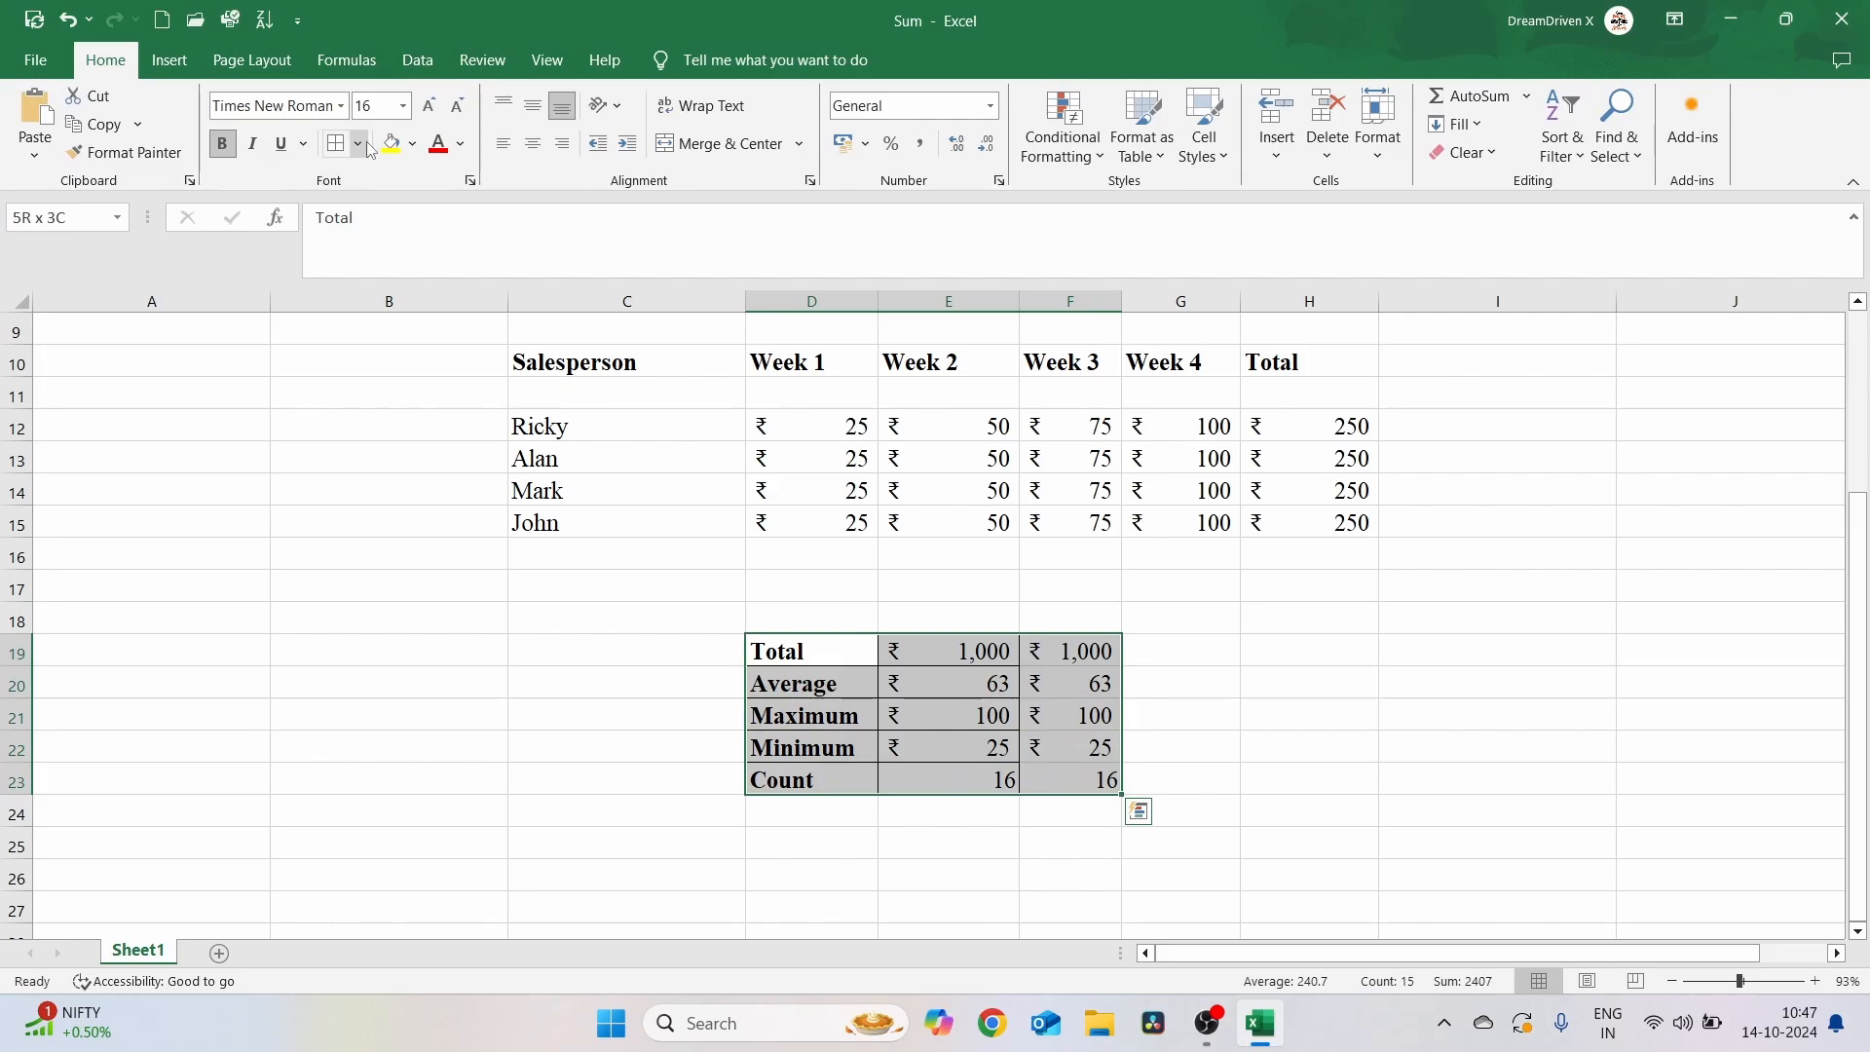
pyautogui.click(360, 142)
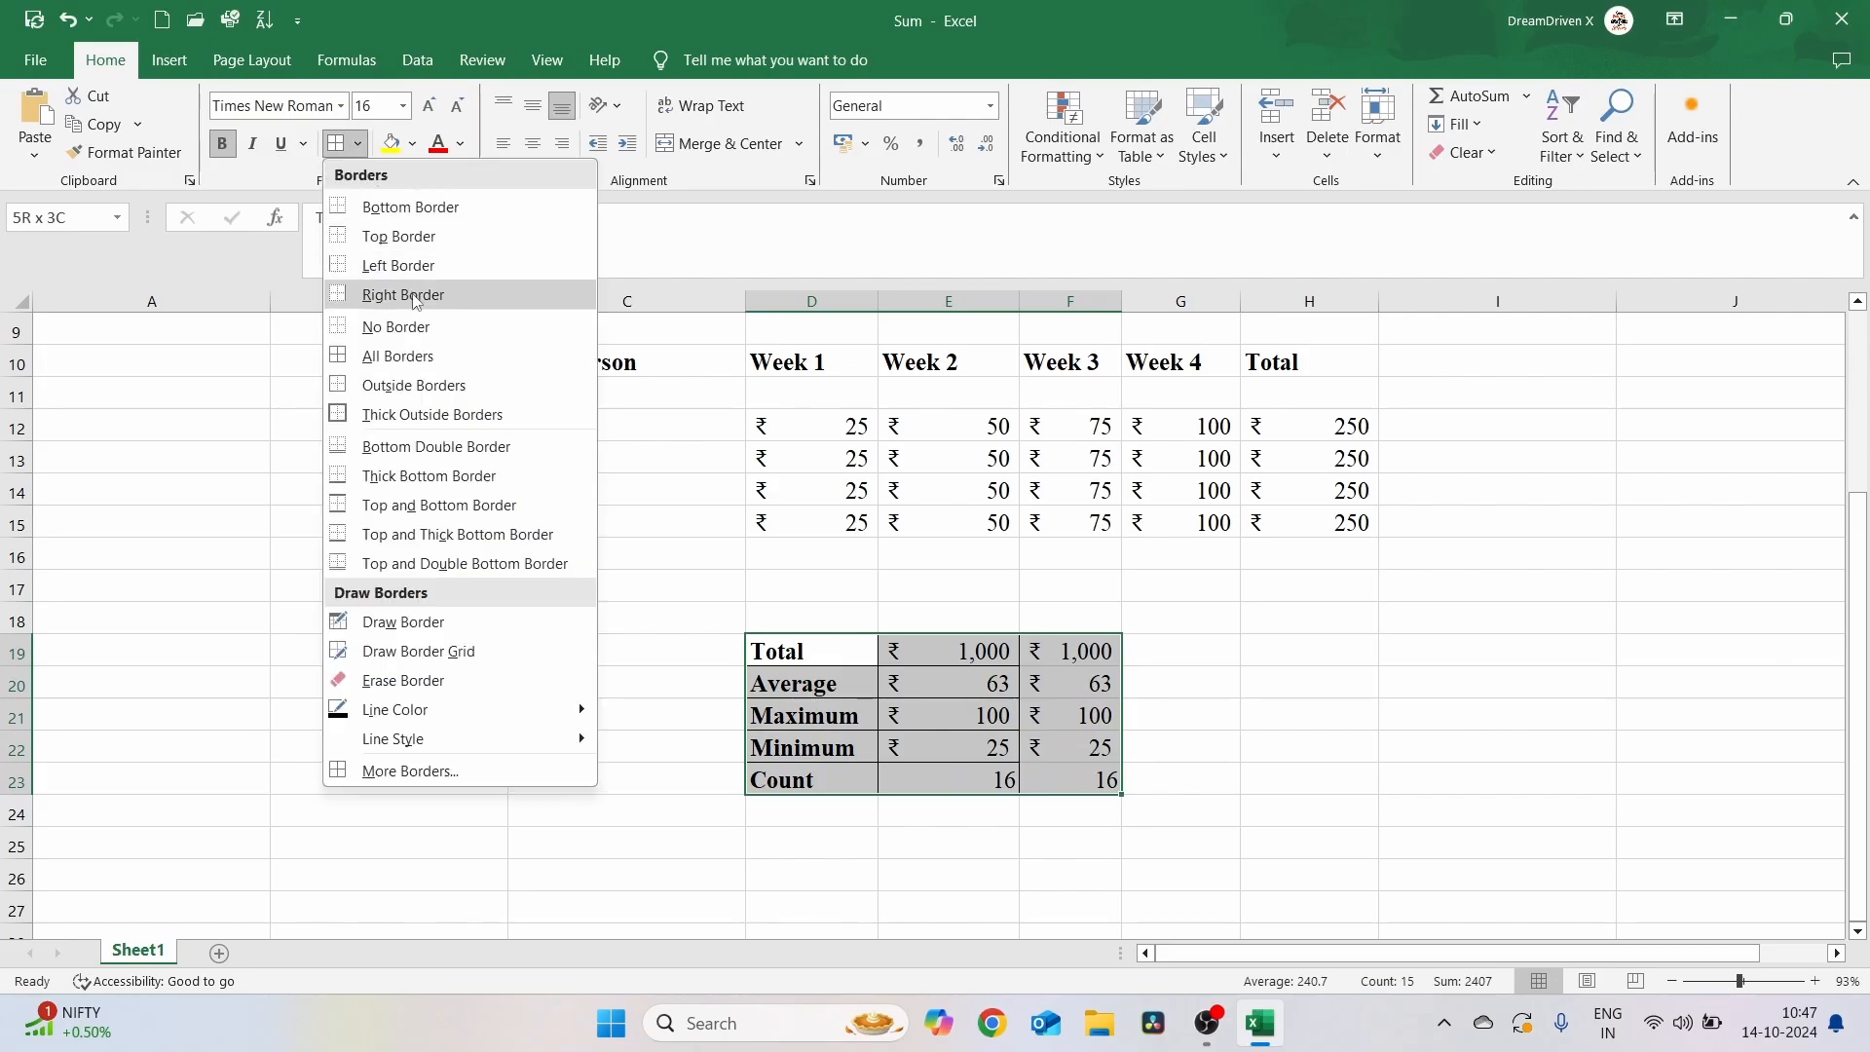
pyautogui.click(428, 356)
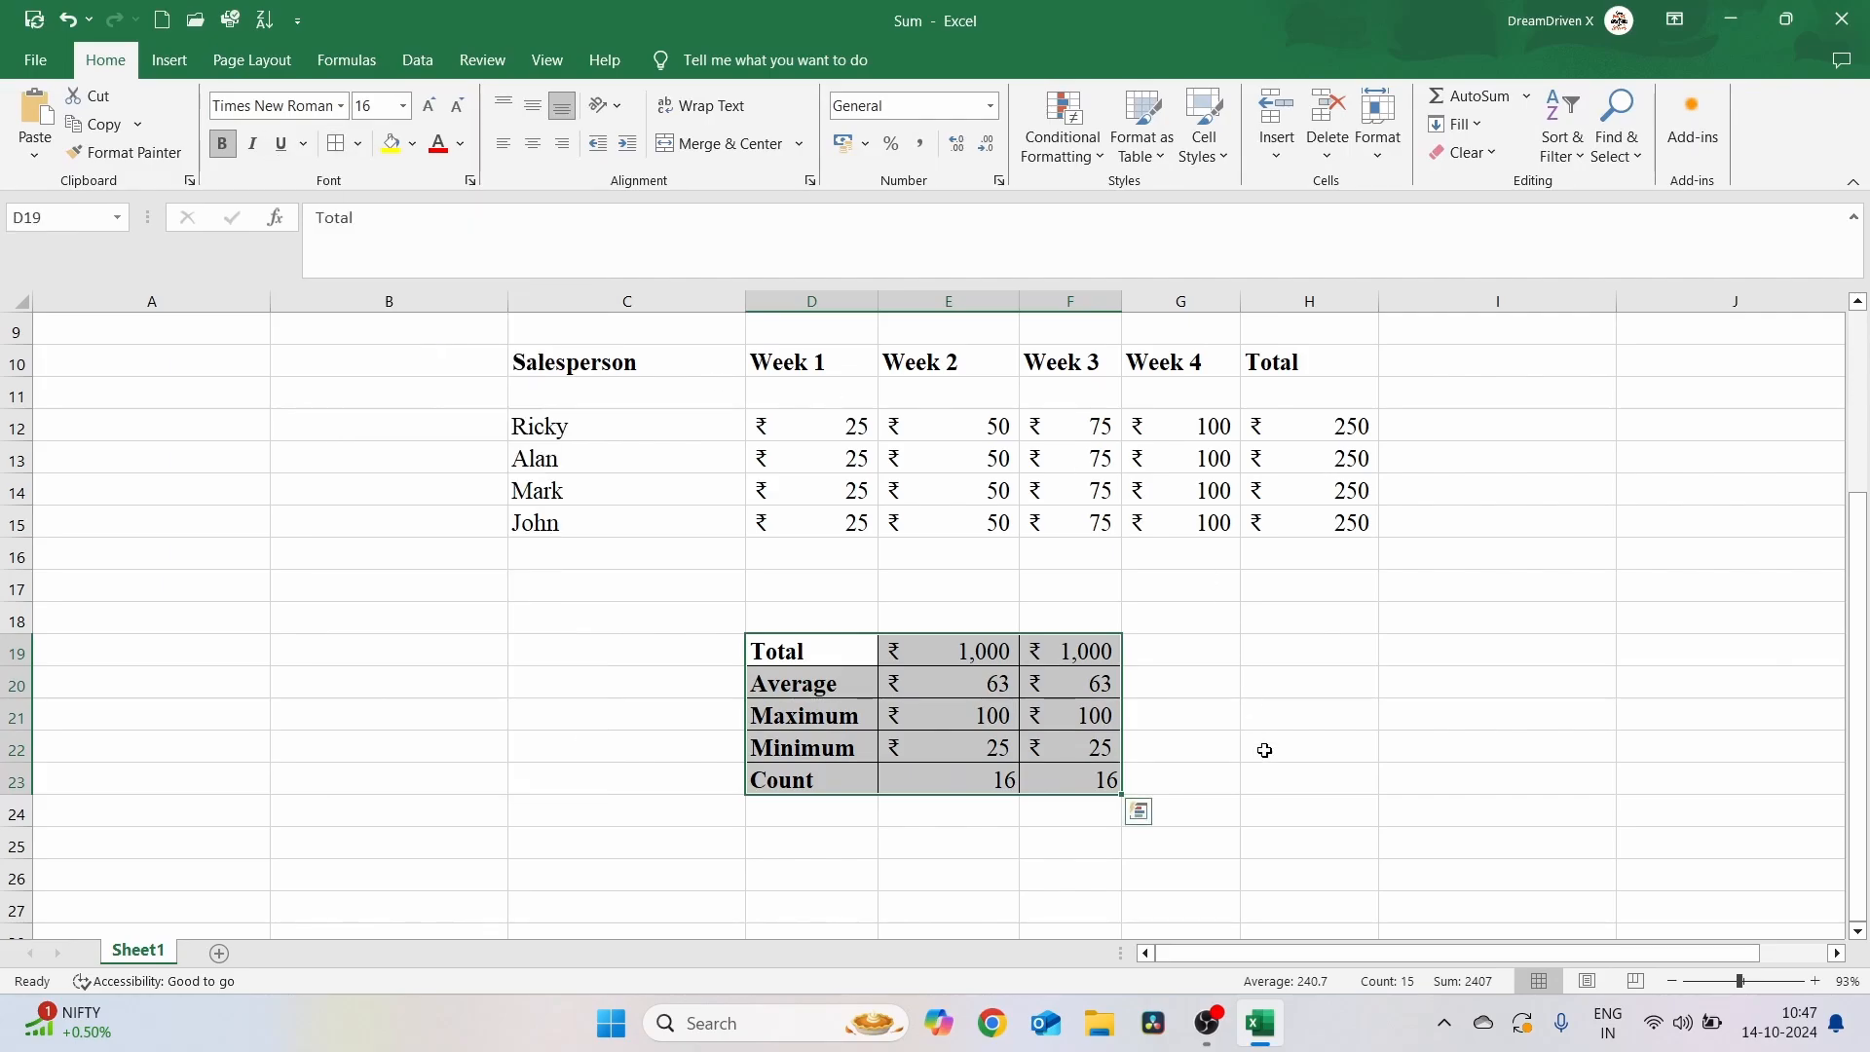
# Review the TODAY date cell and the formulas in the summary cells
pyautogui.click(1208, 1040)
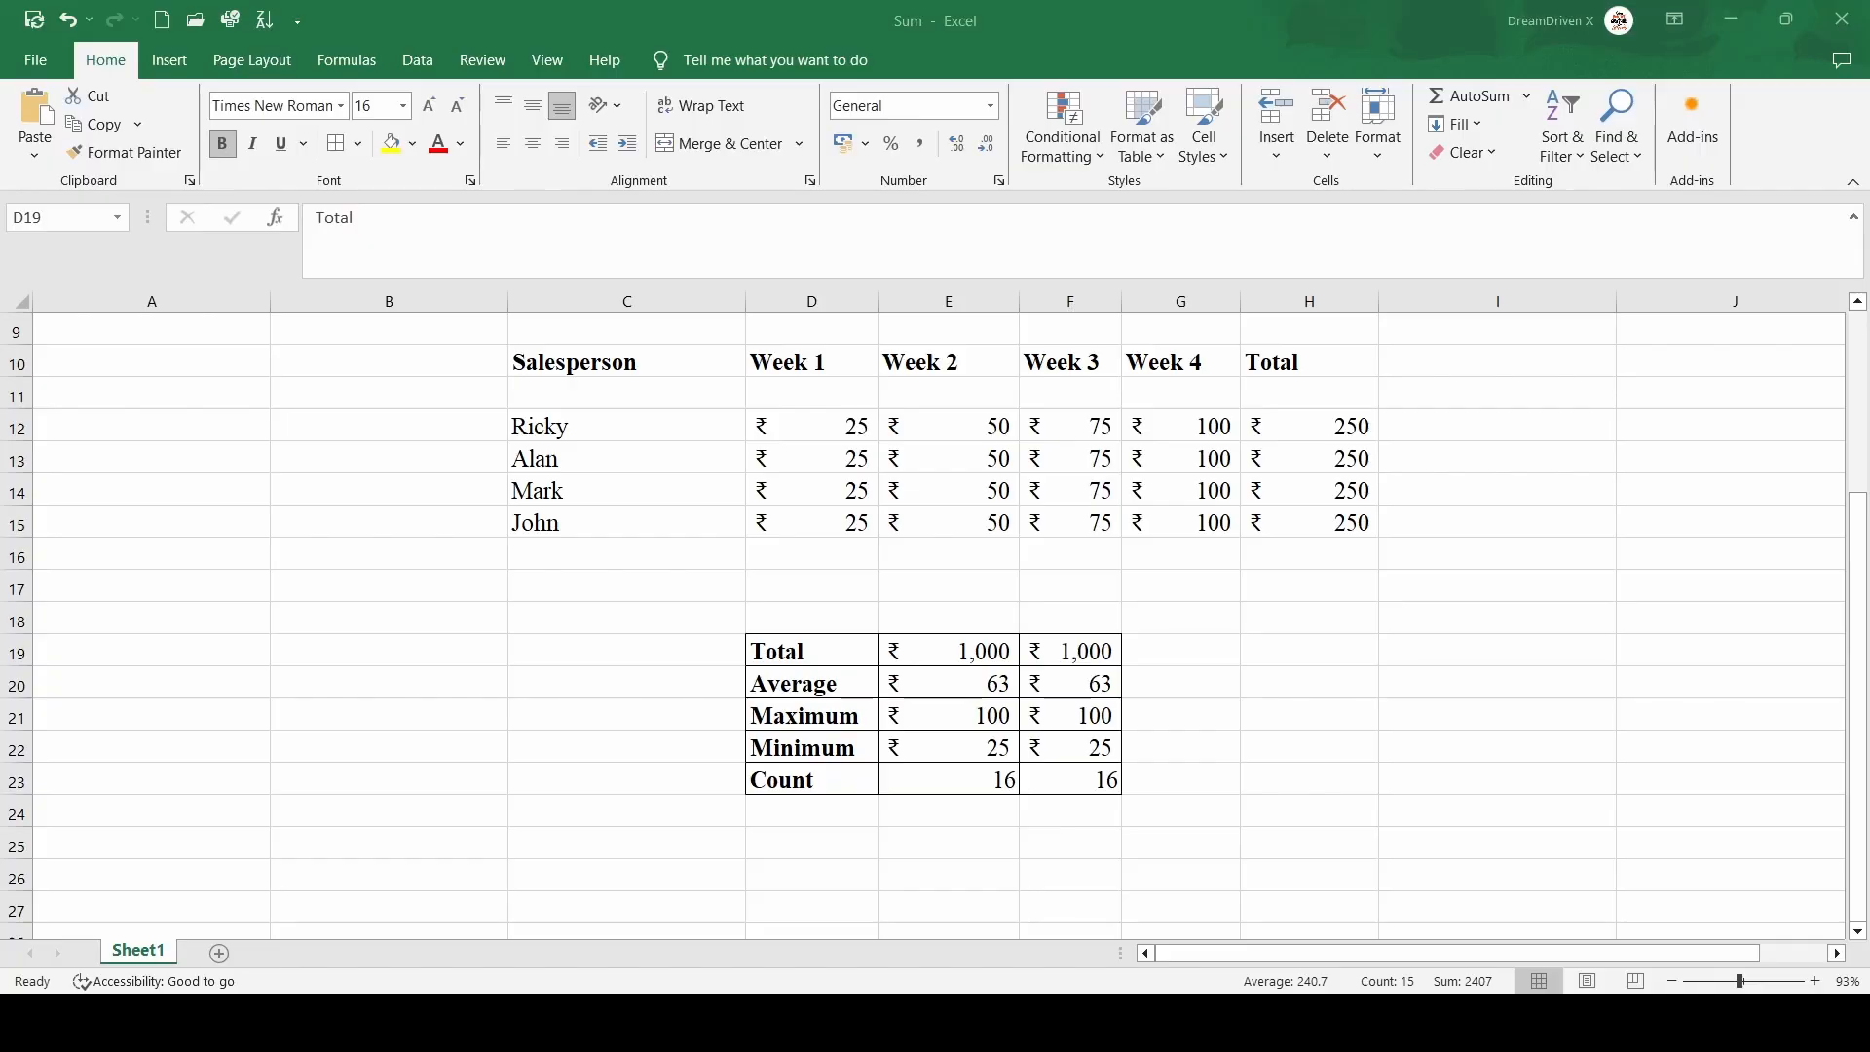
pyautogui.click(1325, 639)
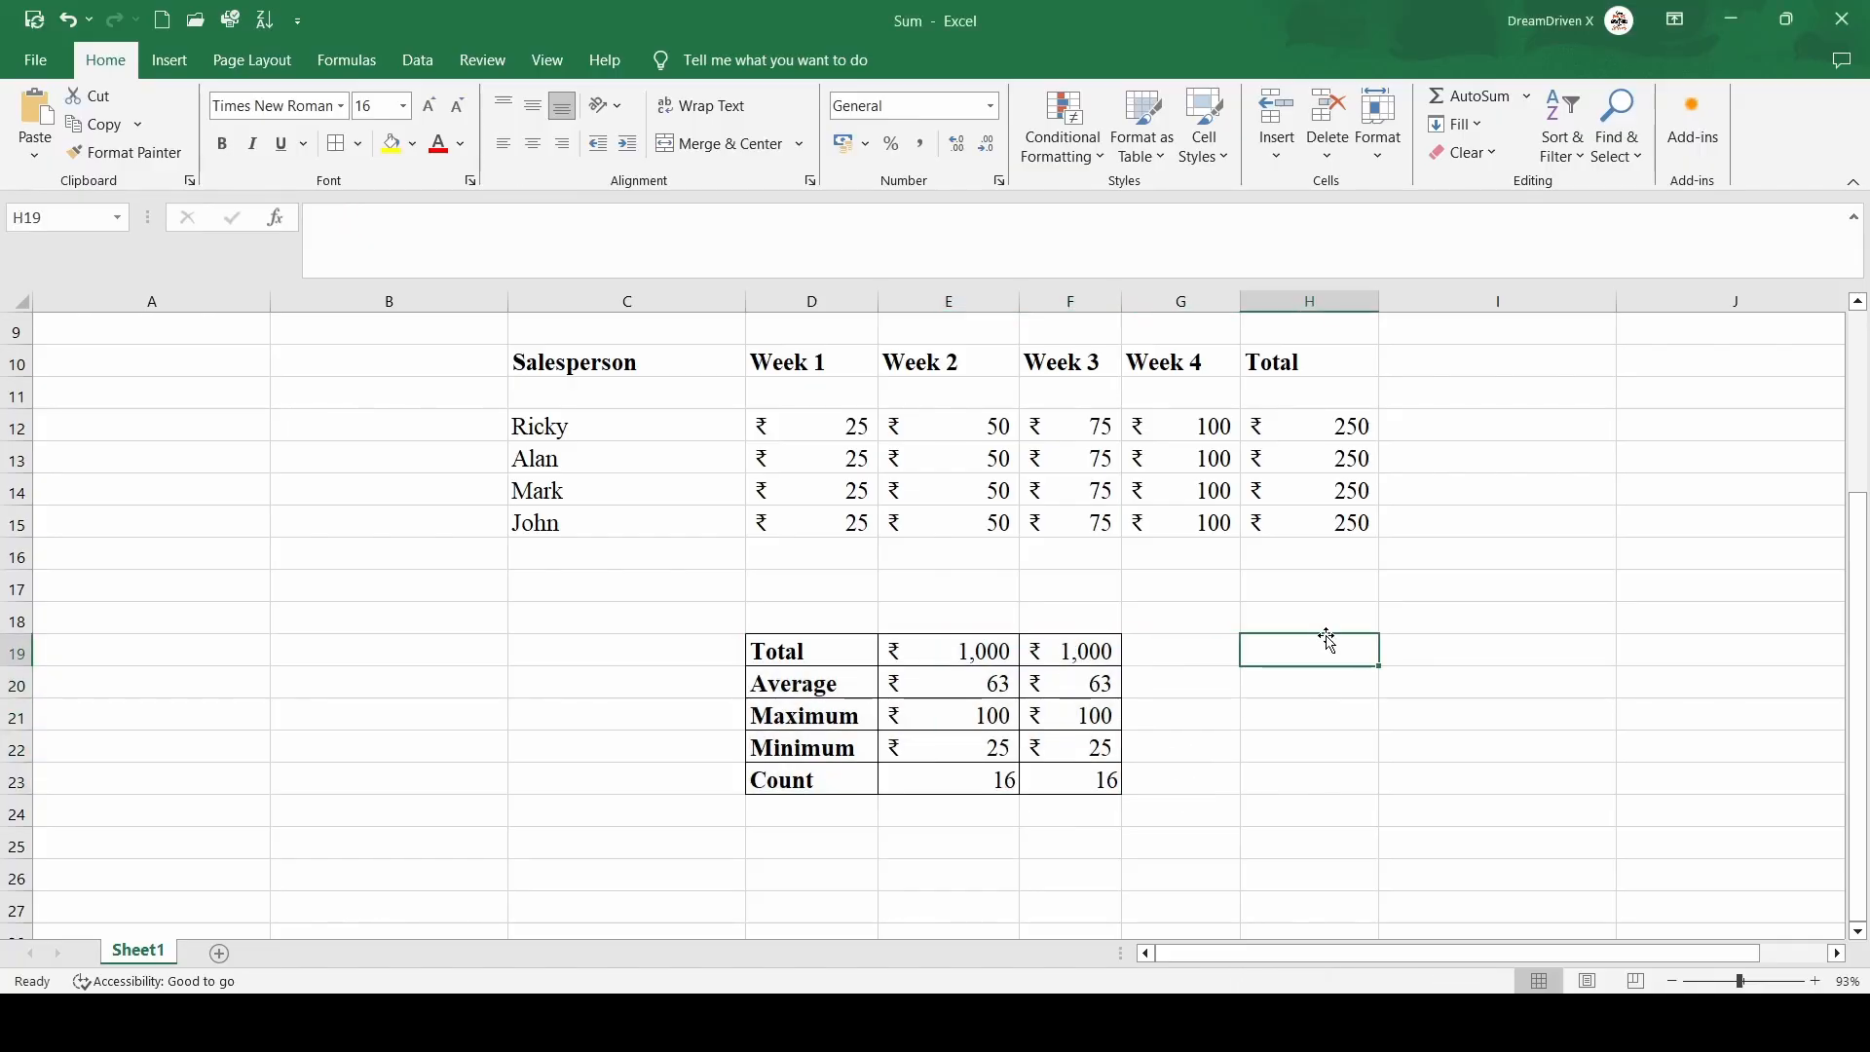
pyautogui.scroll(1, 1325, 635)
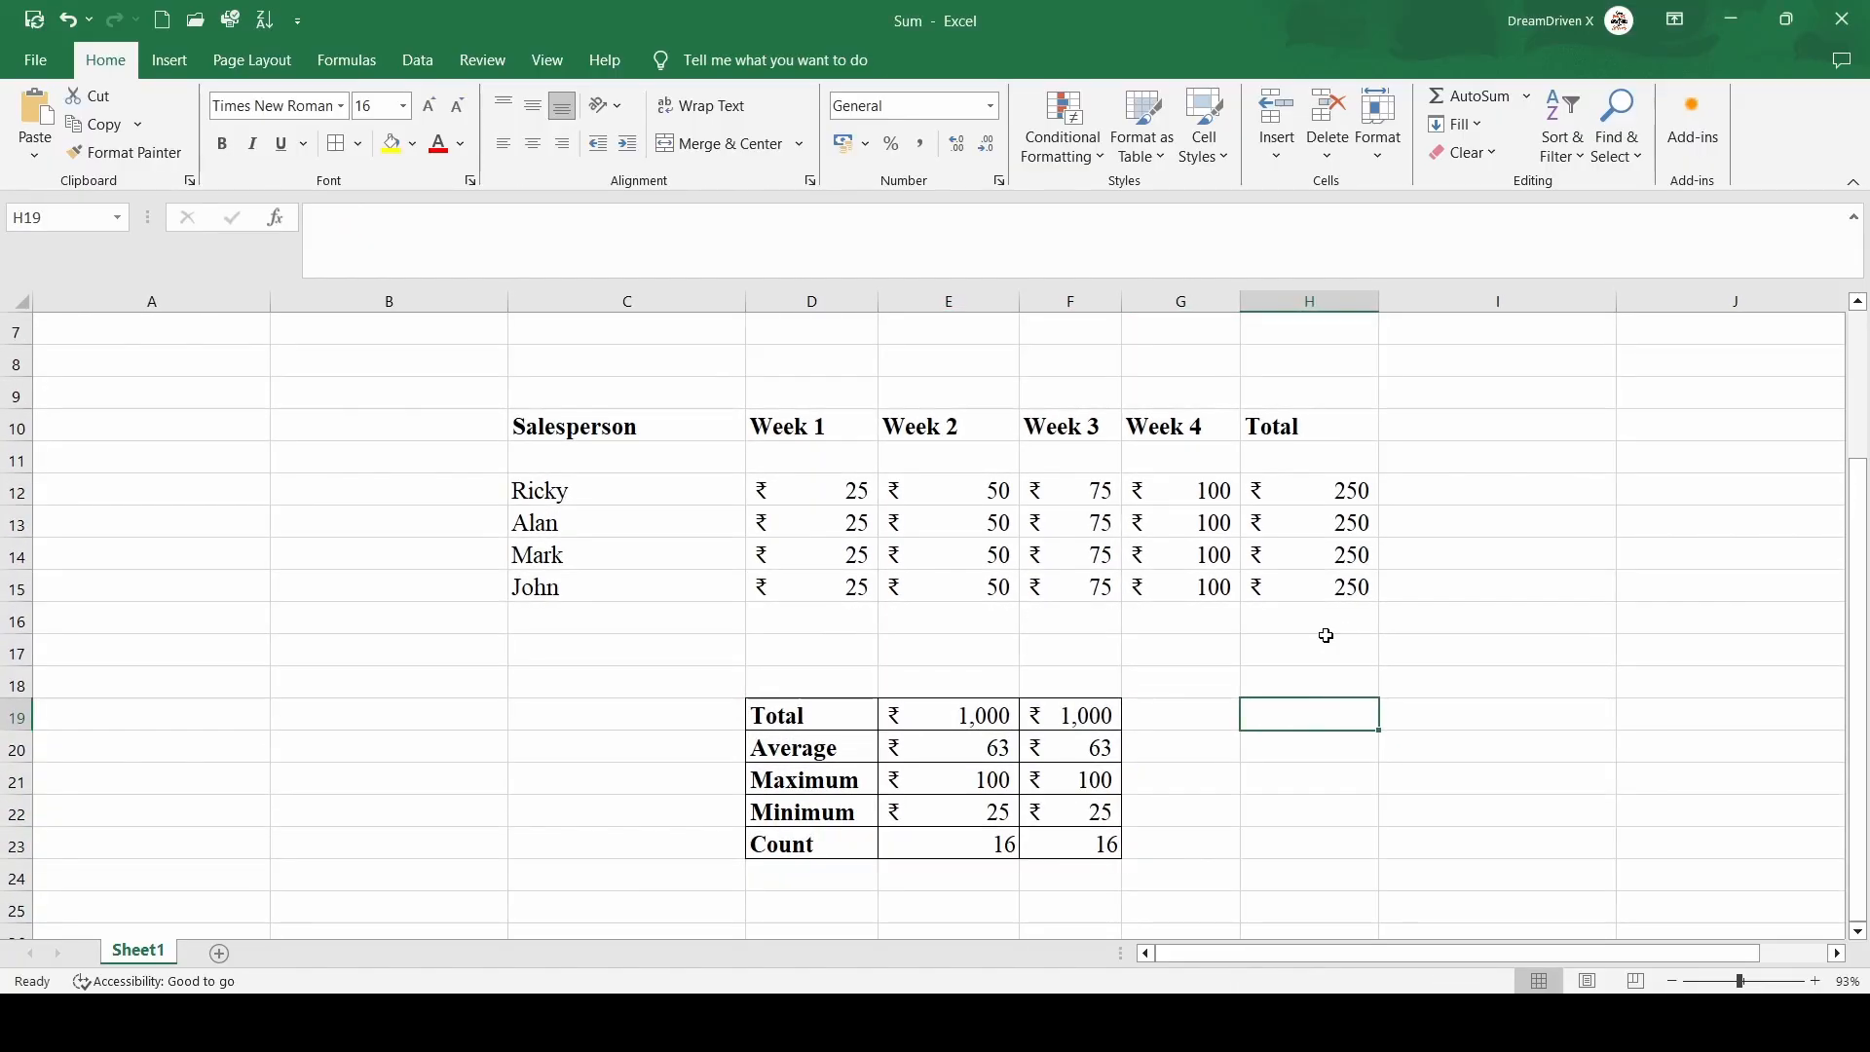
pyautogui.scroll(2, 1326, 635)
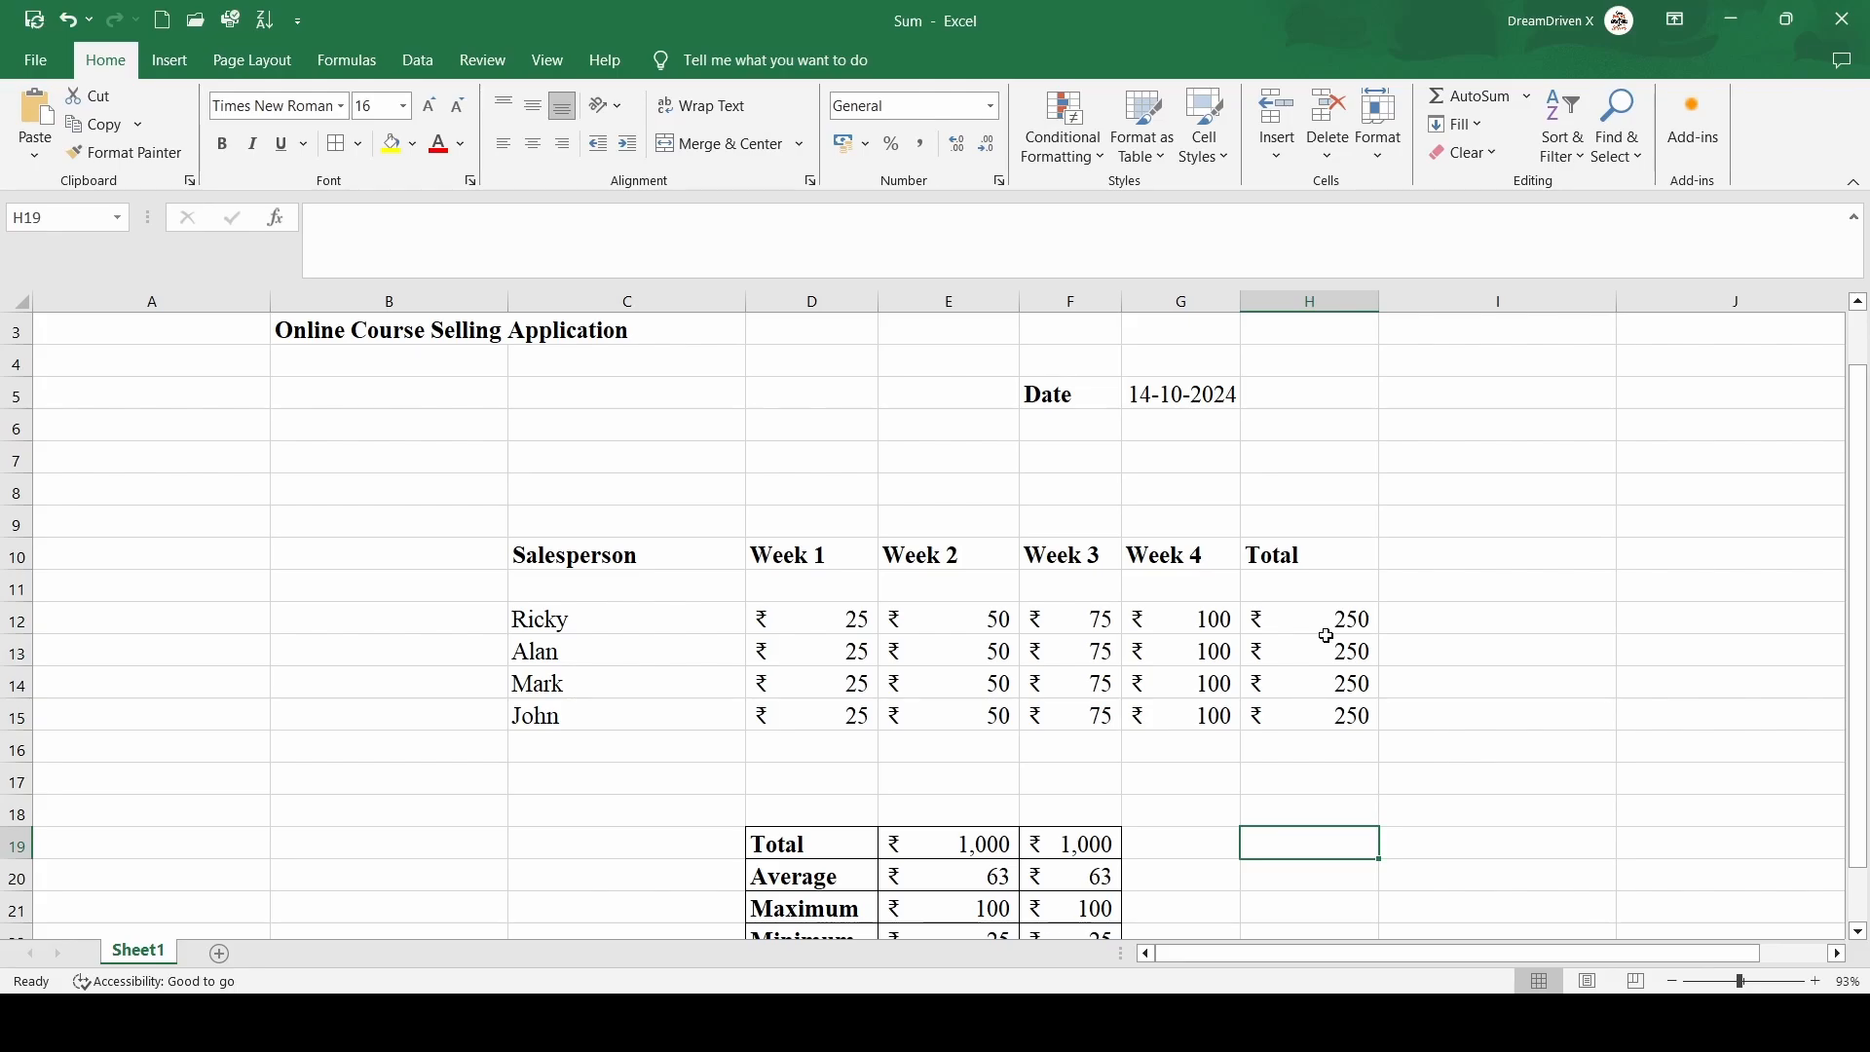
pyautogui.click(1138, 370)
pyautogui.click(1156, 394)
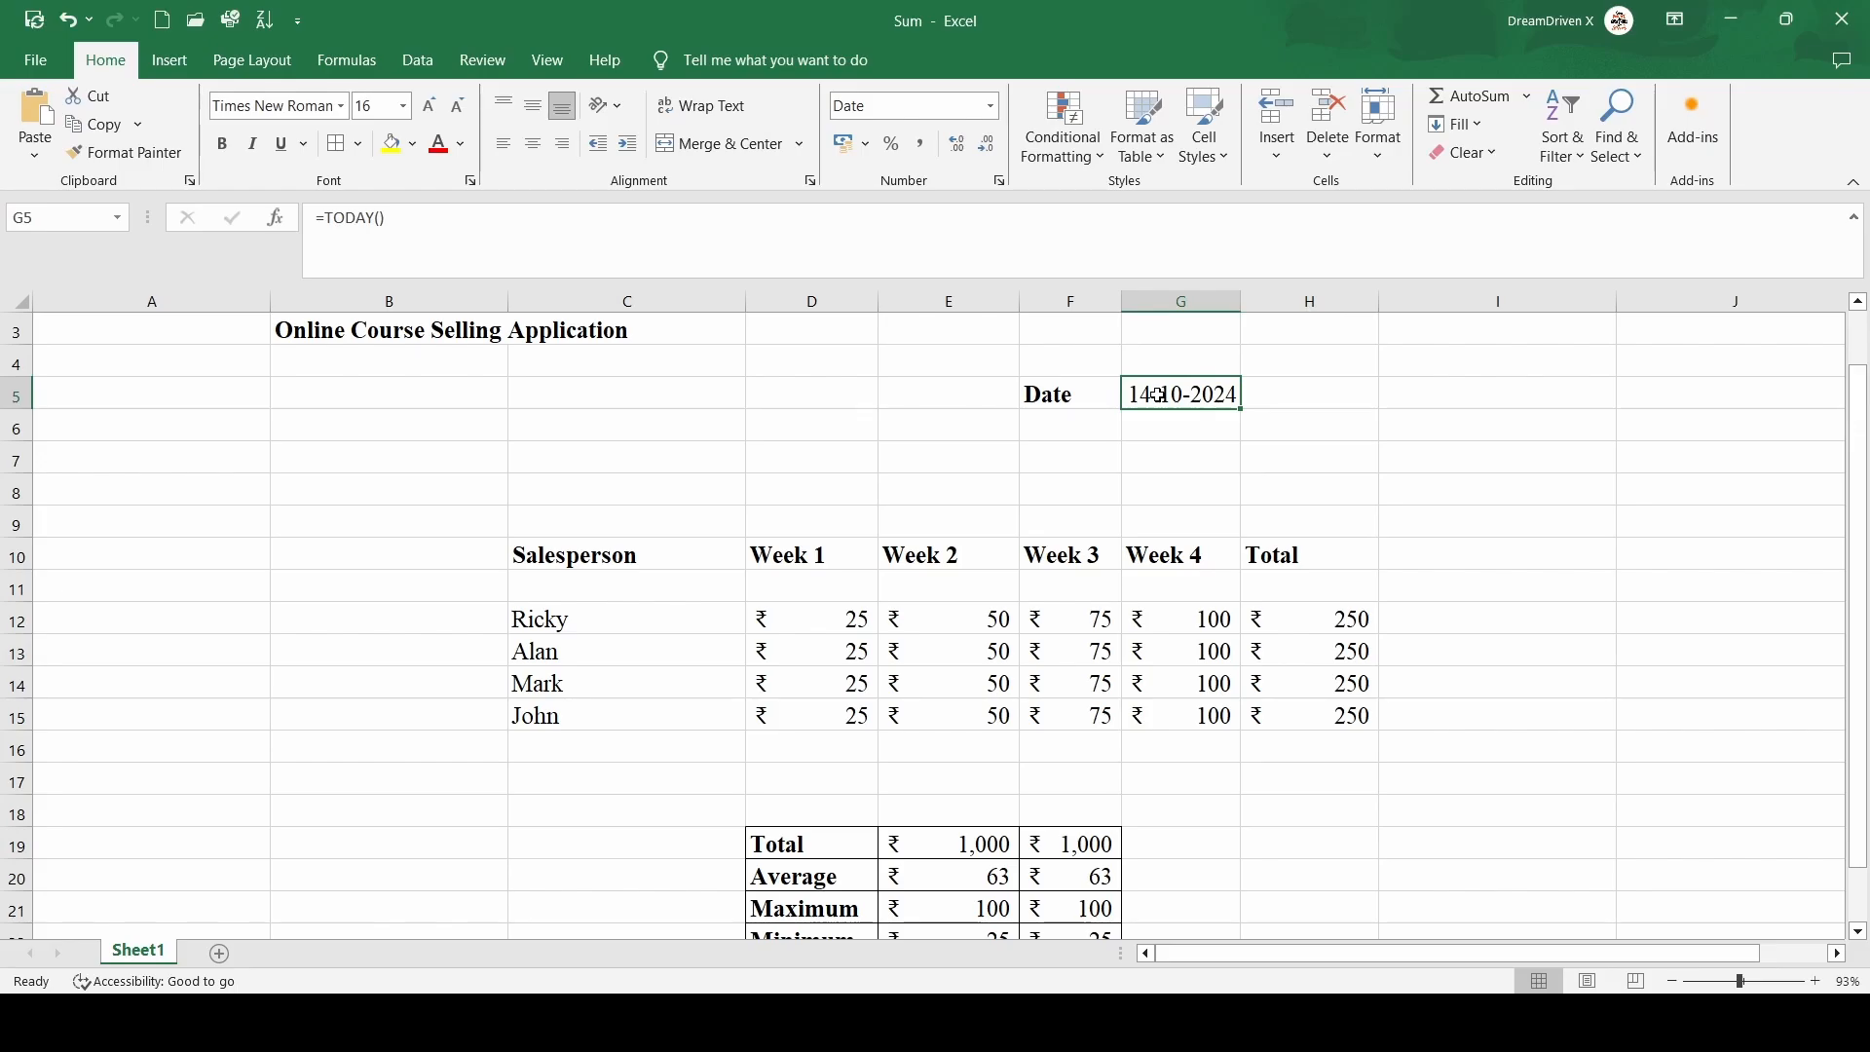
pyautogui.scroll(-3, 857, 663)
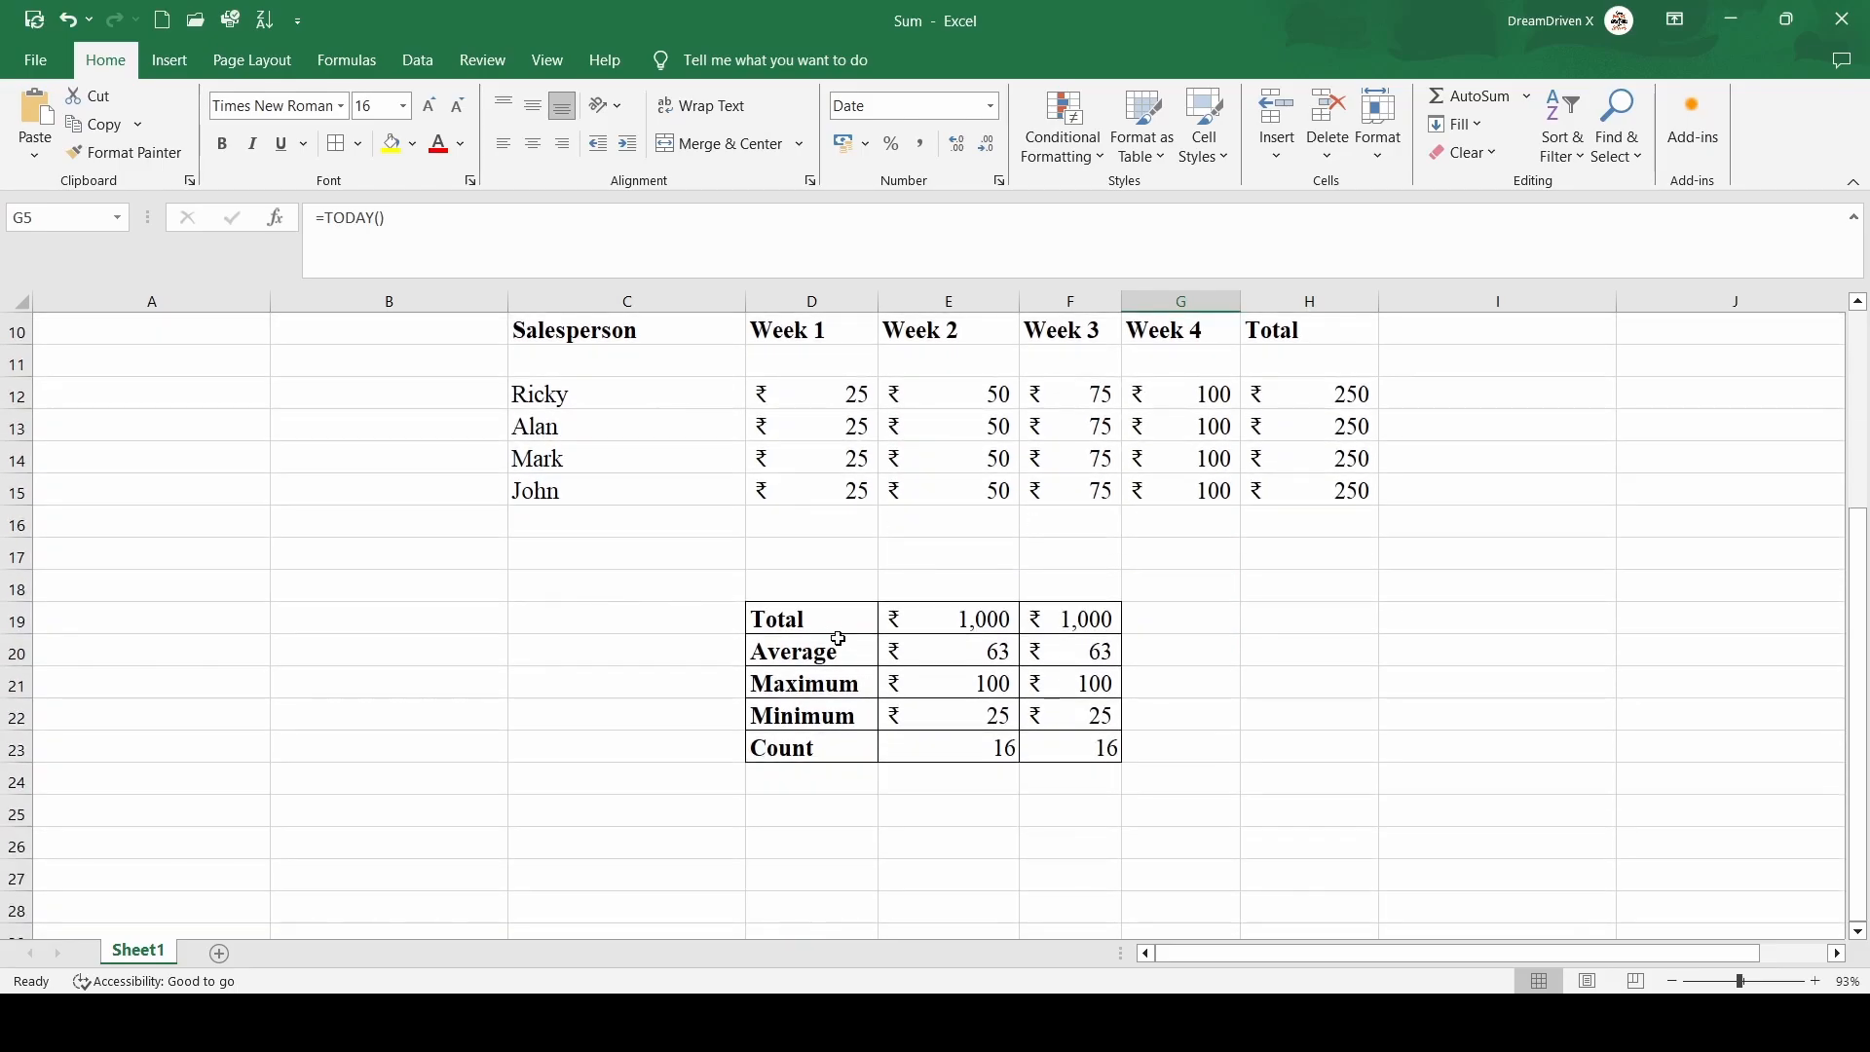
pyautogui.click(824, 638)
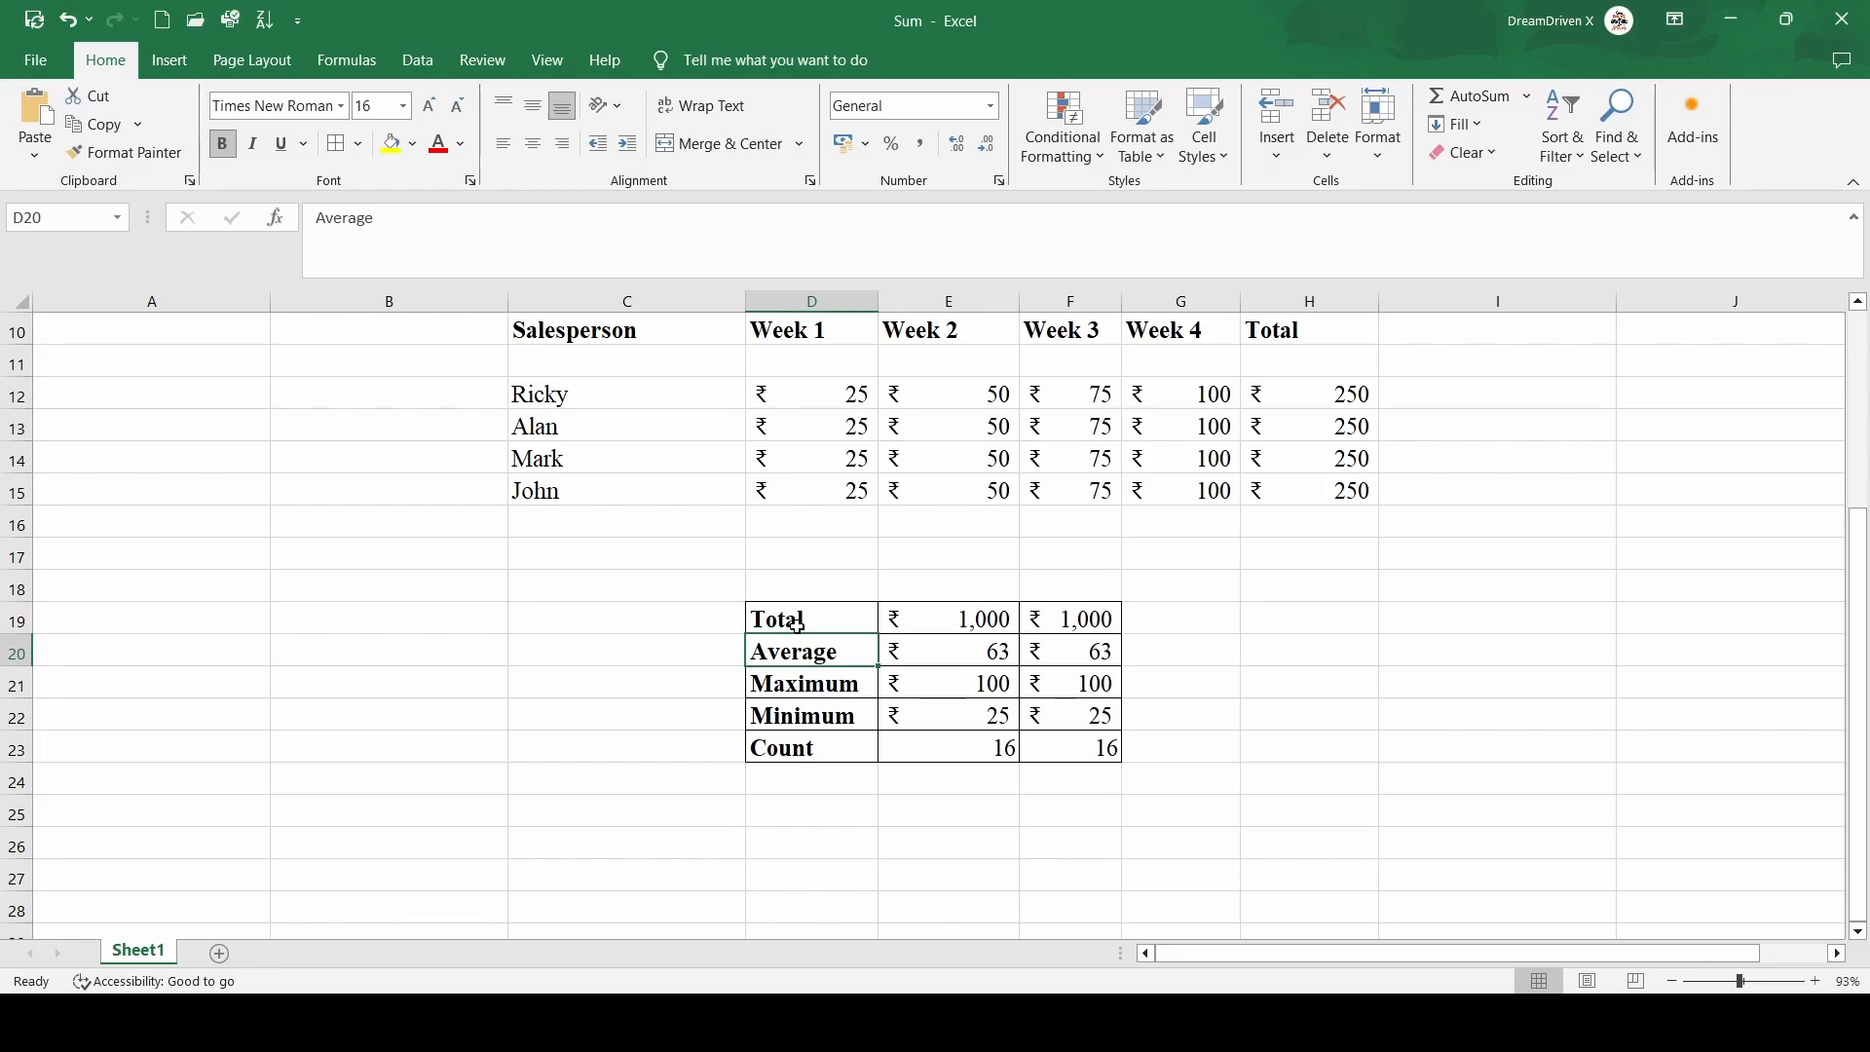
pyautogui.press('Down')
pyautogui.press('Down')
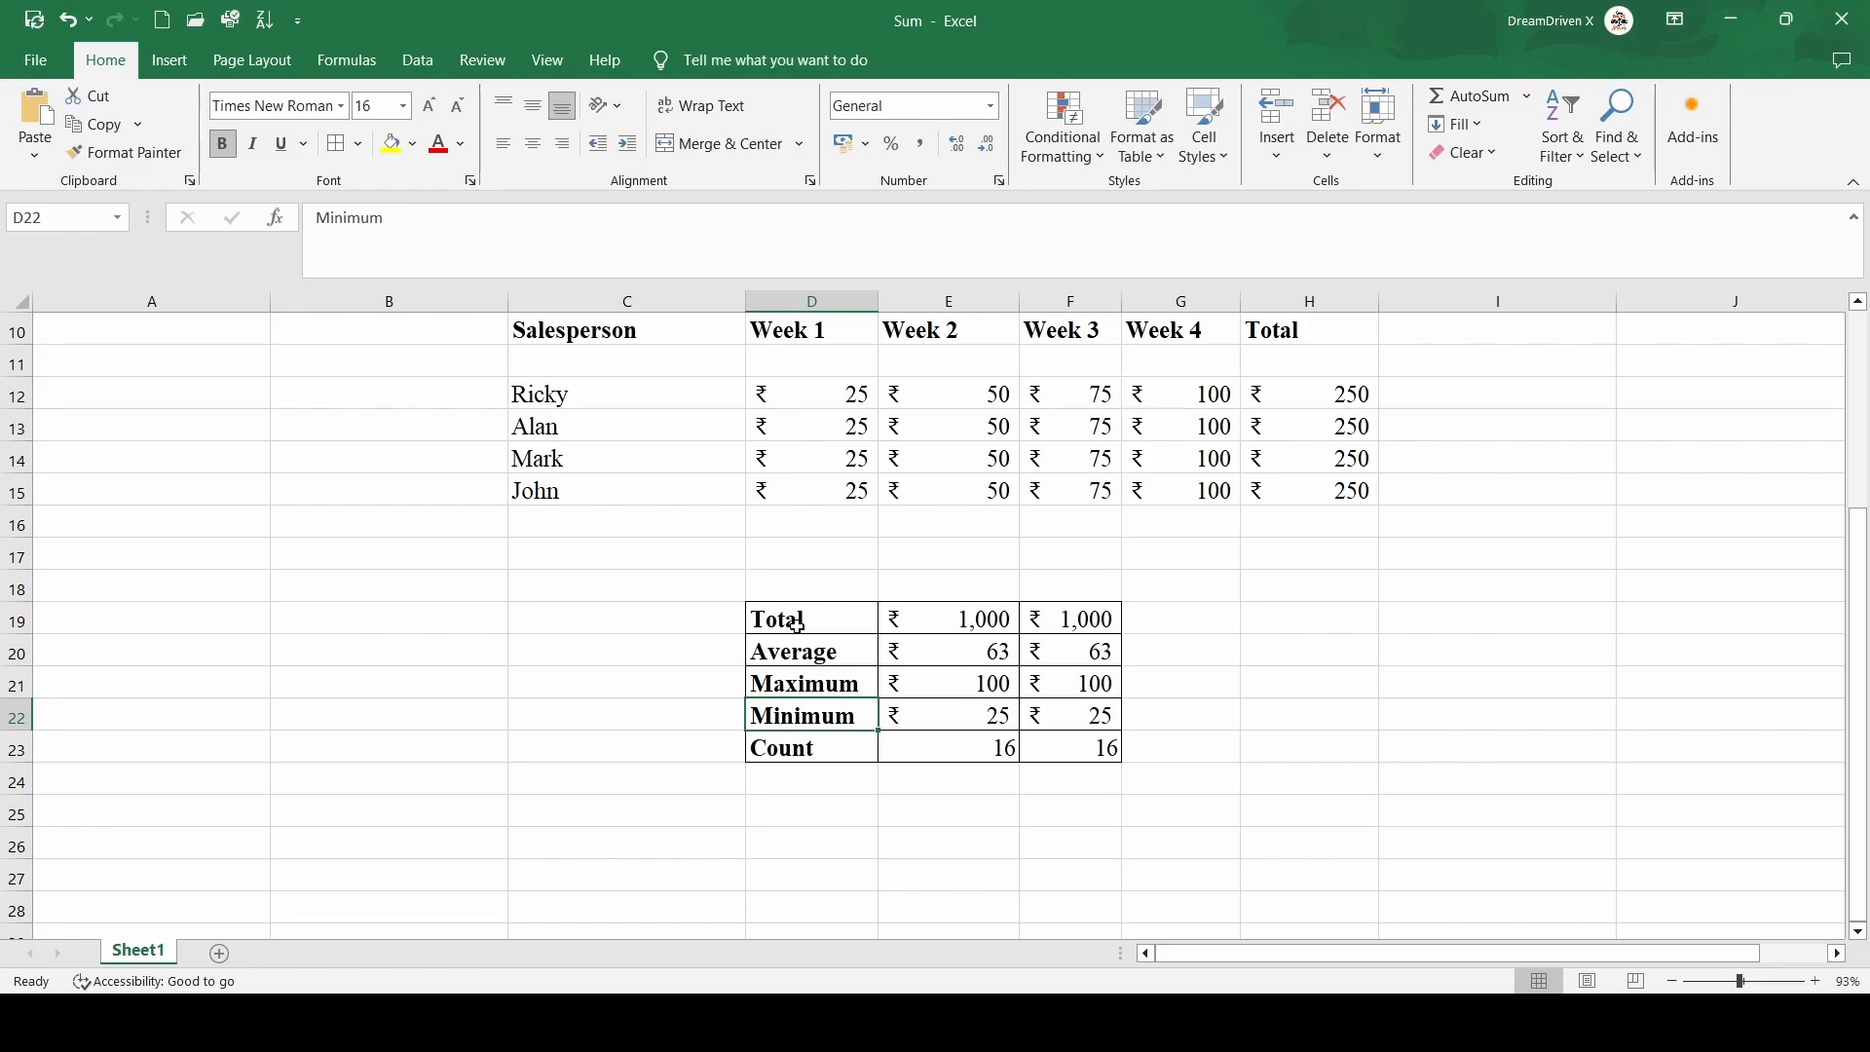
pyautogui.click(964, 643)
pyautogui.click(930, 628)
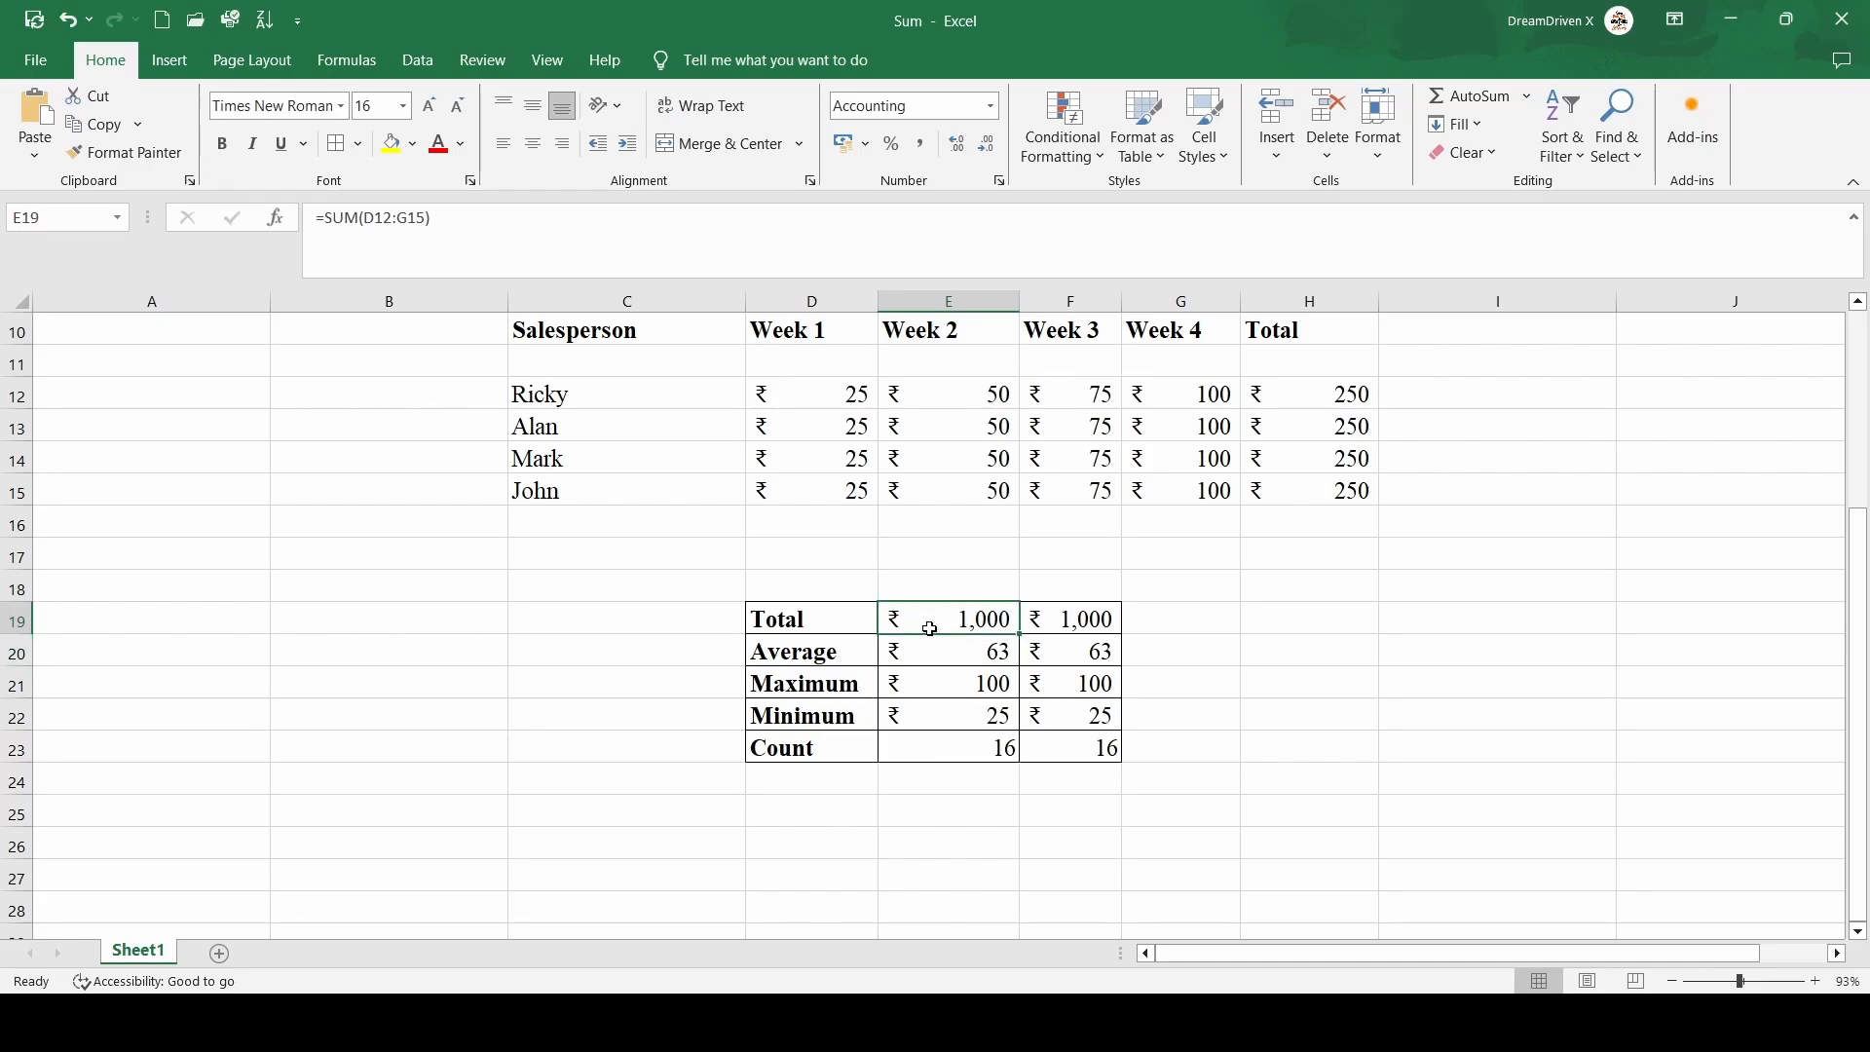
pyautogui.press('Right')
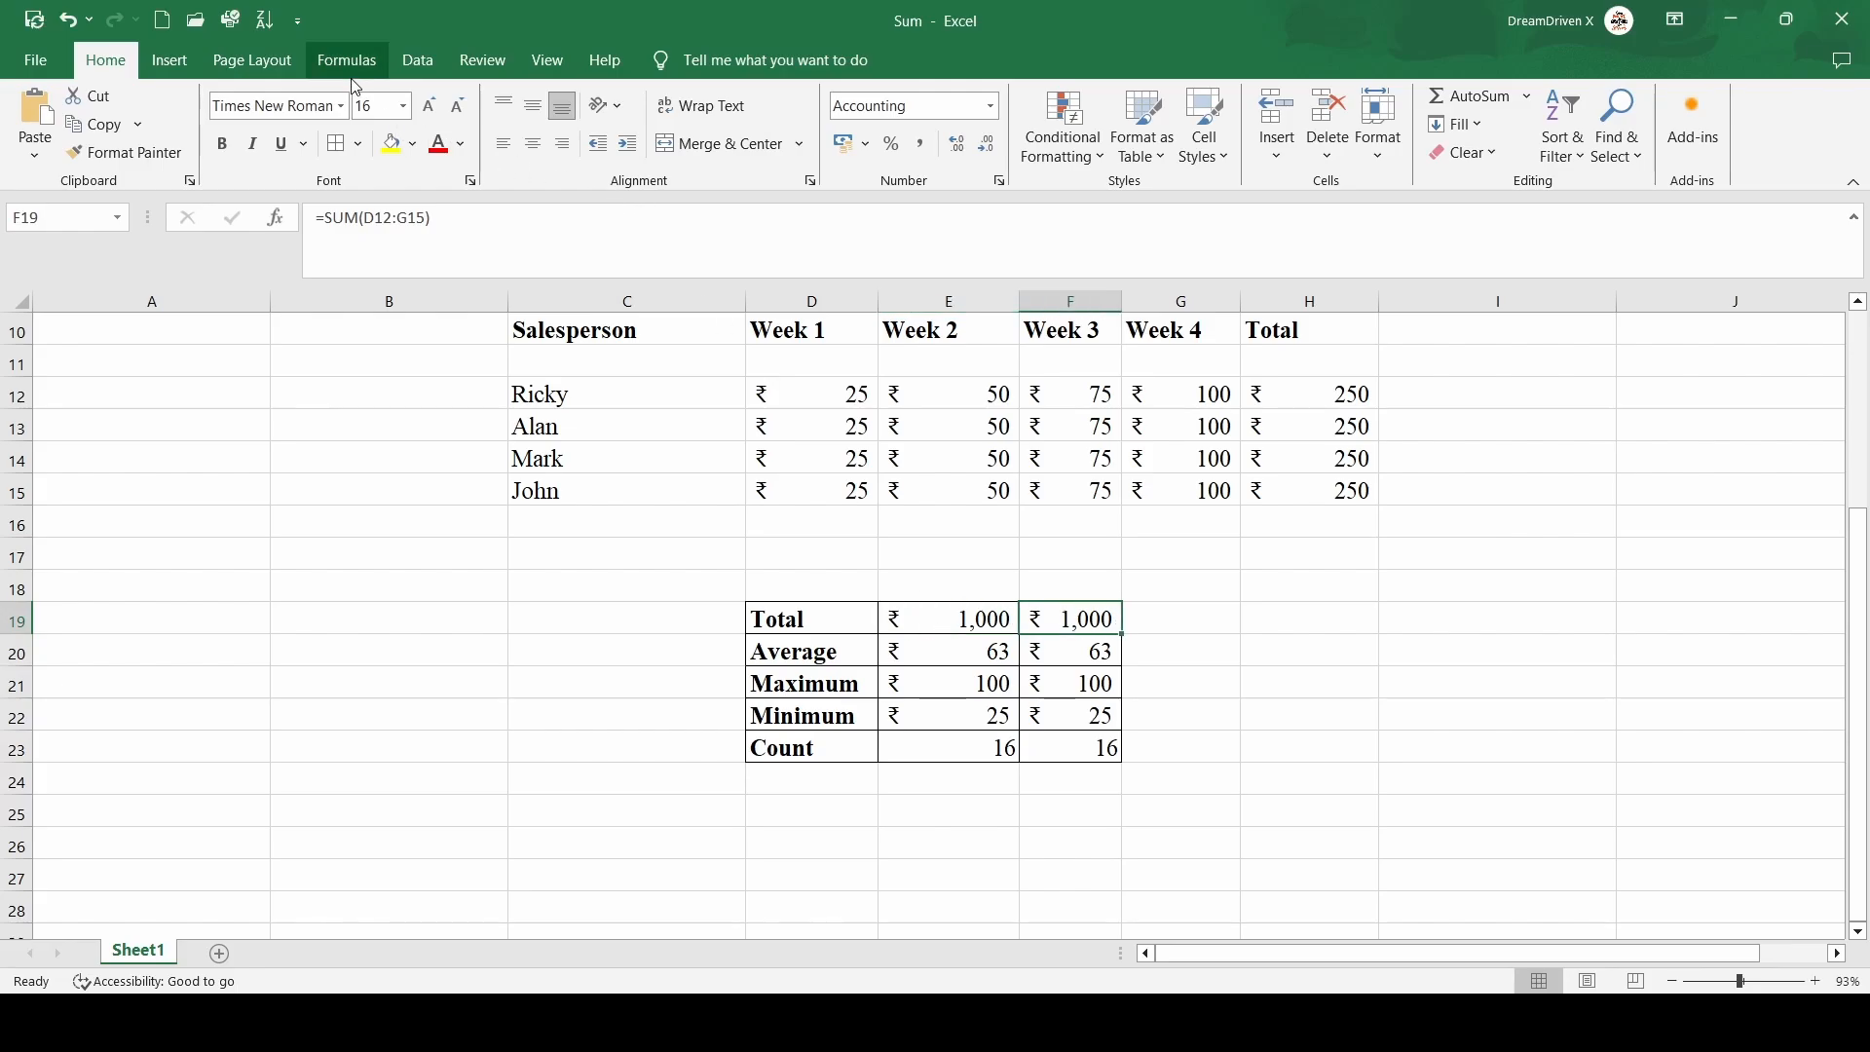
pyautogui.click(292, 59)
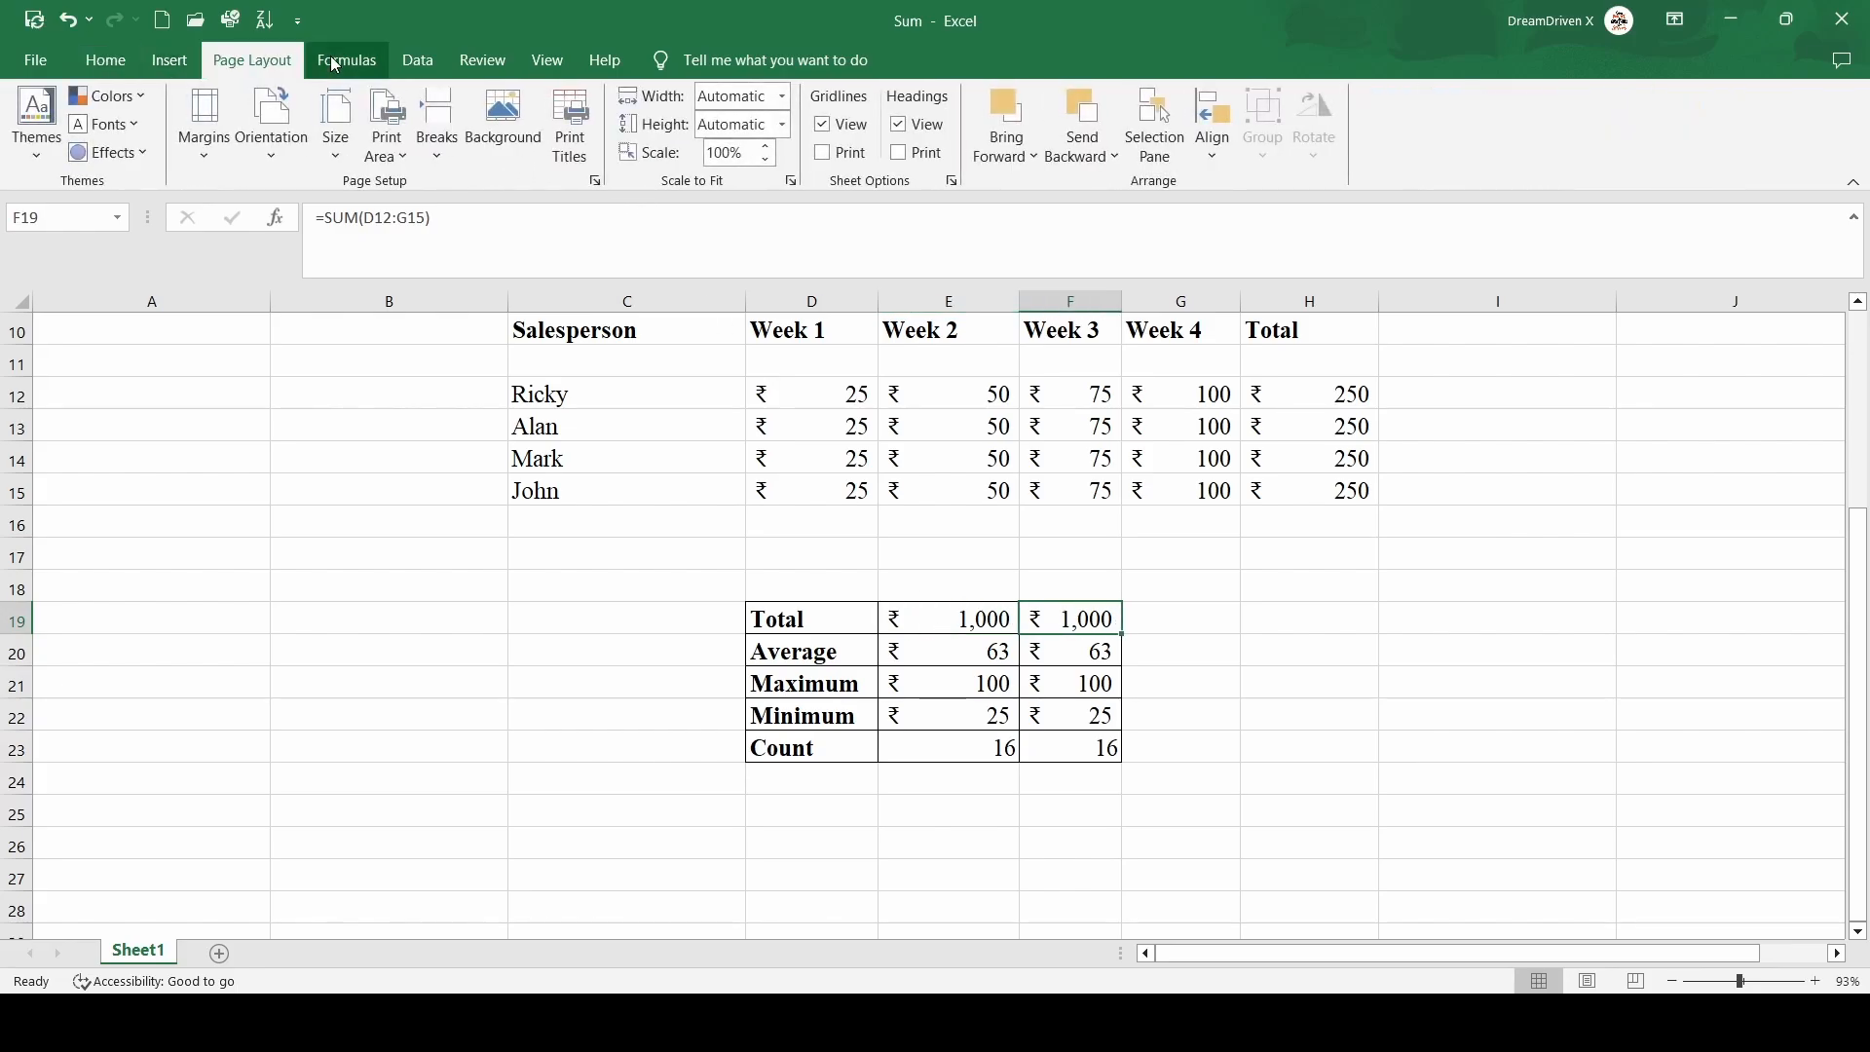
pyautogui.click(346, 59)
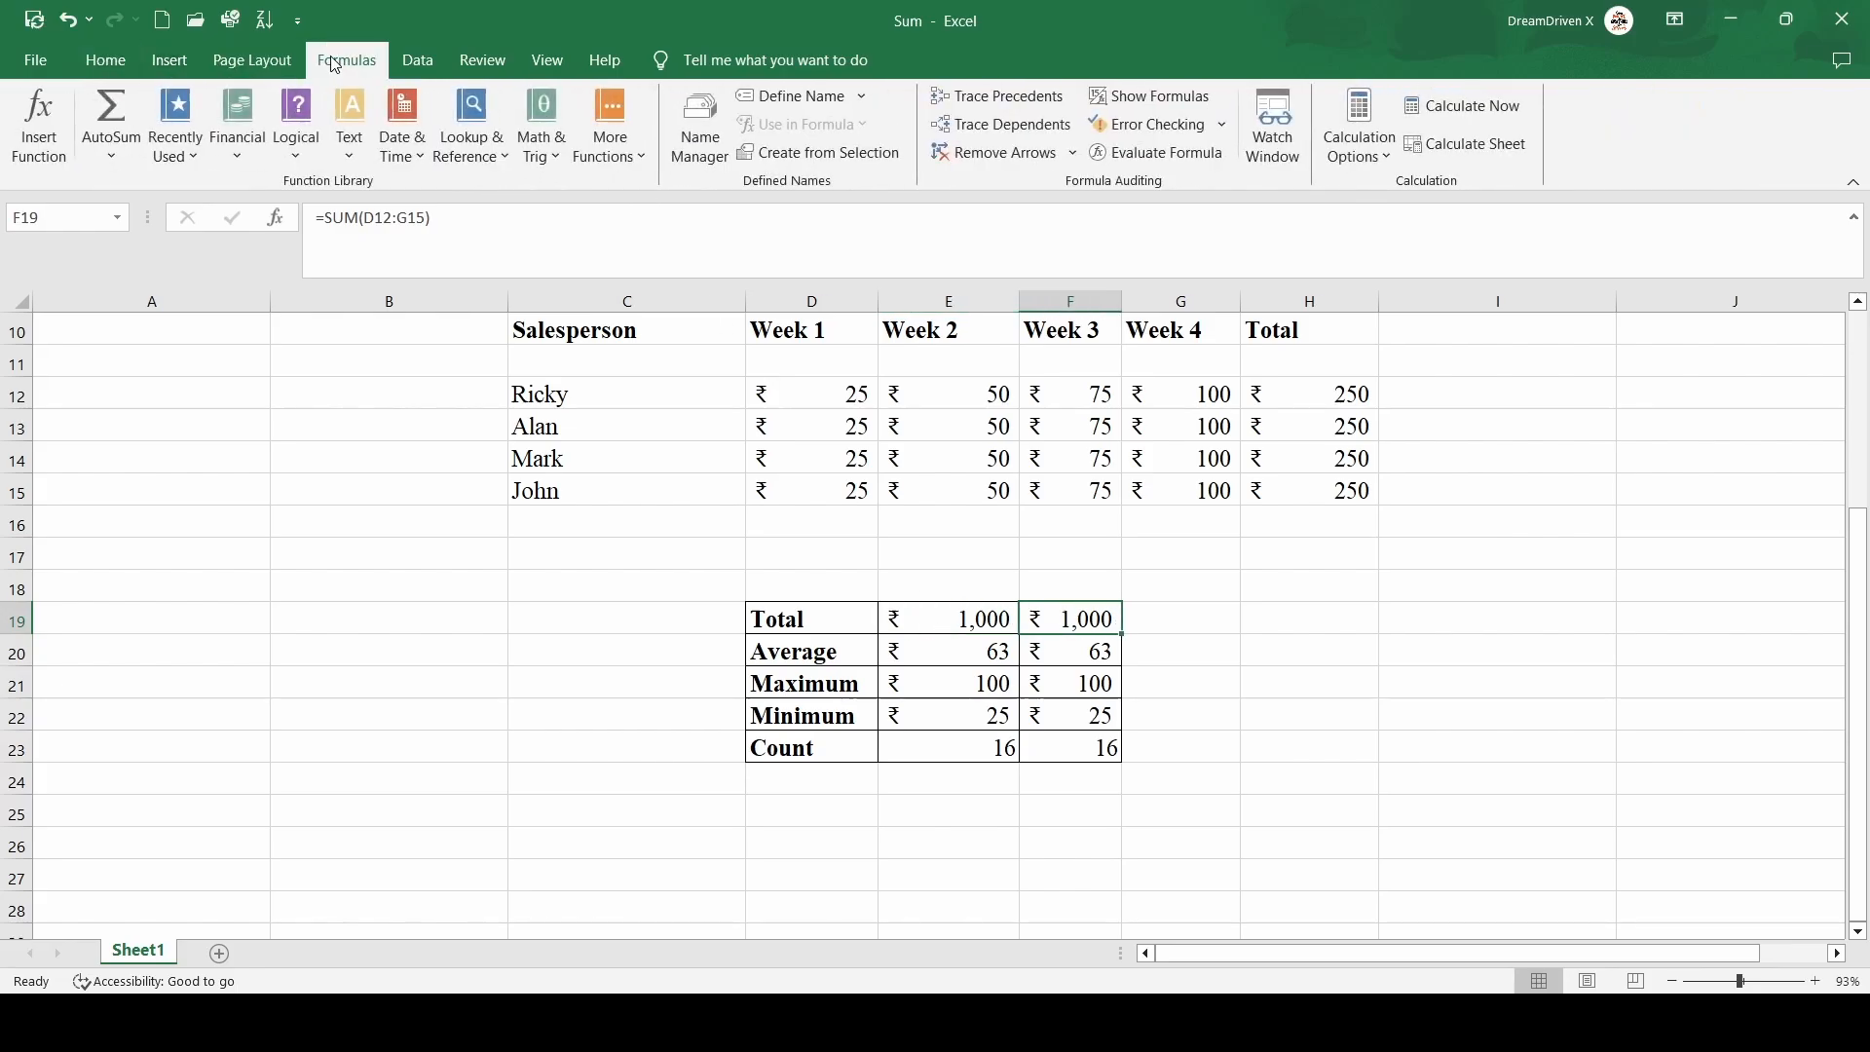
pyautogui.click(835, 490)
pyautogui.scroll(2, 835, 502)
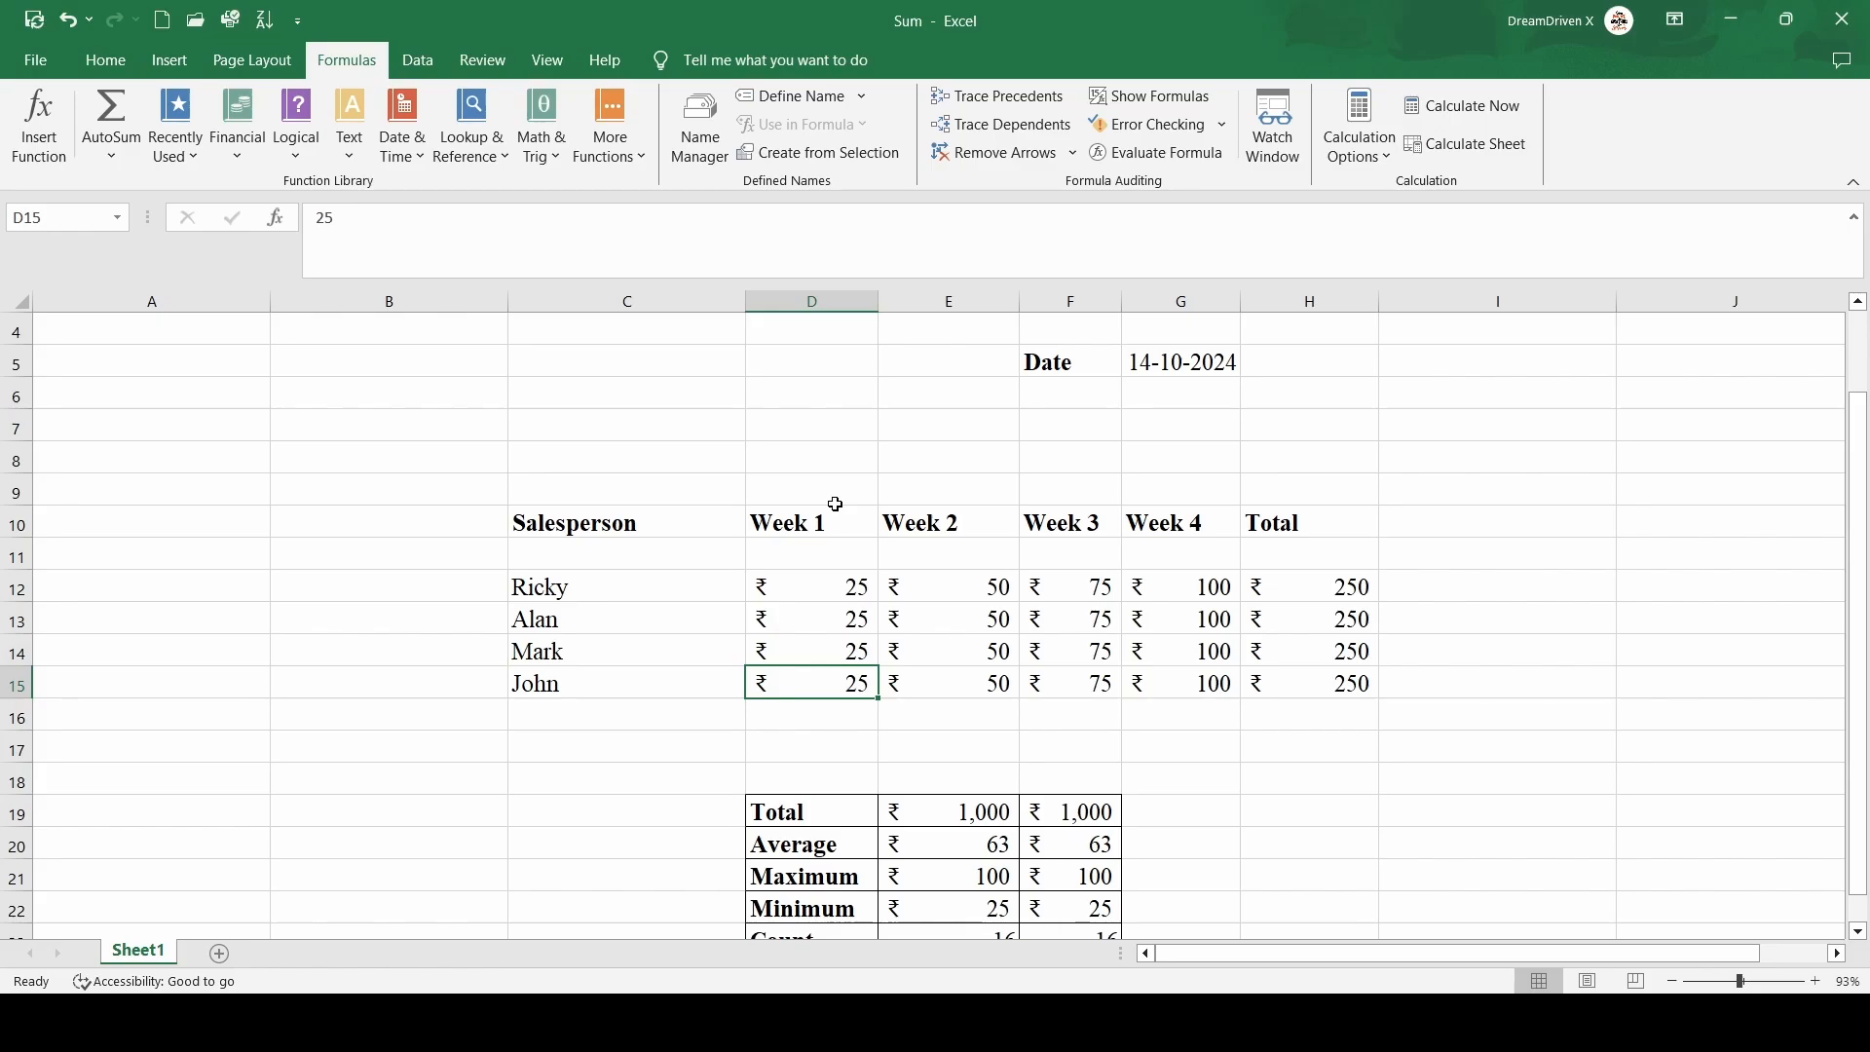
pyautogui.scroll(-1, 834, 503)
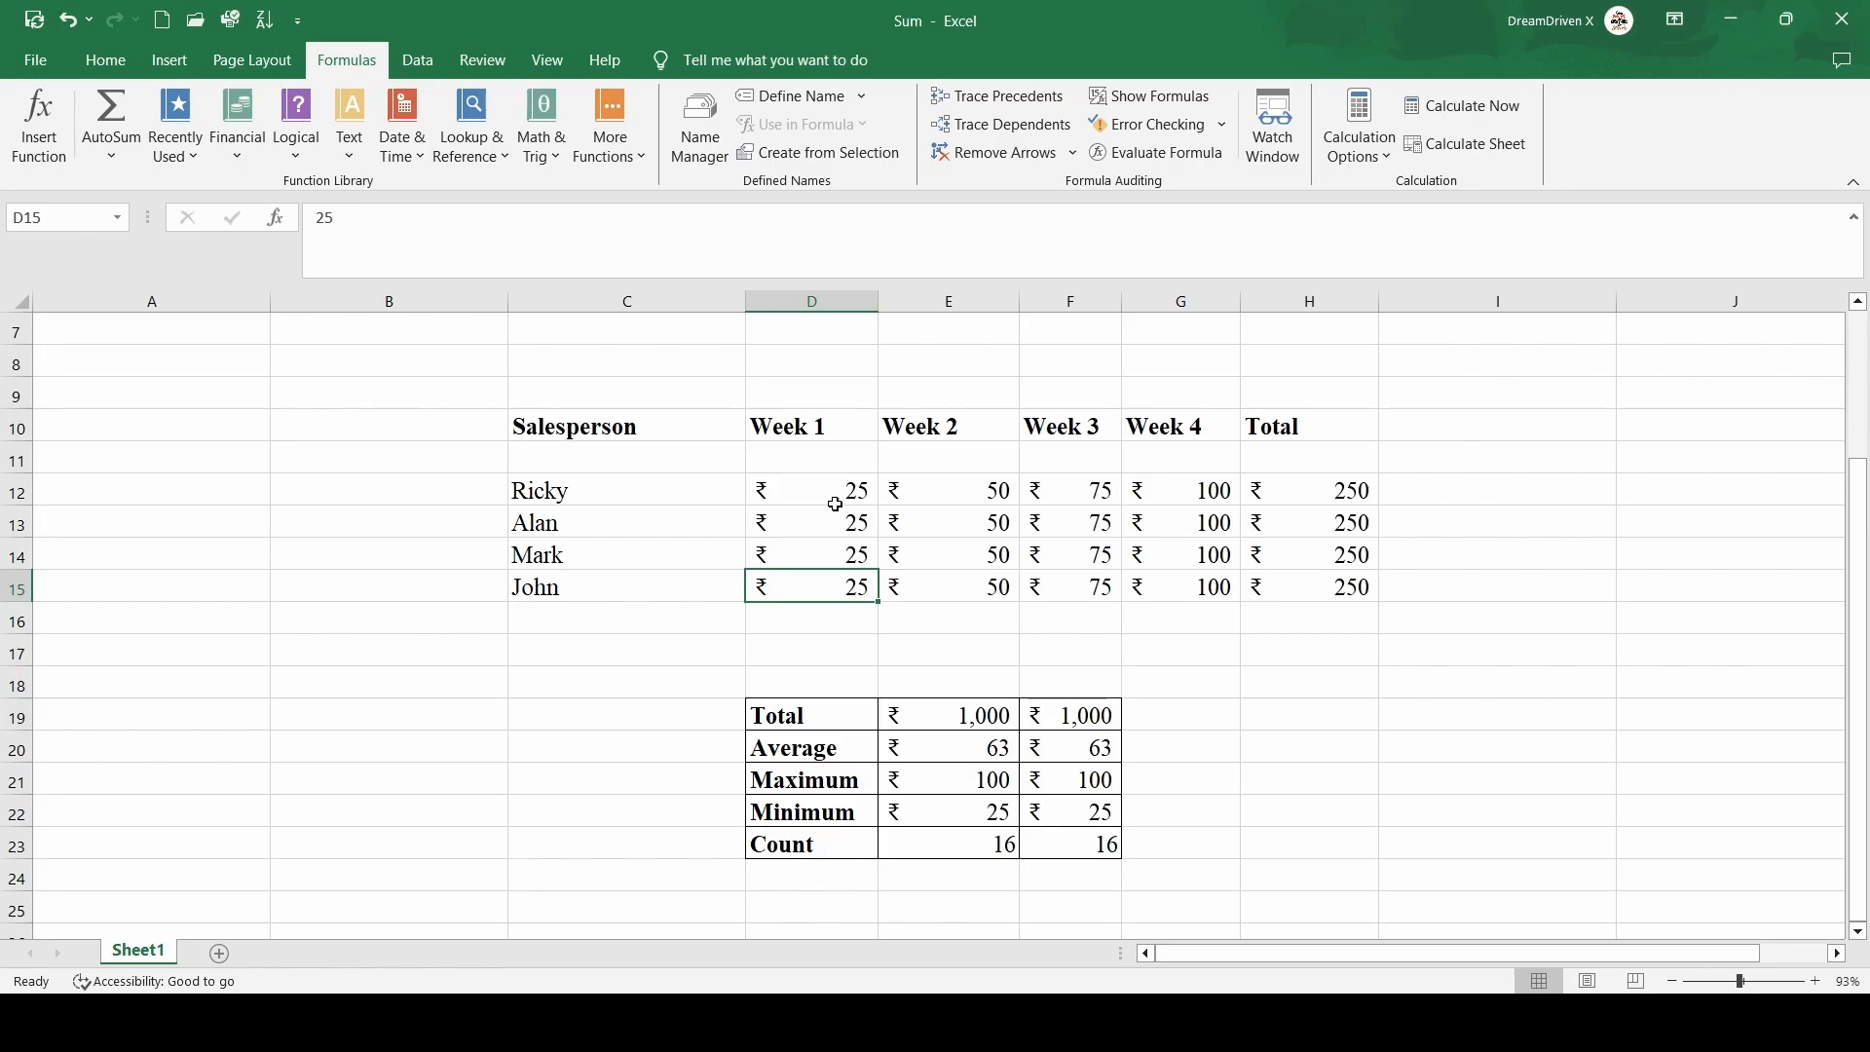
pyautogui.click(638, 531)
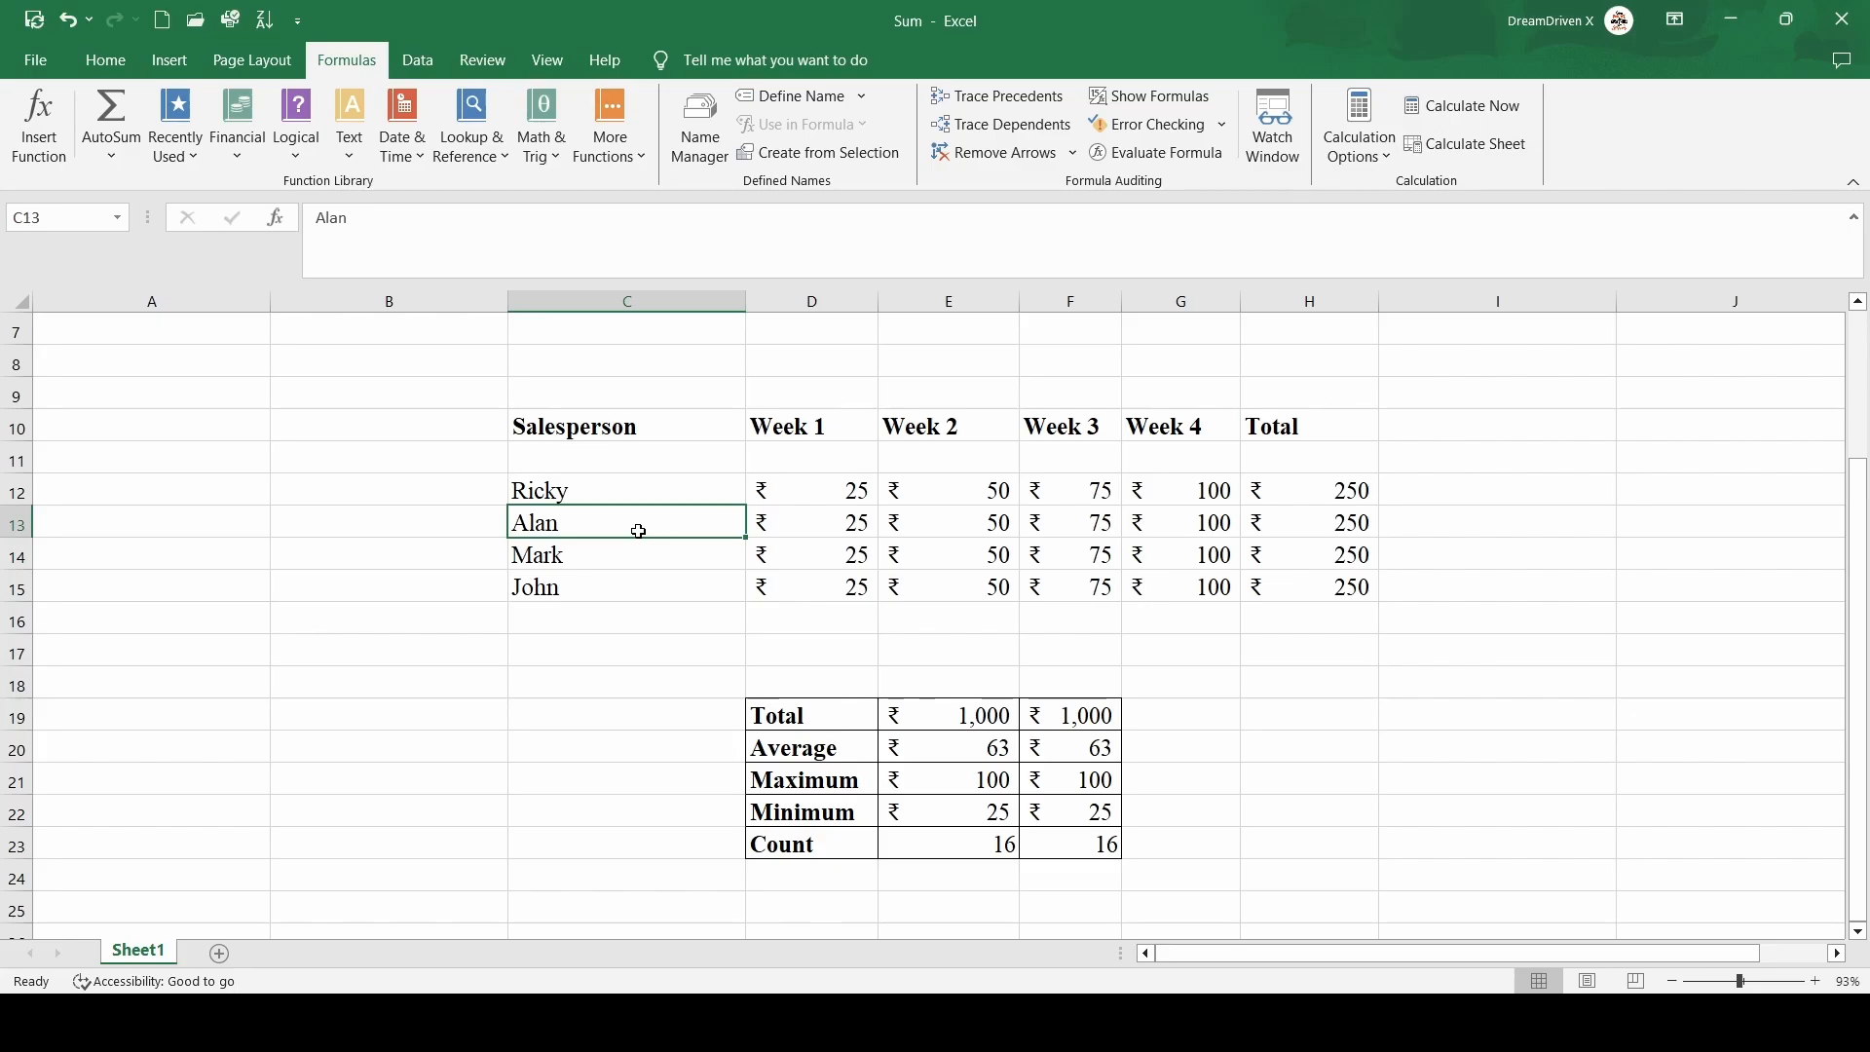
pyautogui.click(1223, 1023)
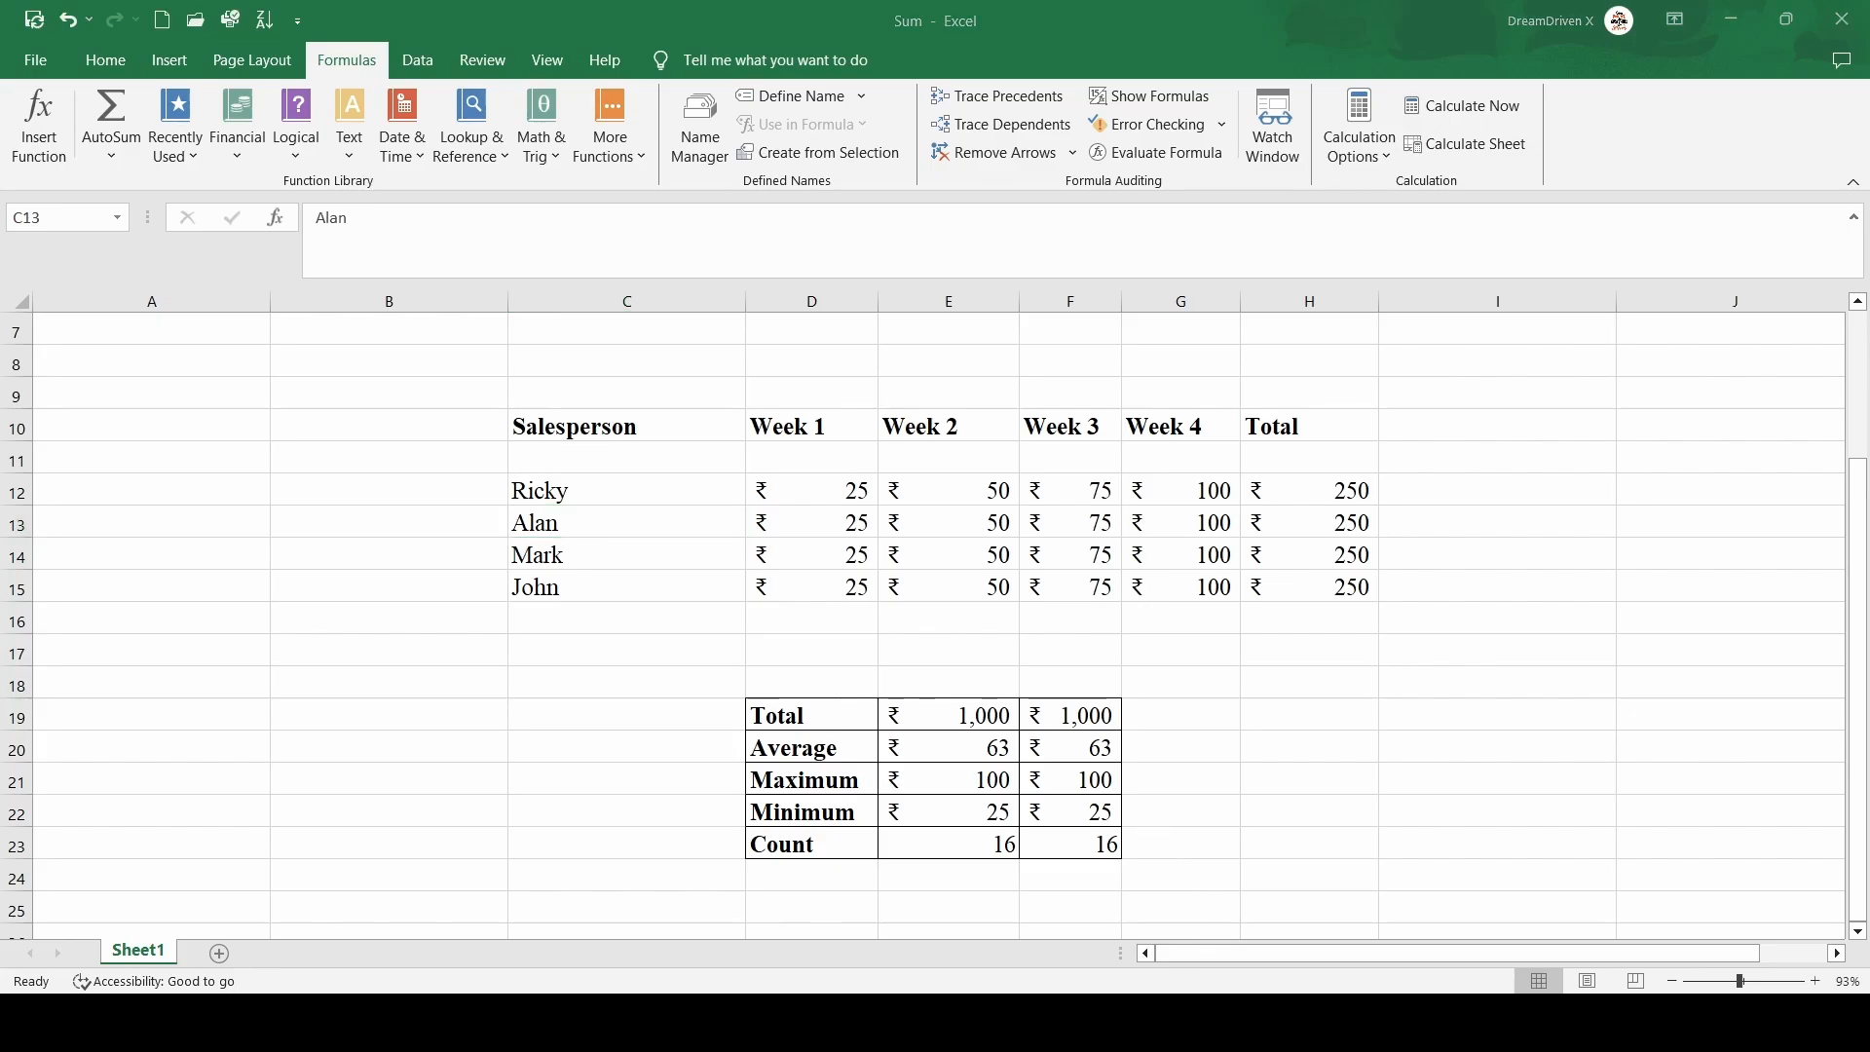